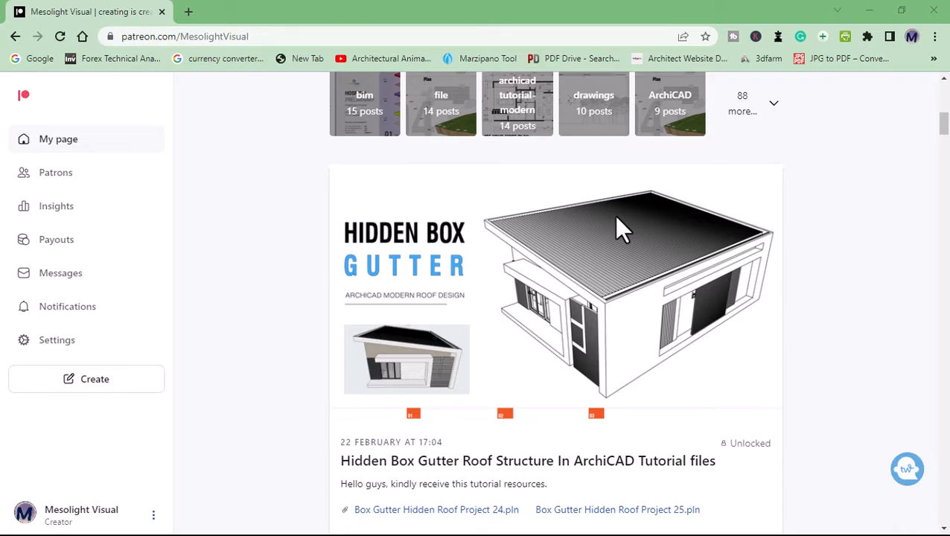
Browse the ArchiCAD tutorial file posts on the Patreon page.
{"action": "scroll", "coordinate": [615, 221], "scroll_direction": "down", "scroll_amount": 5}
{"action": "scroll", "coordinate": [616, 220], "scroll_direction": "down", "scroll_amount": 14}
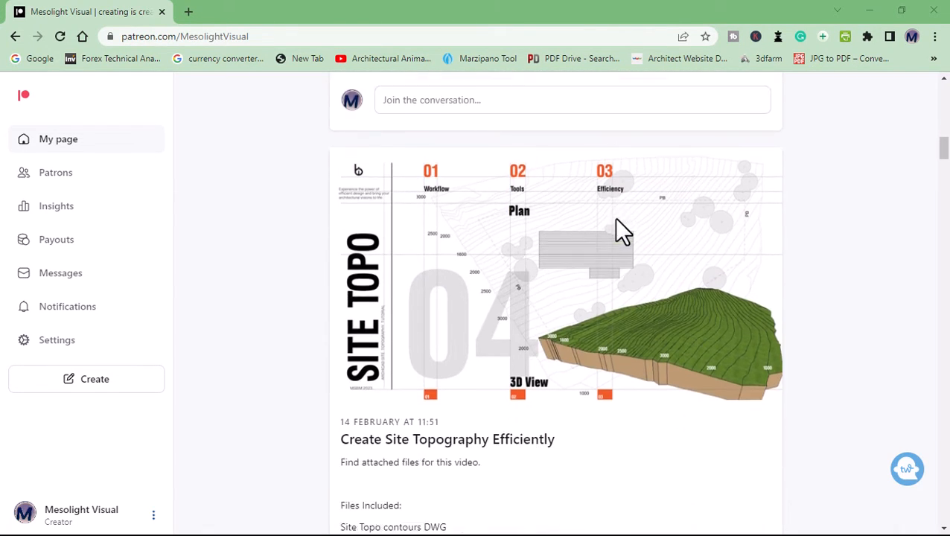
{"action": "scroll", "coordinate": [615, 219], "scroll_direction": "down", "scroll_amount": 12}
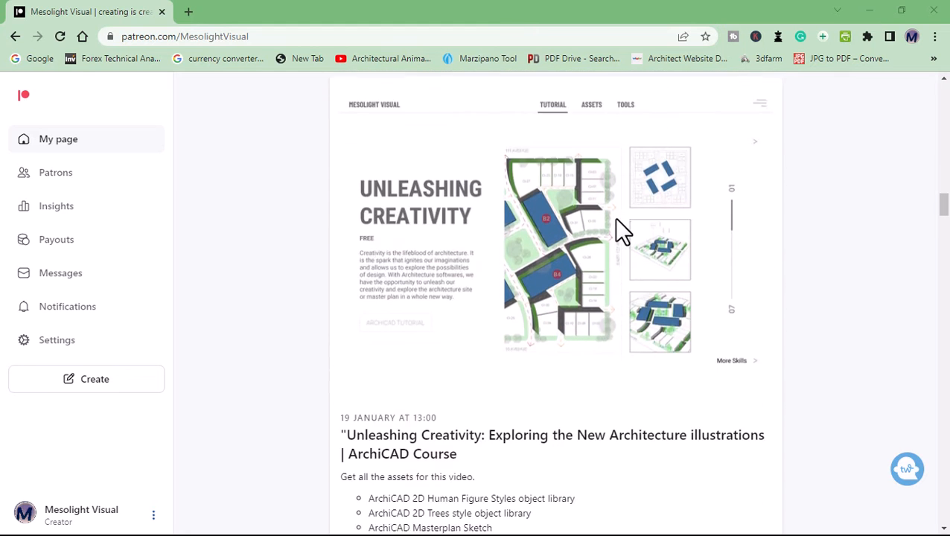
{"action": "scroll", "coordinate": [615, 220], "scroll_direction": "down", "scroll_amount": 6}
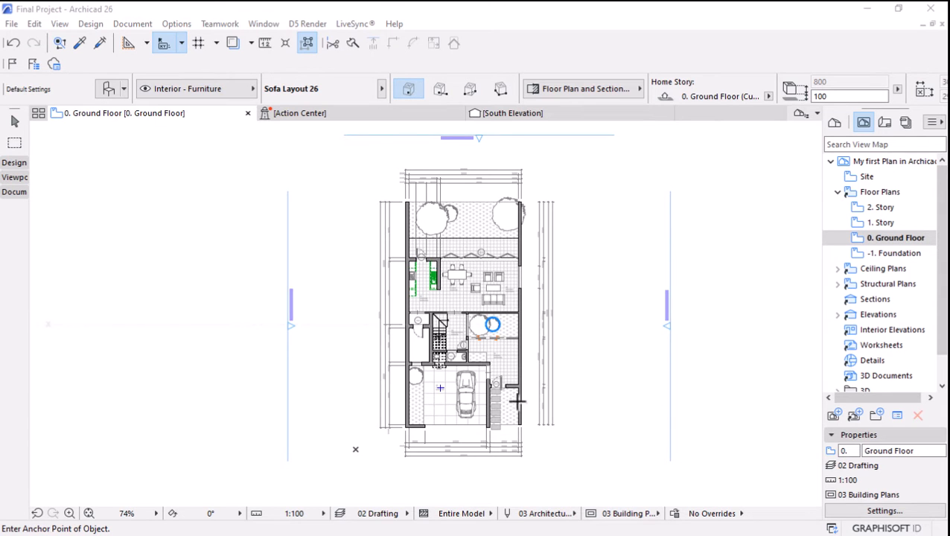
Examine the ground floor plan's rooms and dimension chains up close and as a whole.
{"action": "scroll", "coordinate": [519, 400], "scroll_direction": "up", "scroll_amount": 4}
{"action": "scroll", "coordinate": [506, 397], "scroll_direction": "up", "scroll_amount": 3}
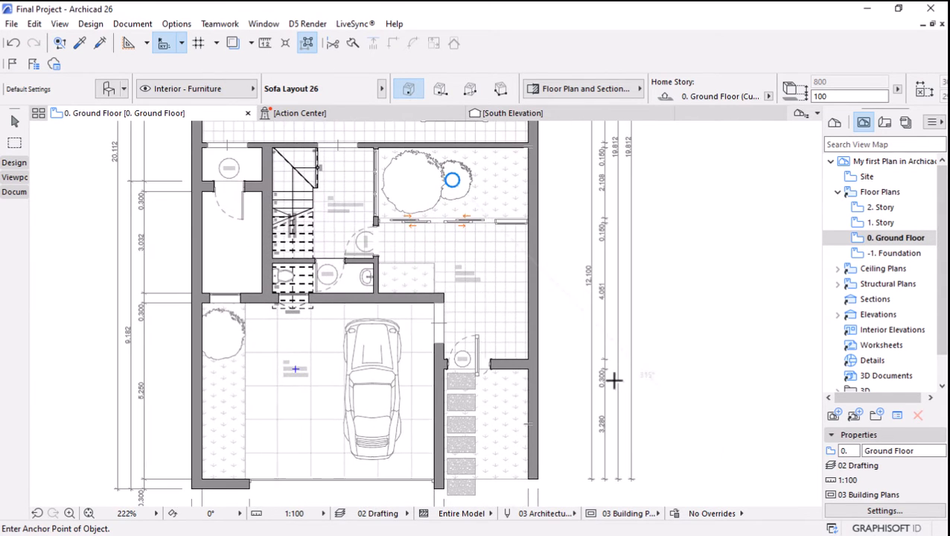
{"action": "scroll", "coordinate": [613, 381], "scroll_direction": "up", "scroll_amount": 2}
{"action": "scroll", "coordinate": [599, 320], "scroll_direction": "up", "scroll_amount": 2}
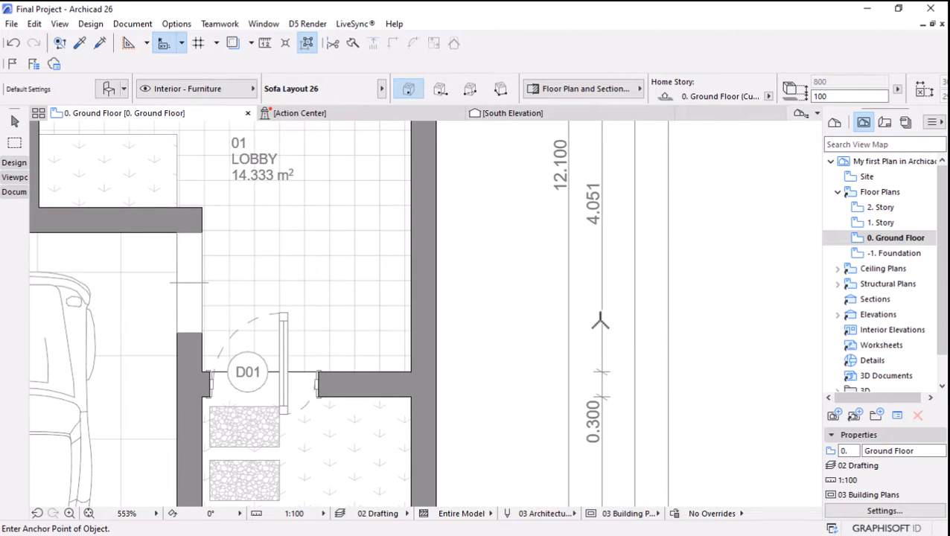
{"action": "scroll", "coordinate": [601, 322], "scroll_direction": "down", "scroll_amount": 3}
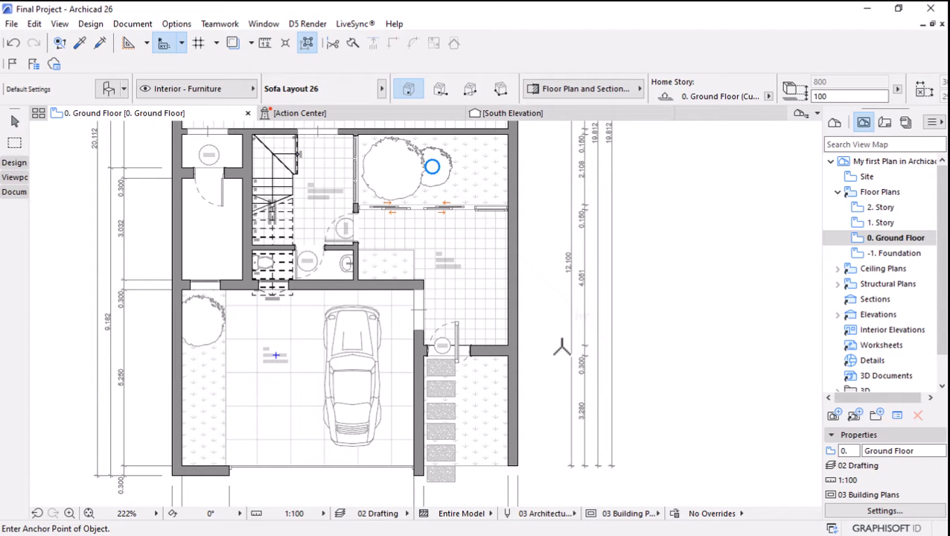
{"action": "scroll", "coordinate": [562, 347], "scroll_direction": "down", "scroll_amount": 5}
{"action": "scroll", "coordinate": [575, 223], "scroll_direction": "up", "scroll_amount": 2}
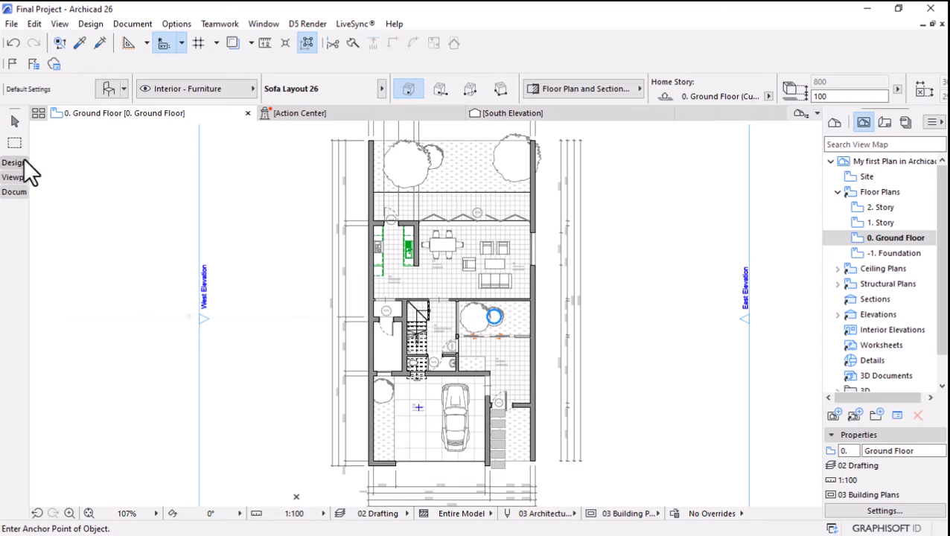
Select all dimensions on the ground floor plan and set their dimension line pen to 68.
{"action": "left_click", "coordinate": [9, 194]}
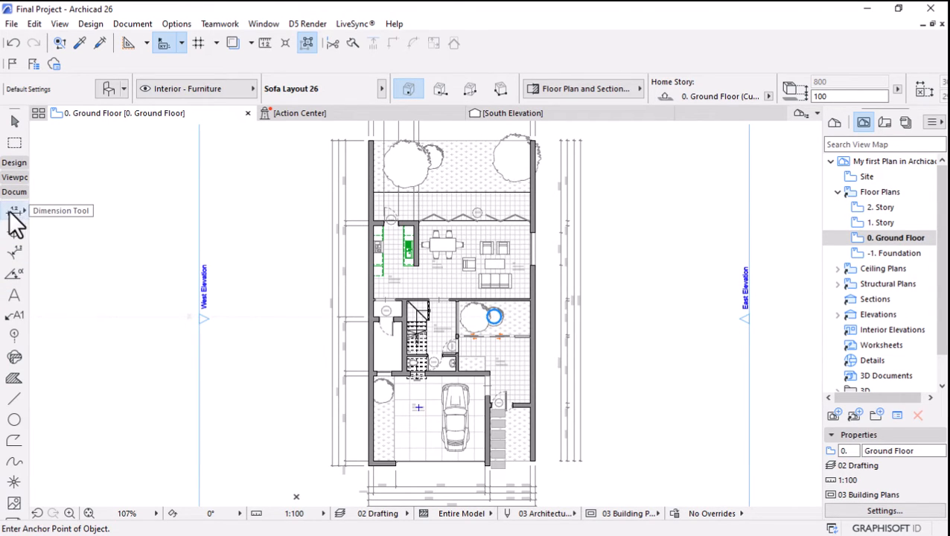
{"action": "left_click", "coordinate": [12, 213]}
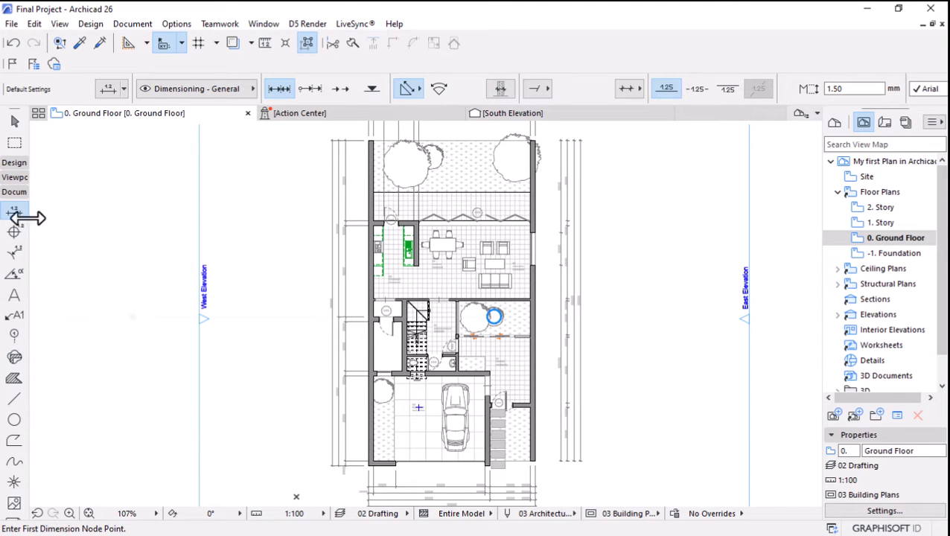
{"action": "key", "text": "ctrl+a"}
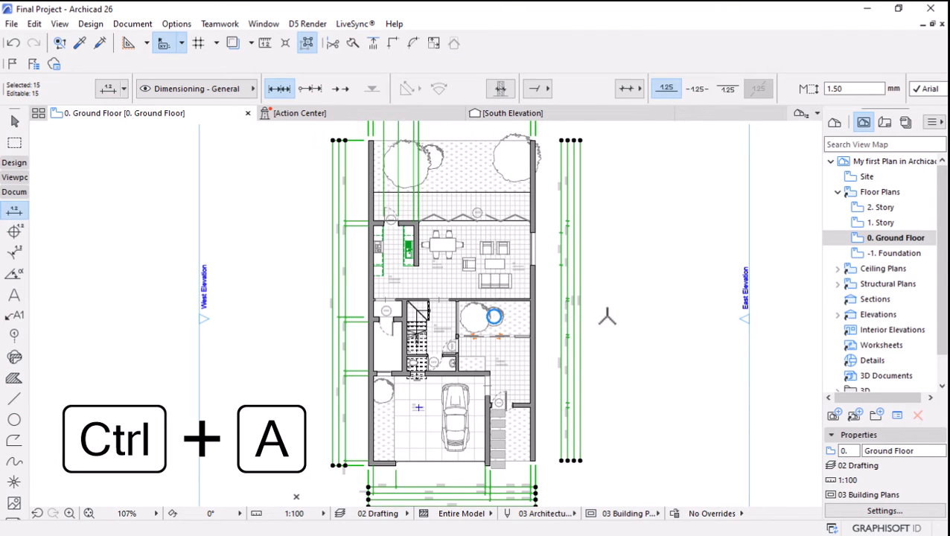
{"action": "scroll", "coordinate": [430, 215], "scroll_direction": "down", "scroll_amount": 2}
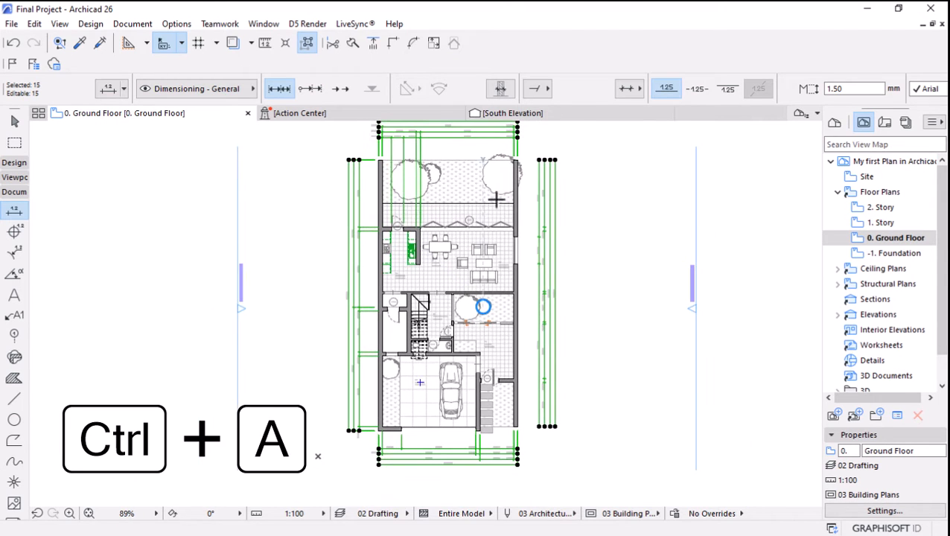
{"action": "left_click", "coordinate": [104, 90]}
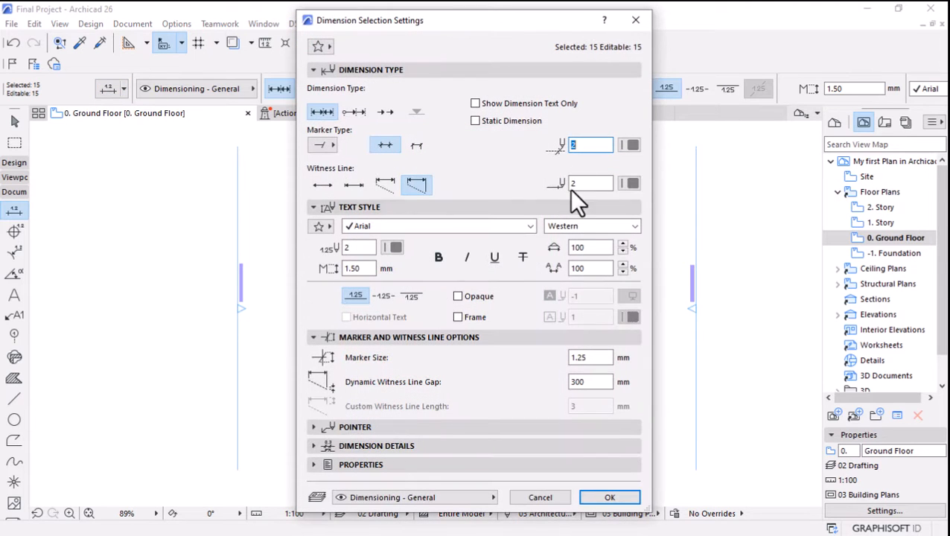
{"action": "left_click", "coordinate": [630, 144]}
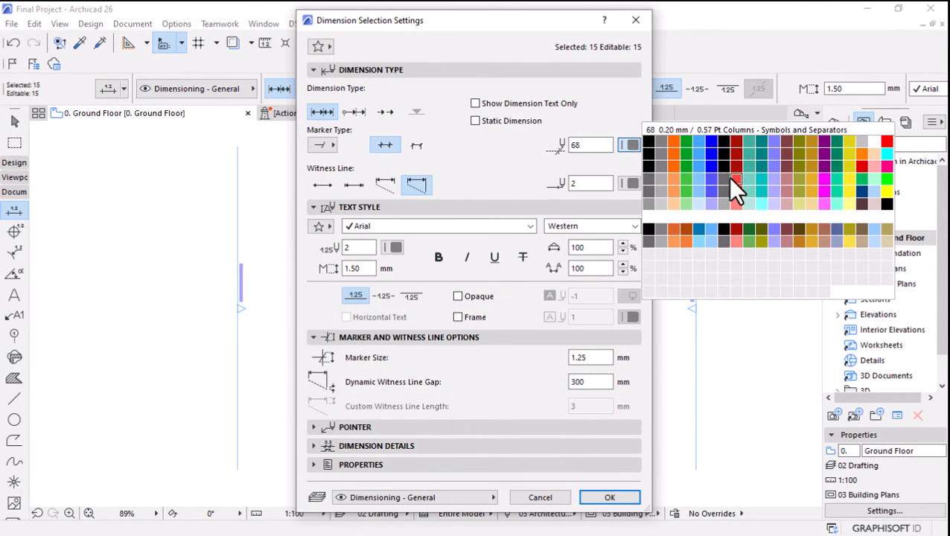
{"action": "left_click", "coordinate": [590, 148]}
{"action": "left_click", "coordinate": [629, 145]}
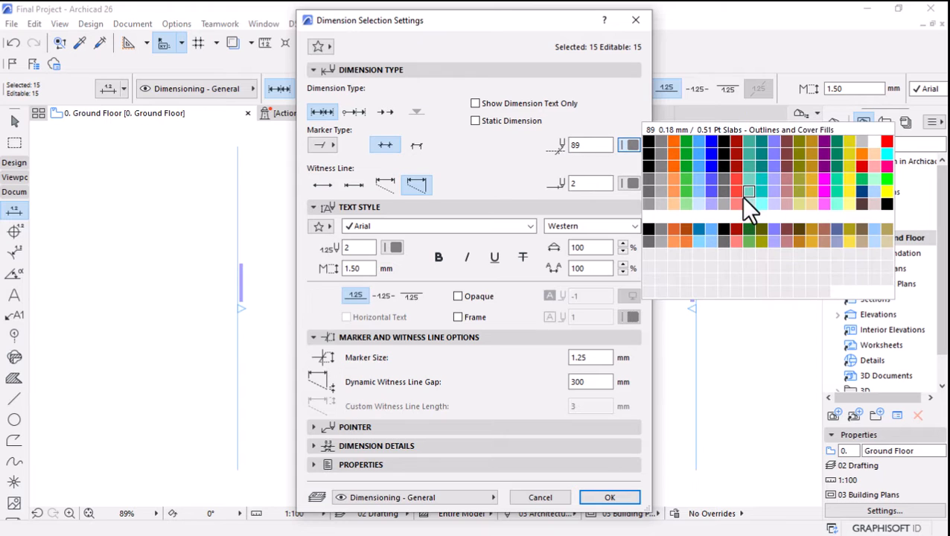
{"action": "left_click", "coordinate": [736, 183]}
Set the selected dimensions' witness line pen and text pen to 68 and apply the settings.
{"action": "left_click", "coordinate": [596, 183]}
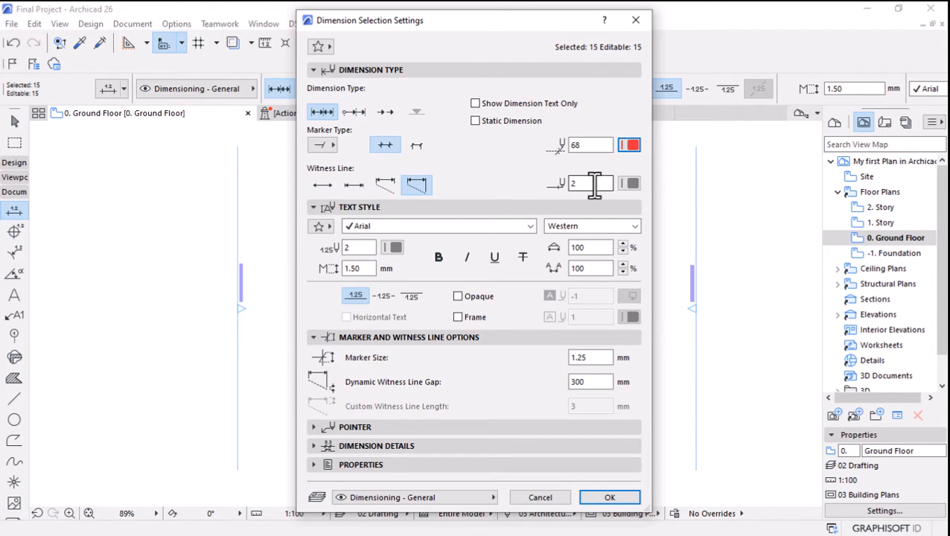
{"action": "left_click_drag", "start_coordinate": [595, 186], "coordinate": [521, 190]}
{"action": "left_click", "coordinate": [394, 248]}
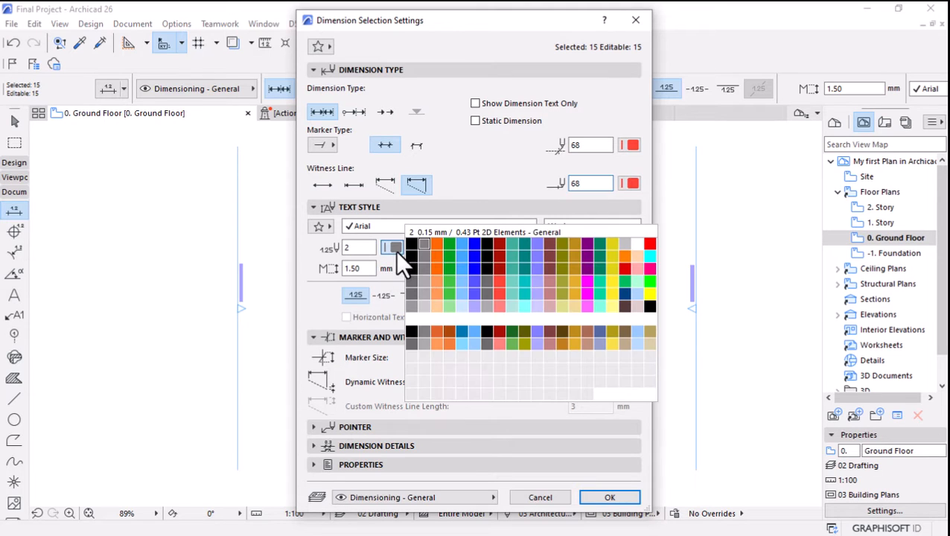
{"action": "left_click", "coordinate": [360, 248]}
{"action": "left_click_drag", "start_coordinate": [360, 248], "coordinate": [263, 256]}
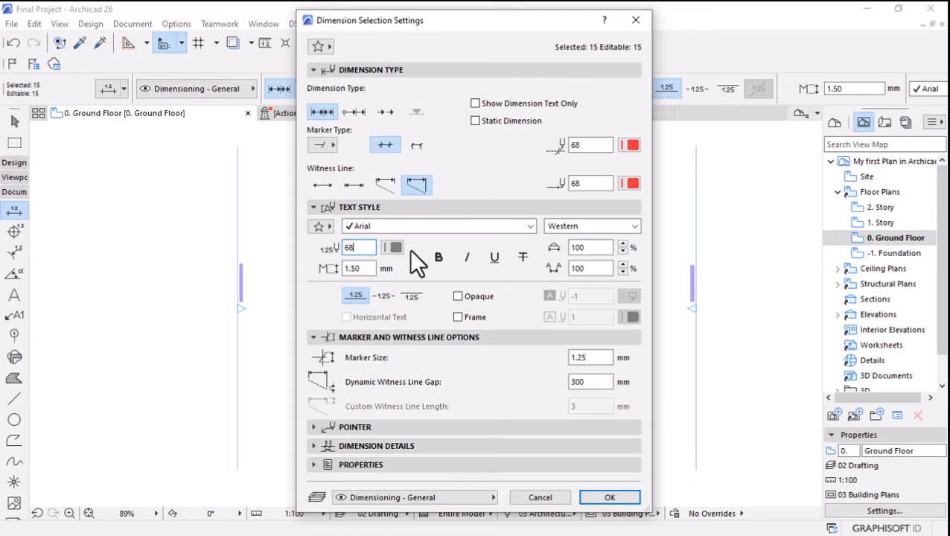
{"action": "left_click", "coordinate": [596, 494]}
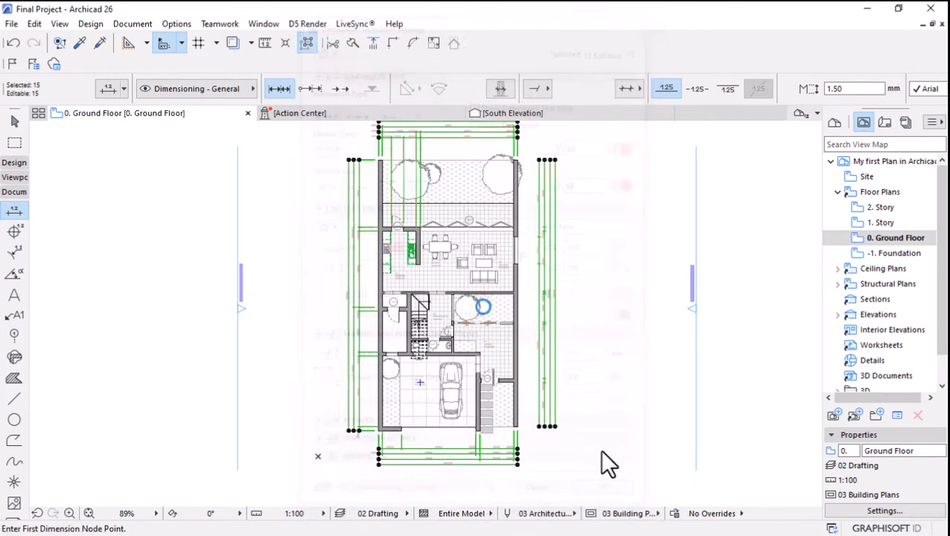
Select all placed objects on the ground floor plan and check their custom settings without changing anything.
{"action": "scroll", "coordinate": [524, 318], "scroll_direction": "up", "scroll_amount": 3}
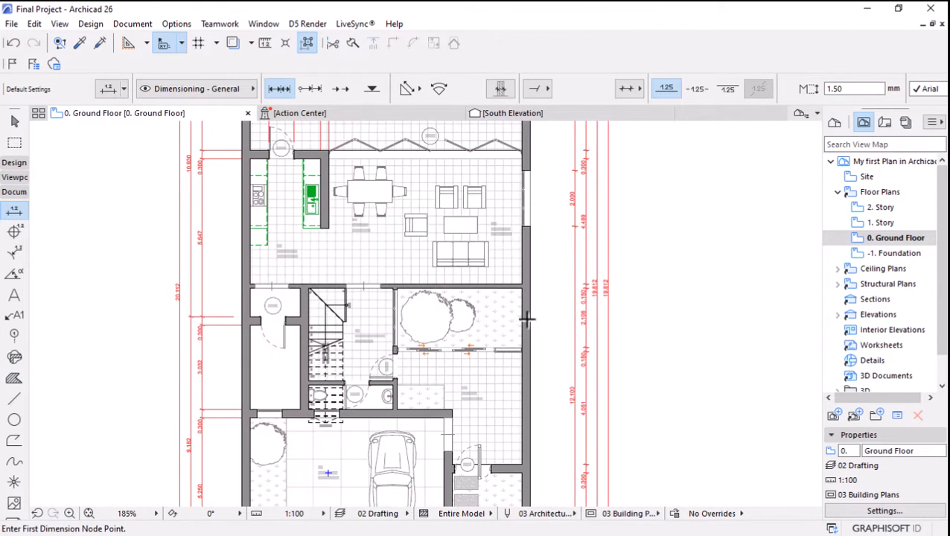
{"action": "scroll", "coordinate": [394, 285], "scroll_direction": "up", "scroll_amount": 2}
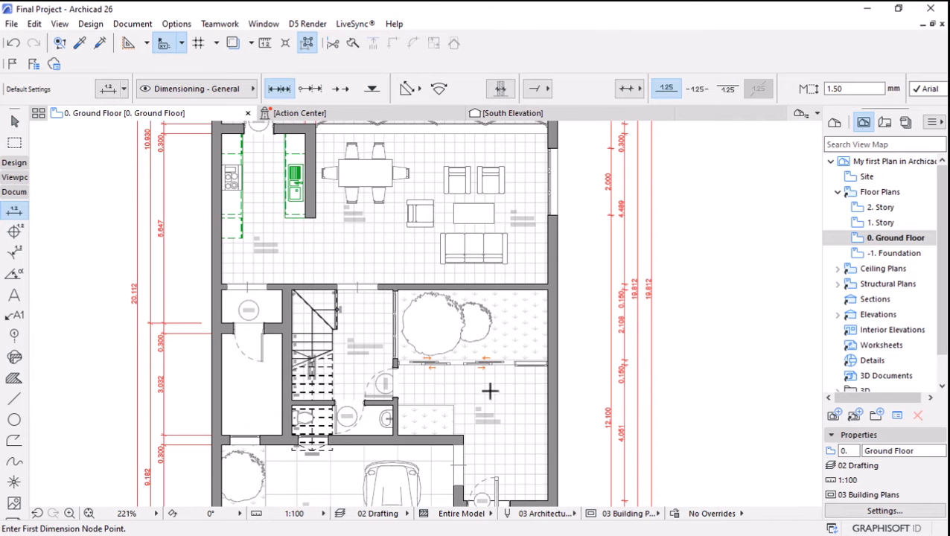
{"action": "scroll", "coordinate": [490, 391], "scroll_direction": "down", "scroll_amount": 3}
{"action": "scroll", "coordinate": [464, 214], "scroll_direction": "up", "scroll_amount": 3}
{"action": "scroll", "coordinate": [376, 310], "scroll_direction": "up", "scroll_amount": 1}
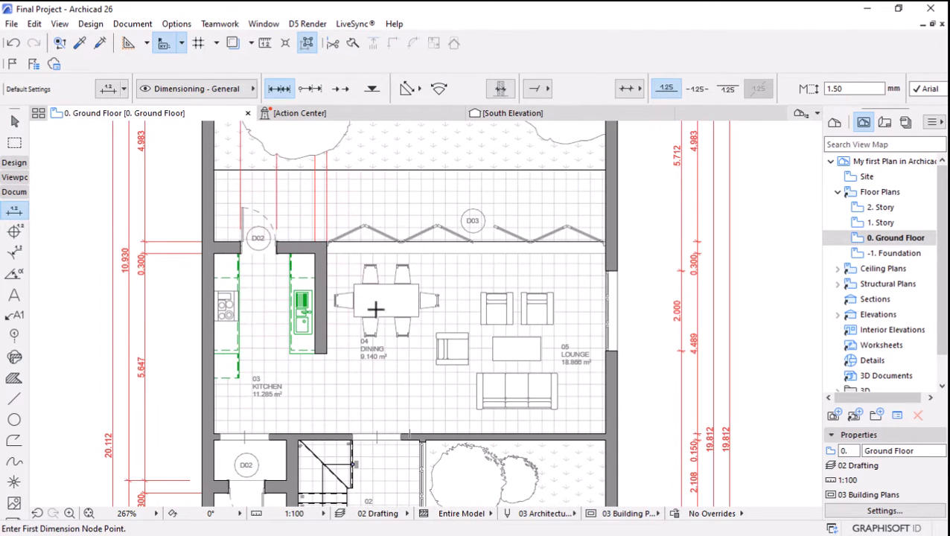
{"action": "left_click", "coordinate": [13, 120]}
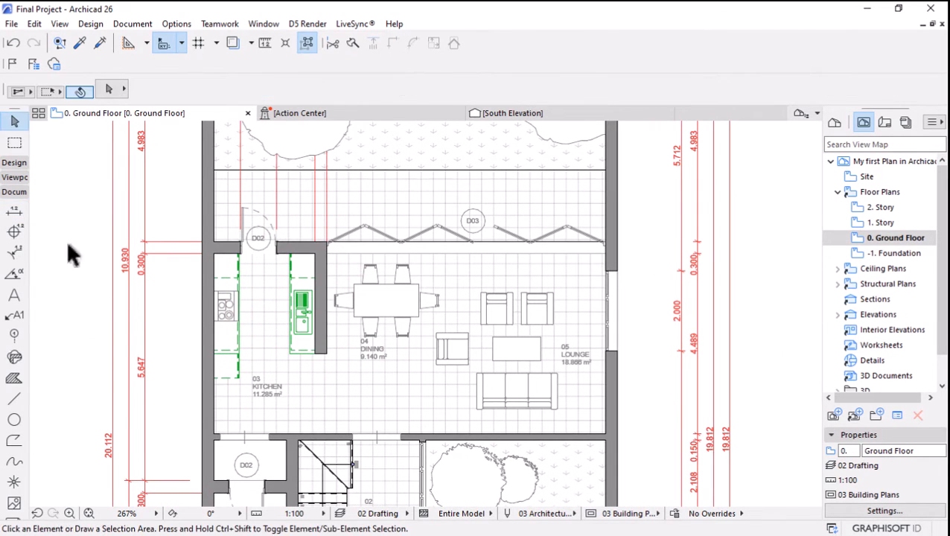
{"action": "left_click", "coordinate": [14, 164]}
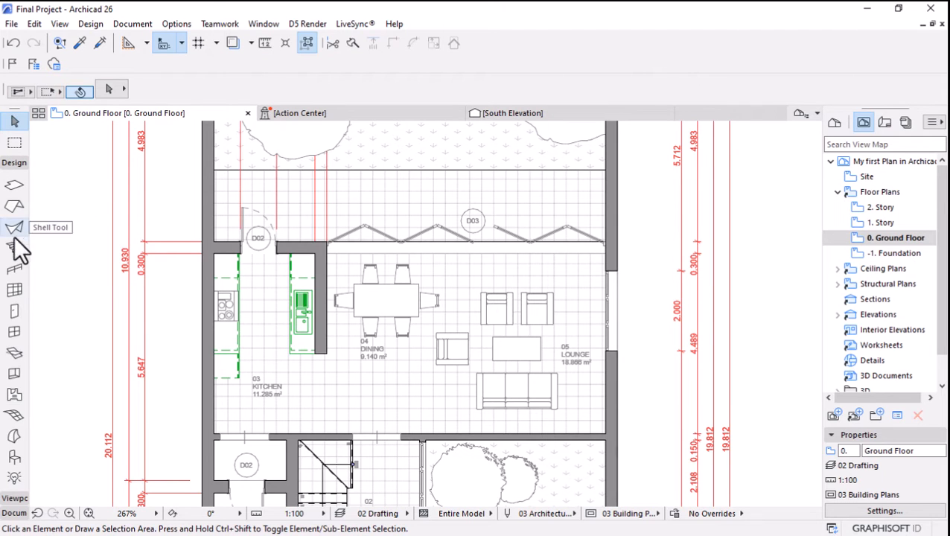
{"action": "left_click", "coordinate": [13, 457]}
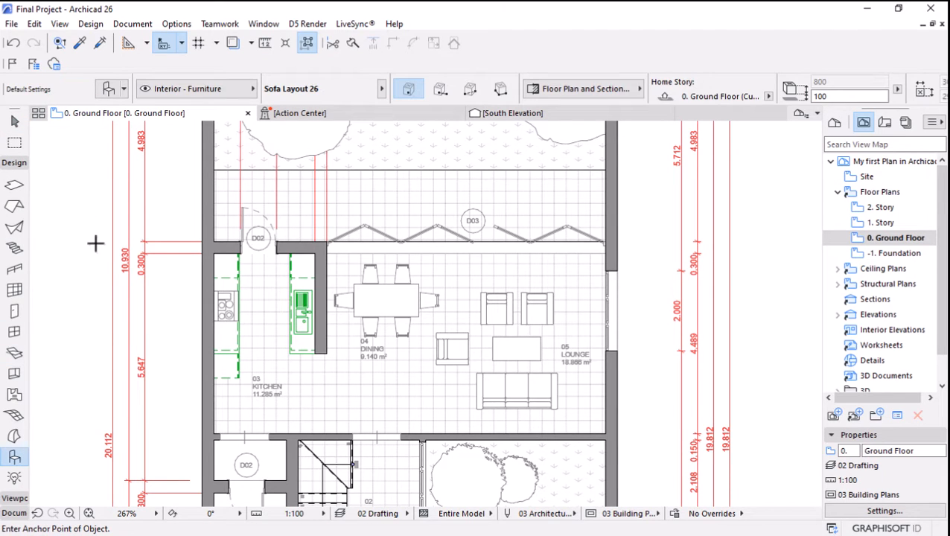
{"action": "key", "text": "ctrl+a"}
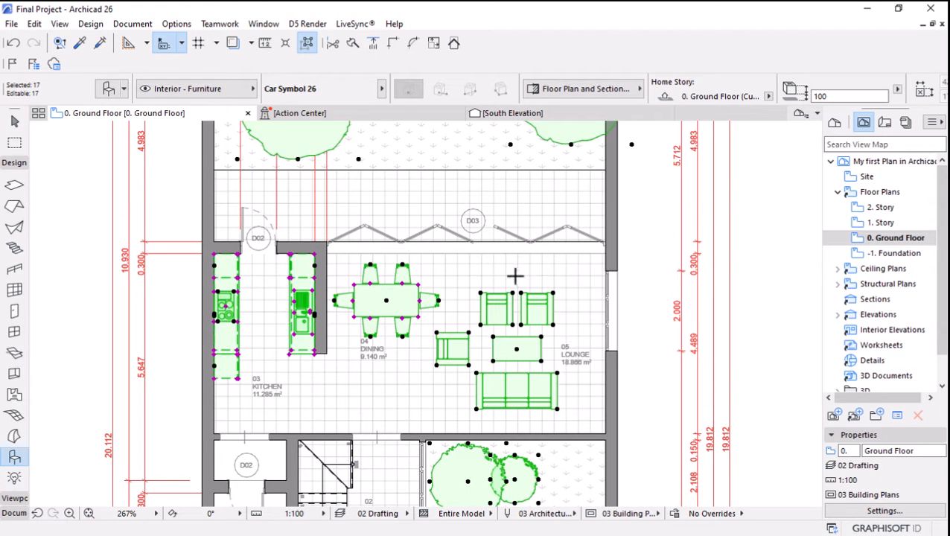
{"action": "left_click", "coordinate": [110, 88]}
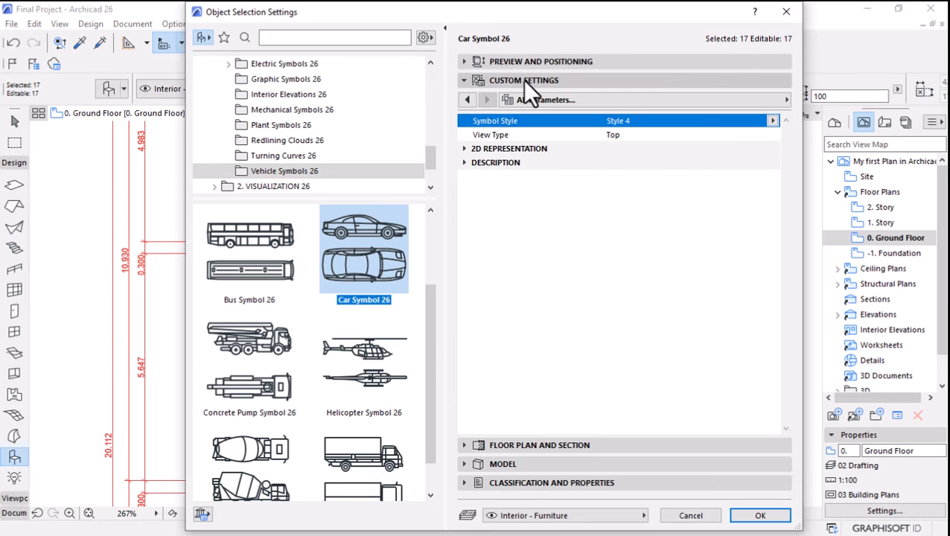
{"action": "left_click", "coordinate": [787, 11]}
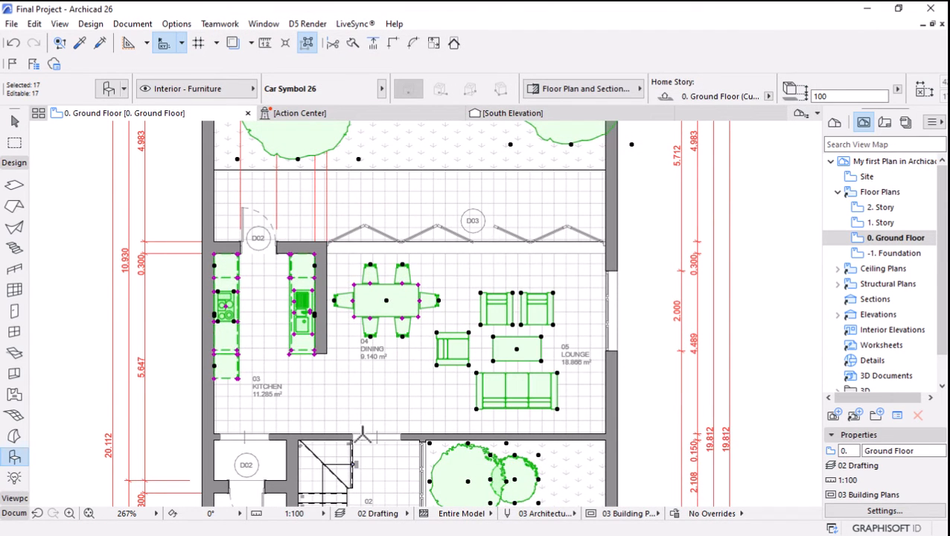
Override the selected ground floor objects' own pens in their floor plan display, using symbol line pen 68, and clear the selection.
{"action": "scroll", "coordinate": [361, 434], "scroll_direction": "up", "scroll_amount": 2}
{"action": "scroll", "coordinate": [408, 221], "scroll_direction": "down", "scroll_amount": 1}
{"action": "scroll", "coordinate": [235, 242], "scroll_direction": "up", "scroll_amount": 4}
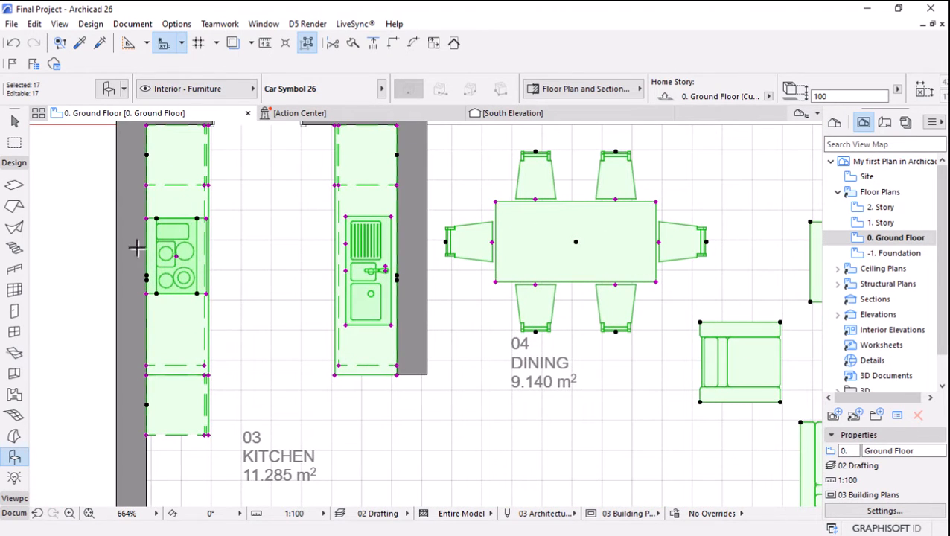
{"action": "scroll", "coordinate": [199, 265], "scroll_direction": "down", "scroll_amount": 1}
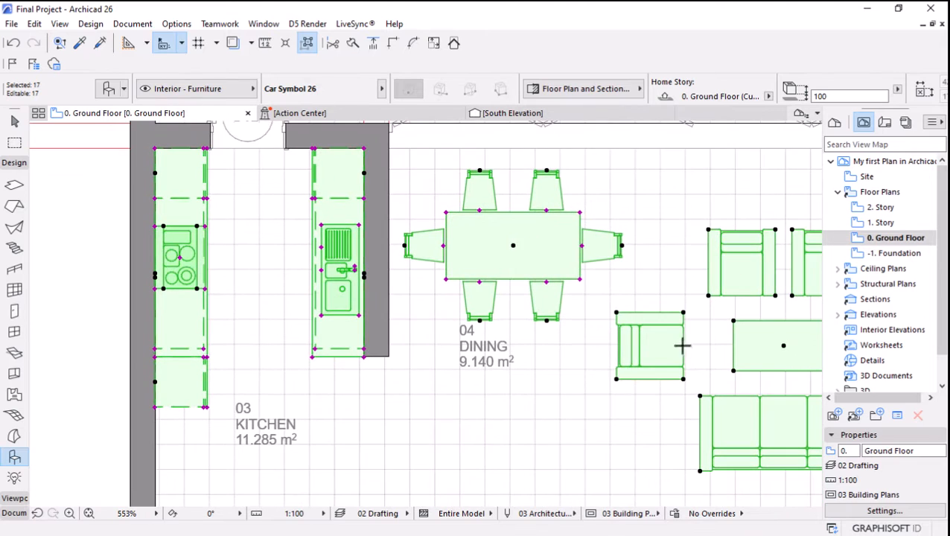
{"action": "scroll", "coordinate": [431, 201], "scroll_direction": "down", "scroll_amount": 1}
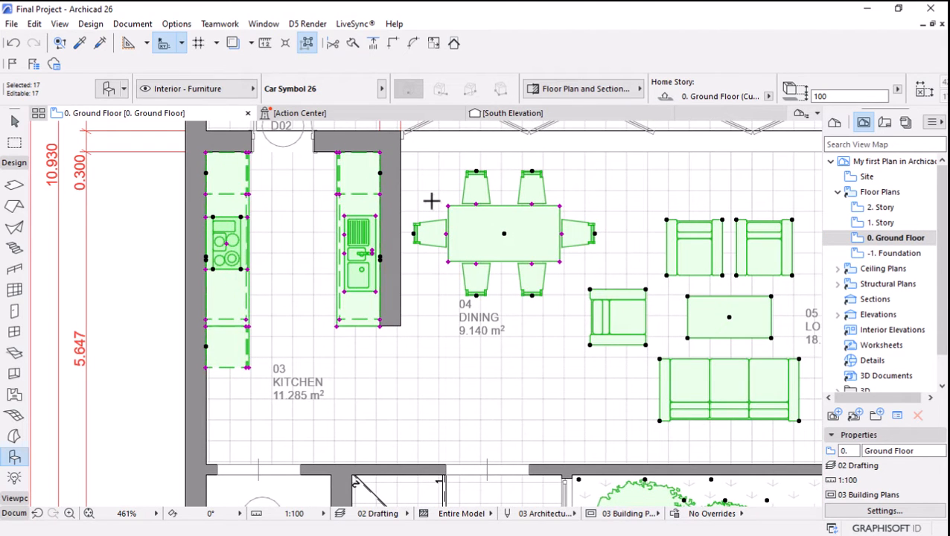
{"action": "scroll", "coordinate": [431, 201], "scroll_direction": "down", "scroll_amount": 1}
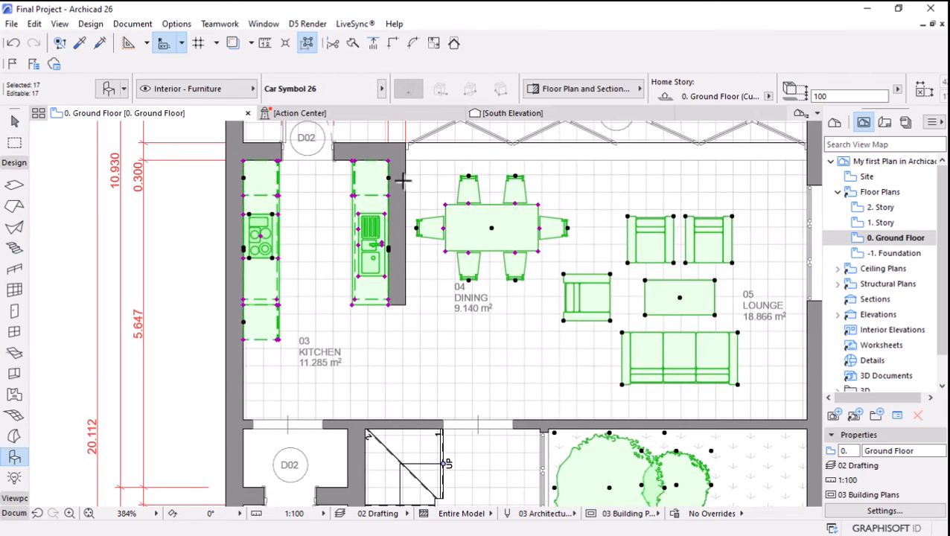
{"action": "scroll", "coordinate": [432, 201], "scroll_direction": "down", "scroll_amount": 1}
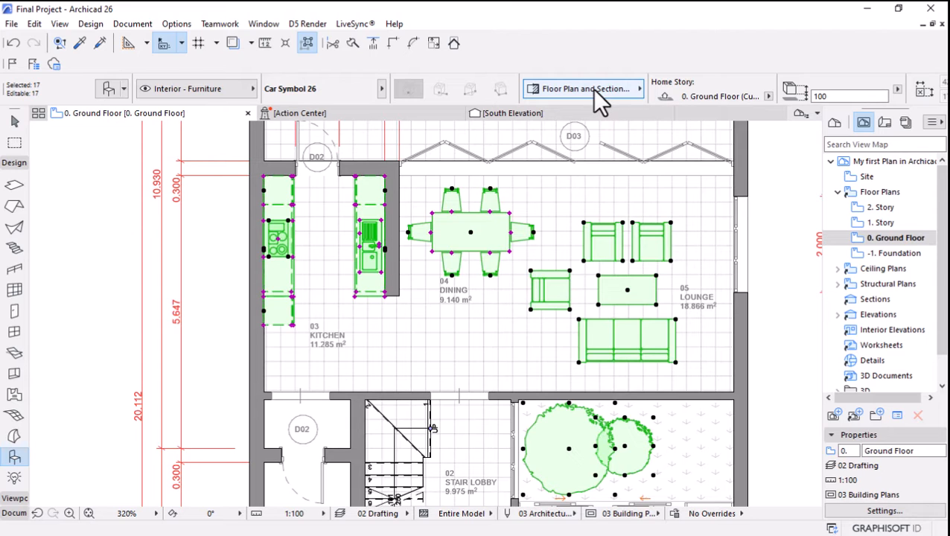
{"action": "left_click", "coordinate": [594, 90]}
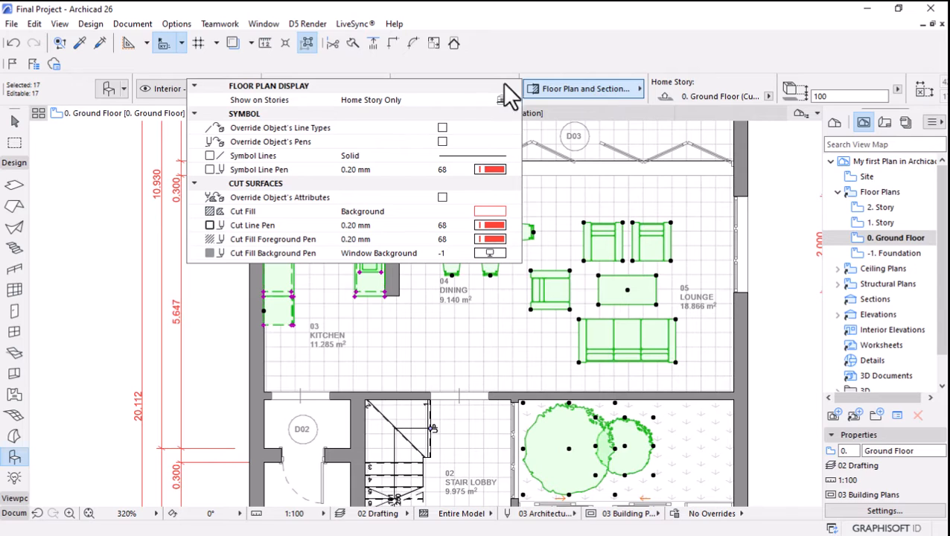
{"action": "left_click", "coordinate": [443, 142]}
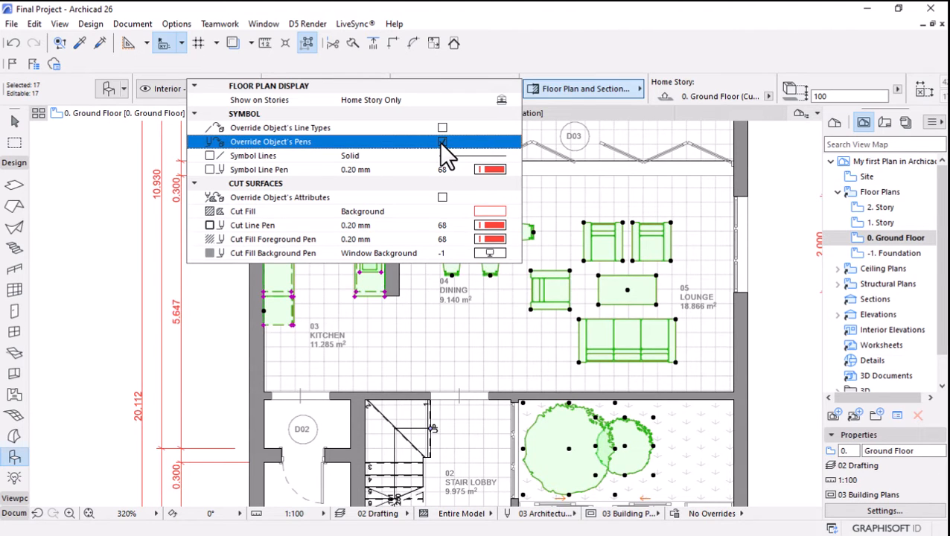
{"action": "left_click", "coordinate": [451, 170]}
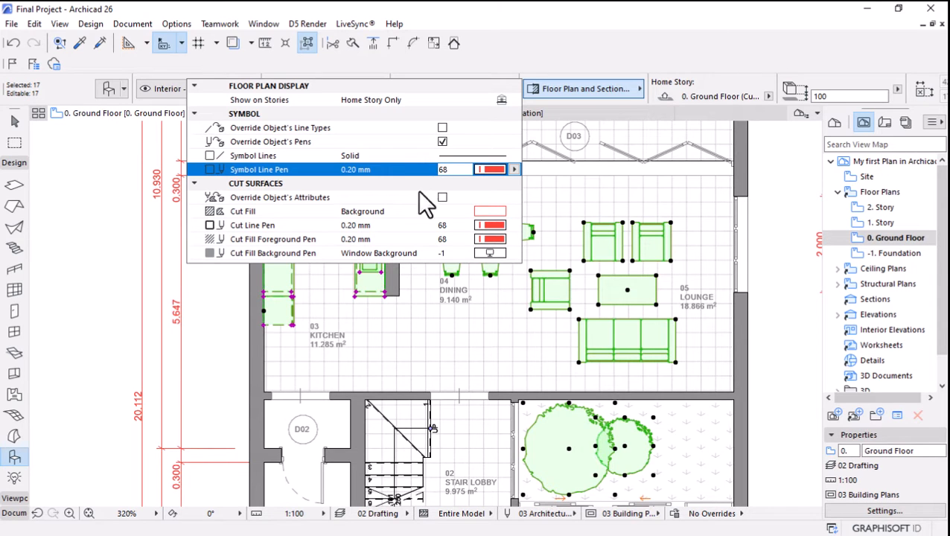
{"action": "left_click", "coordinate": [447, 225]}
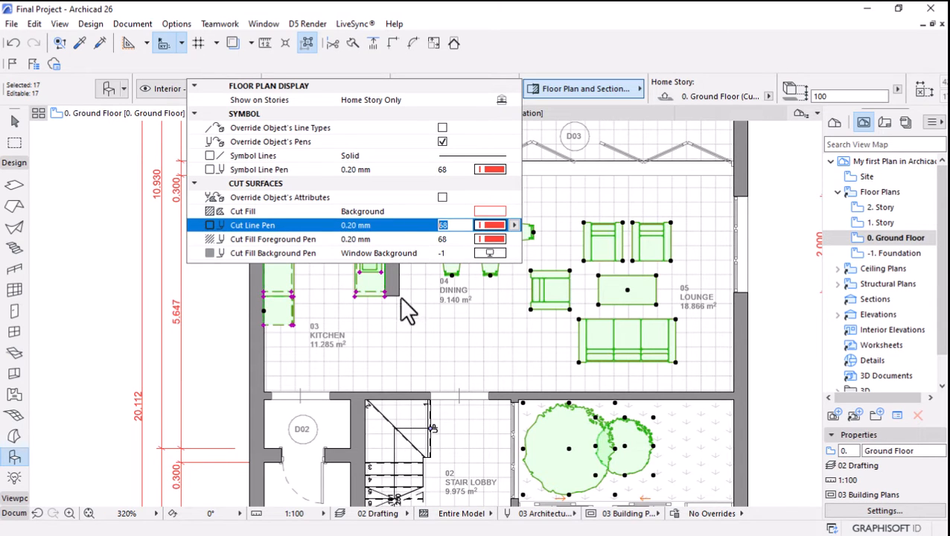
{"action": "left_click", "coordinate": [119, 289]}
{"action": "key", "text": "Escape"}
Select all doors on the ground floor, enable overriding their own pens with symbol line pen 68, apply the settings and deselect them.
{"action": "scroll", "coordinate": [386, 231], "scroll_direction": "down", "scroll_amount": 3}
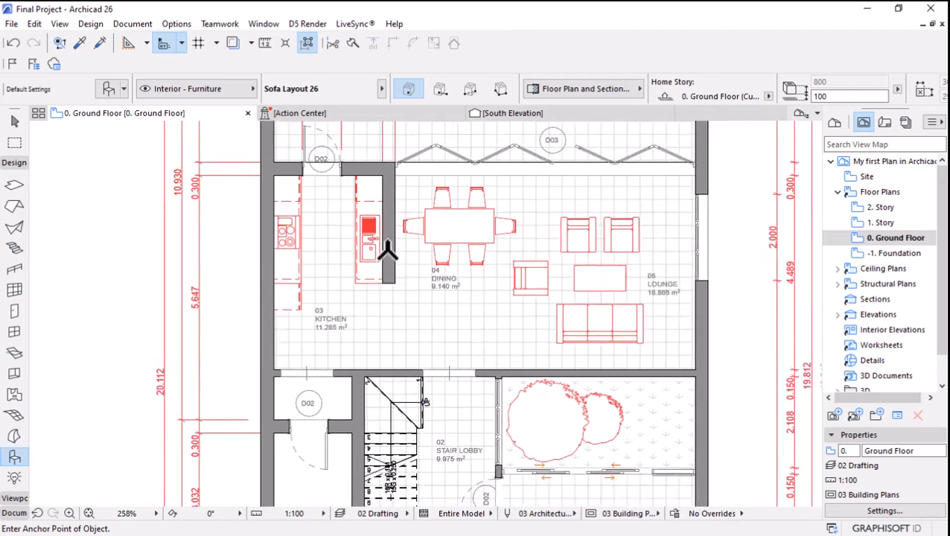
{"action": "scroll", "coordinate": [516, 167], "scroll_direction": "up", "scroll_amount": 1}
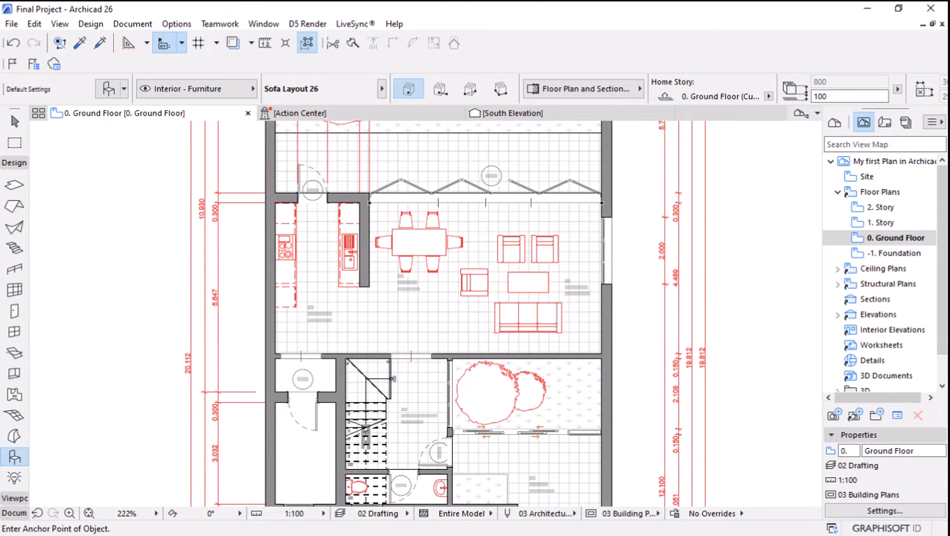
{"action": "left_click", "coordinate": [14, 310]}
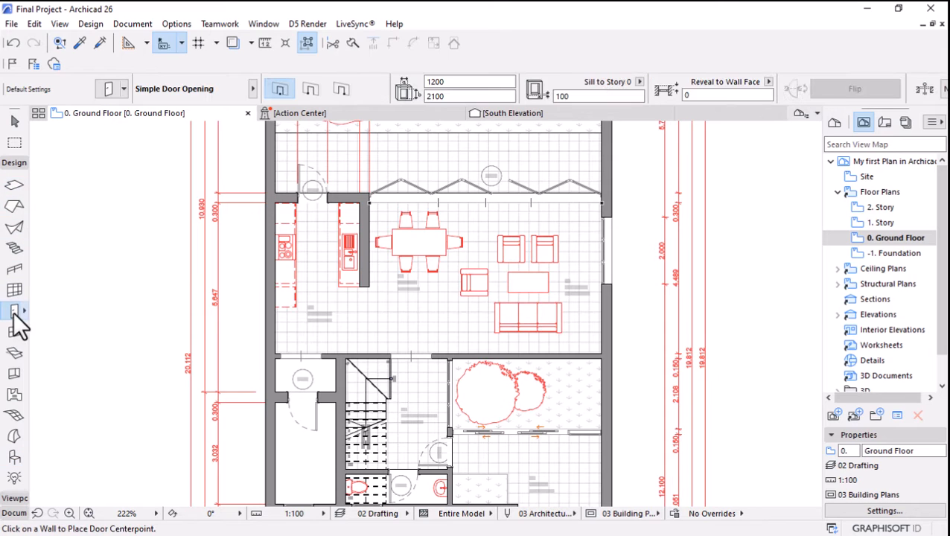
{"action": "key", "text": "ctrl+a"}
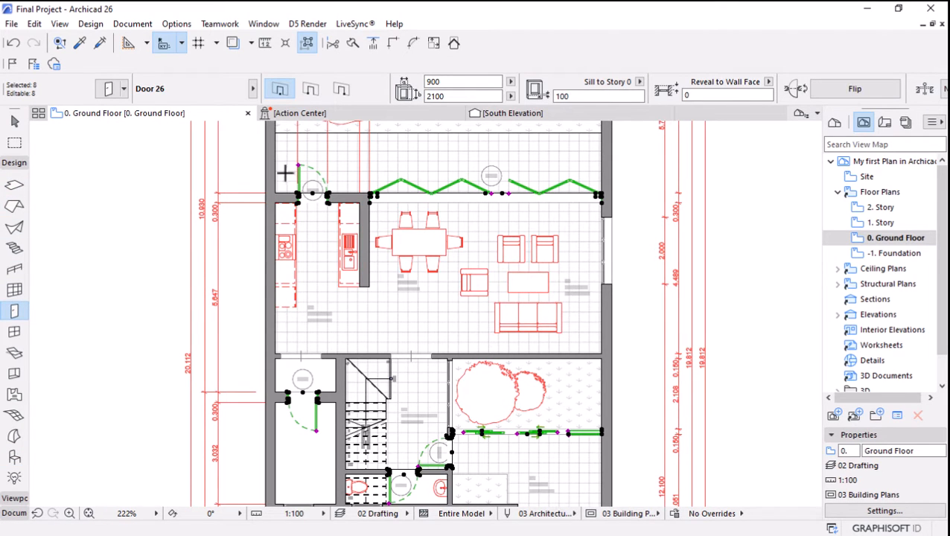
{"action": "left_click", "coordinate": [106, 89]}
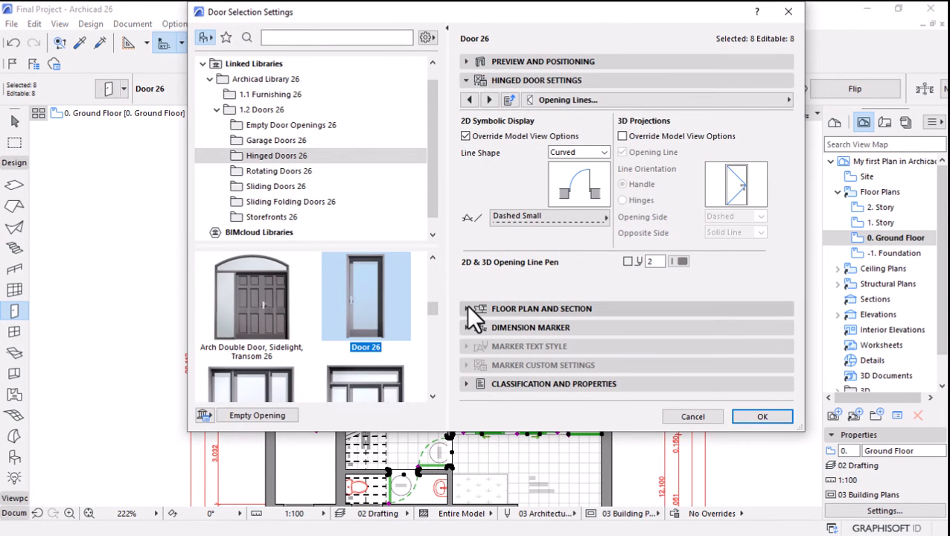
{"action": "left_click", "coordinate": [468, 308]}
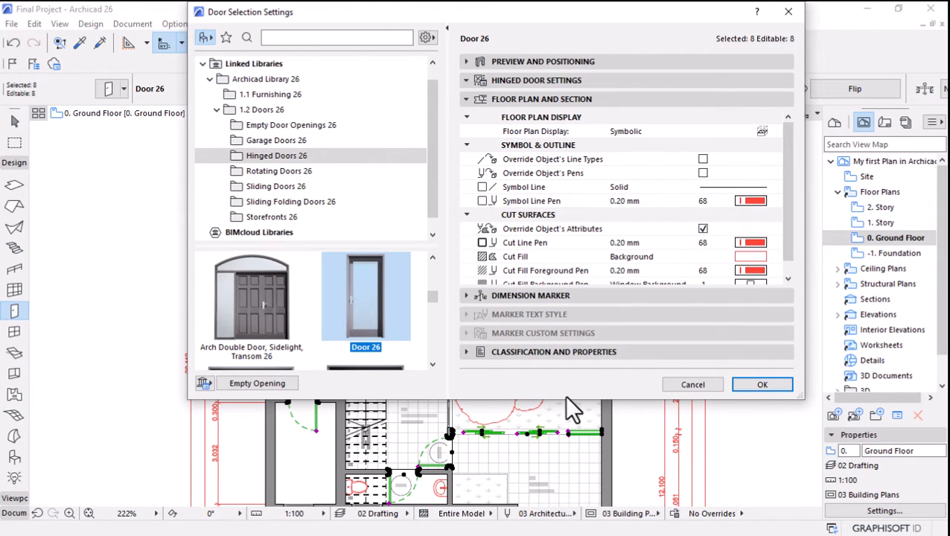
{"action": "left_click", "coordinate": [703, 173]}
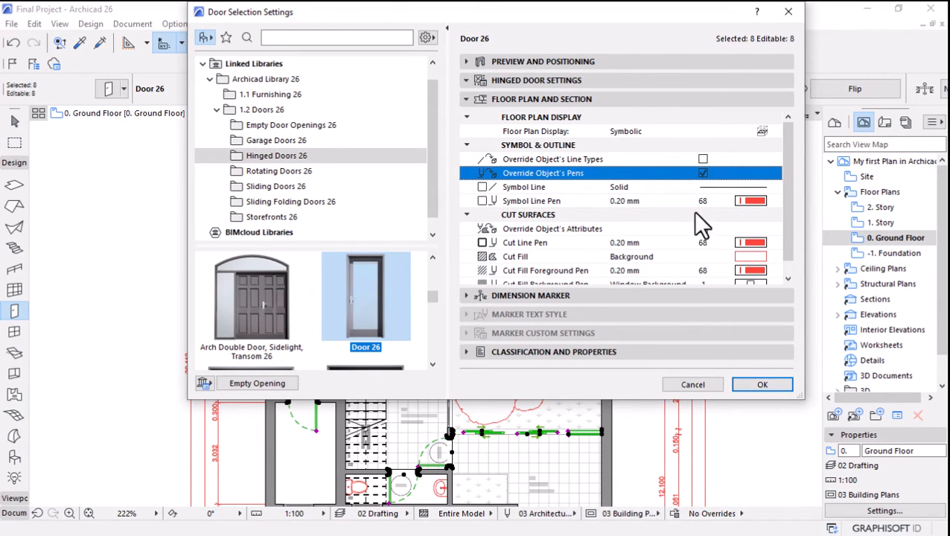
{"action": "scroll", "coordinate": [703, 240], "scroll_direction": "down", "scroll_amount": 1}
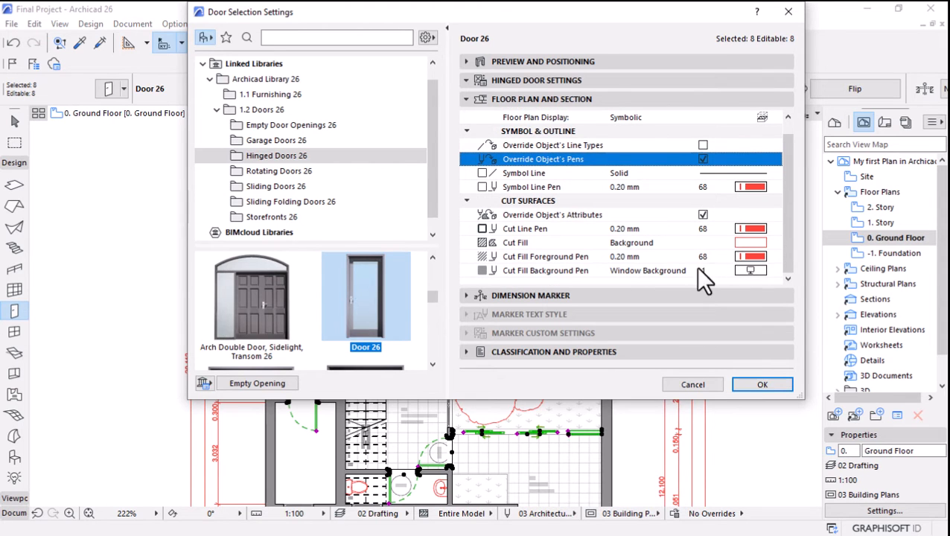
{"action": "left_click", "coordinate": [760, 384]}
{"action": "key", "text": "Escape"}
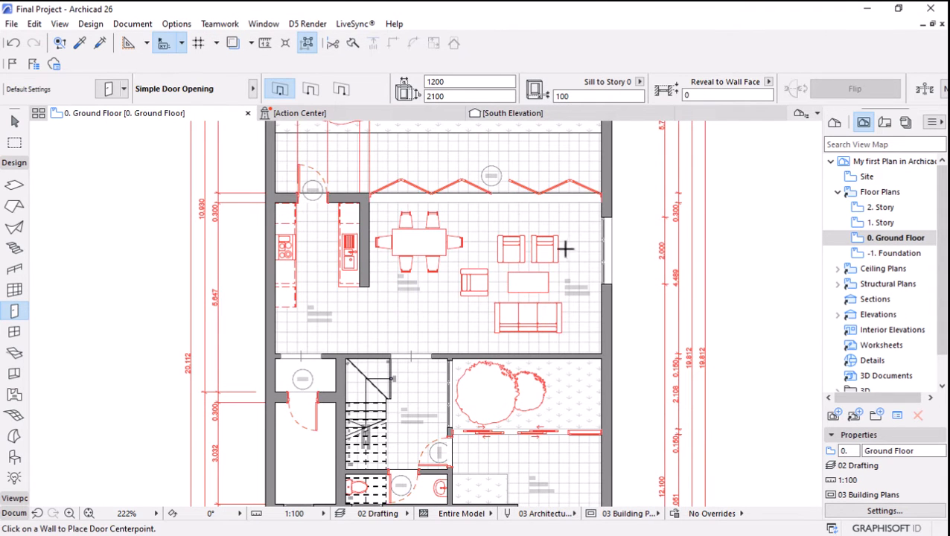
Select all windows on the ground floor, override their own pens and set their symbol line pen to 68.
{"action": "scroll", "coordinate": [499, 205], "scroll_direction": "down", "scroll_amount": 2}
{"action": "scroll", "coordinate": [442, 401], "scroll_direction": "up", "scroll_amount": 2}
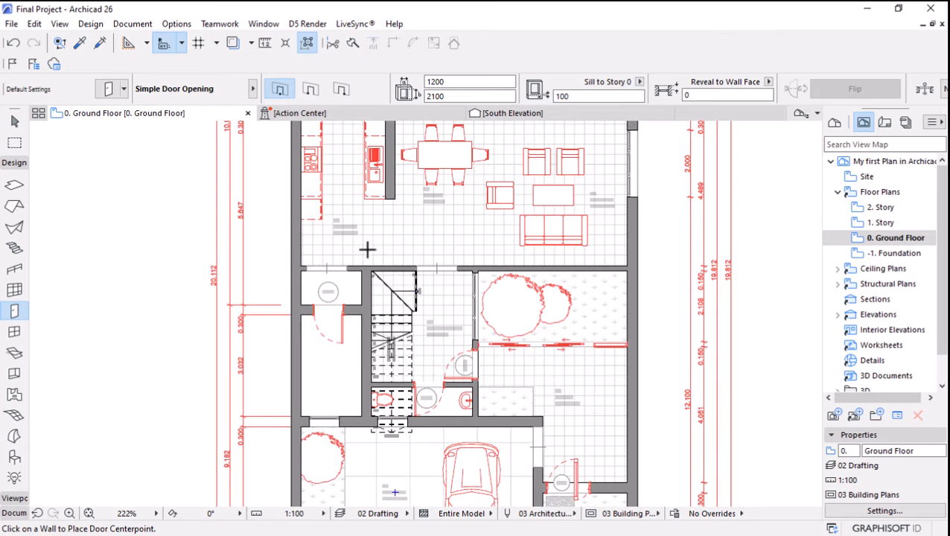
{"action": "scroll", "coordinate": [365, 249], "scroll_direction": "up", "scroll_amount": 4}
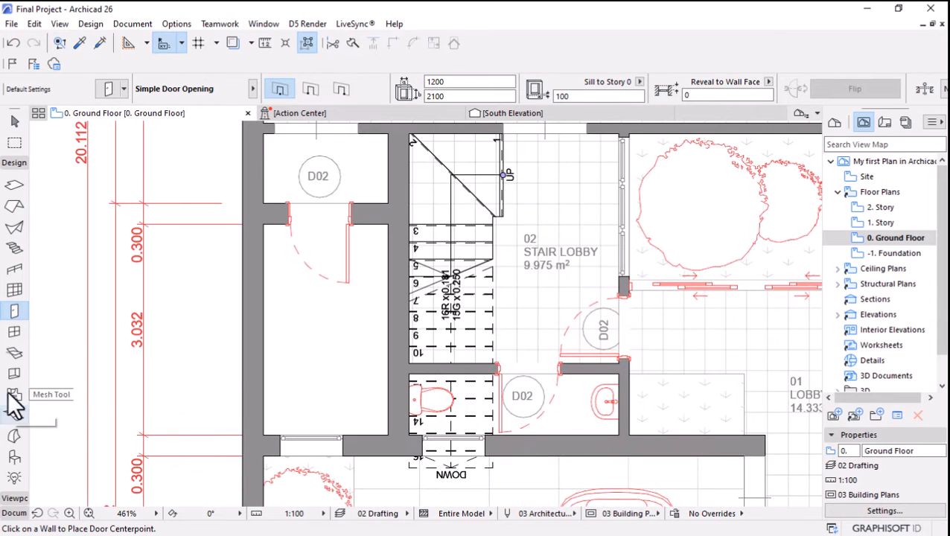
{"action": "left_click", "coordinate": [15, 332]}
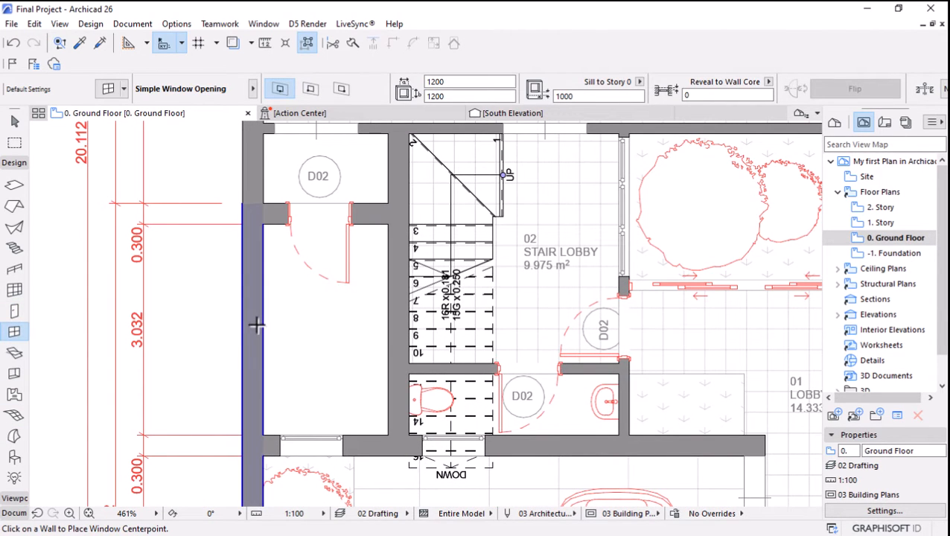
{"action": "key", "text": "ctrl+a"}
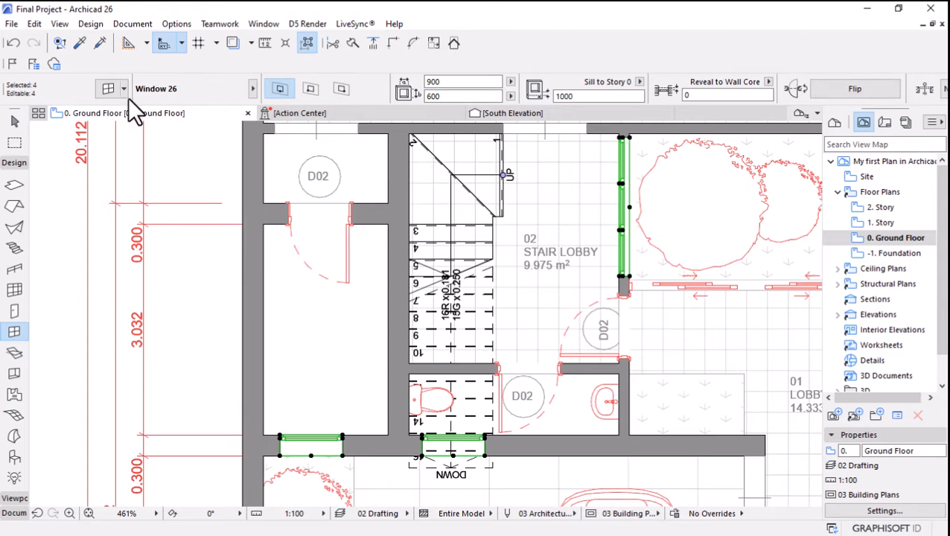
{"action": "scroll", "coordinate": [648, 91], "scroll_direction": "down", "scroll_amount": 5}
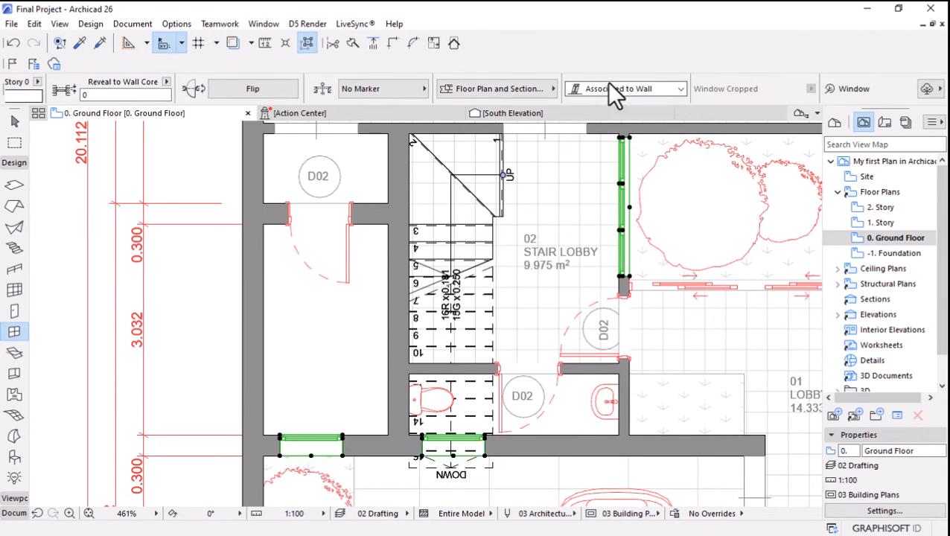
{"action": "left_click", "coordinate": [525, 93]}
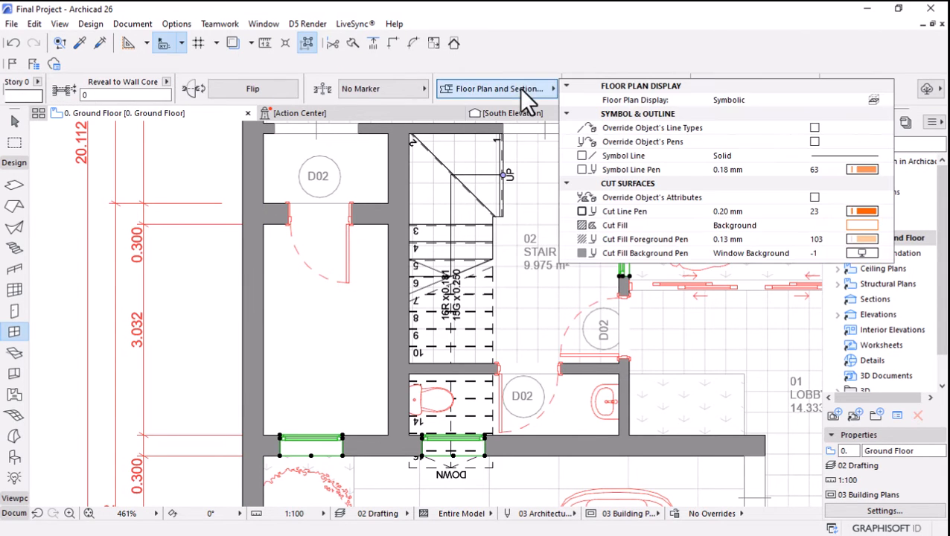
{"action": "left_click", "coordinate": [815, 142]}
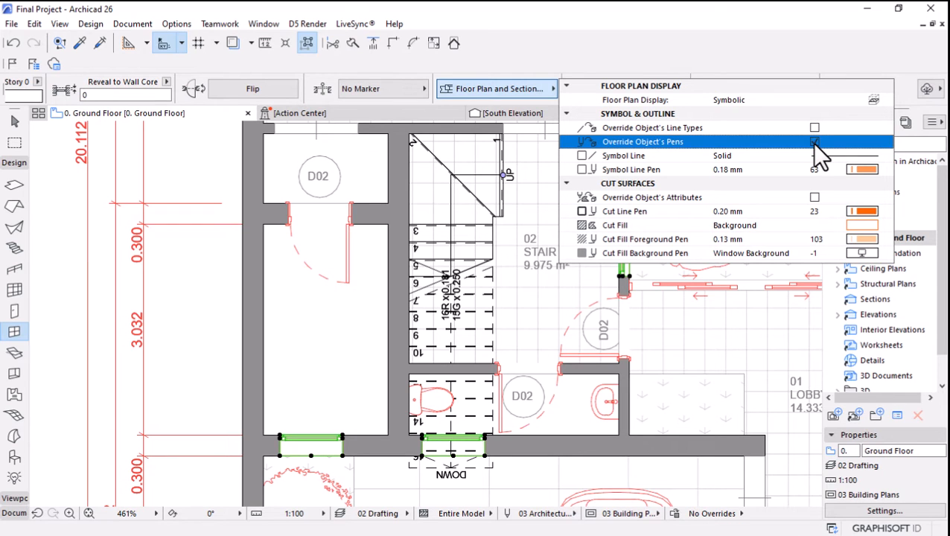
{"action": "left_click", "coordinate": [863, 171]}
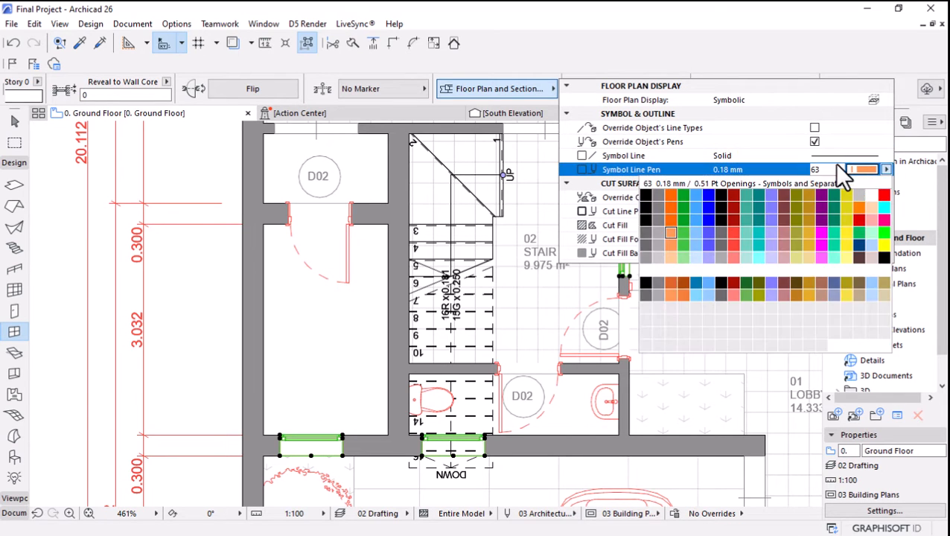
{"action": "left_click", "coordinate": [829, 170]}
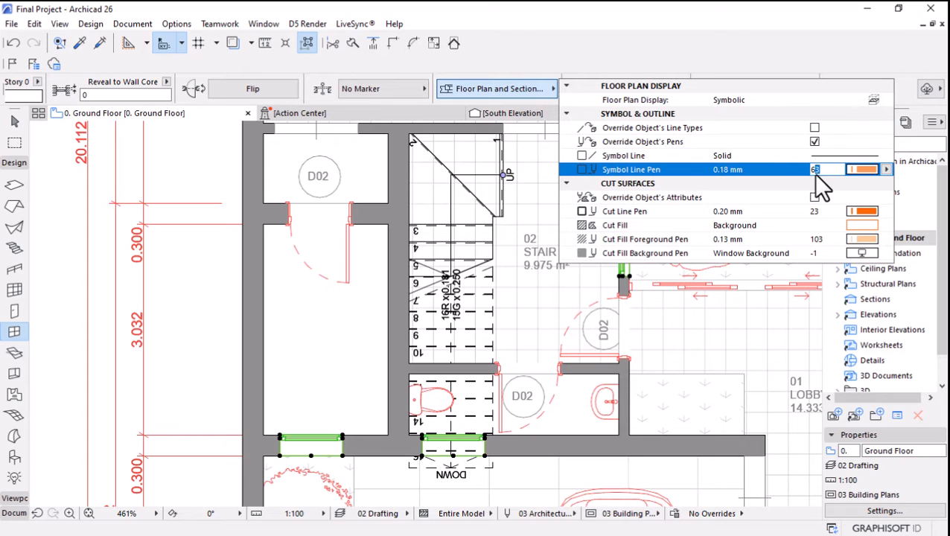
Override the selected windows' cut surface attributes, setting both the cut line pen and cut fill foreground pen to 68.
{"action": "left_click", "coordinate": [812, 212]}
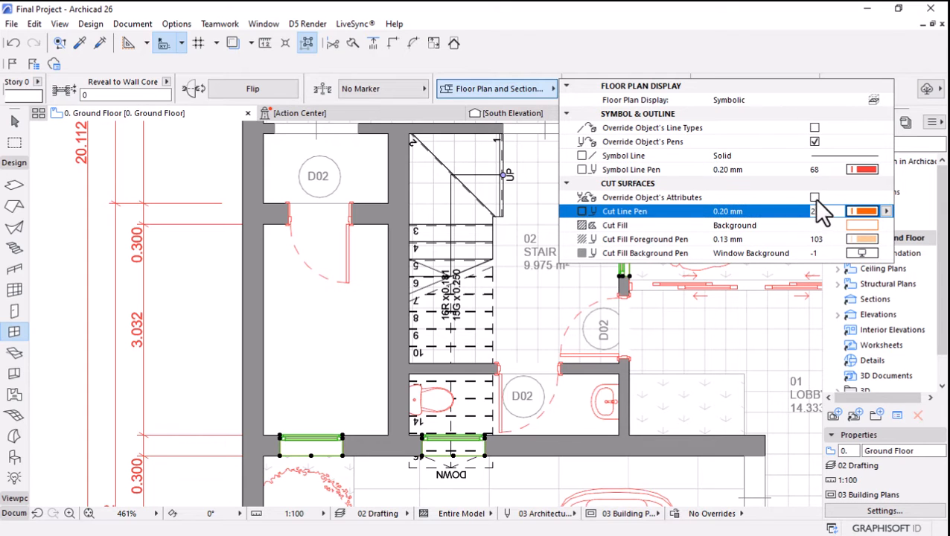
{"action": "left_click", "coordinate": [814, 198]}
{"action": "left_click", "coordinate": [817, 212]}
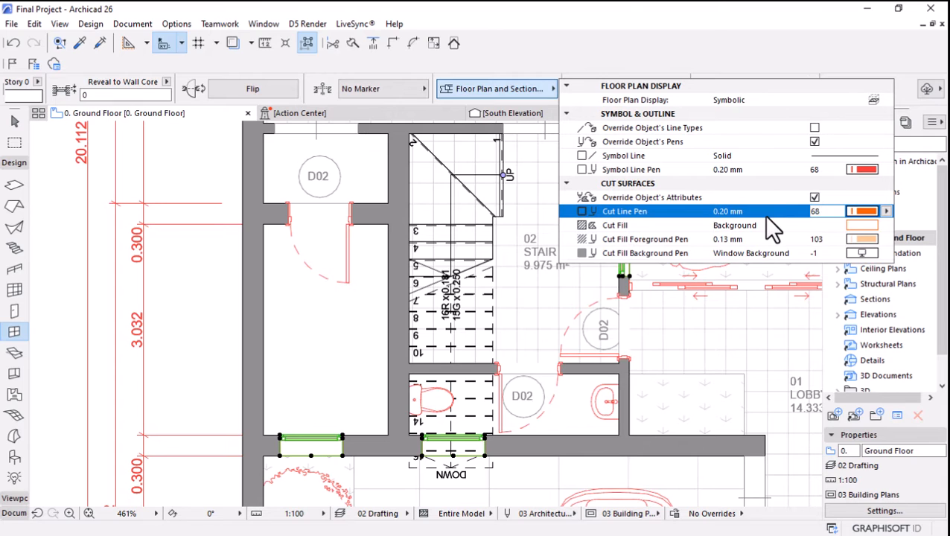
{"action": "left_click", "coordinate": [823, 240]}
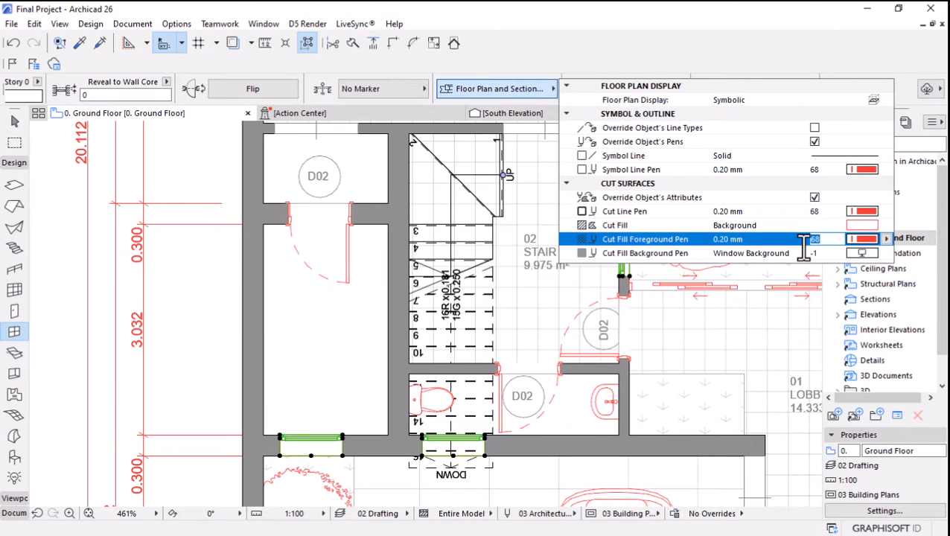
{"action": "type", "text": "68"}
{"action": "key", "text": "Return"}
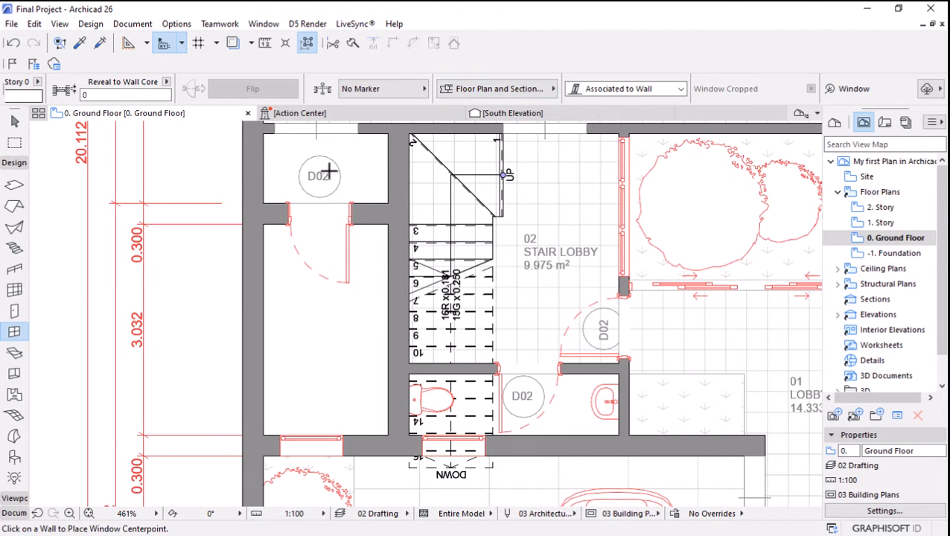
Examine the restyled ground floor plan as a whole and the stair lobby up close.
{"action": "scroll", "coordinate": [402, 345], "scroll_direction": "down", "scroll_amount": 5}
{"action": "scroll", "coordinate": [559, 160], "scroll_direction": "up", "scroll_amount": 3}
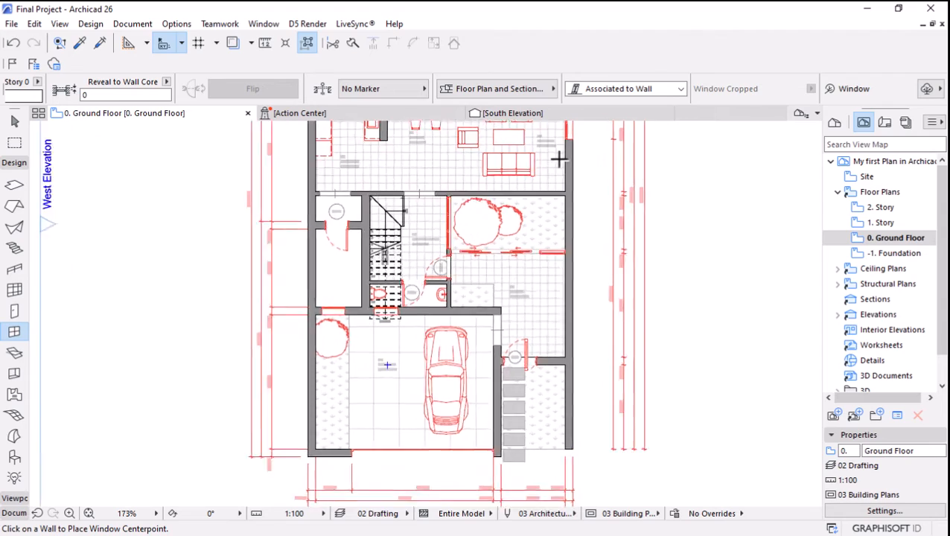
{"action": "scroll", "coordinate": [564, 285], "scroll_direction": "down", "scroll_amount": 3}
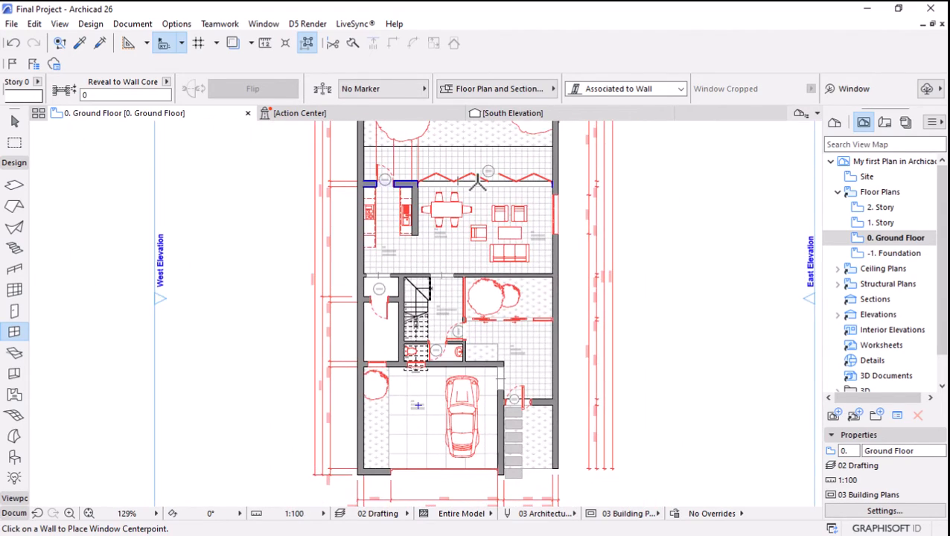
{"action": "scroll", "coordinate": [438, 187], "scroll_direction": "up", "scroll_amount": 3}
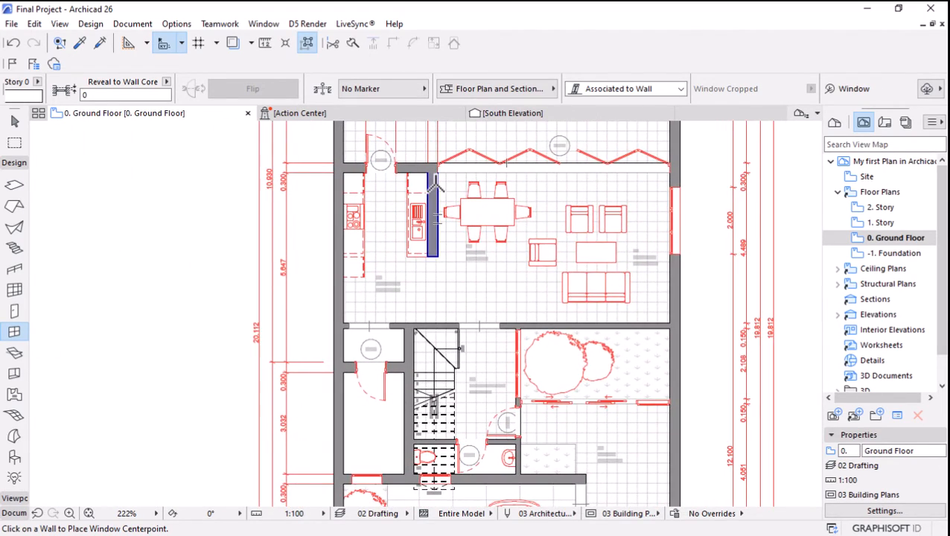
{"action": "scroll", "coordinate": [436, 186], "scroll_direction": "down", "scroll_amount": 3}
{"action": "scroll", "coordinate": [478, 382], "scroll_direction": "up", "scroll_amount": 7}
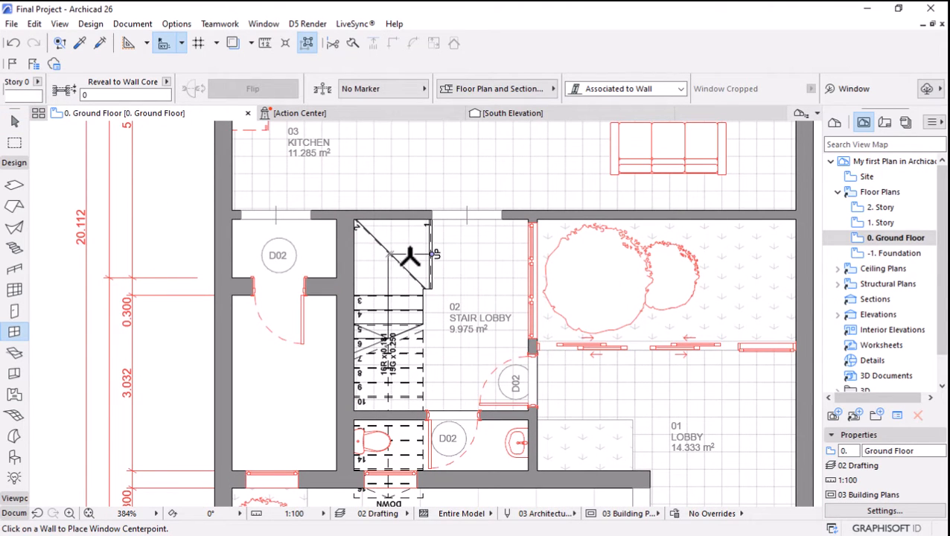
Leave the window tool, select the stair in the stair lobby, and look through its quick settings for pen options.
{"action": "key", "text": "Escape"}
{"action": "left_click", "coordinate": [439, 260]}
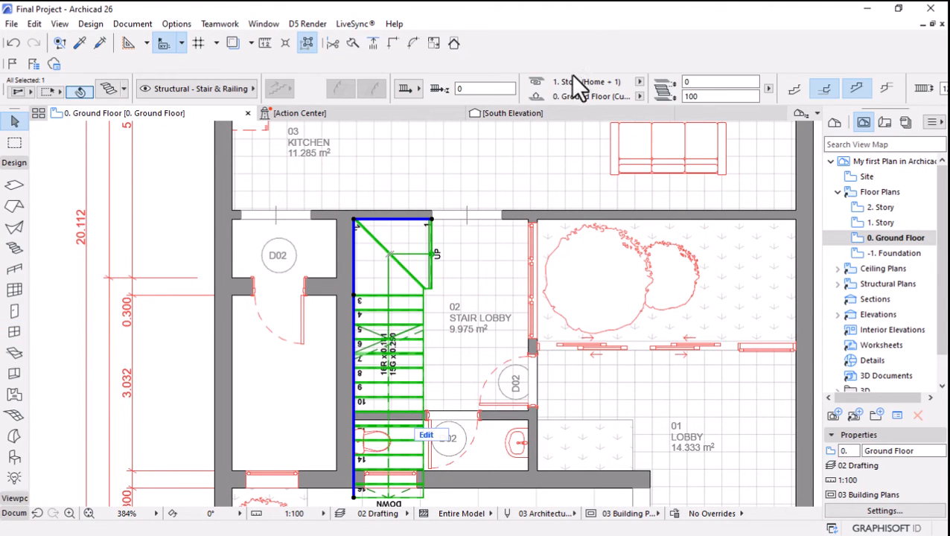
{"action": "scroll", "coordinate": [570, 75], "scroll_direction": "down", "scroll_amount": 3}
{"action": "scroll", "coordinate": [569, 78], "scroll_direction": "down", "scroll_amount": 2}
{"action": "scroll", "coordinate": [553, 80], "scroll_direction": "up", "scroll_amount": 5}
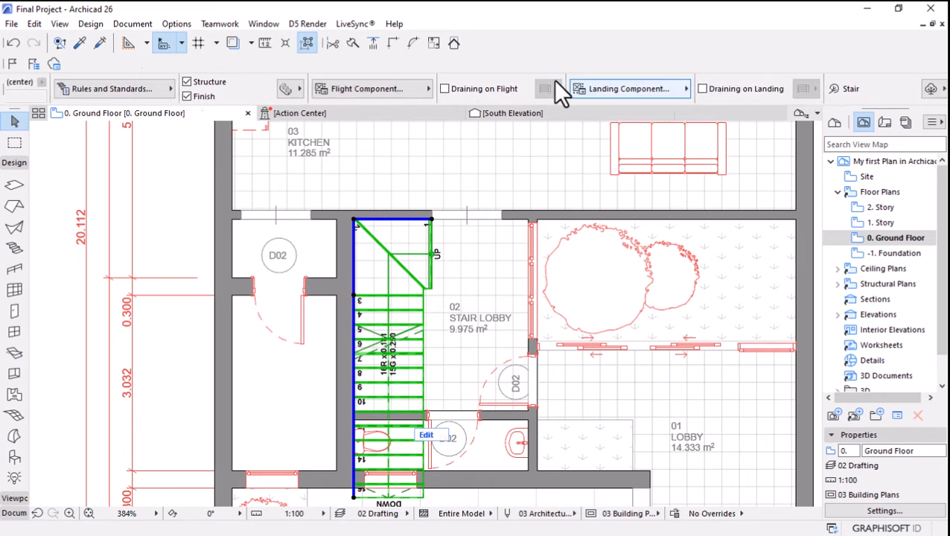
{"action": "scroll", "coordinate": [553, 79], "scroll_direction": "up", "scroll_amount": 2}
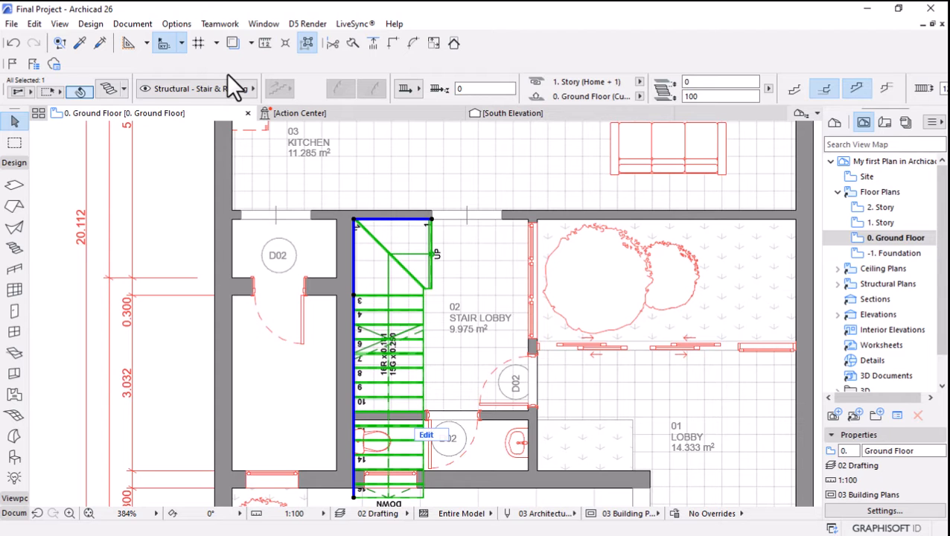
Review the stair's floor plan display settings, from grid and break mark to walking line, numbering, up/down text and description, and dismiss them unchanged.
{"action": "left_click", "coordinate": [112, 88]}
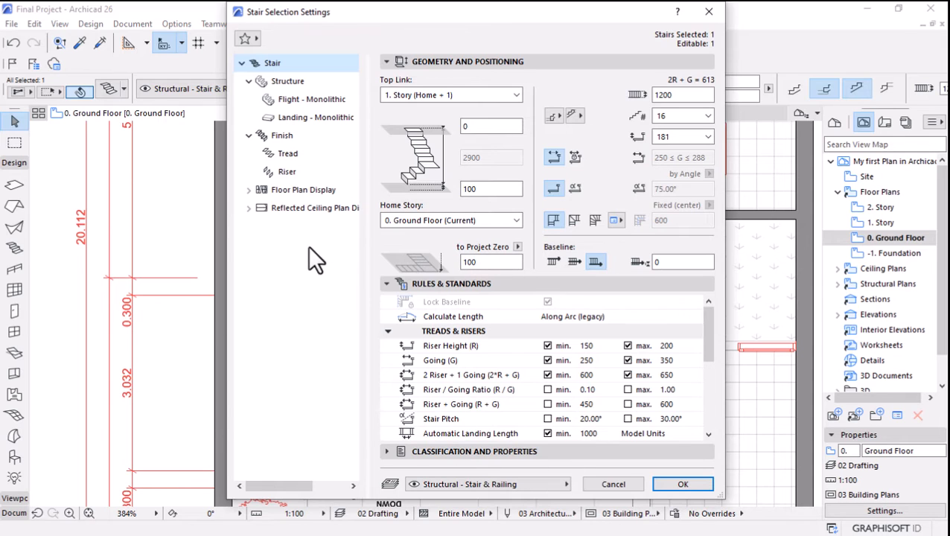
{"action": "left_click", "coordinate": [250, 191]}
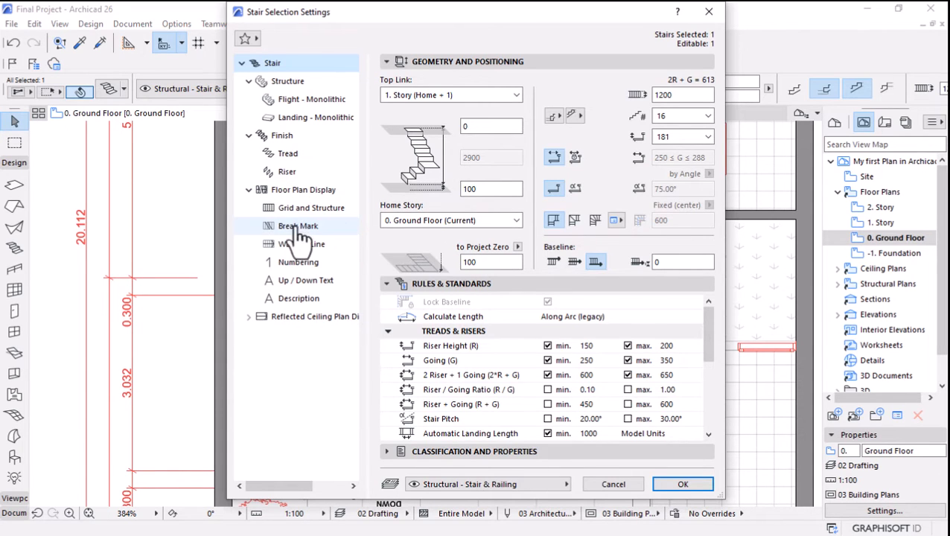
{"action": "left_click", "coordinate": [300, 208]}
{"action": "left_click", "coordinate": [295, 227]}
{"action": "left_click", "coordinate": [296, 243]}
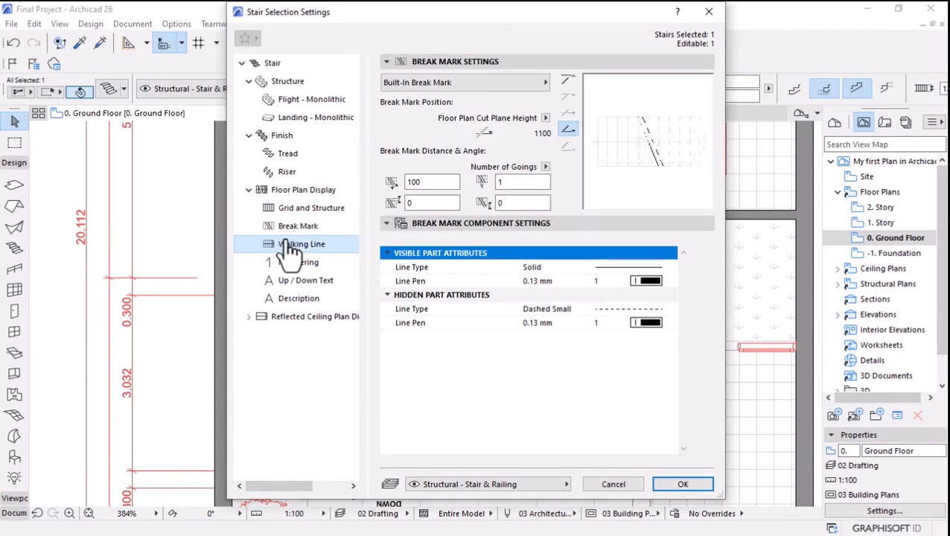
{"action": "left_click", "coordinate": [289, 262]}
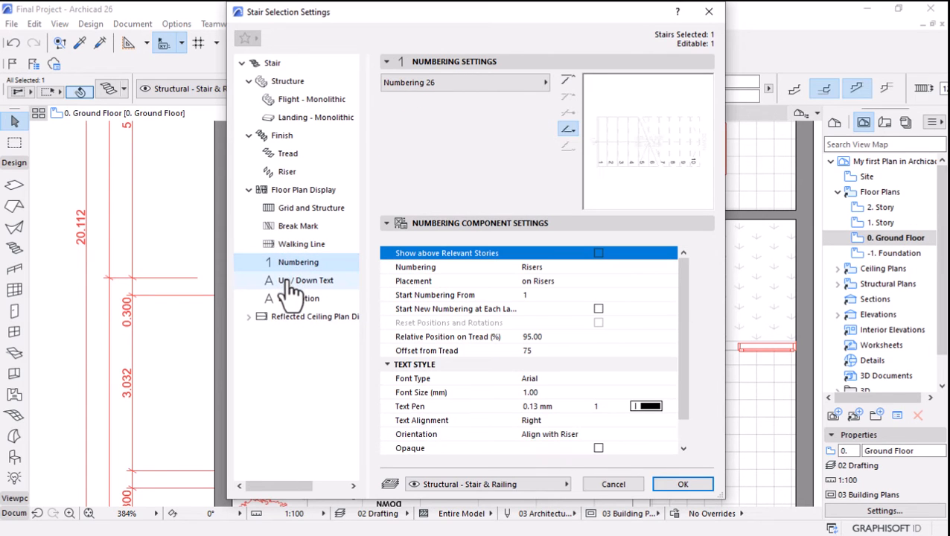
{"action": "left_click", "coordinate": [294, 280]}
{"action": "left_click", "coordinate": [297, 298]}
{"action": "left_click", "coordinate": [296, 262]}
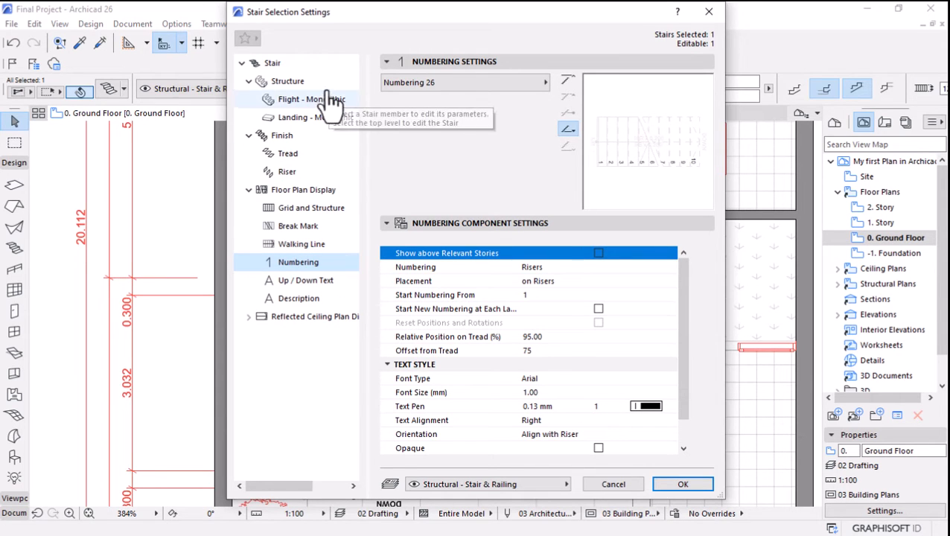
{"action": "left_click", "coordinate": [613, 485]}
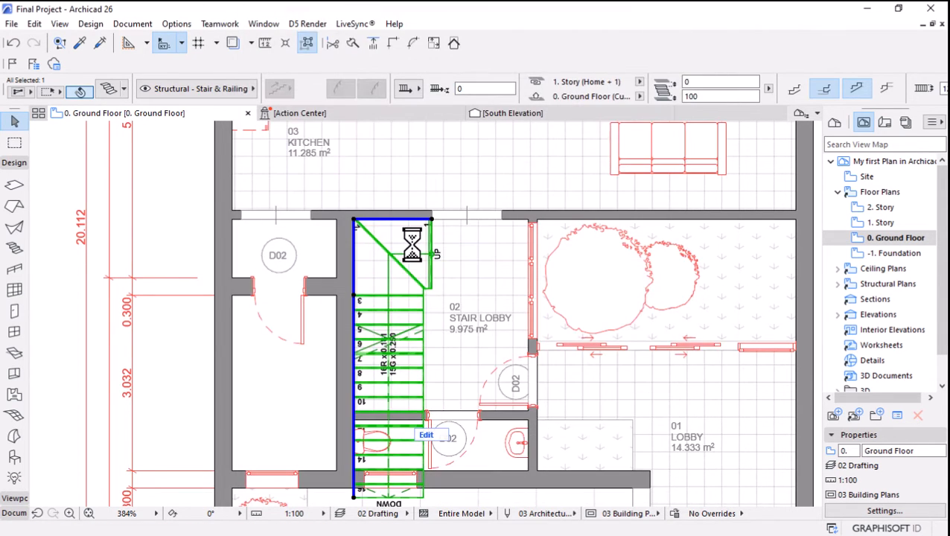
Deselect the stair and activate the Label tool from the D02 door label above the stair lobby's neighbouring room, leaving no labels selected.
{"action": "scroll", "coordinate": [421, 249], "scroll_direction": "down", "scroll_amount": 3}
{"action": "scroll", "coordinate": [417, 275], "scroll_direction": "down", "scroll_amount": 2}
{"action": "scroll", "coordinate": [363, 248], "scroll_direction": "up", "scroll_amount": 5}
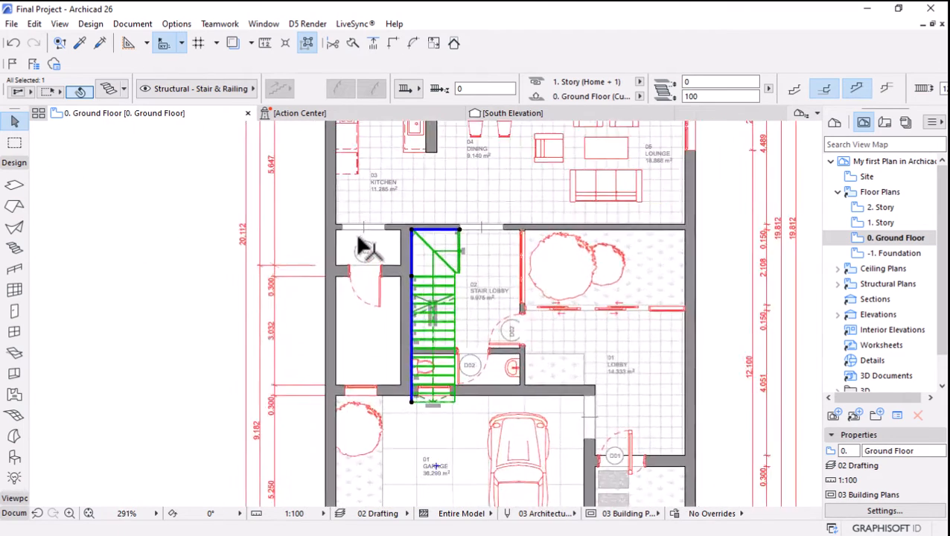
{"action": "key", "text": "Escape"}
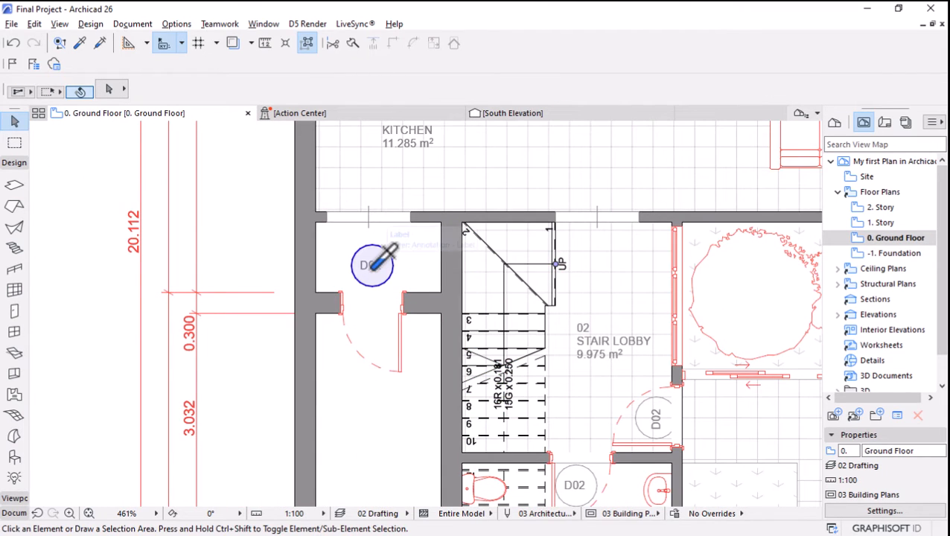
{"action": "left_click", "coordinate": [373, 269], "text": "alt"}
{"action": "key", "text": "ctrl+a"}
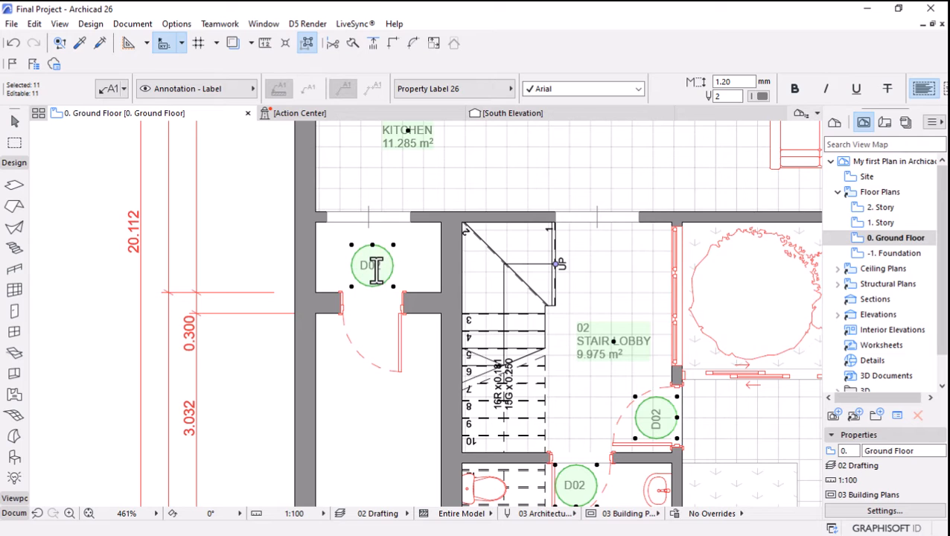
{"action": "key", "text": "alt"}
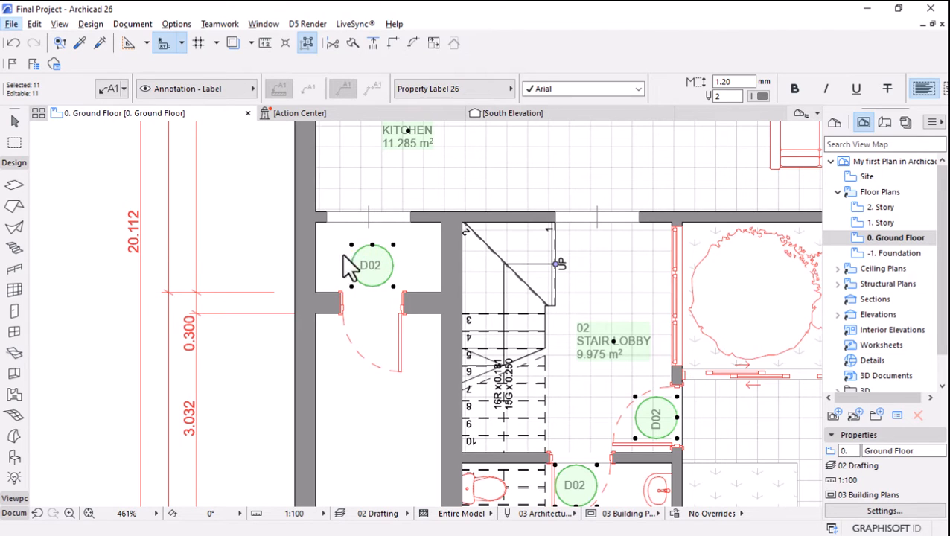
{"action": "left_click", "coordinate": [14, 124]}
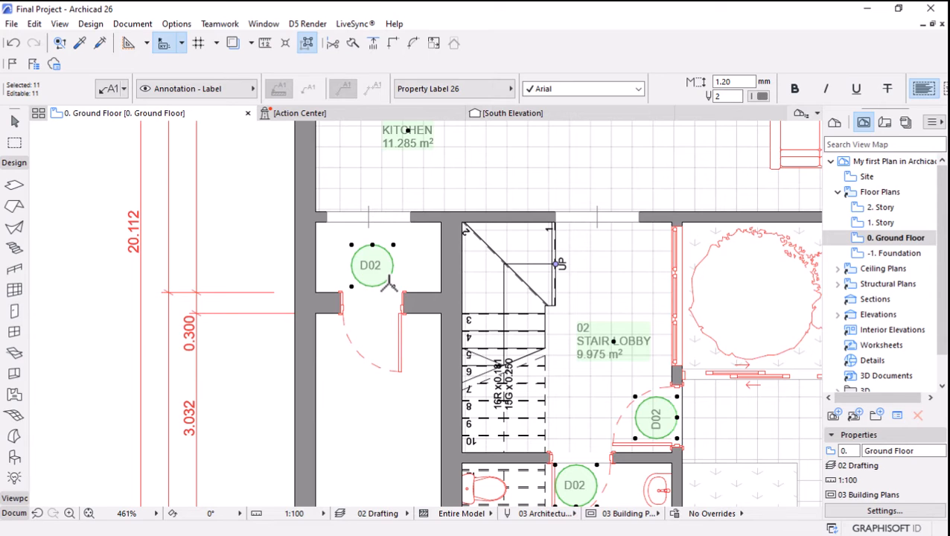
{"action": "key", "text": "Escape"}
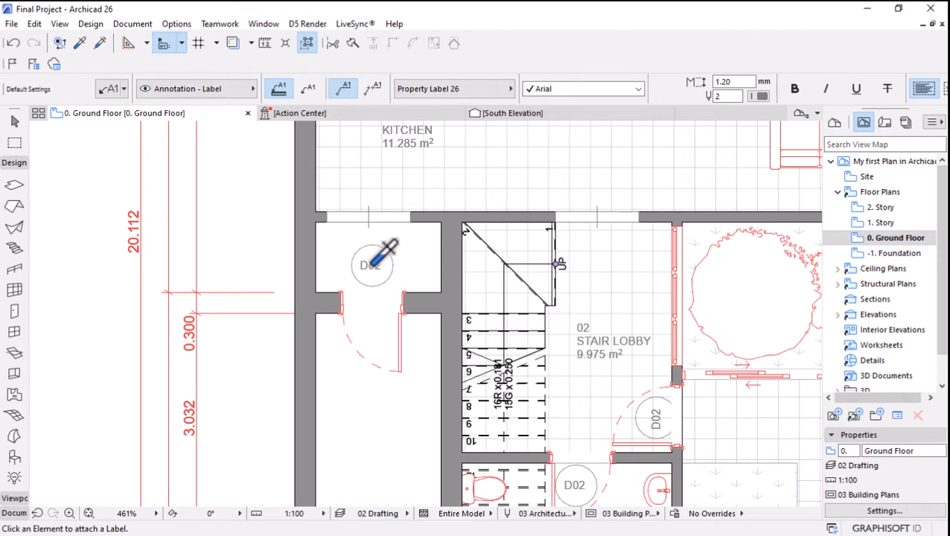
Select all labels on the ground floor and set their text pen to 68.
{"action": "key", "text": "ctrl+a"}
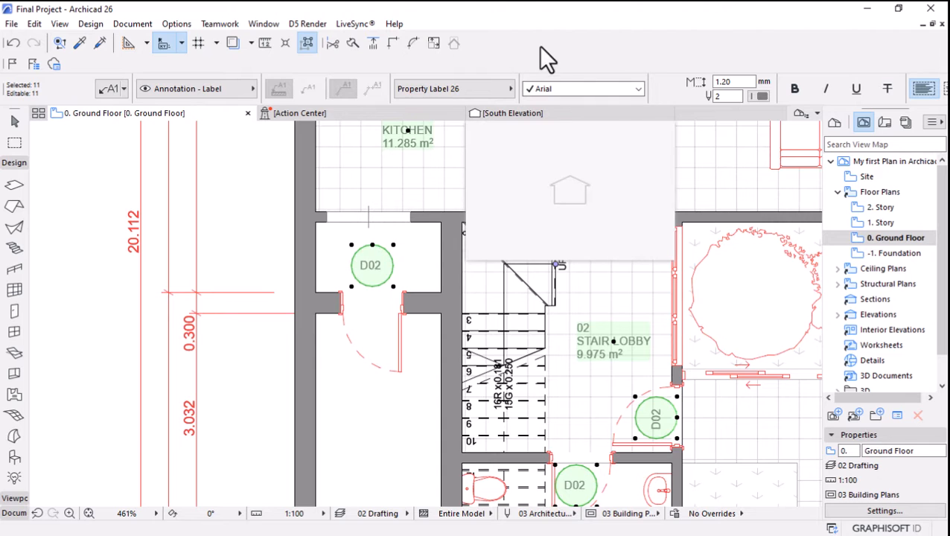
{"action": "left_click", "coordinate": [760, 96]}
{"action": "left_click", "coordinate": [736, 99]}
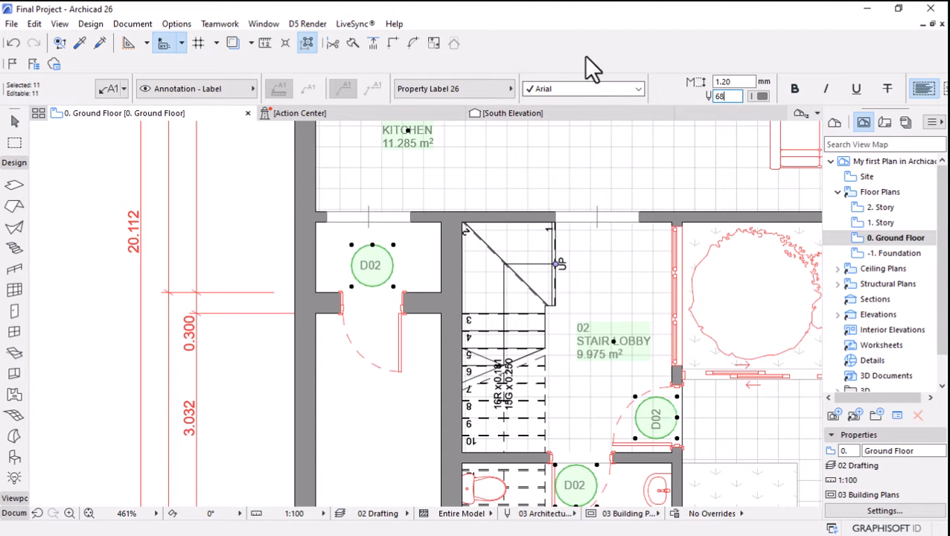
{"action": "key", "text": "Return"}
Look through the selected labels' text style, pointer and symbol label settings for a frame pen option.
{"action": "scroll", "coordinate": [639, 82], "scroll_direction": "down", "scroll_amount": 5}
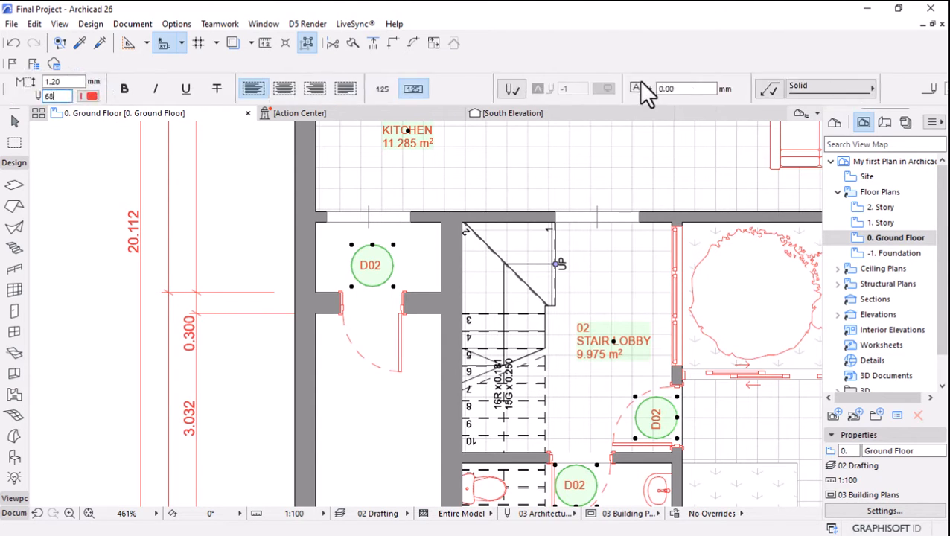
{"action": "scroll", "coordinate": [638, 81], "scroll_direction": "down", "scroll_amount": 3}
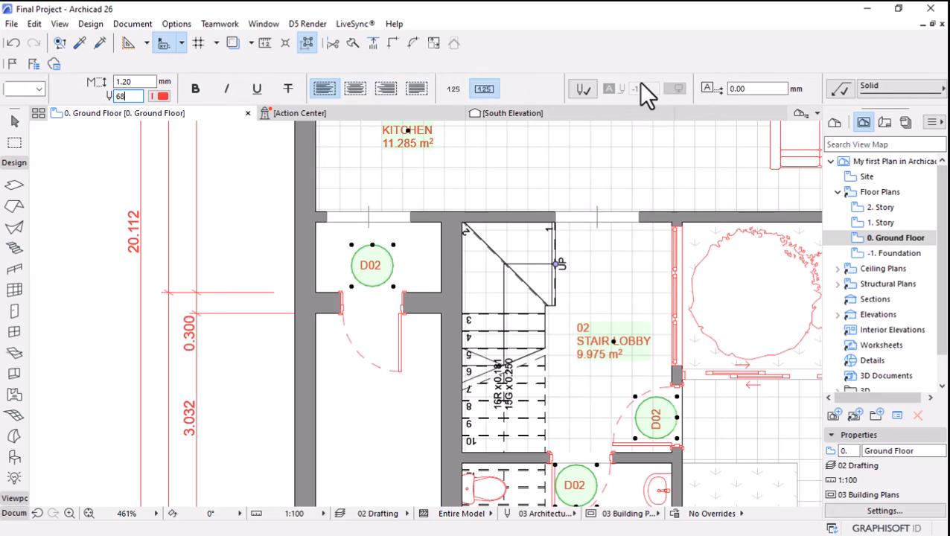
{"action": "scroll", "coordinate": [634, 85], "scroll_direction": "up", "scroll_amount": 10}
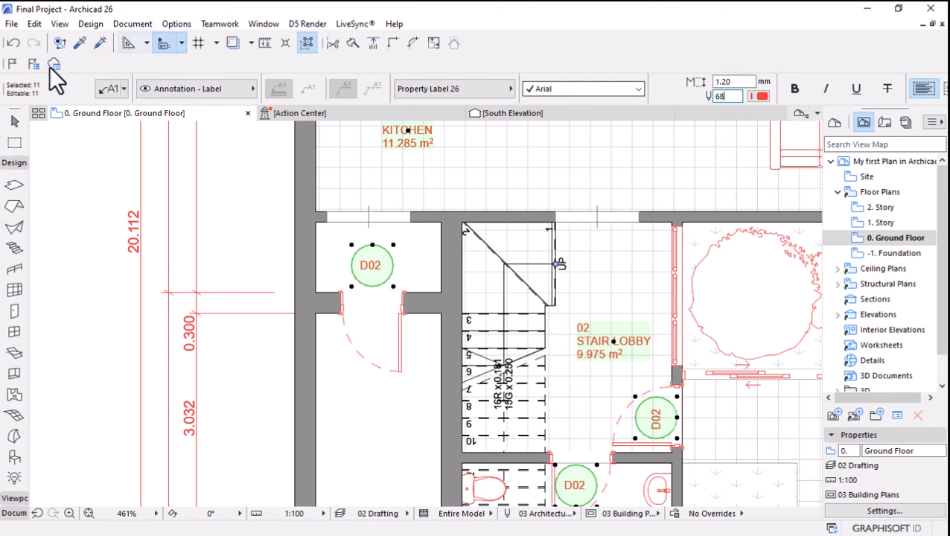
{"action": "key", "text": "ctrl+t"}
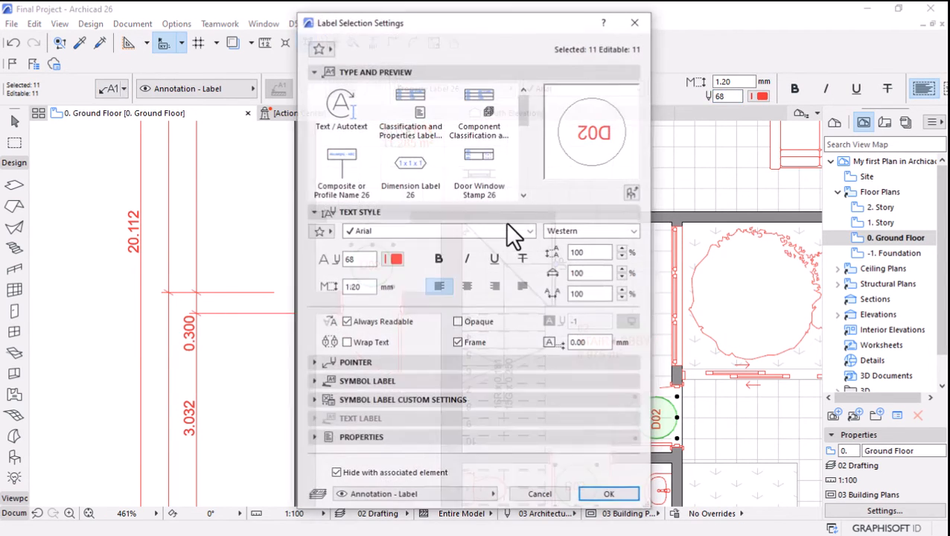
{"action": "left_click", "coordinate": [313, 362]}
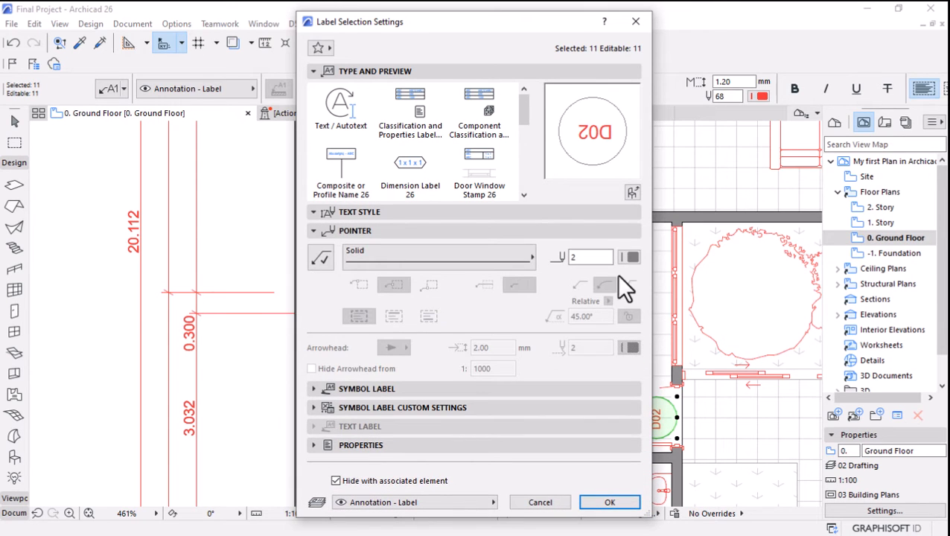
{"action": "left_click", "coordinate": [315, 387]}
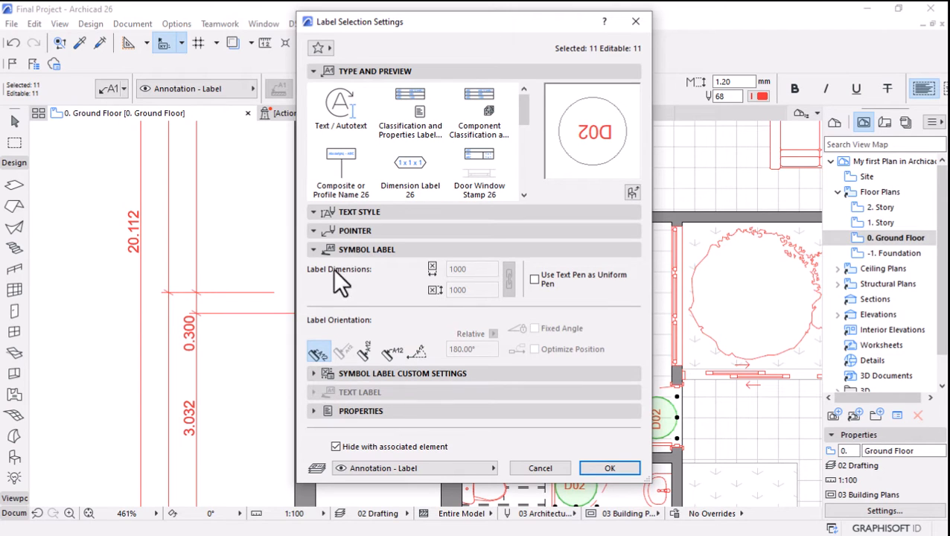
{"action": "left_click", "coordinate": [318, 212]}
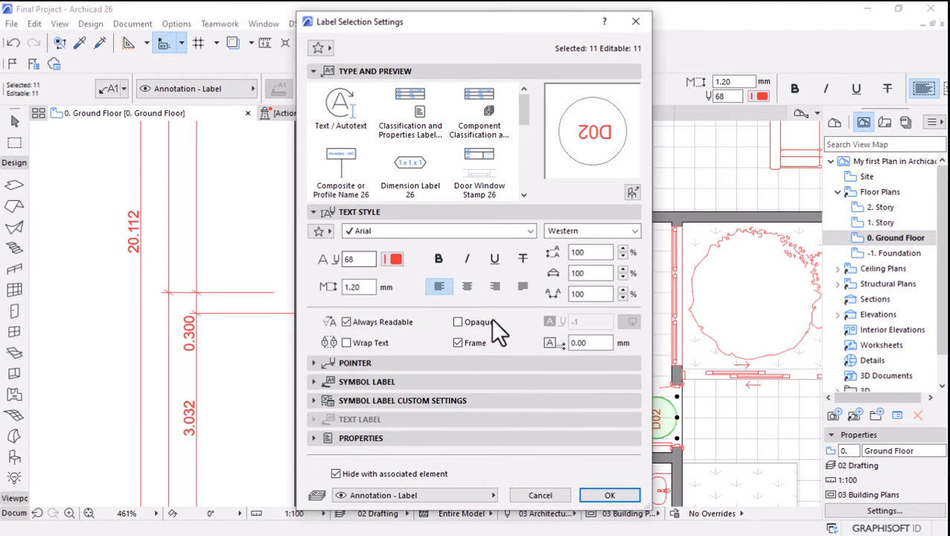
{"action": "left_click", "coordinate": [604, 494]}
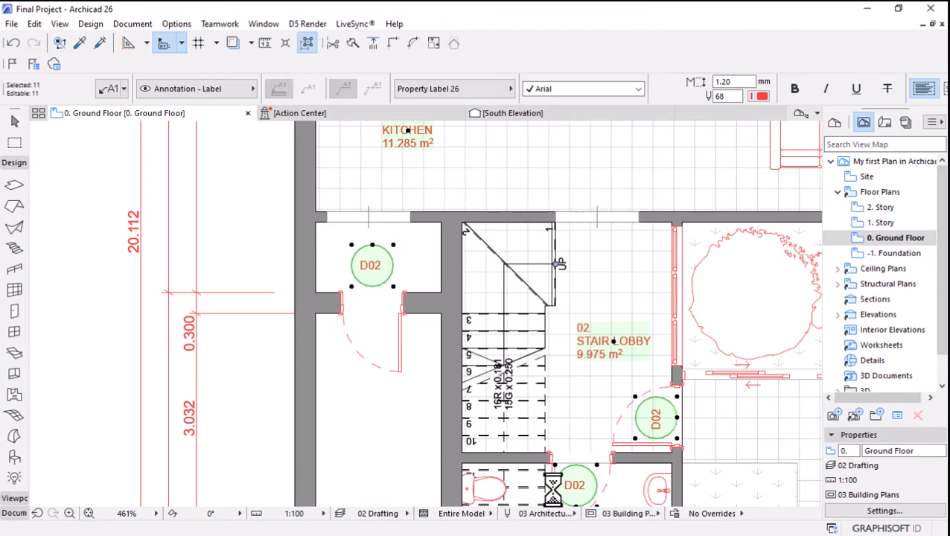
Inspect the D02 label's circular frame up close and reopen the selection settings for all ground floor labels.
{"action": "scroll", "coordinate": [372, 289], "scroll_direction": "up", "scroll_amount": 10}
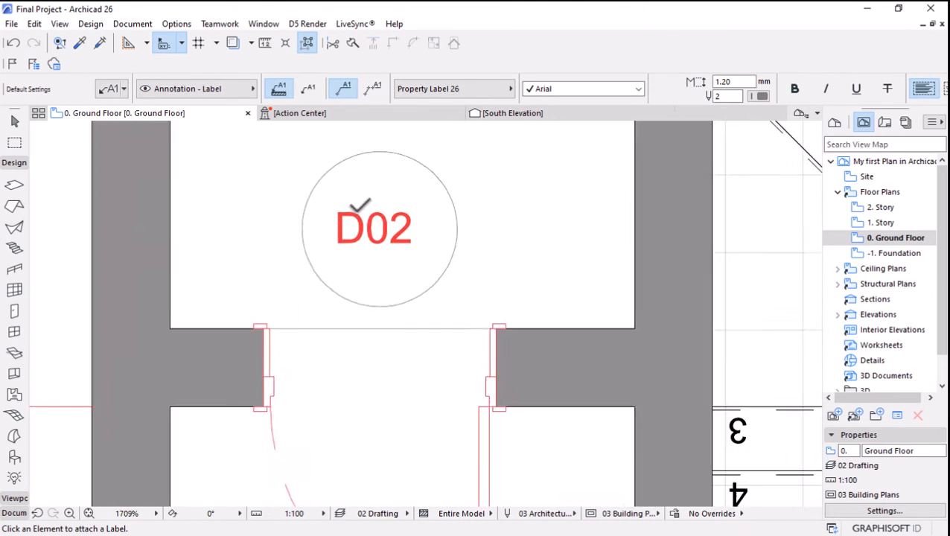
{"action": "key", "text": "Escape"}
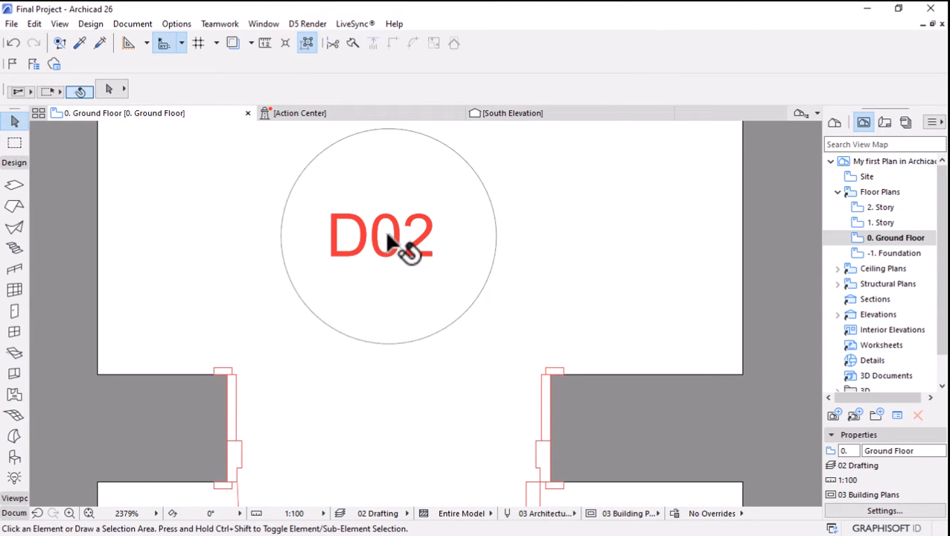
{"action": "left_click", "coordinate": [394, 242]}
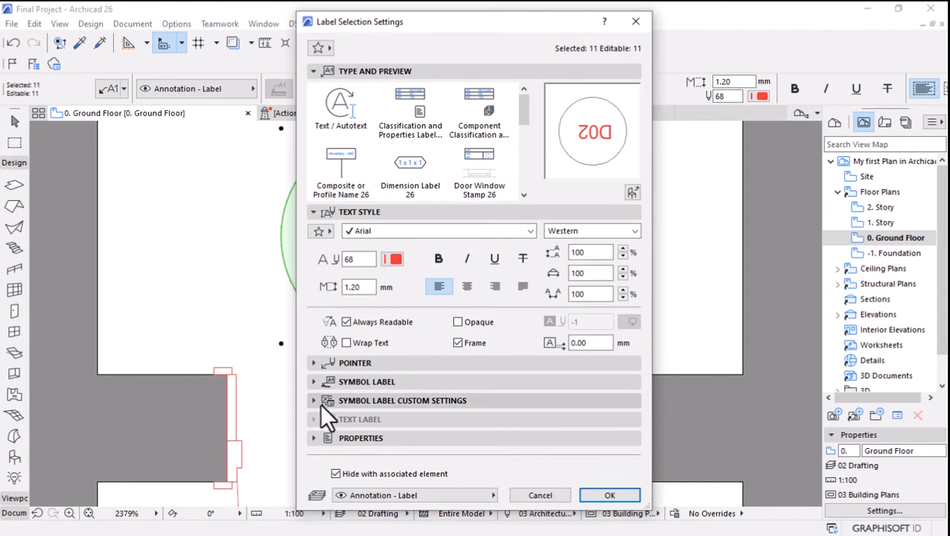
Look through the selected labels' general and label geometry custom settings for a frame pen option.
{"action": "left_click", "coordinate": [323, 402]}
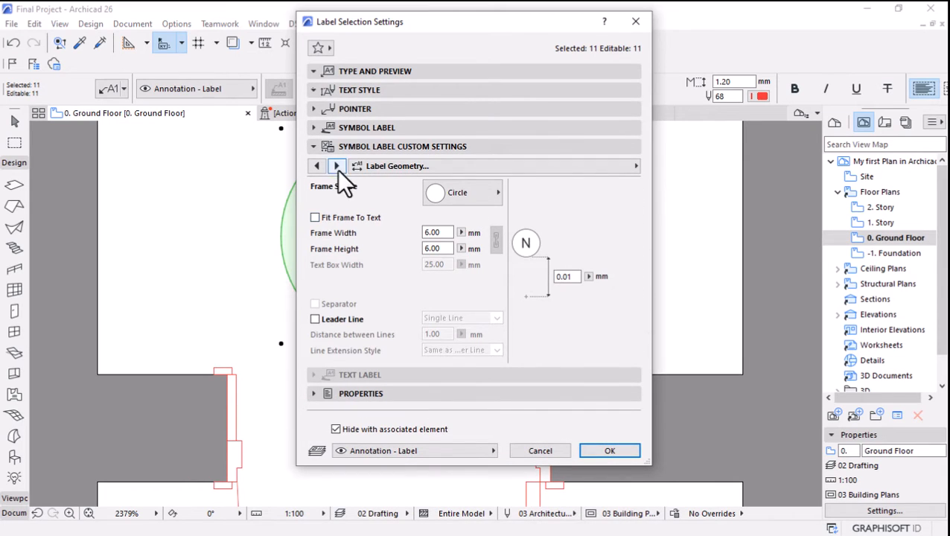
{"action": "left_click", "coordinate": [315, 166]}
{"action": "left_click", "coordinate": [332, 166]}
{"action": "left_click", "coordinate": [631, 166]}
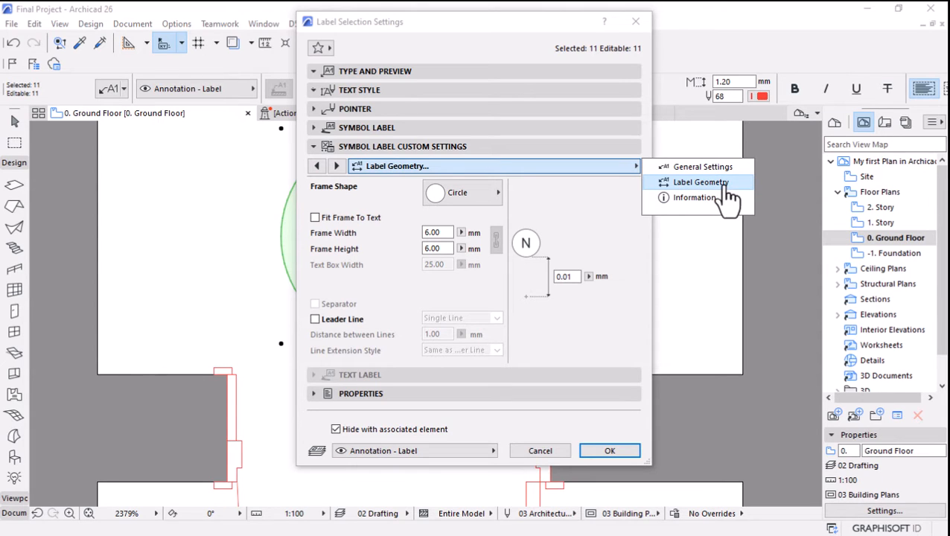
{"action": "left_click", "coordinate": [703, 170]}
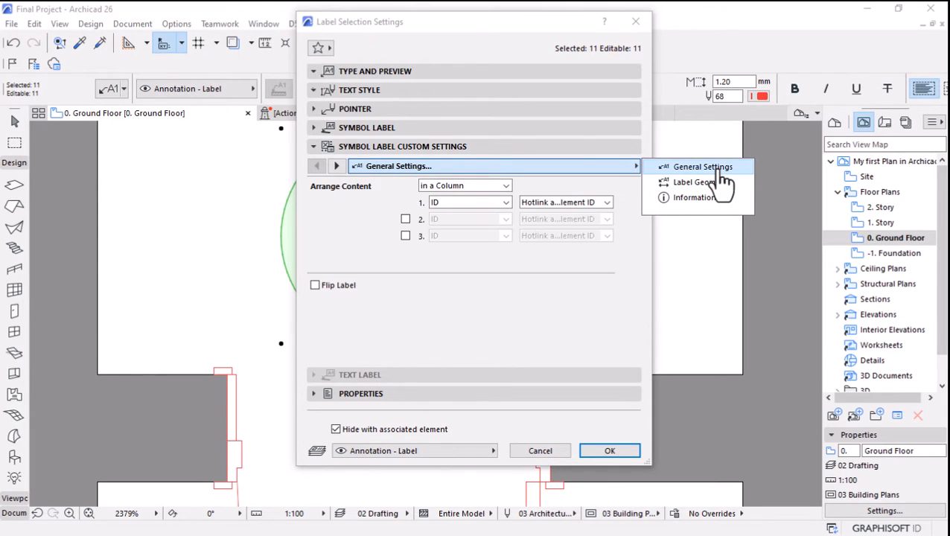
{"action": "left_click", "coordinate": [704, 183]}
{"action": "left_click", "coordinate": [705, 168]}
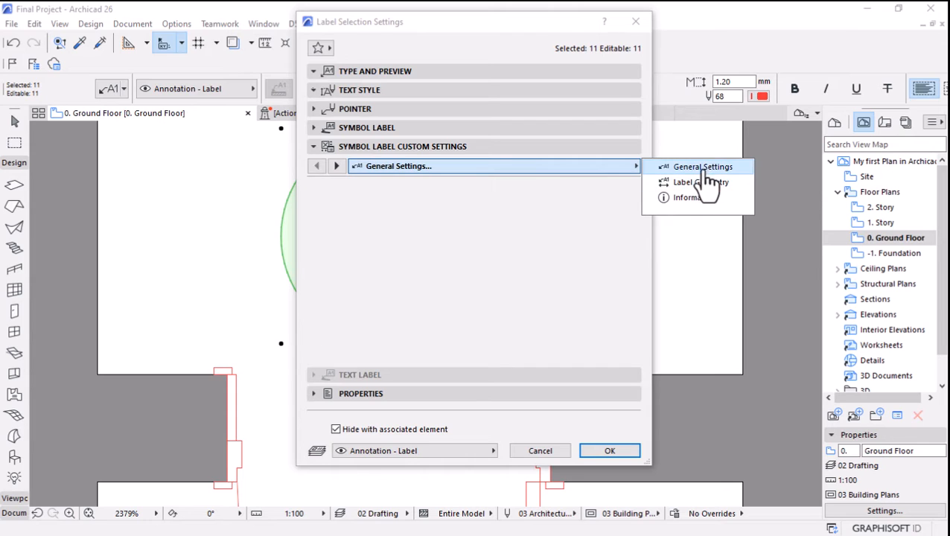
{"action": "left_click", "coordinate": [704, 183]}
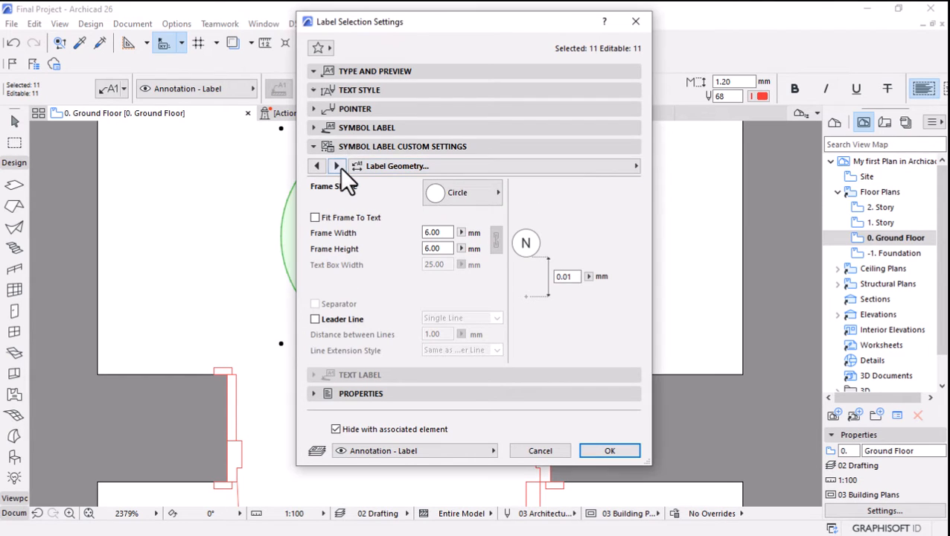
{"action": "left_click", "coordinate": [338, 167]}
{"action": "left_click", "coordinate": [316, 165]}
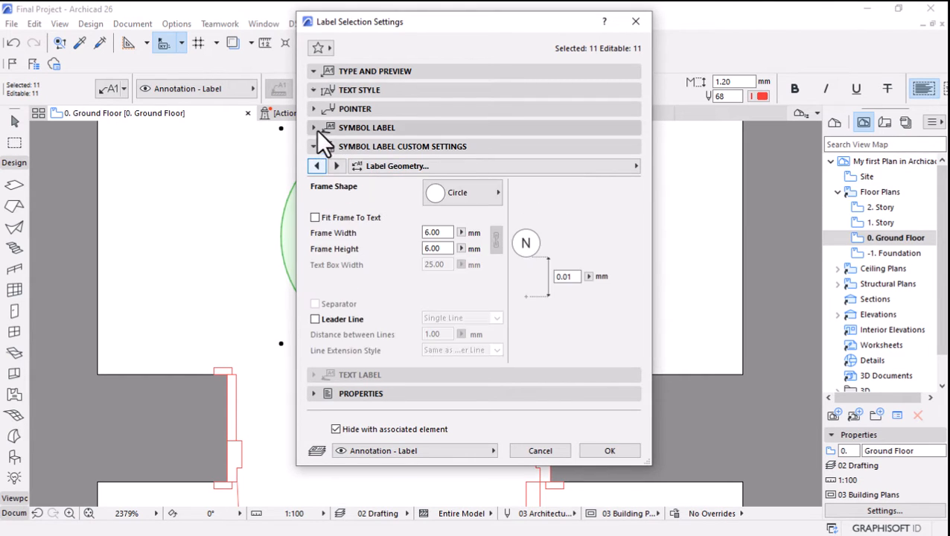
Set the pointer line pen to 68 for all selected ground floor labels and apply the settings.
{"action": "left_click", "coordinate": [314, 146]}
{"action": "left_click", "coordinate": [314, 127]}
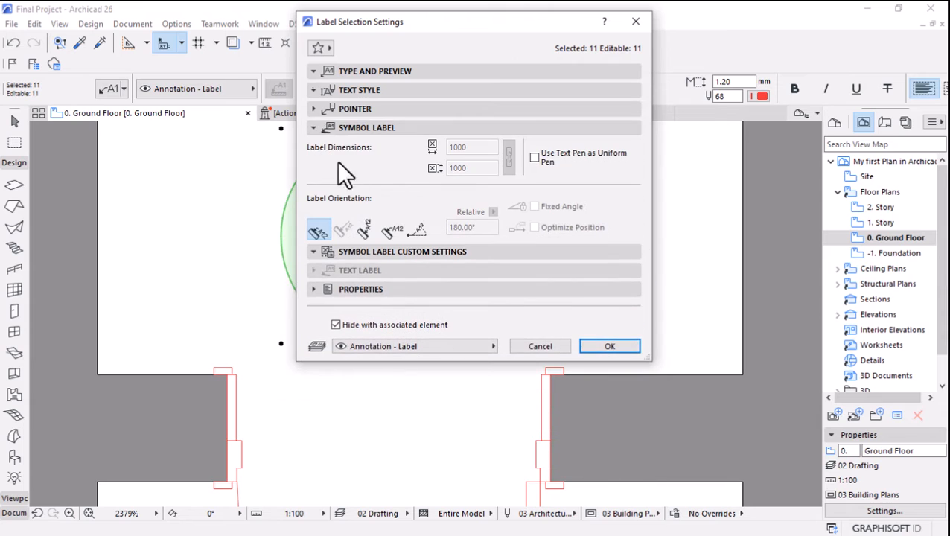
{"action": "left_click", "coordinate": [313, 108]}
{"action": "left_click", "coordinate": [630, 136]}
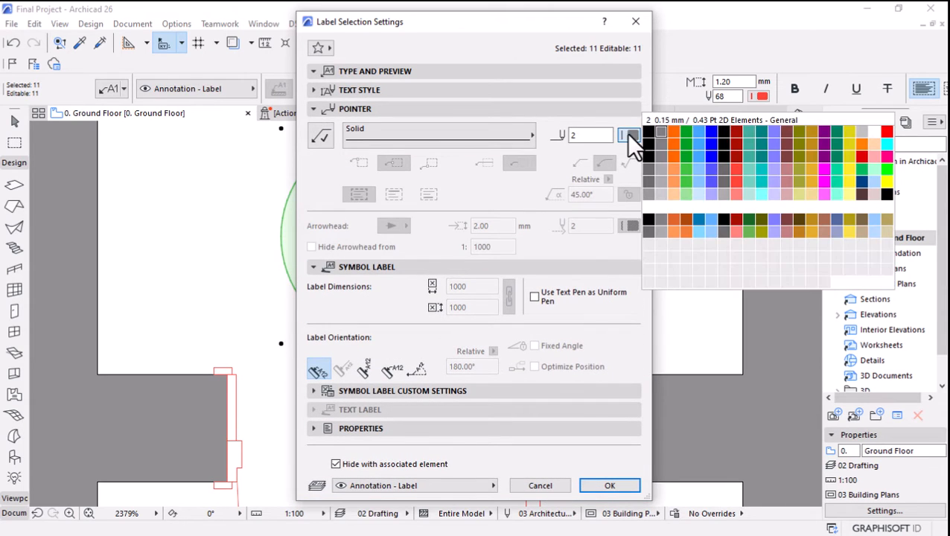
{"action": "left_click", "coordinate": [665, 137]}
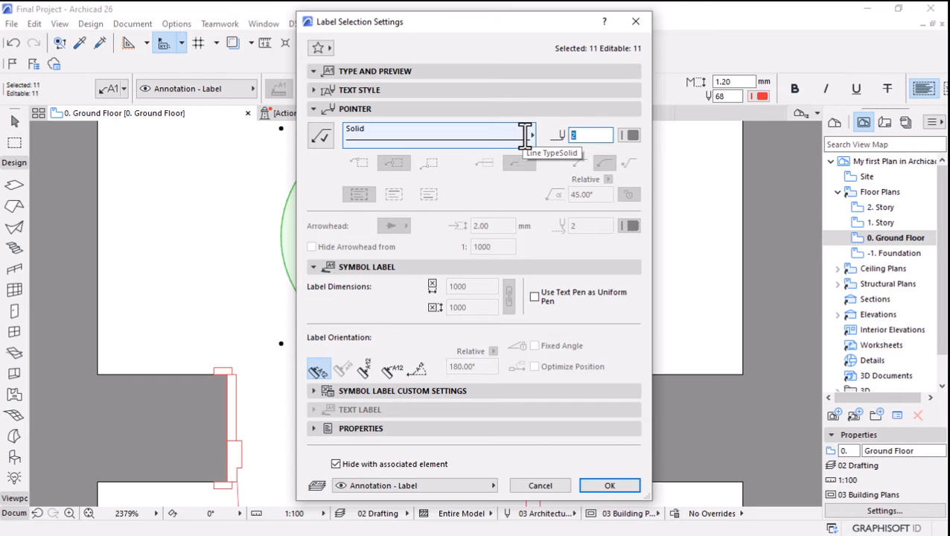
{"action": "left_click", "coordinate": [313, 90]}
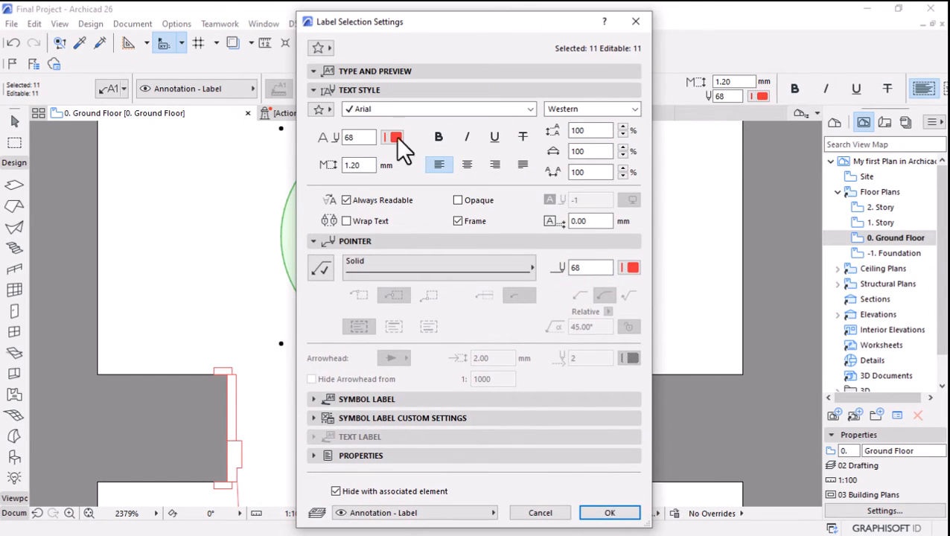
{"action": "left_click", "coordinate": [604, 513]}
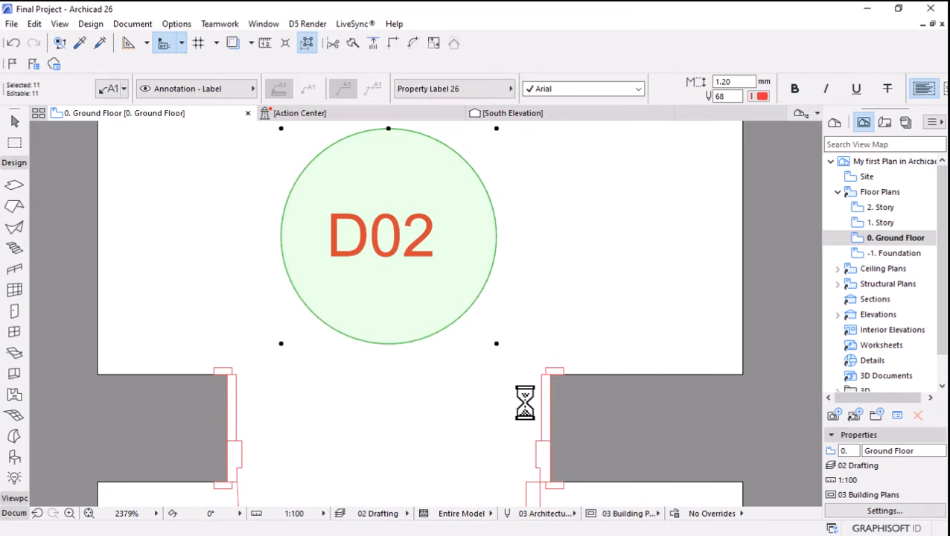
Examine the door labels across the ground floor plan, including the D01 label at the lobby entrance.
{"action": "scroll", "coordinate": [491, 327], "scroll_direction": "down", "scroll_amount": 10}
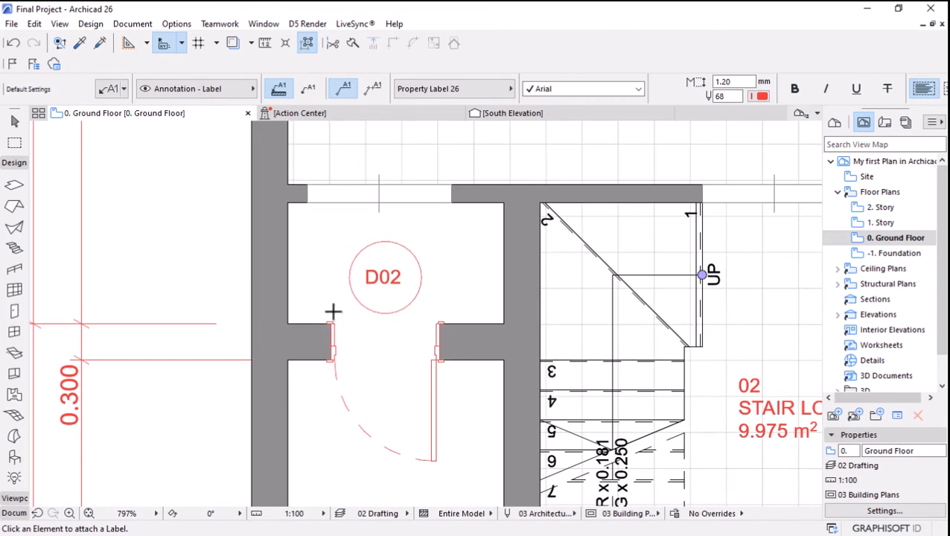
{"action": "scroll", "coordinate": [404, 493], "scroll_direction": "down", "scroll_amount": 1}
{"action": "scroll", "coordinate": [395, 439], "scroll_direction": "up", "scroll_amount": 4}
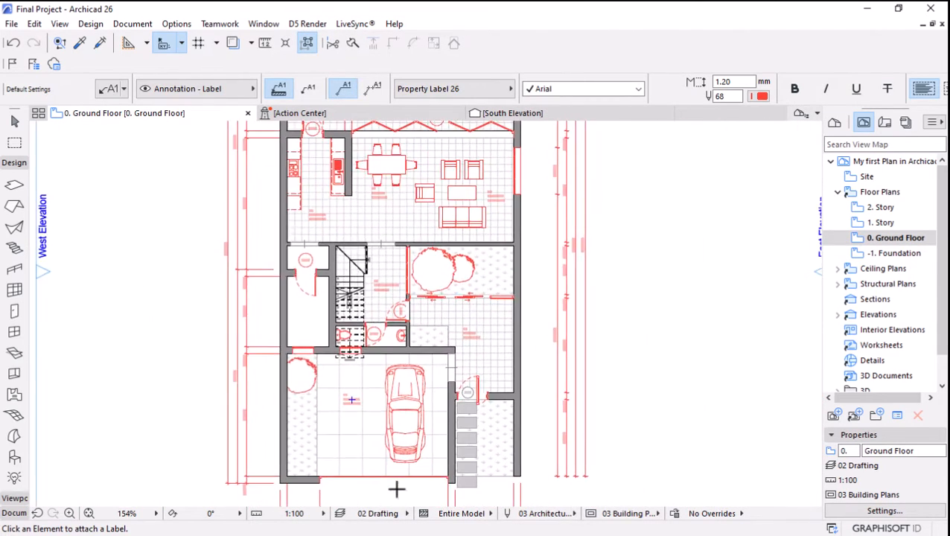
{"action": "scroll", "coordinate": [408, 477], "scroll_direction": "down", "scroll_amount": 3}
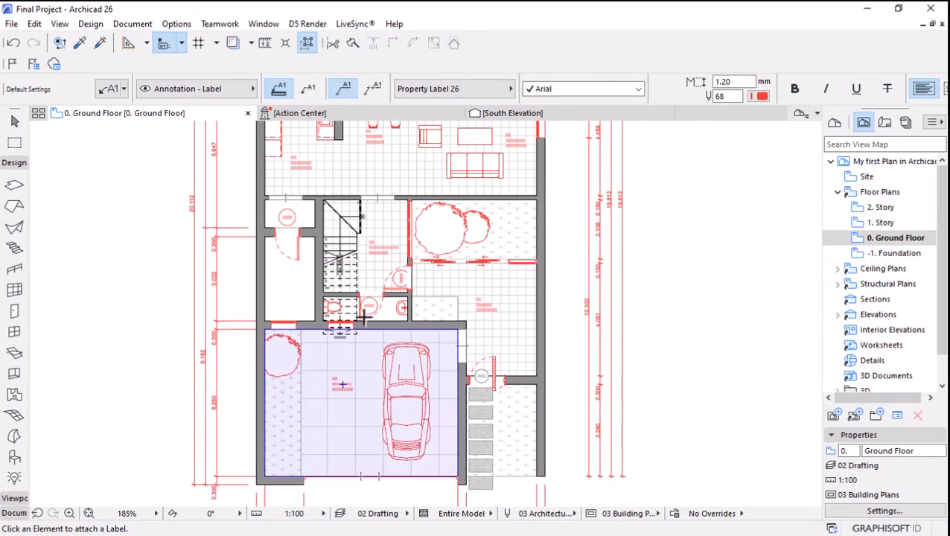
{"action": "scroll", "coordinate": [477, 387], "scroll_direction": "up", "scroll_amount": 2}
{"action": "scroll", "coordinate": [492, 389], "scroll_direction": "up", "scroll_amount": 3}
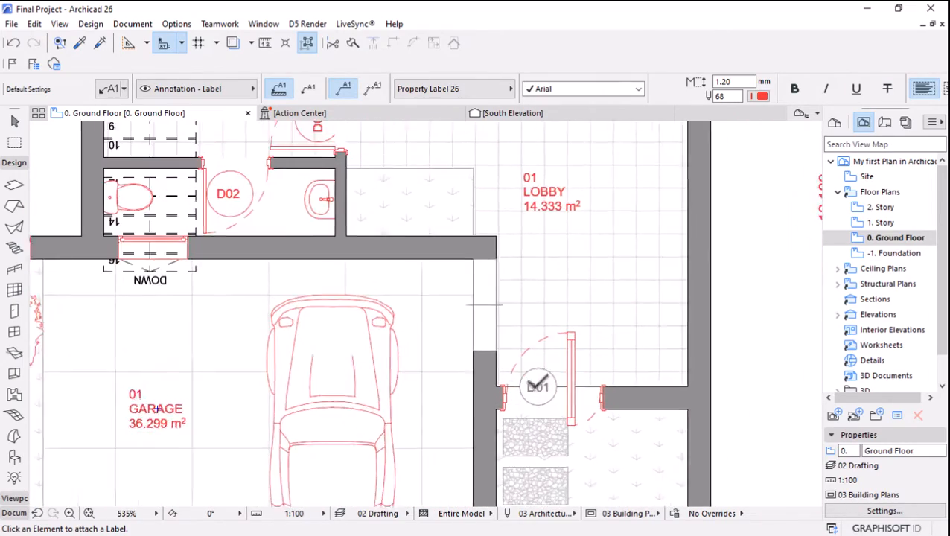
{"action": "scroll", "coordinate": [582, 400], "scroll_direction": "down", "scroll_amount": 1}
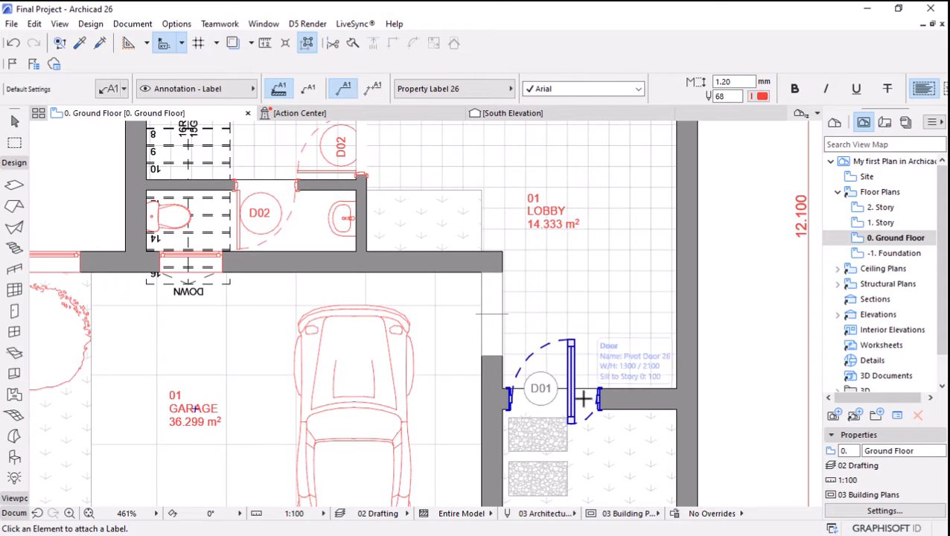
{"action": "scroll", "coordinate": [447, 432], "scroll_direction": "down", "scroll_amount": 1}
{"action": "scroll", "coordinate": [437, 446], "scroll_direction": "down", "scroll_amount": 4}
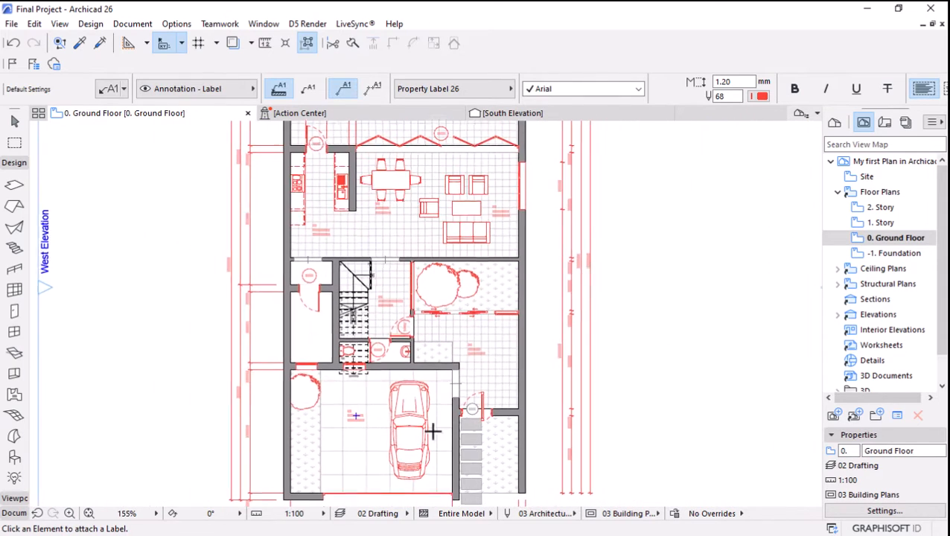
{"action": "scroll", "coordinate": [471, 145], "scroll_direction": "down", "scroll_amount": 1}
{"action": "scroll", "coordinate": [471, 145], "scroll_direction": "up", "scroll_amount": 2}
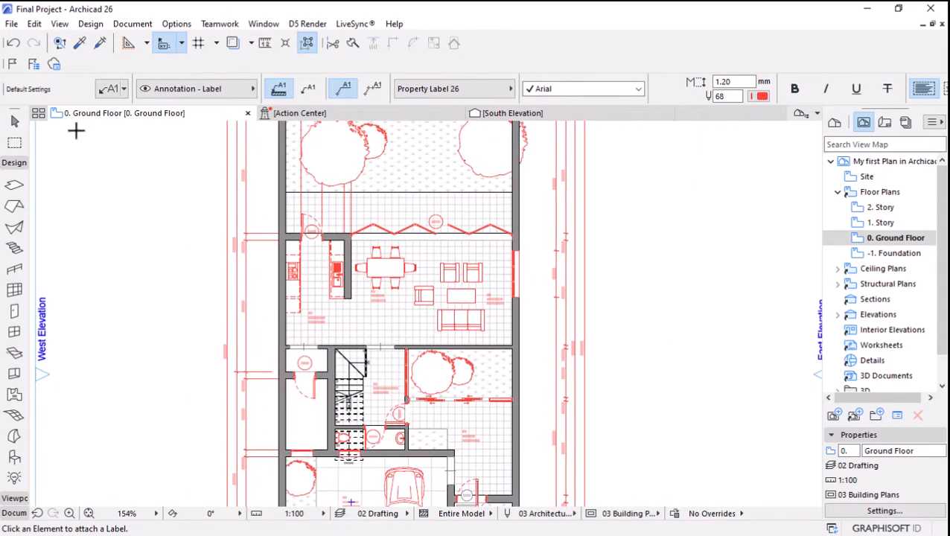
Select all slabs on the ground floor, starting from the living and dining area slab.
{"action": "left_click", "coordinate": [15, 121]}
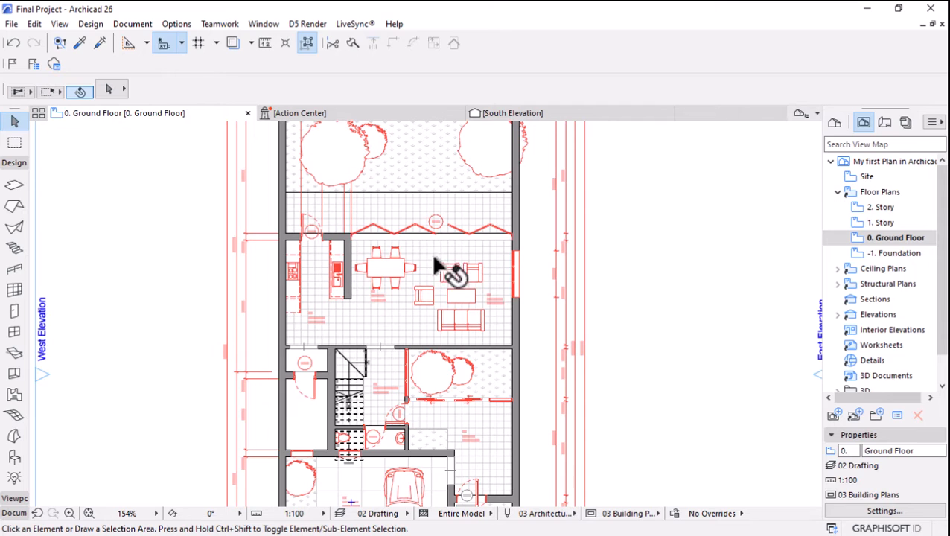
{"action": "left_click", "coordinate": [388, 314]}
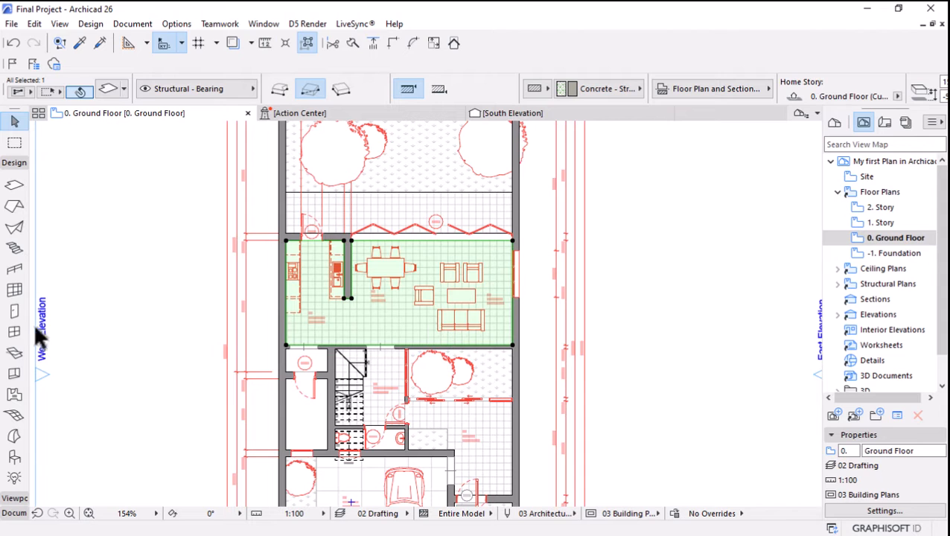
{"action": "left_click", "coordinate": [14, 186]}
{"action": "key", "text": "ctrl+a"}
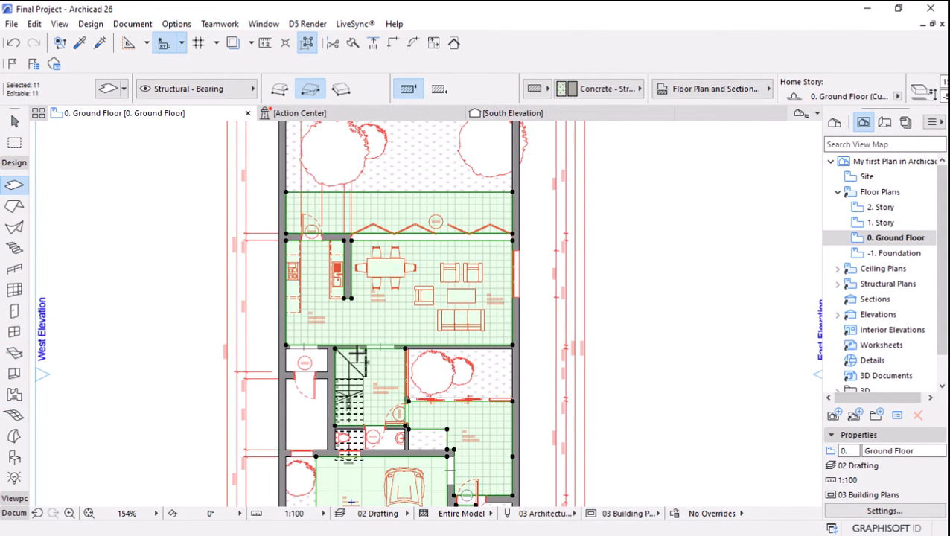
Disable the surface-based fill for the selected slabs, set their cover fill to Grid 90x90, and deselect them.
{"action": "scroll", "coordinate": [352, 351], "scroll_direction": "down", "scroll_amount": 3}
{"action": "left_click", "coordinate": [682, 91]}
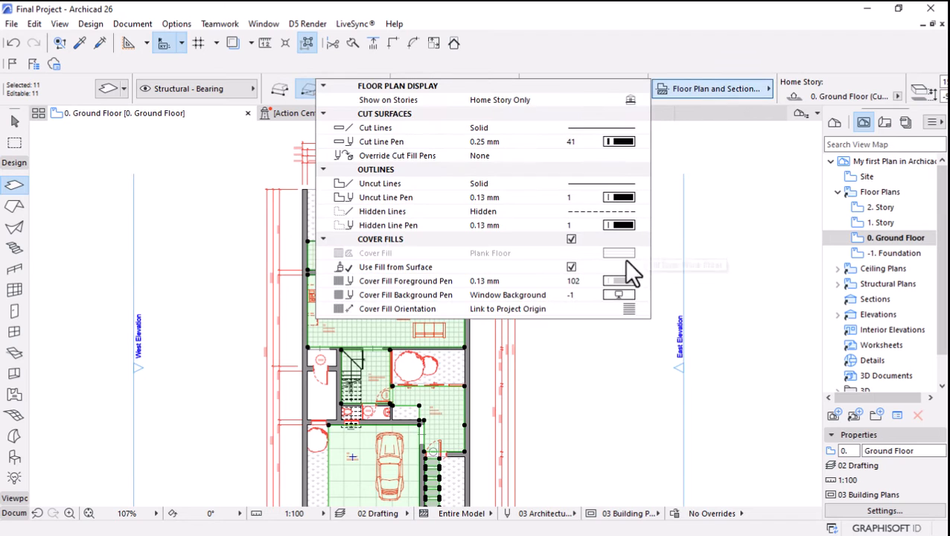
{"action": "left_click", "coordinate": [567, 239]}
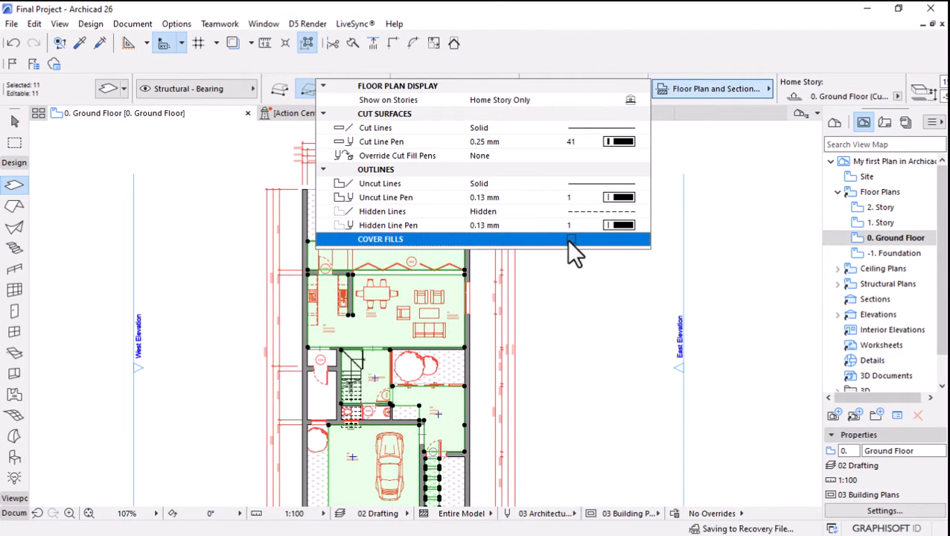
{"action": "left_click", "coordinate": [569, 239]}
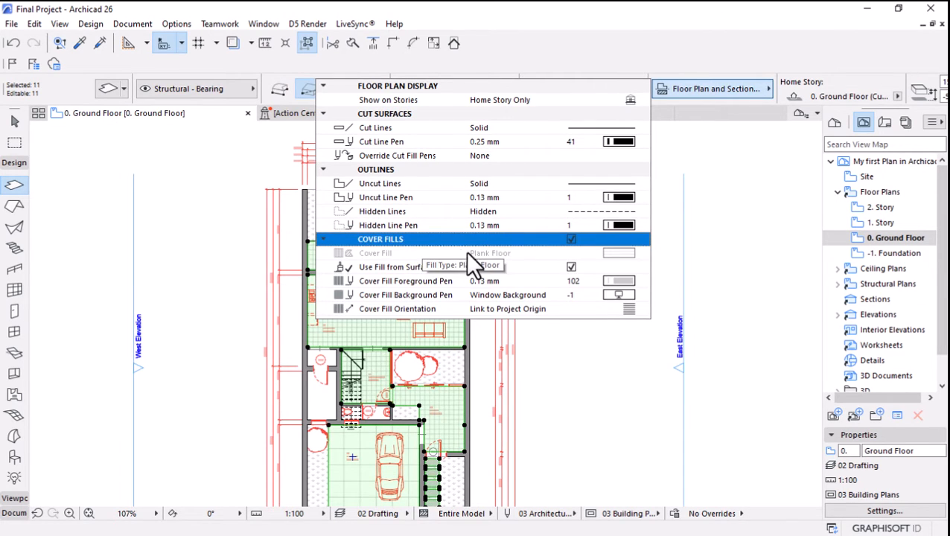
{"action": "left_click", "coordinate": [570, 266]}
{"action": "left_click", "coordinate": [618, 253]}
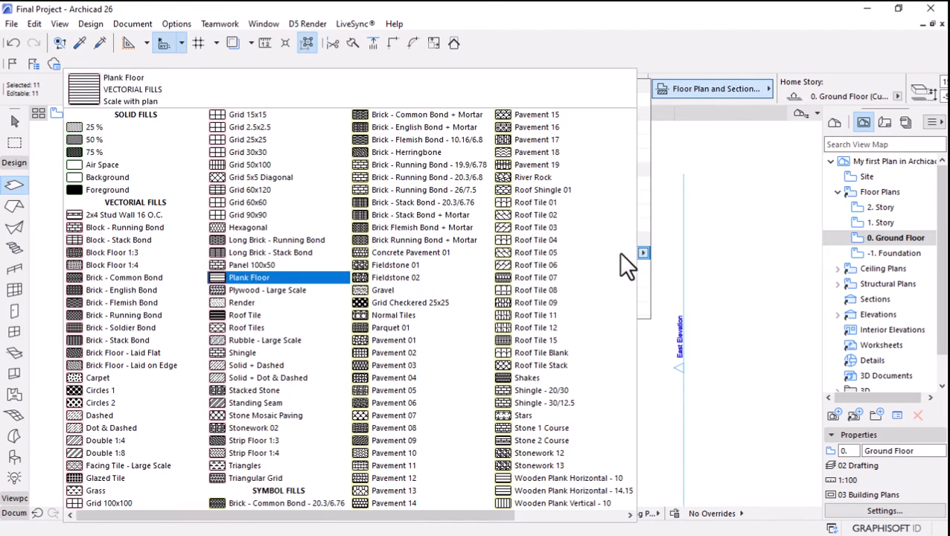
{"action": "left_click", "coordinate": [241, 214]}
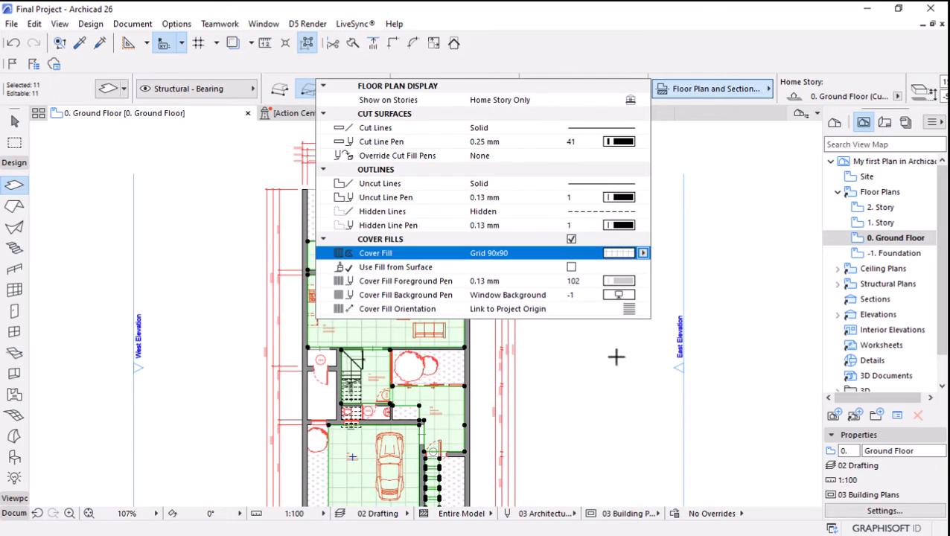
{"action": "left_click", "coordinate": [618, 281]}
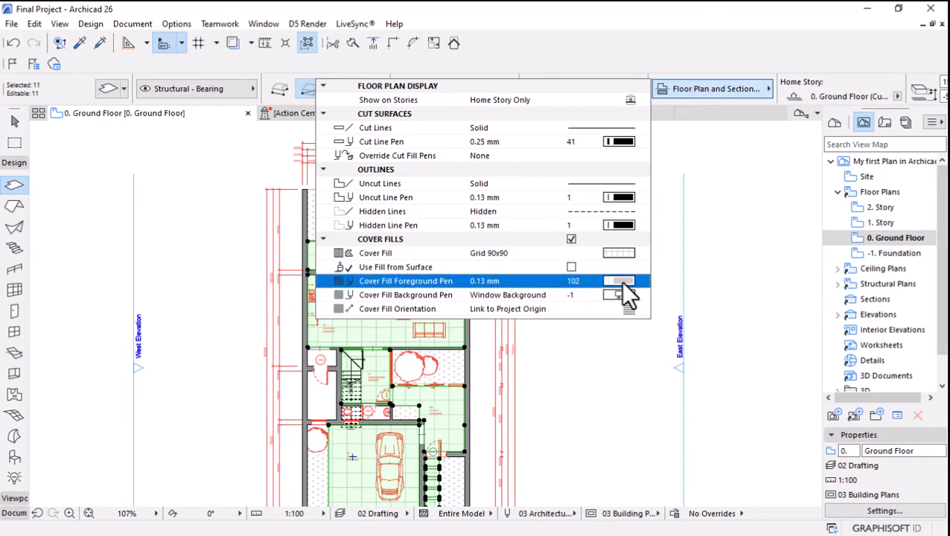
{"action": "left_click", "coordinate": [576, 281]}
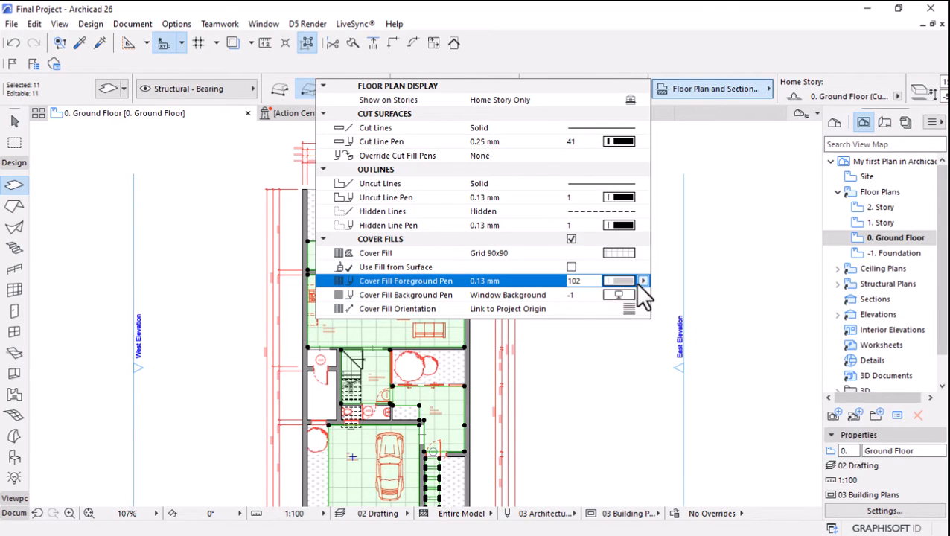
{"action": "left_click", "coordinate": [599, 365]}
{"action": "key", "text": "Escape"}
Review the floor grid pattern across the garage, lobby, living area and rear garden of the plan.
{"action": "scroll", "coordinate": [381, 244], "scroll_direction": "down", "scroll_amount": 4}
{"action": "scroll", "coordinate": [367, 347], "scroll_direction": "up", "scroll_amount": 8}
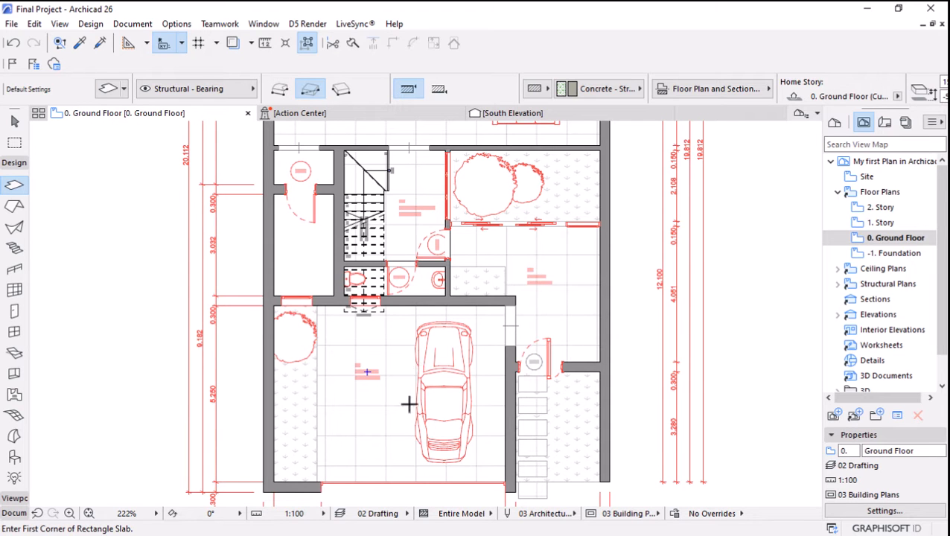
{"action": "scroll", "coordinate": [431, 383], "scroll_direction": "down", "scroll_amount": 5}
{"action": "scroll", "coordinate": [406, 141], "scroll_direction": "up", "scroll_amount": 3}
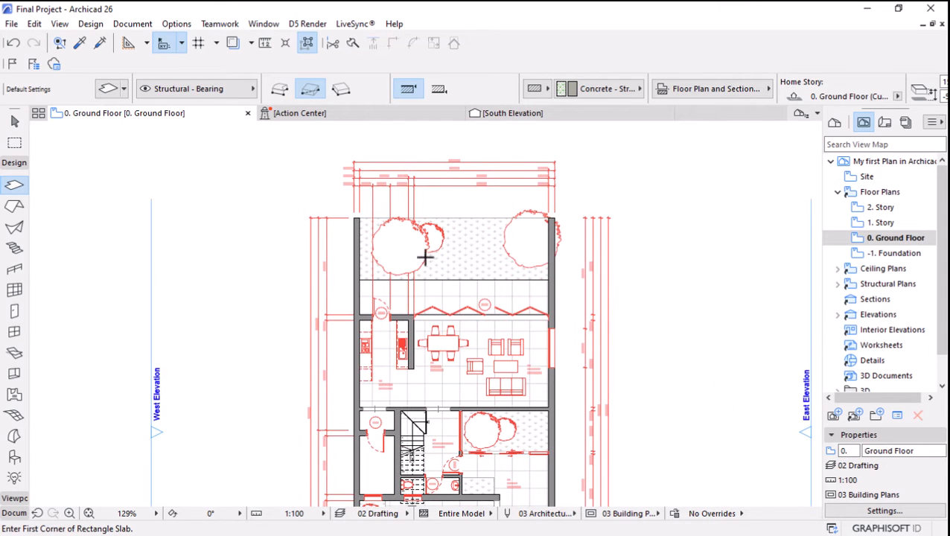
{"action": "scroll", "coordinate": [424, 257], "scroll_direction": "up", "scroll_amount": 3}
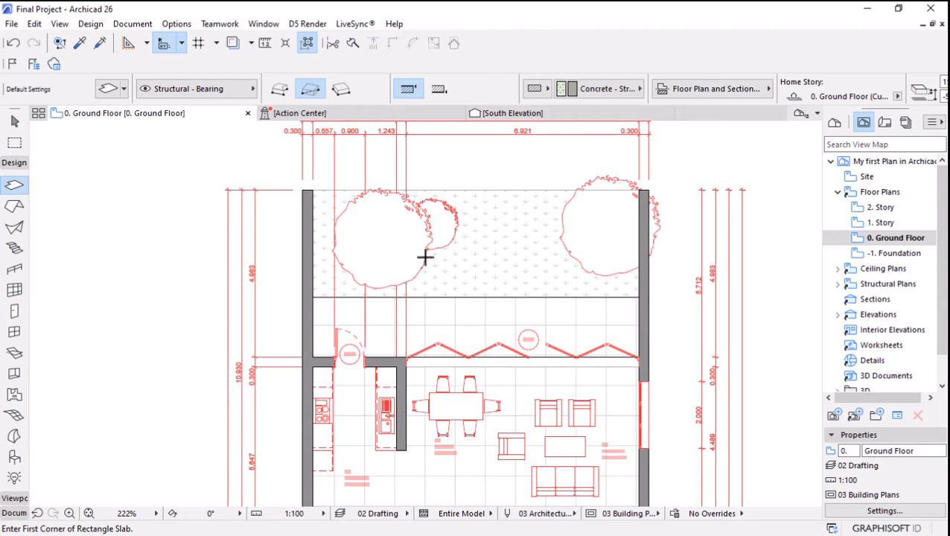
{"action": "scroll", "coordinate": [448, 258], "scroll_direction": "down", "scroll_amount": 5}
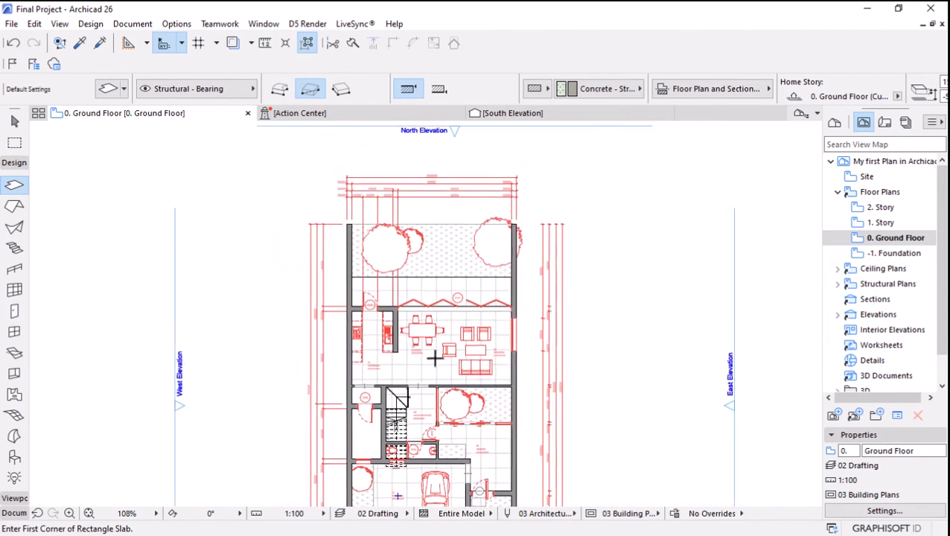
Apply the Cardboard Model graphic override combination to the ground floor plan.
{"action": "scroll", "coordinate": [420, 432], "scroll_direction": "up", "scroll_amount": 3}
{"action": "scroll", "coordinate": [420, 432], "scroll_direction": "up", "scroll_amount": 1}
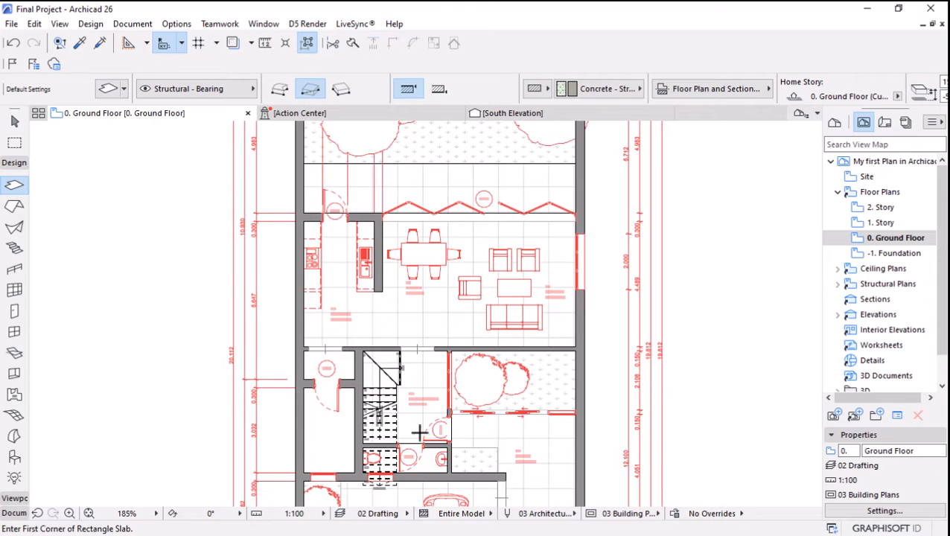
{"action": "left_click", "coordinate": [713, 514]}
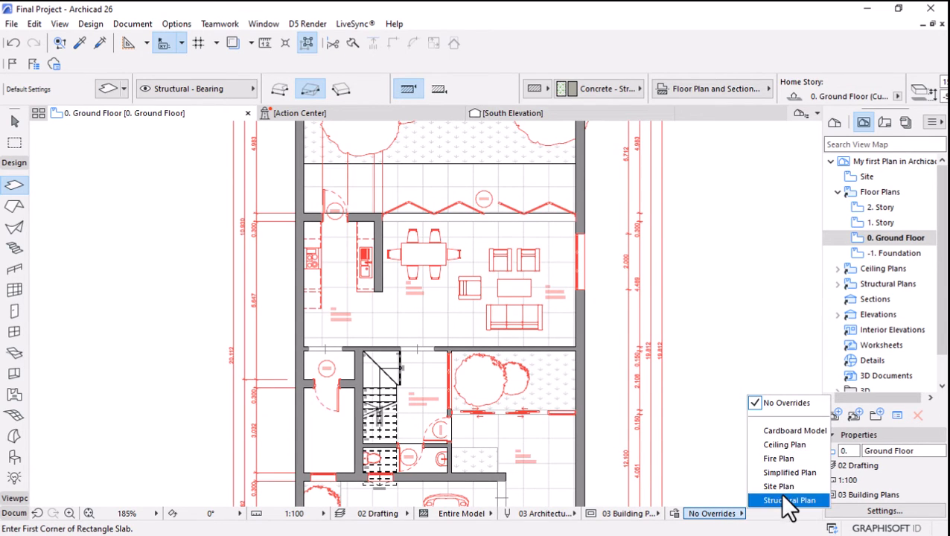
{"action": "left_click", "coordinate": [789, 435]}
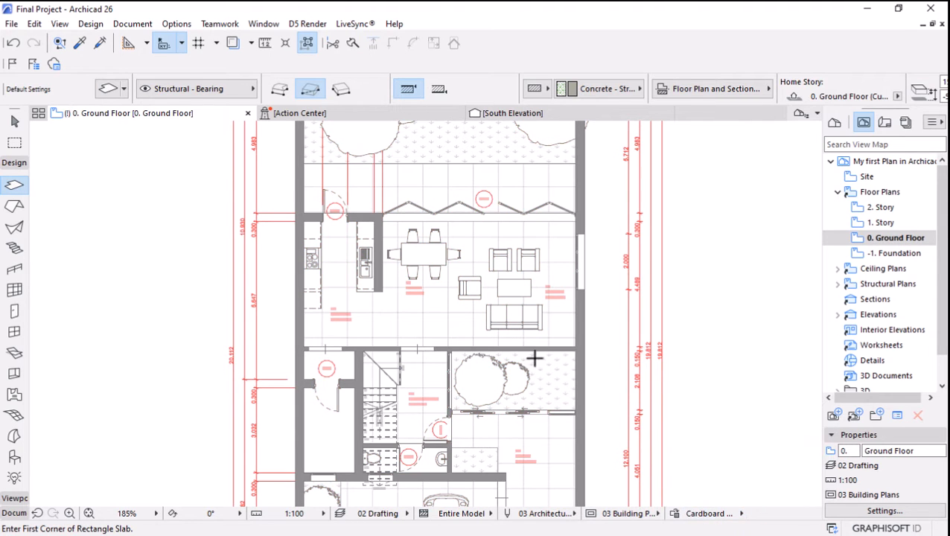
Try the Ceiling Plan, Simplified Plan, Site Plan and Structural Plan graphic override combinations on the ground floor plan in turn.
{"action": "scroll", "coordinate": [535, 360], "scroll_direction": "down", "scroll_amount": 1}
{"action": "left_click", "coordinate": [736, 511]}
{"action": "left_click", "coordinate": [785, 445]}
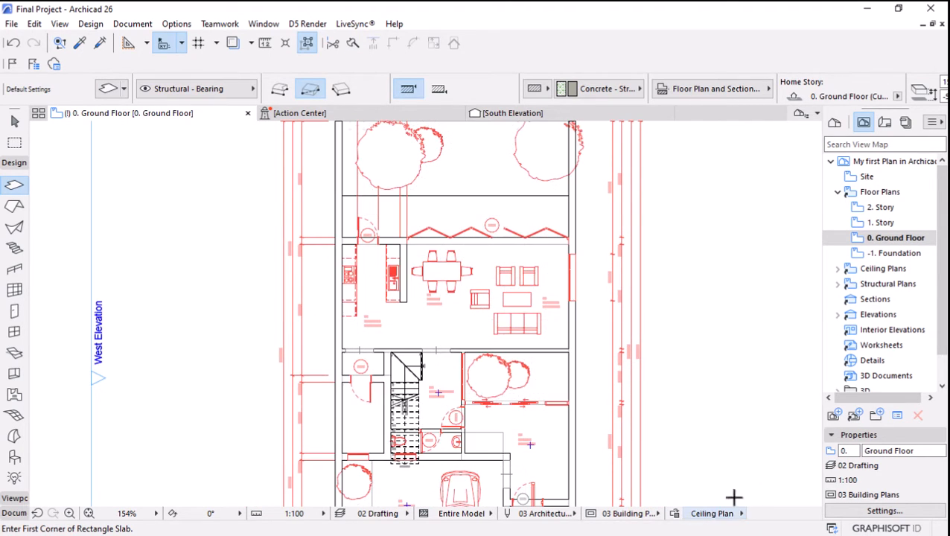
{"action": "left_click", "coordinate": [717, 518]}
{"action": "left_click", "coordinate": [786, 472]}
{"action": "left_click", "coordinate": [715, 514]}
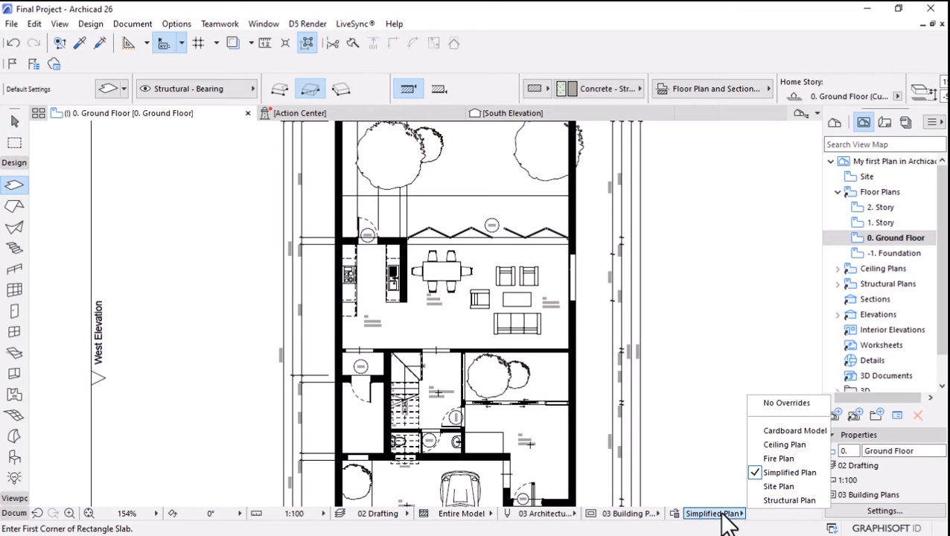
{"action": "left_click", "coordinate": [784, 487]}
{"action": "left_click", "coordinate": [726, 514]}
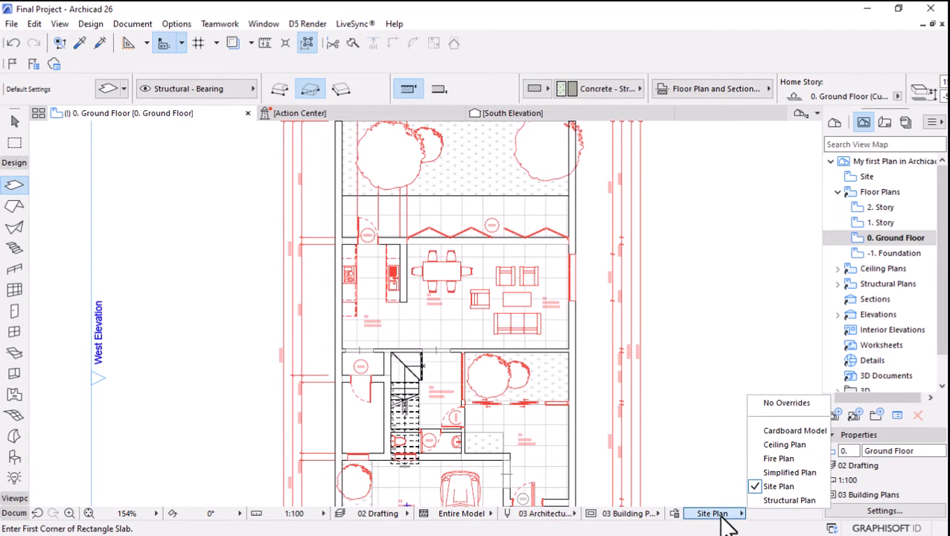
{"action": "left_click", "coordinate": [788, 500]}
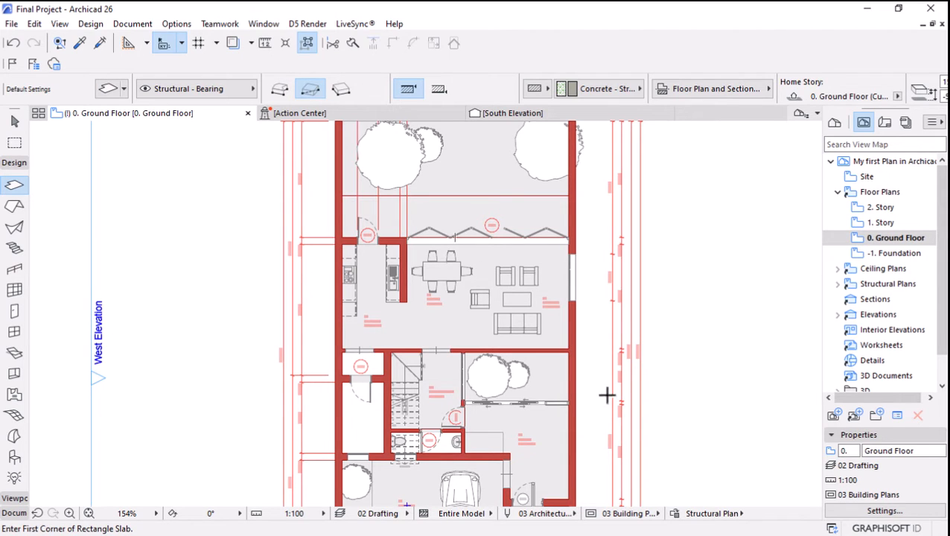
Review the rules of the Cardboard Model, Fire Plan, Ceiling Plan, Simplified Plan and Site Plan graphic override combinations.
{"action": "left_click", "coordinate": [677, 514]}
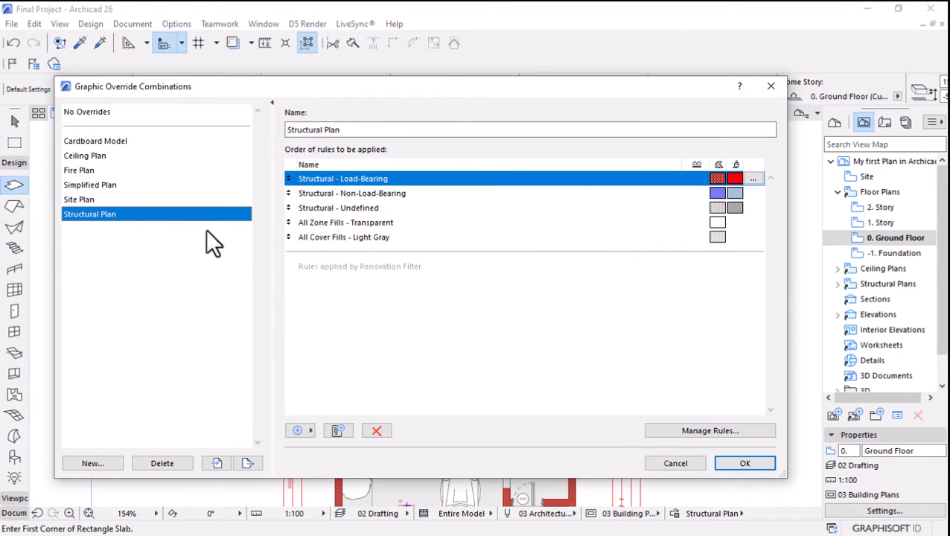
{"action": "left_click", "coordinate": [80, 141]}
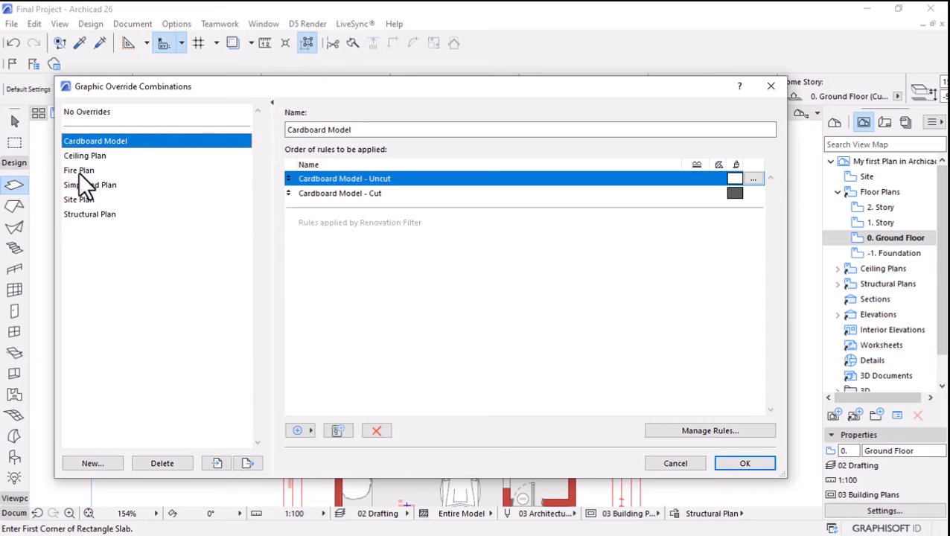
{"action": "left_click", "coordinate": [79, 171]}
{"action": "left_click", "coordinate": [83, 156]}
{"action": "left_click", "coordinate": [77, 186]}
{"action": "left_click", "coordinate": [75, 200]}
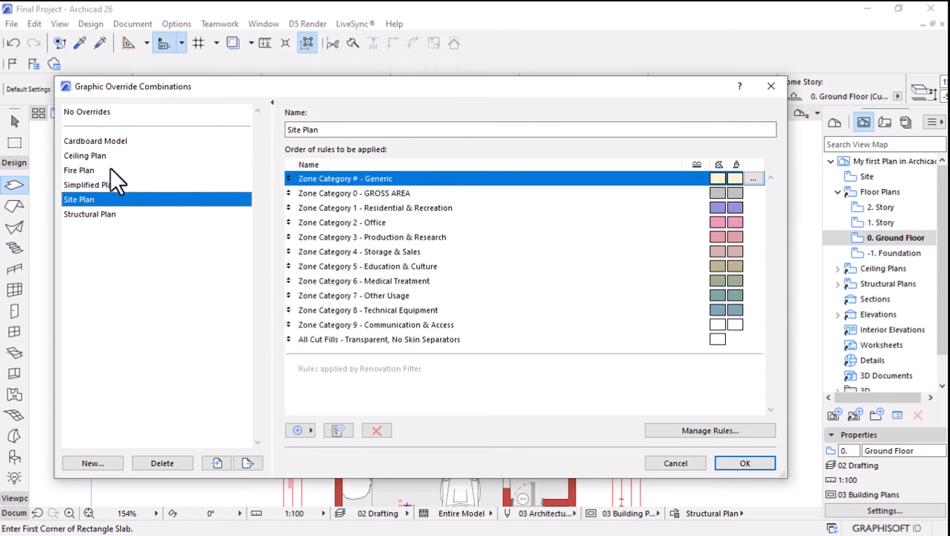
{"action": "left_click", "coordinate": [93, 143]}
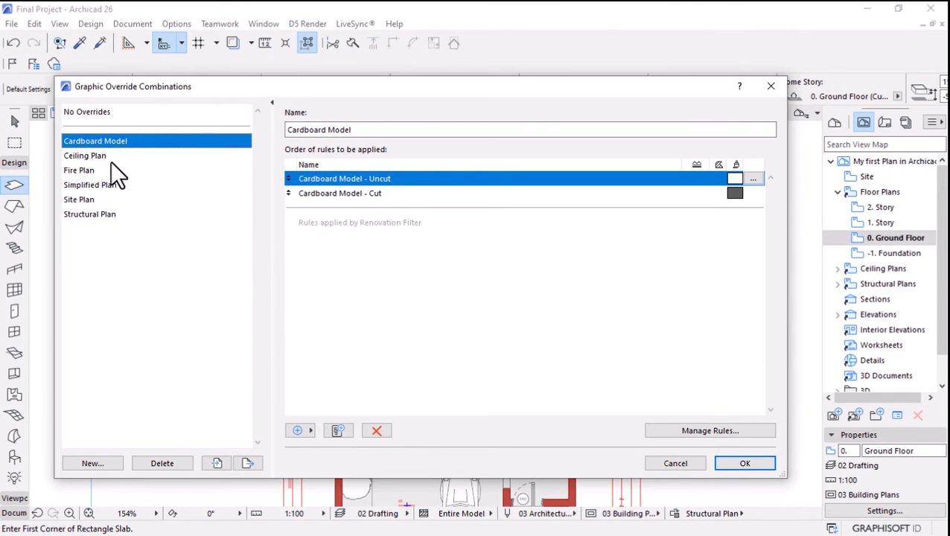
Start importing override combinations and browse the FLOOR PLAN GRAPHIC PACK folders to the v26 Up folder.
{"action": "left_click", "coordinate": [215, 463]}
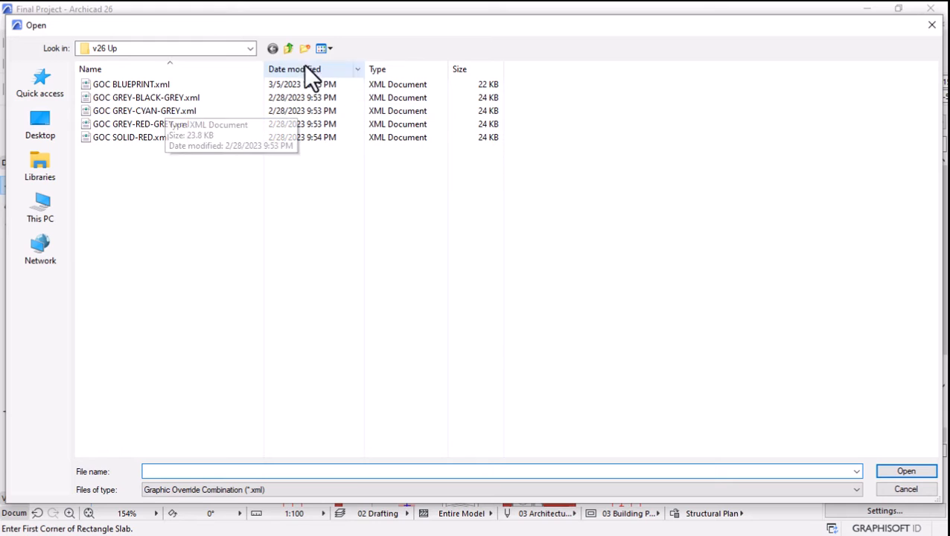
{"action": "left_click", "coordinate": [290, 50]}
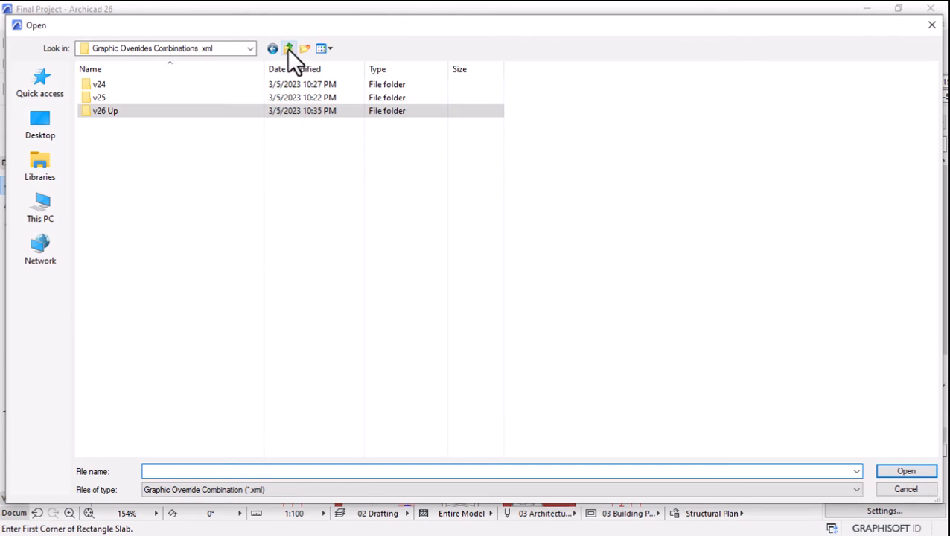
{"action": "left_click", "coordinate": [289, 50]}
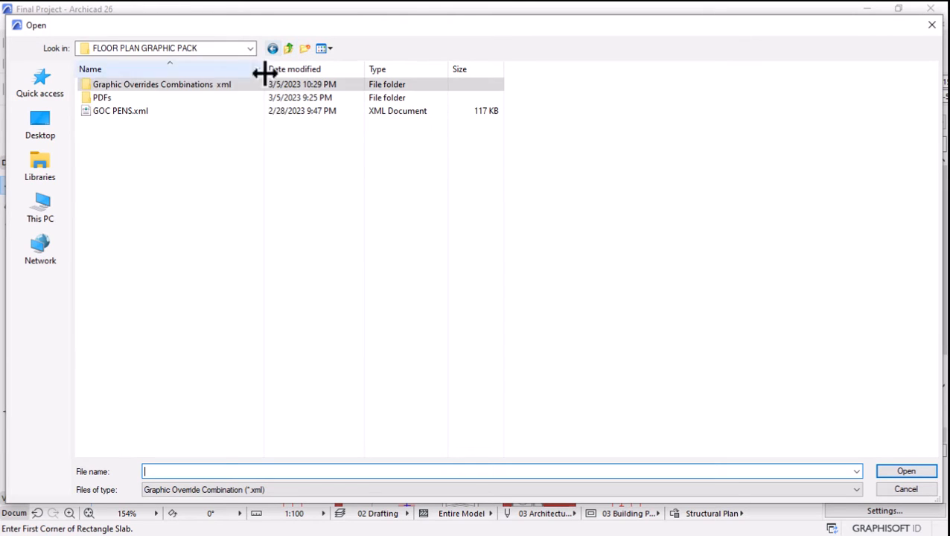
{"action": "double_click", "coordinate": [101, 97]}
{"action": "left_click", "coordinate": [292, 486]}
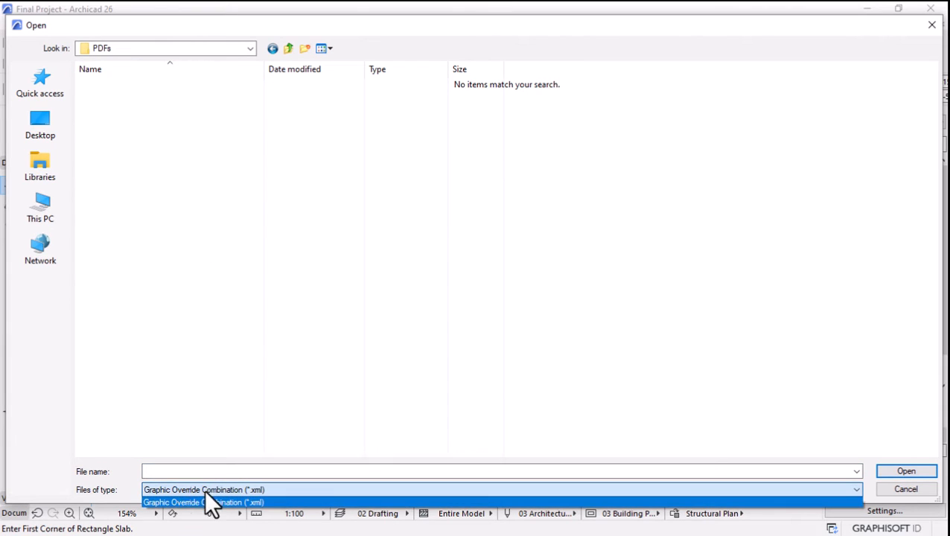
{"action": "left_click", "coordinate": [186, 501]}
{"action": "left_click", "coordinate": [273, 49]}
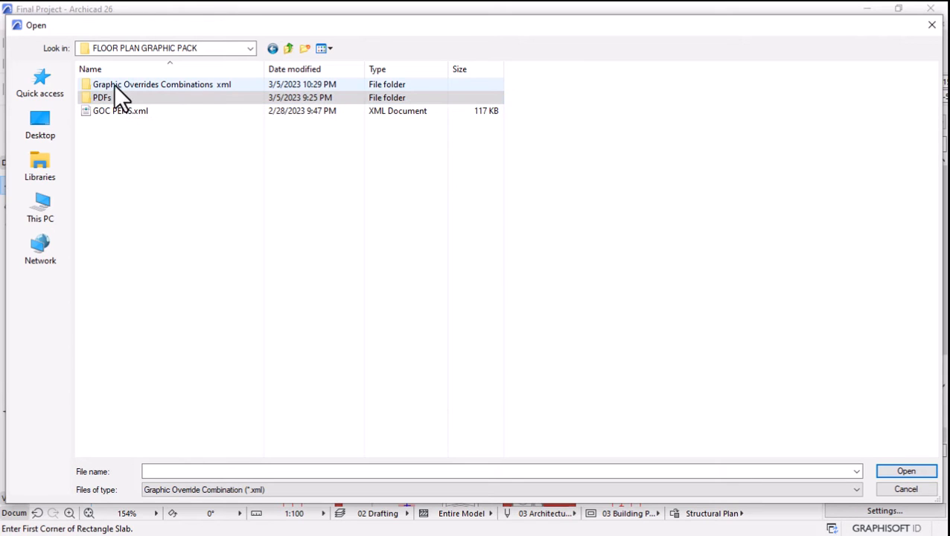
{"action": "double_click", "coordinate": [113, 84]}
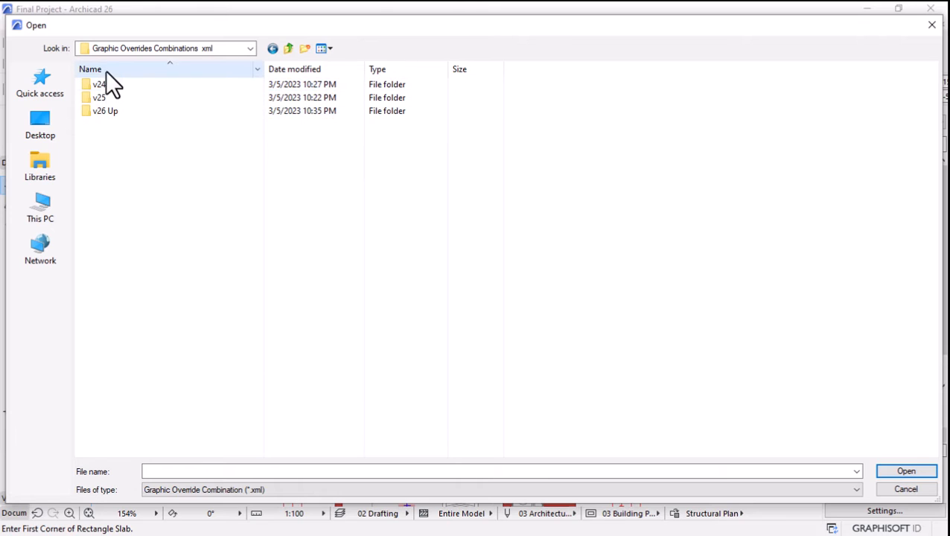
{"action": "double_click", "coordinate": [100, 111]}
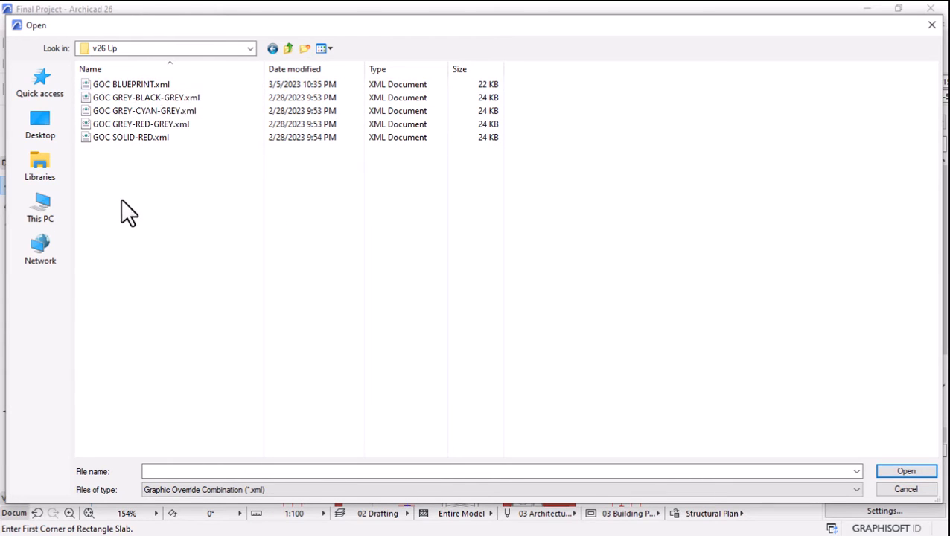
Import all five override combination files, from GOC BLUEPRINT.xml to GOC SOLID-RED.xml.
{"action": "left_click", "coordinate": [108, 86]}
{"action": "left_click", "coordinate": [115, 137], "text": "shift"}
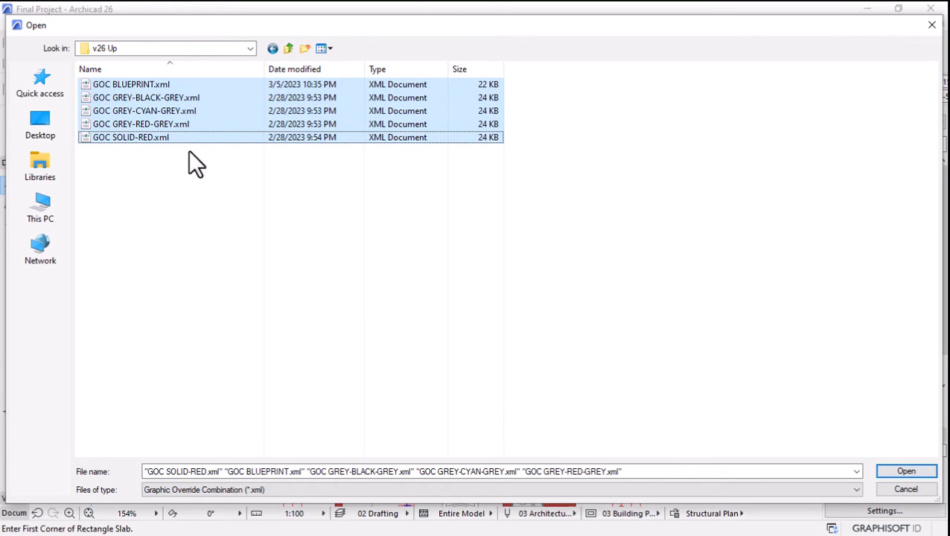
{"action": "left_click", "coordinate": [114, 83]}
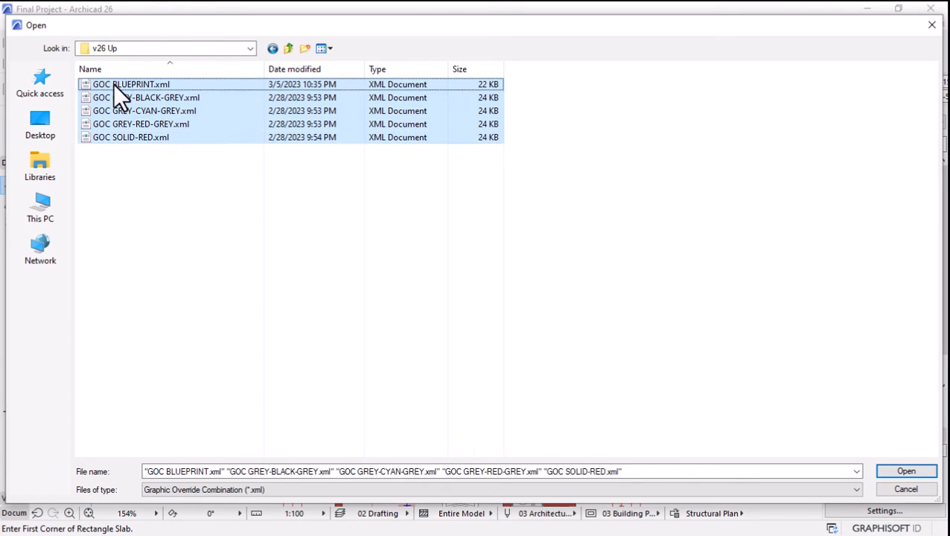
{"action": "left_click", "coordinate": [110, 137], "text": "shift"}
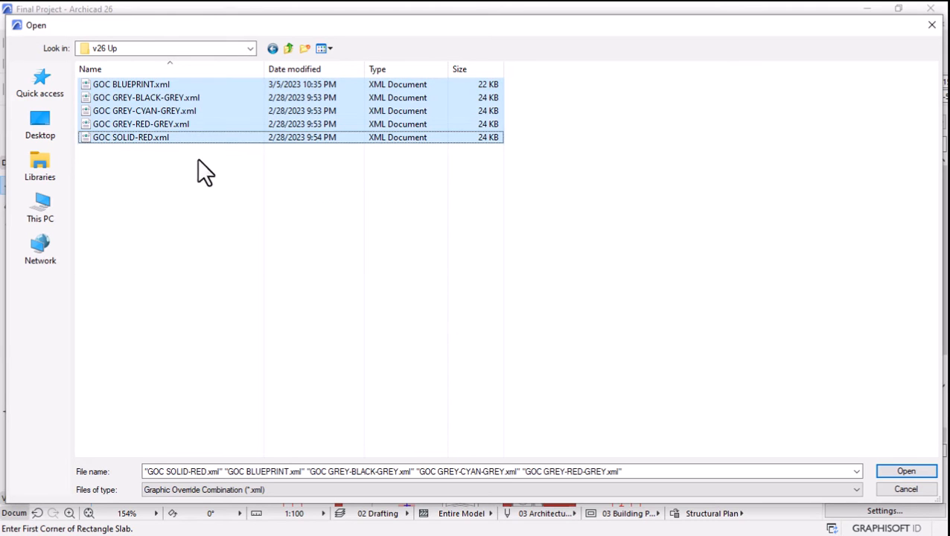
{"action": "left_click", "coordinate": [904, 472]}
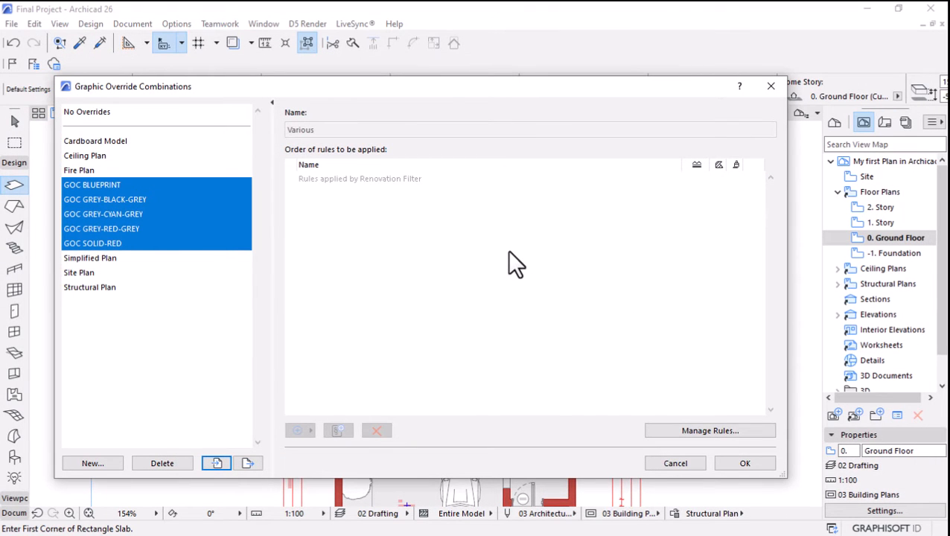
Apply the imported GOC BLUEPRINT override combination to the ground floor plan.
{"action": "left_click", "coordinate": [113, 186]}
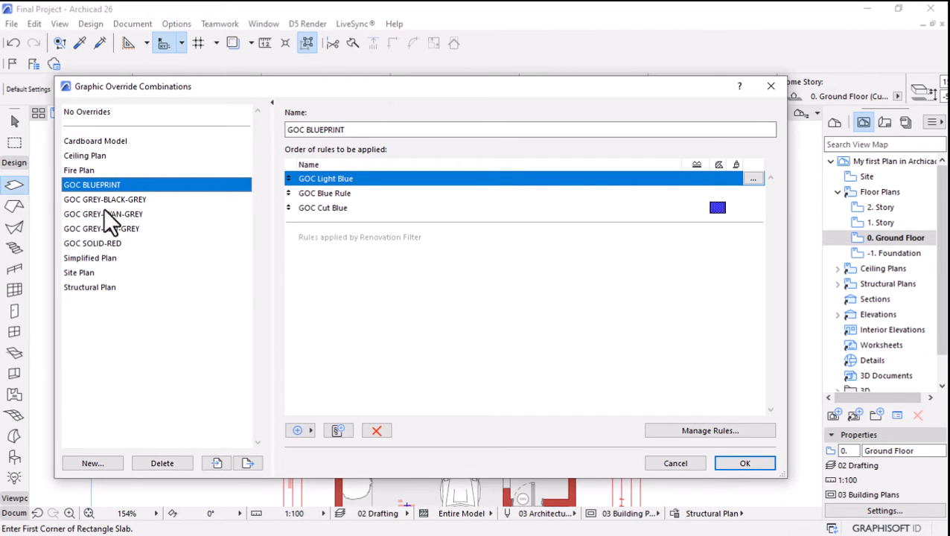
{"action": "left_click", "coordinate": [727, 462]}
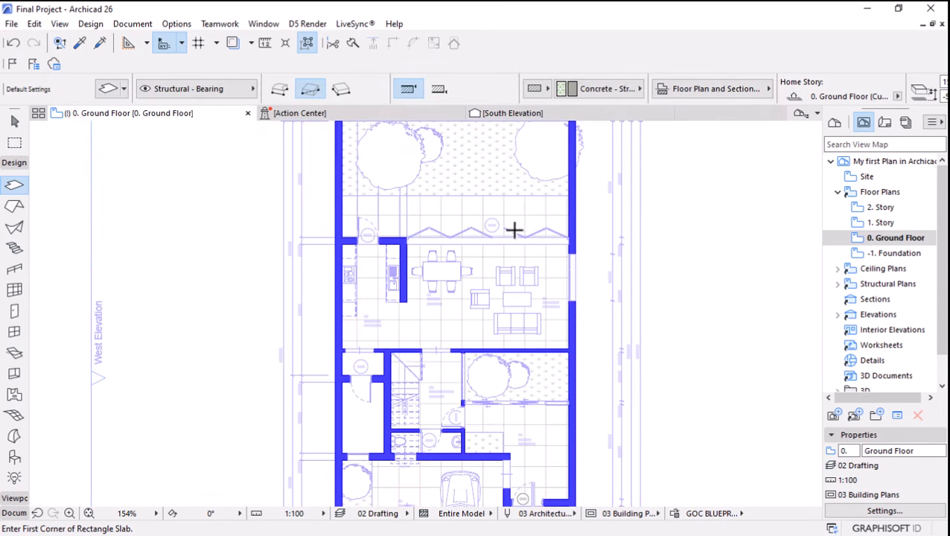
{"action": "scroll", "coordinate": [551, 395], "scroll_direction": "down", "scroll_amount": 4}
{"action": "scroll", "coordinate": [461, 380], "scroll_direction": "up", "scroll_amount": 3}
{"action": "scroll", "coordinate": [437, 422], "scroll_direction": "up", "scroll_amount": 1}
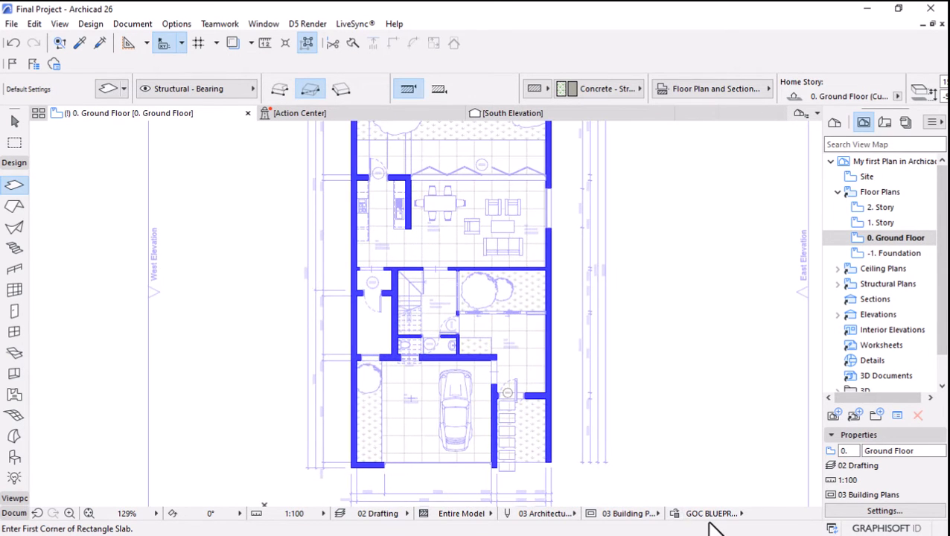
Examine the blueprint styling of walls, furniture, zone labels and dimensions across the garage, lobby, kitchen and lounge.
{"action": "left_click", "coordinate": [712, 513]}
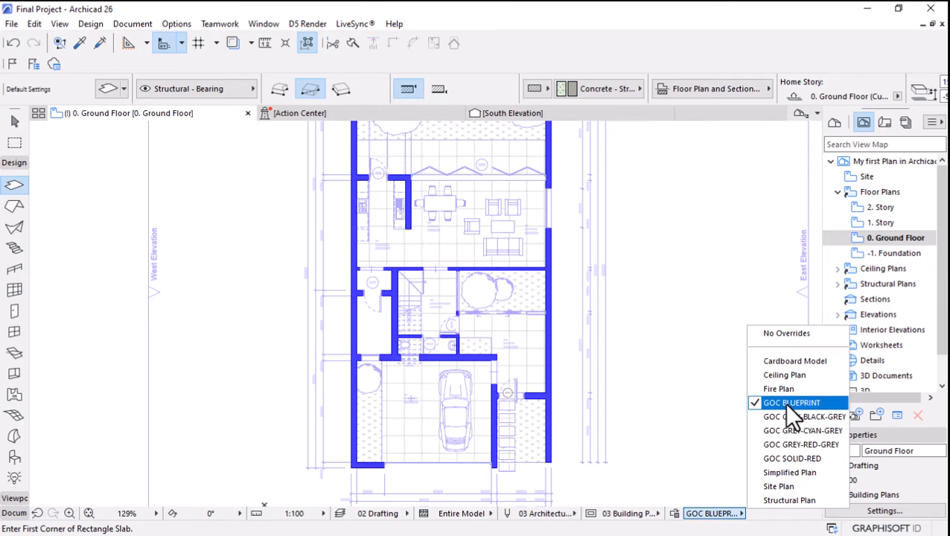
{"action": "left_click", "coordinate": [654, 352]}
{"action": "scroll", "coordinate": [452, 413], "scroll_direction": "up", "scroll_amount": 6}
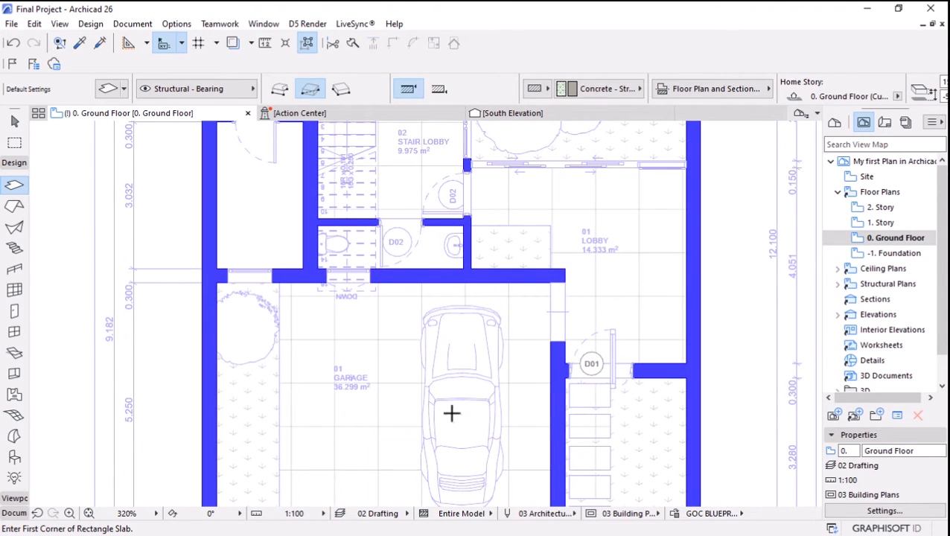
{"action": "scroll", "coordinate": [378, 363], "scroll_direction": "down", "scroll_amount": 6}
{"action": "scroll", "coordinate": [538, 266], "scroll_direction": "up", "scroll_amount": 5}
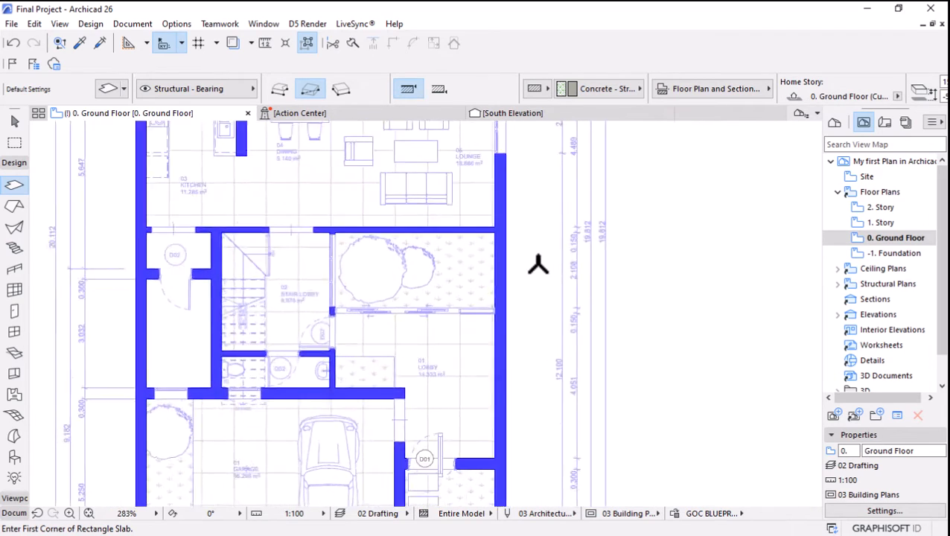
{"action": "scroll", "coordinate": [566, 270], "scroll_direction": "up", "scroll_amount": 5}
{"action": "scroll", "coordinate": [594, 274], "scroll_direction": "down", "scroll_amount": 8}
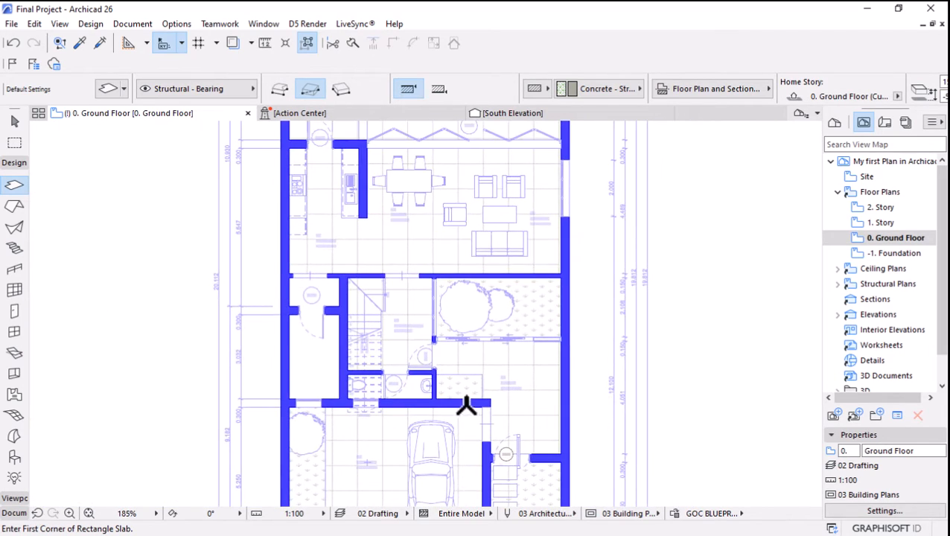
{"action": "scroll", "coordinate": [351, 187], "scroll_direction": "up", "scroll_amount": 2}
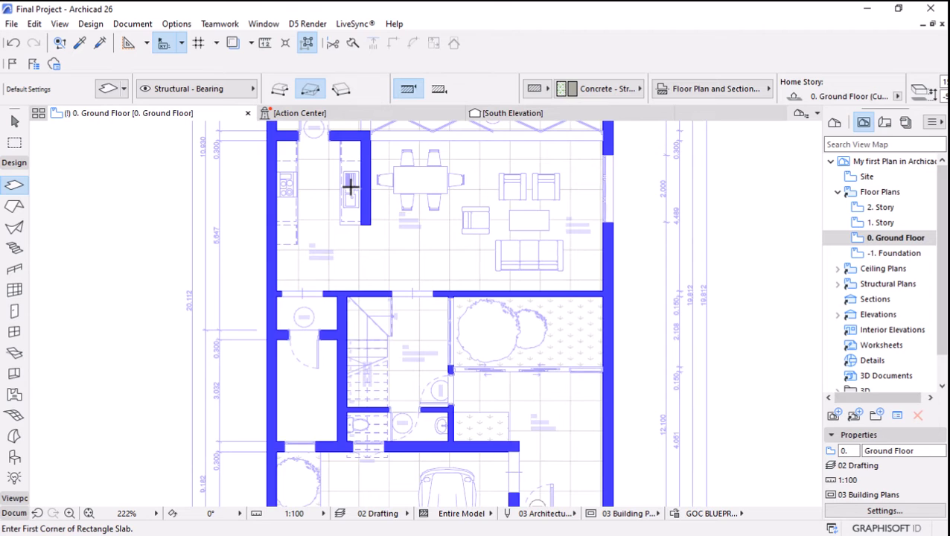
{"action": "scroll", "coordinate": [350, 188], "scroll_direction": "down", "scroll_amount": 4}
Open the GOC Cut Blue rule of the GOC BLUEPRINT combination and examine its criteria and override style.
{"action": "left_click", "coordinate": [674, 514]}
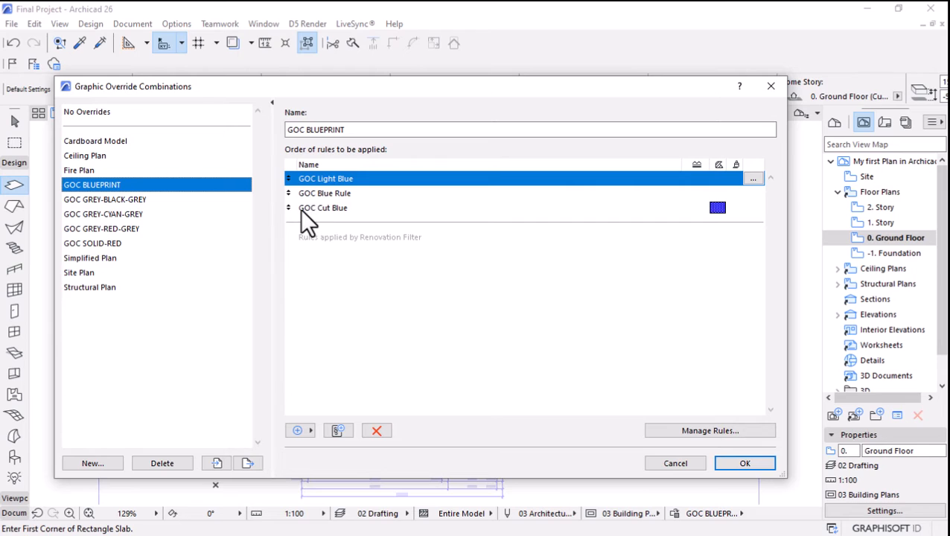
{"action": "left_click", "coordinate": [321, 209]}
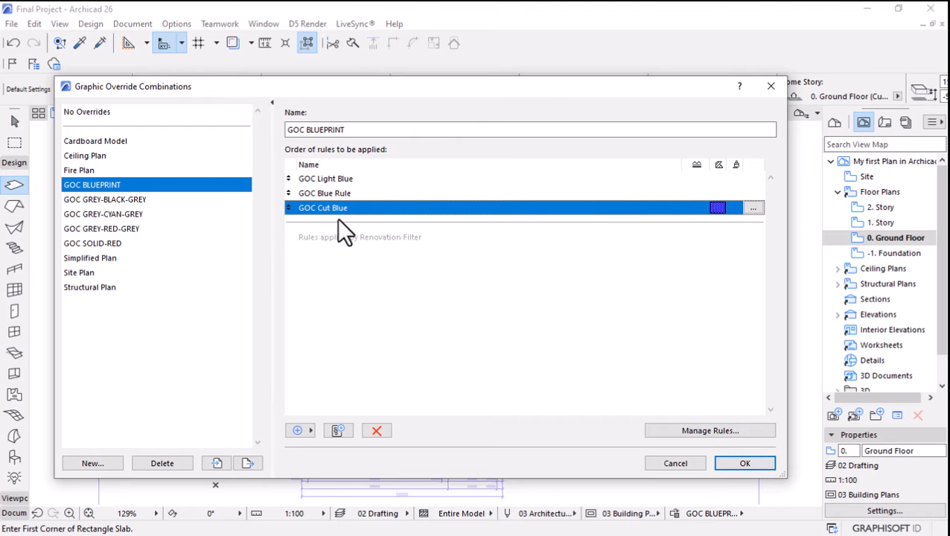
{"action": "left_click", "coordinate": [752, 208]}
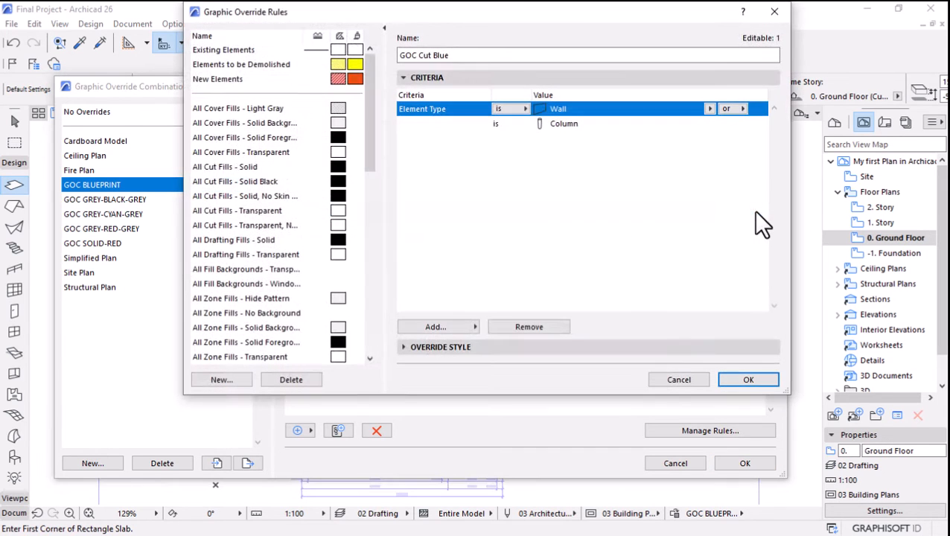
{"action": "left_click_drag", "start_coordinate": [367, 74], "coordinate": [357, 215]}
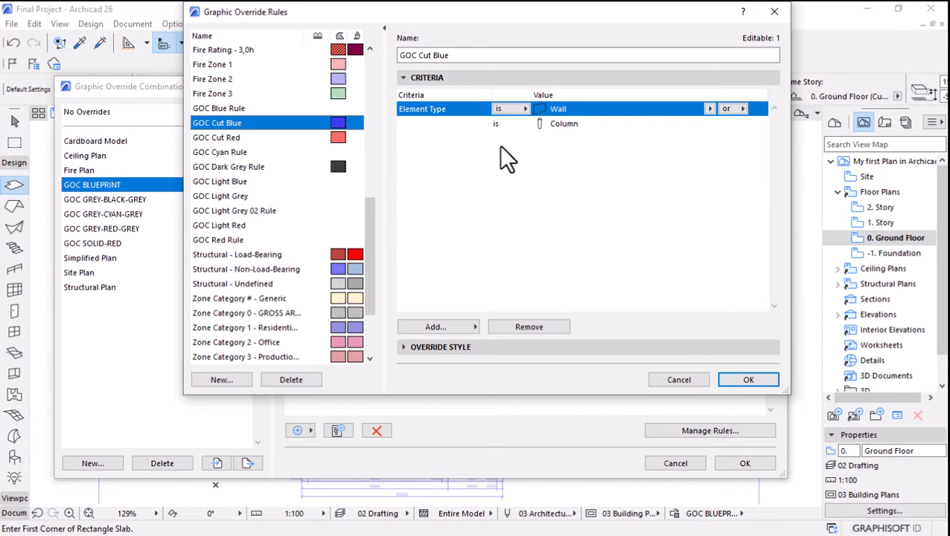
{"action": "left_click_drag", "start_coordinate": [454, 52], "coordinate": [390, 60]}
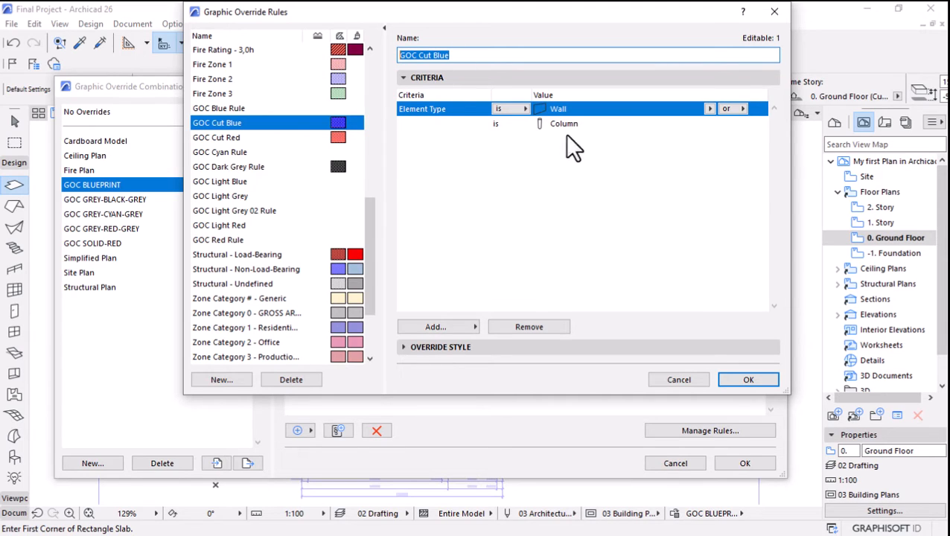
{"action": "left_click", "coordinate": [403, 348]}
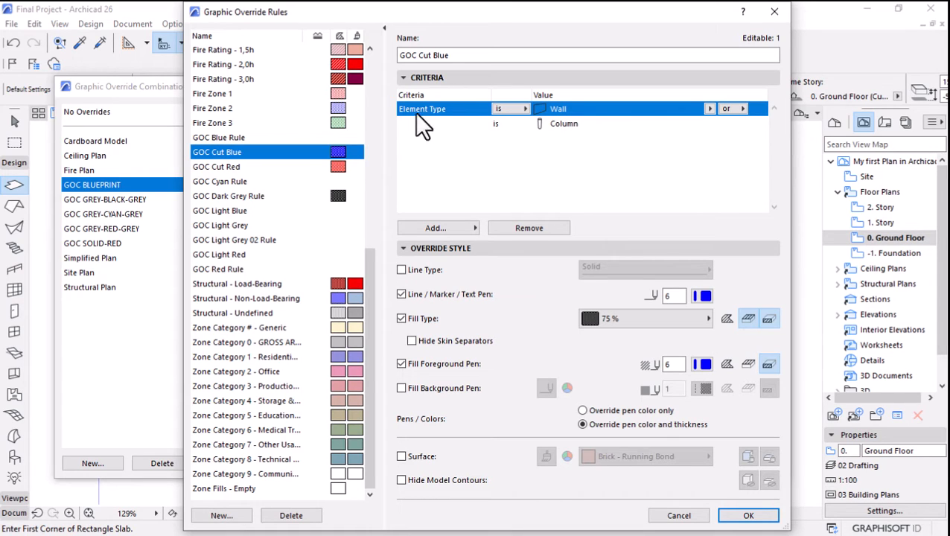
Examine the criteria categories that can be added to the GOC Cut Blue rule, including the Model View layer criteria.
{"action": "left_click", "coordinate": [432, 227]}
{"action": "left_click", "coordinate": [212, 133]}
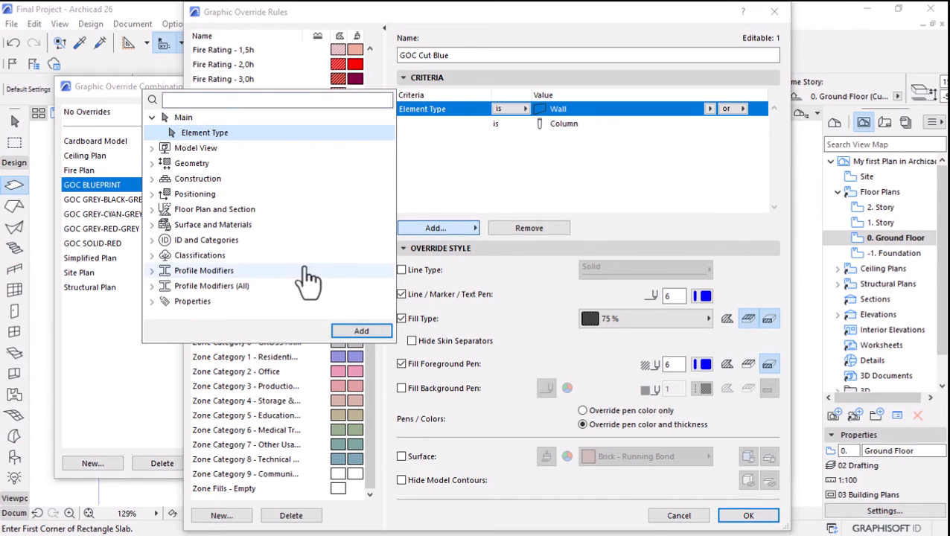
{"action": "left_click", "coordinate": [152, 118]}
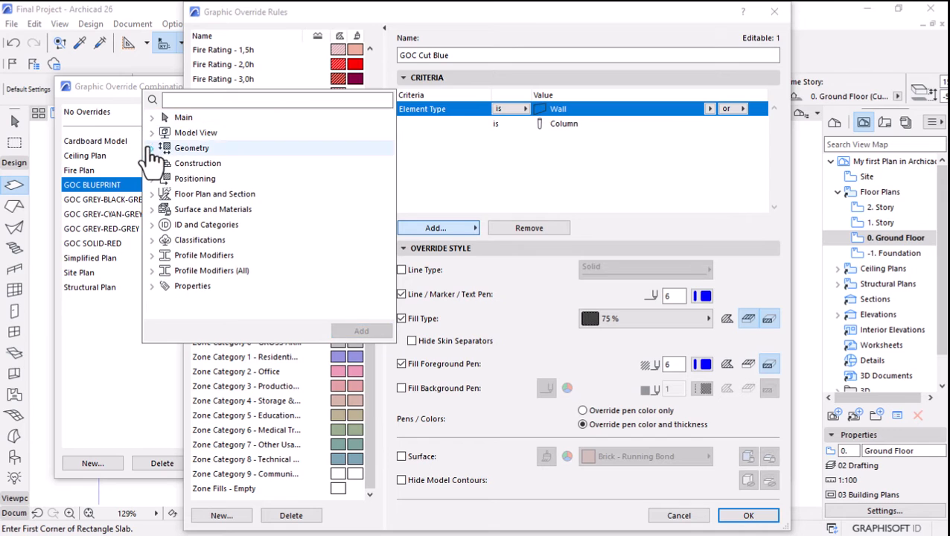
{"action": "left_click", "coordinate": [151, 132]}
{"action": "left_click", "coordinate": [151, 132]}
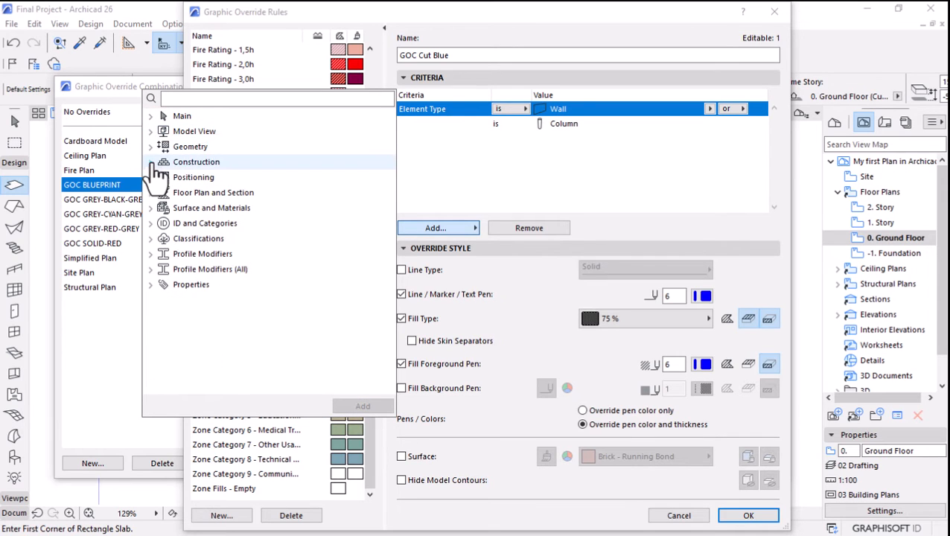
{"action": "left_click", "coordinate": [151, 132]}
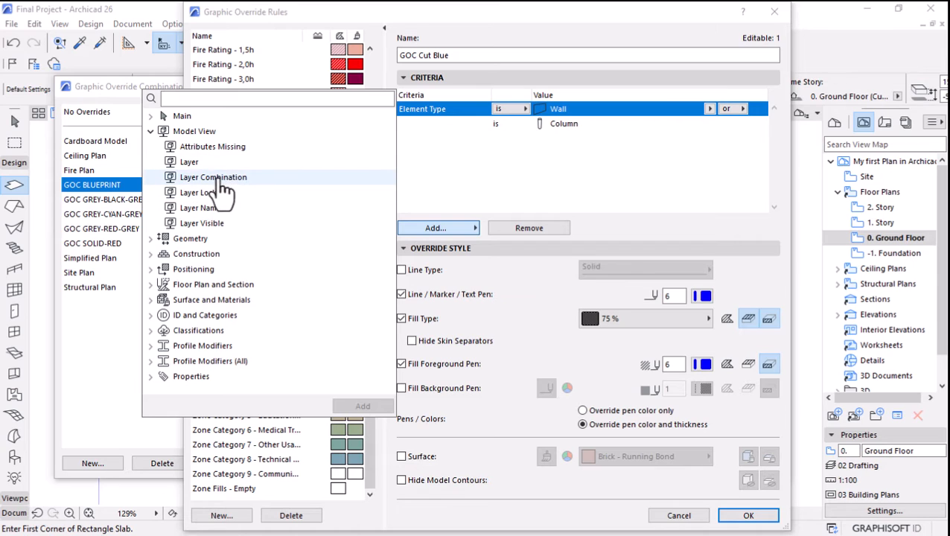
{"action": "left_click", "coordinate": [151, 131]}
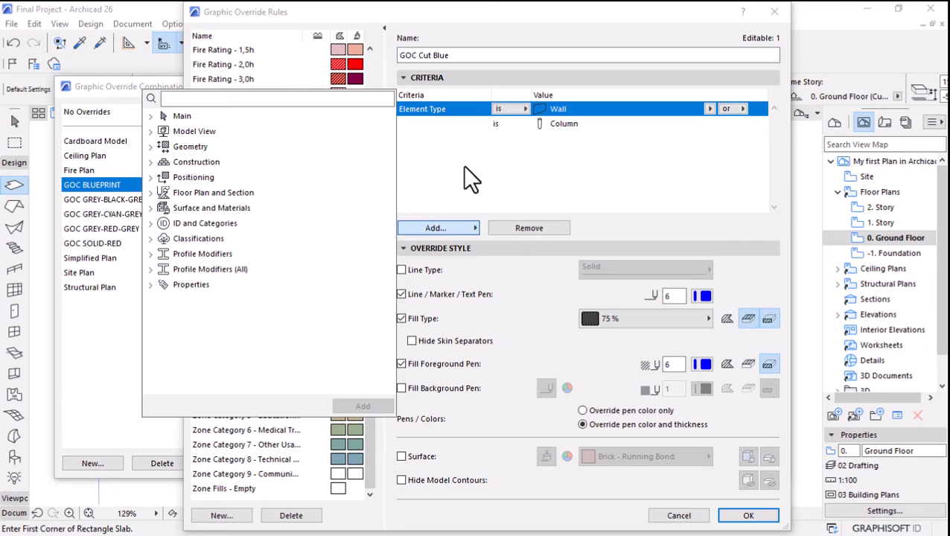
{"action": "left_click", "coordinate": [446, 177]}
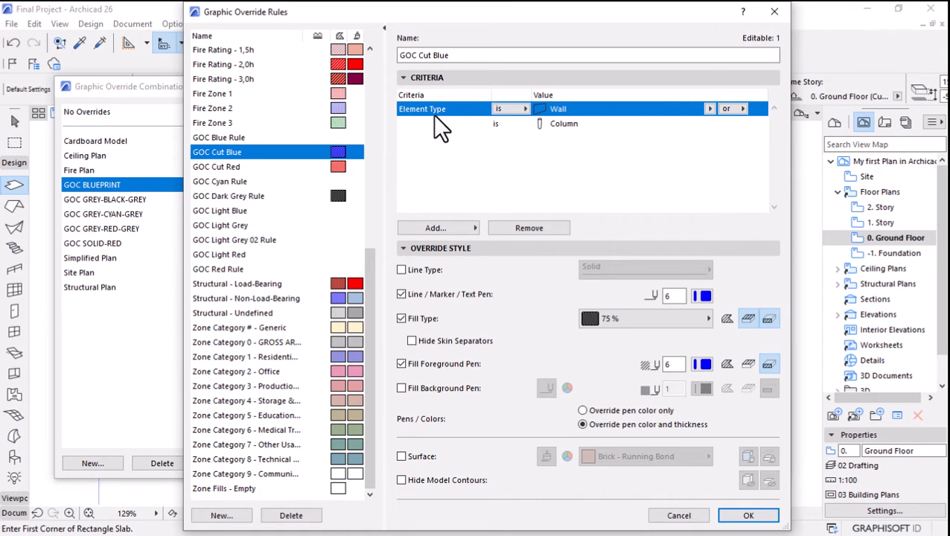
Examine the element types available for the Wall criterion of the GOC Cut Blue rule.
{"action": "left_click", "coordinate": [705, 107]}
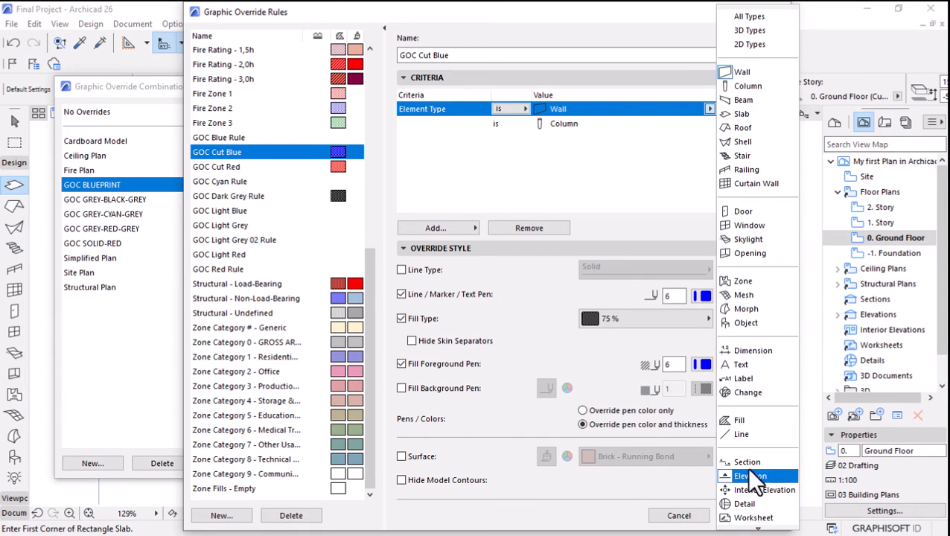
{"action": "scroll", "coordinate": [773, 306], "scroll_direction": "down", "scroll_amount": 1}
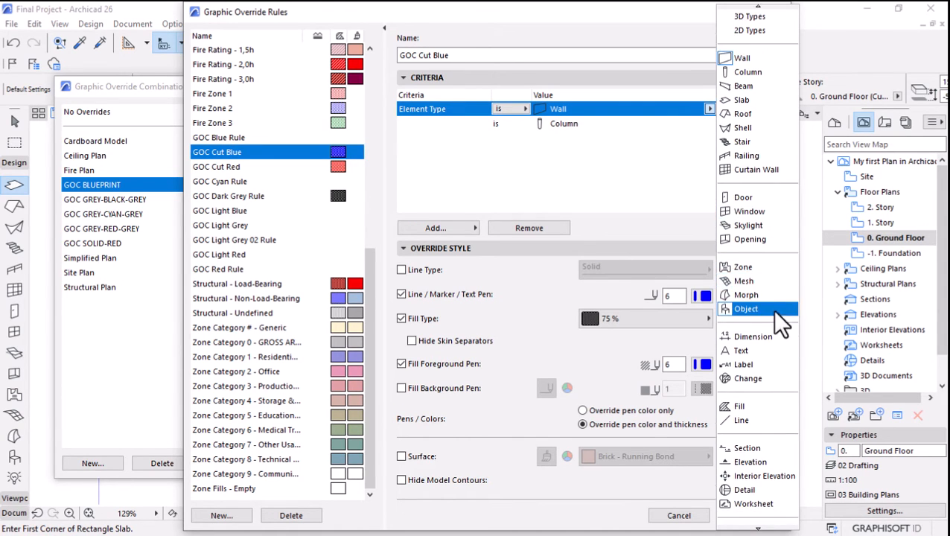
{"action": "scroll", "coordinate": [746, 454], "scroll_direction": "down", "scroll_amount": 2}
{"action": "scroll", "coordinate": [749, 432], "scroll_direction": "up", "scroll_amount": 3}
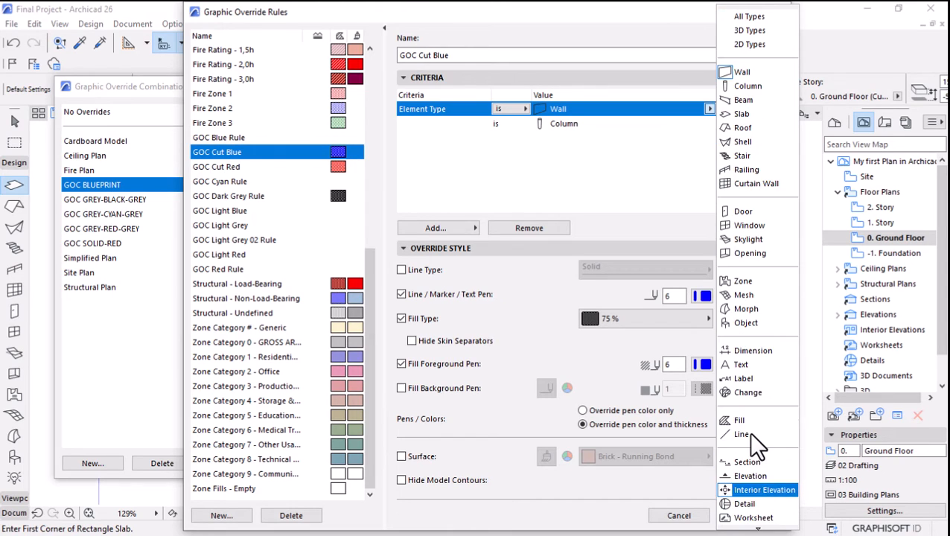
{"action": "scroll", "coordinate": [748, 367], "scroll_direction": "down", "scroll_amount": 4}
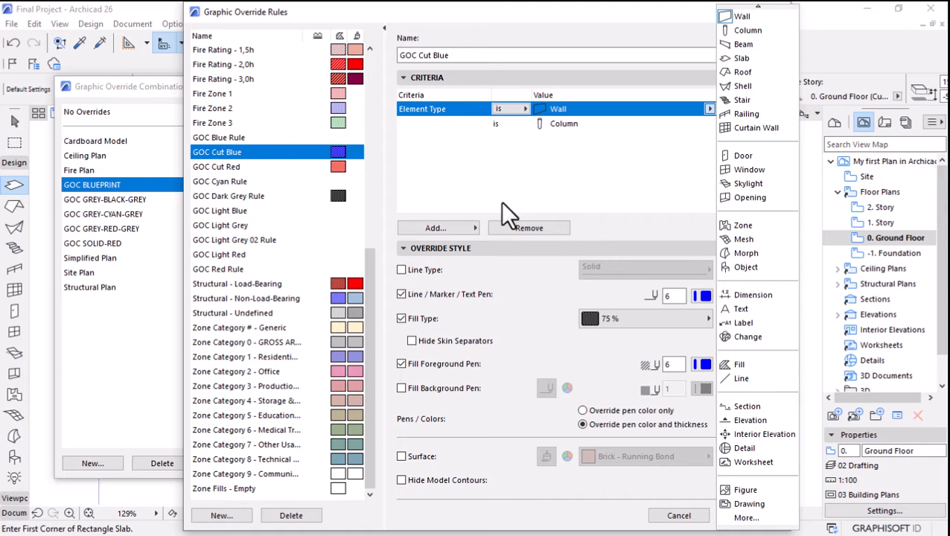
{"action": "left_click", "coordinate": [494, 126]}
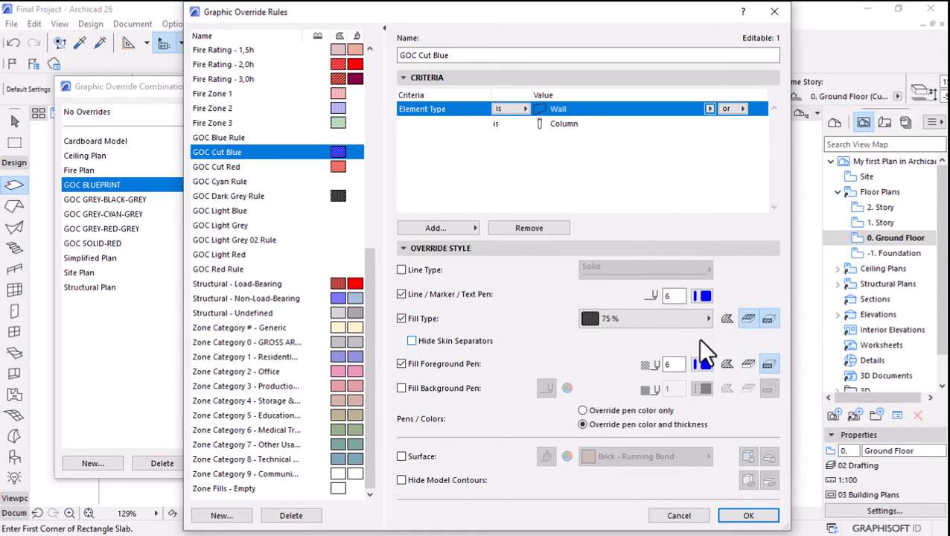
Examine the available fill types and the cover and cut fill override options of the GOC Cut Blue rule, then close it.
{"action": "left_click", "coordinate": [623, 324]}
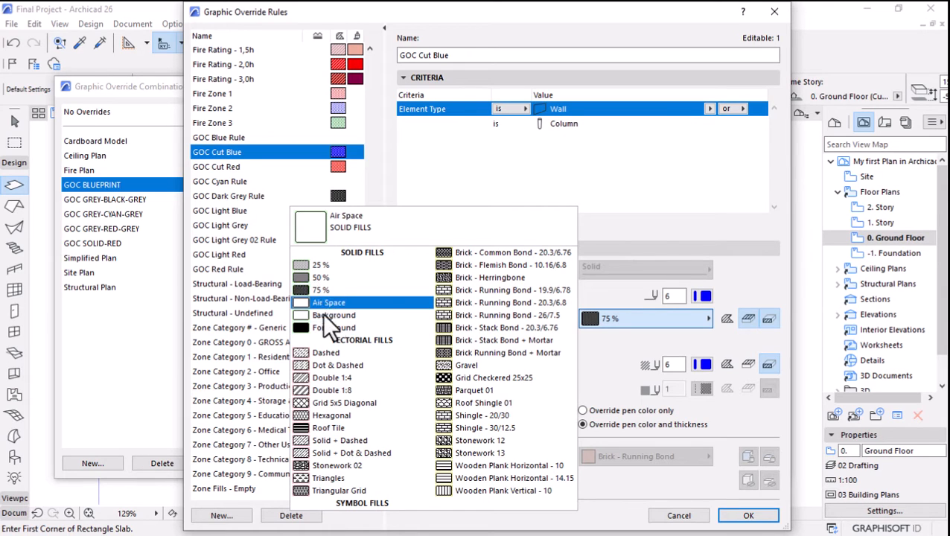
{"action": "left_click", "coordinate": [678, 239]}
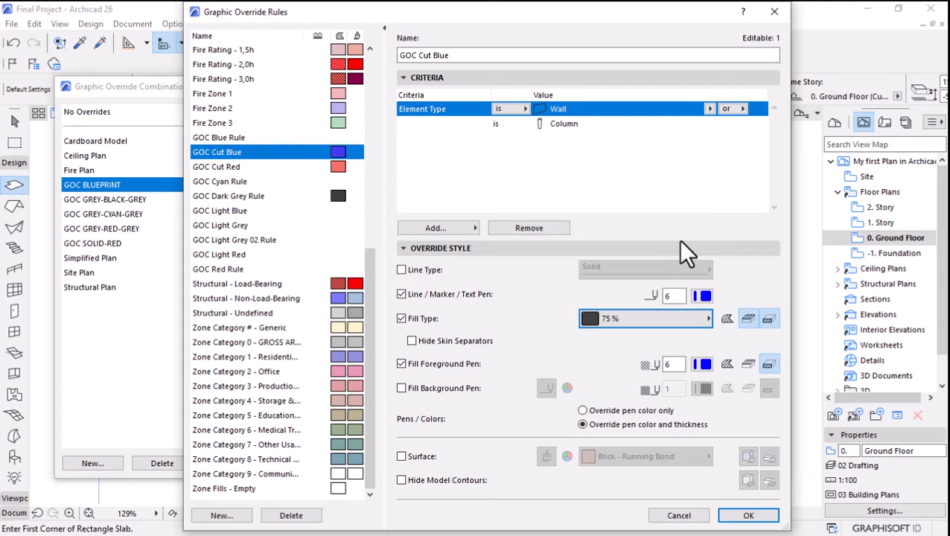
{"action": "left_click", "coordinate": [762, 322]}
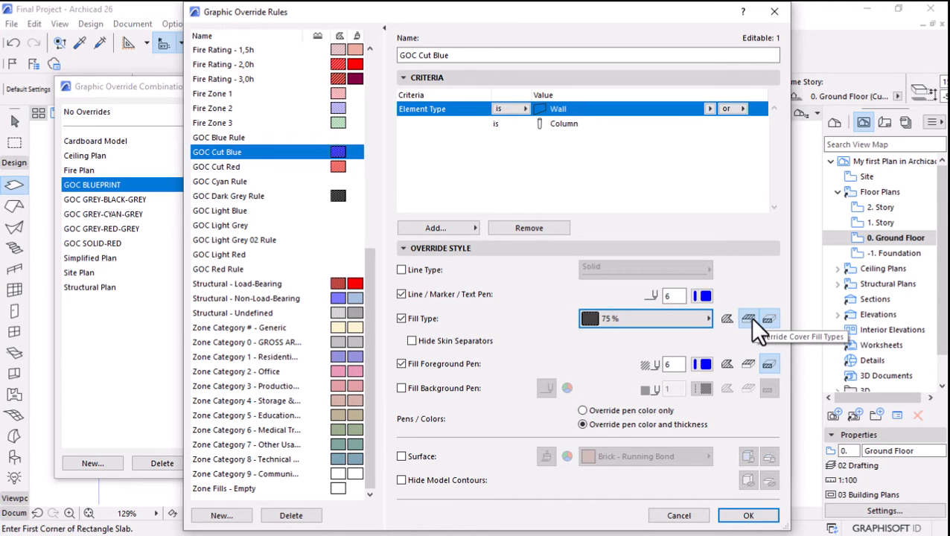
{"action": "left_click", "coordinate": [761, 317]}
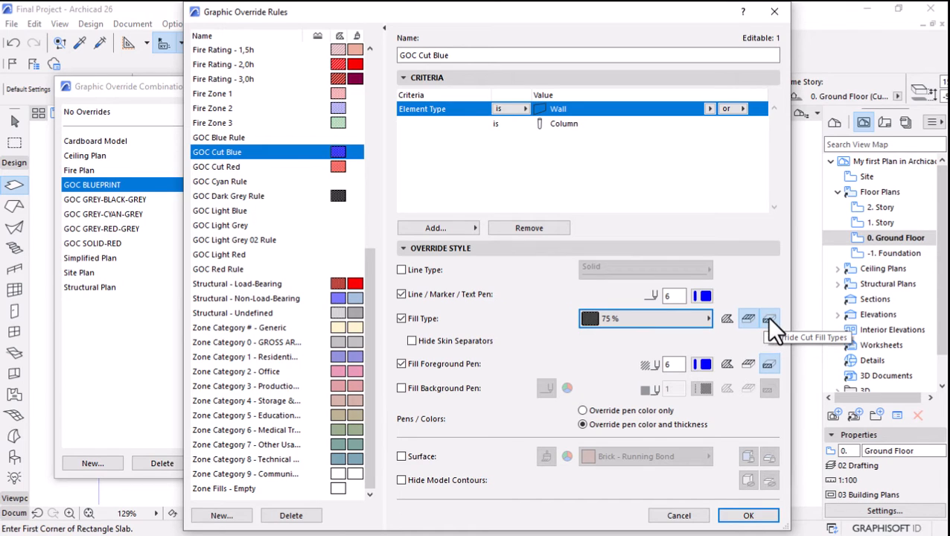
{"action": "left_click", "coordinate": [767, 316]}
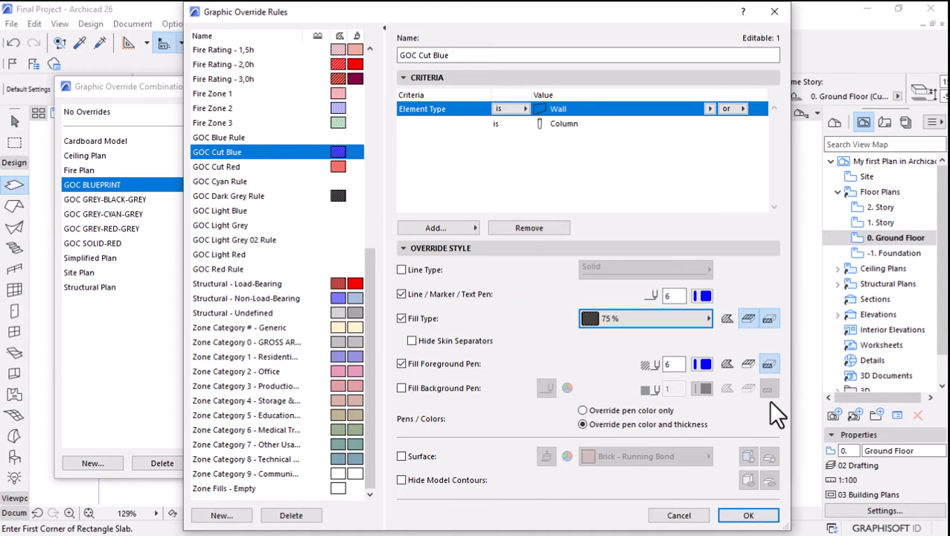
{"action": "left_click", "coordinate": [742, 517]}
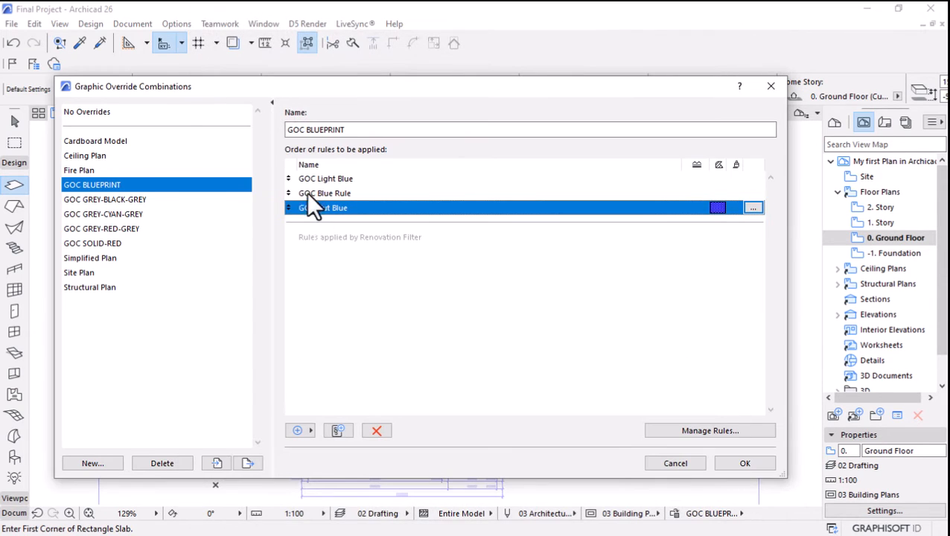
Open the GOC Blue Rule of the GOC BLUEPRINT combination and examine its full element type list and line pen override.
{"action": "left_click", "coordinate": [316, 192]}
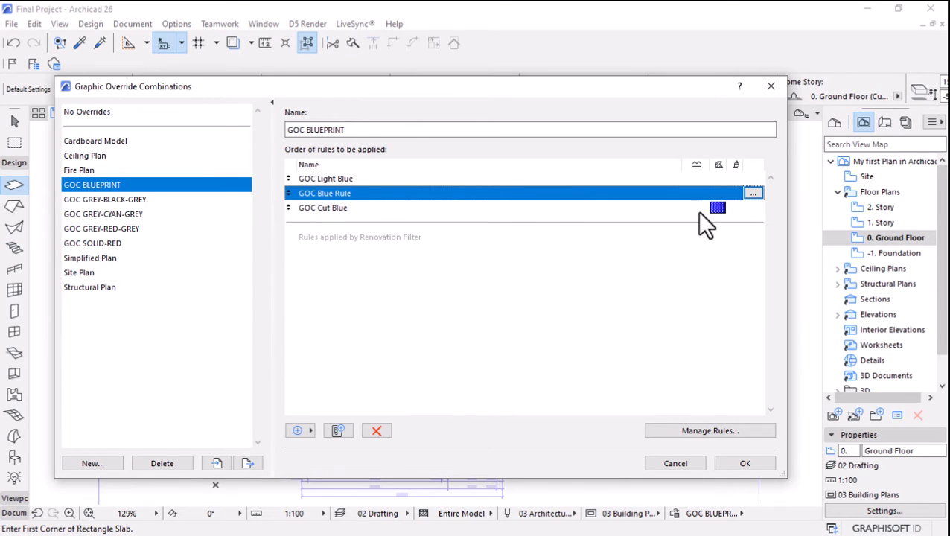
{"action": "left_click", "coordinate": [751, 193]}
{"action": "left_click_drag", "start_coordinate": [370, 123], "coordinate": [370, 227]}
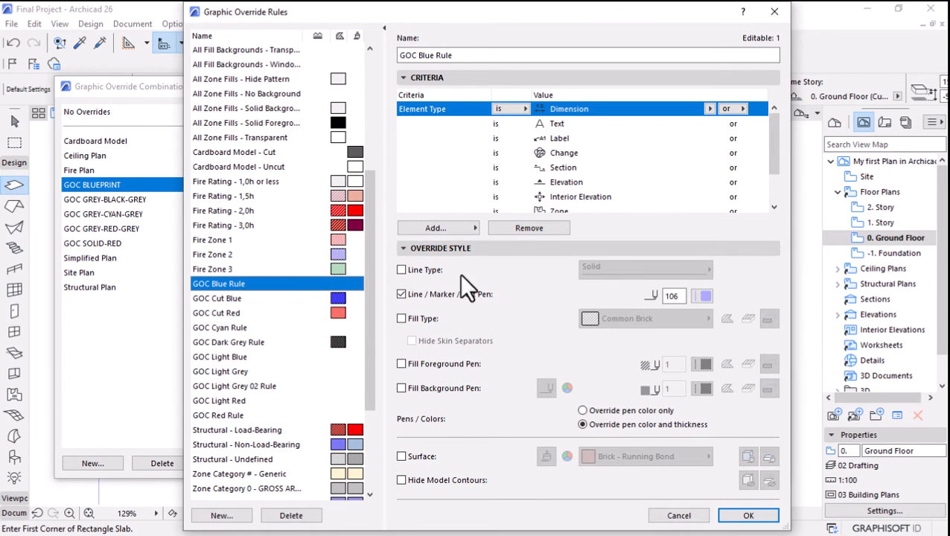
{"action": "left_click", "coordinate": [402, 248]}
{"action": "left_click_drag", "start_coordinate": [556, 297], "coordinate": [534, 438]}
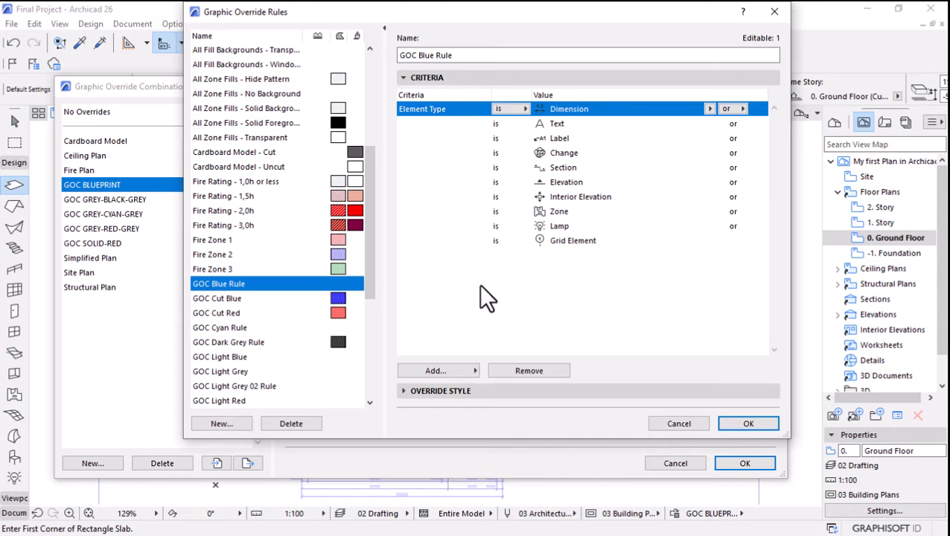
{"action": "left_click", "coordinate": [411, 392]}
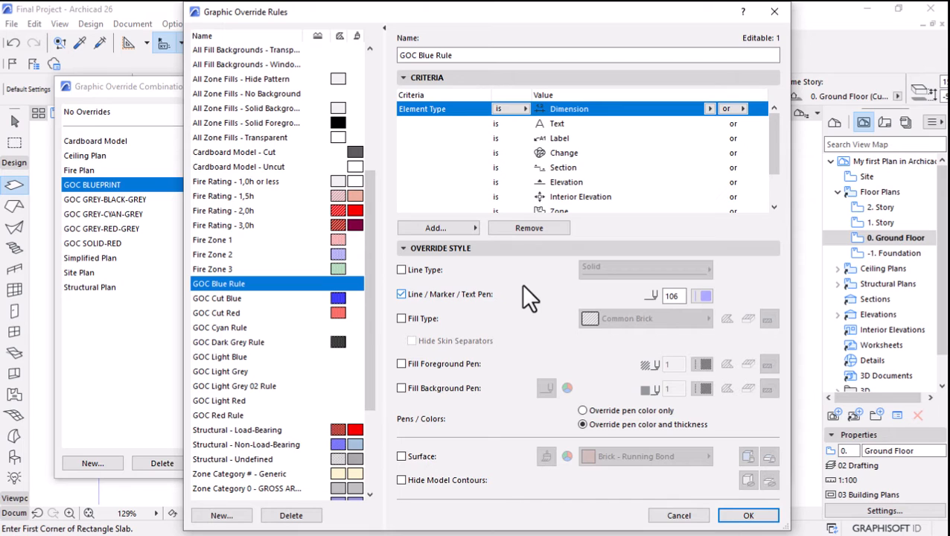
{"action": "left_click_drag", "start_coordinate": [678, 296], "coordinate": [650, 296]}
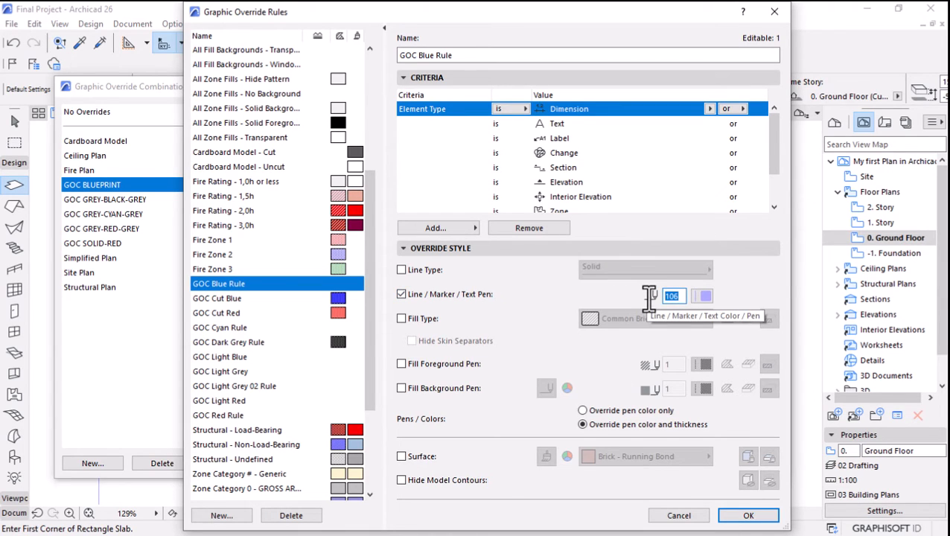
{"action": "left_click", "coordinate": [747, 514]}
Open the GOC Light Blue rule and examine its full list of element types and its line, marker and text pen.
{"action": "left_click", "coordinate": [313, 180]}
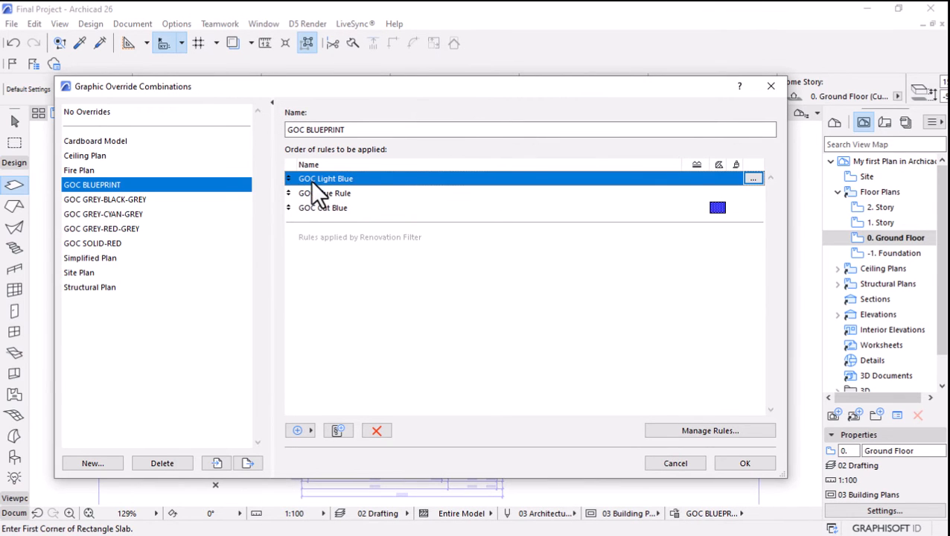
{"action": "left_click", "coordinate": [752, 180]}
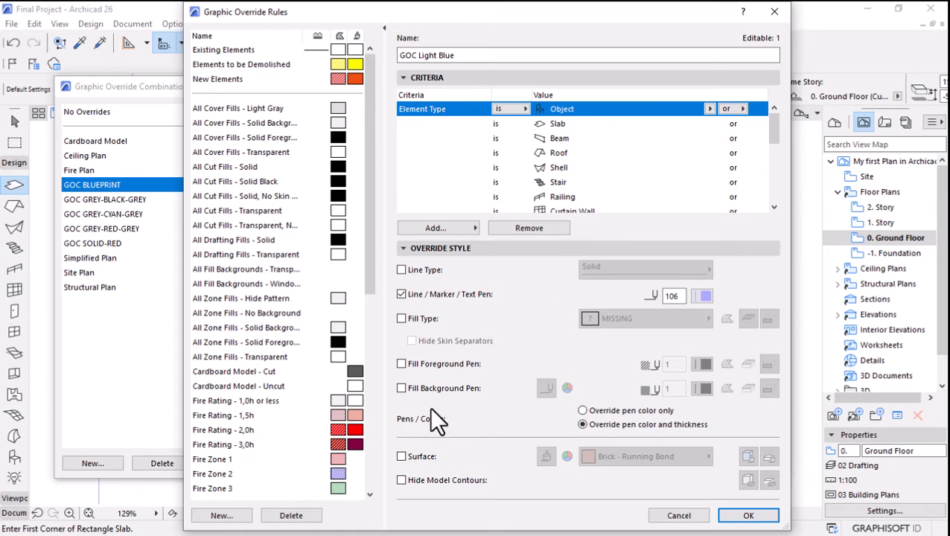
{"action": "left_click", "coordinate": [403, 247]}
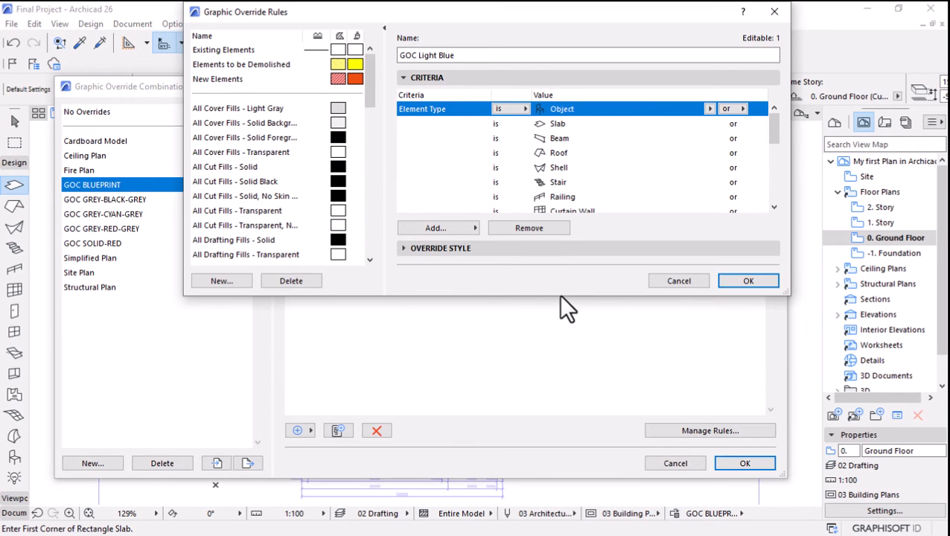
{"action": "left_click_drag", "start_coordinate": [549, 302], "coordinate": [539, 520]}
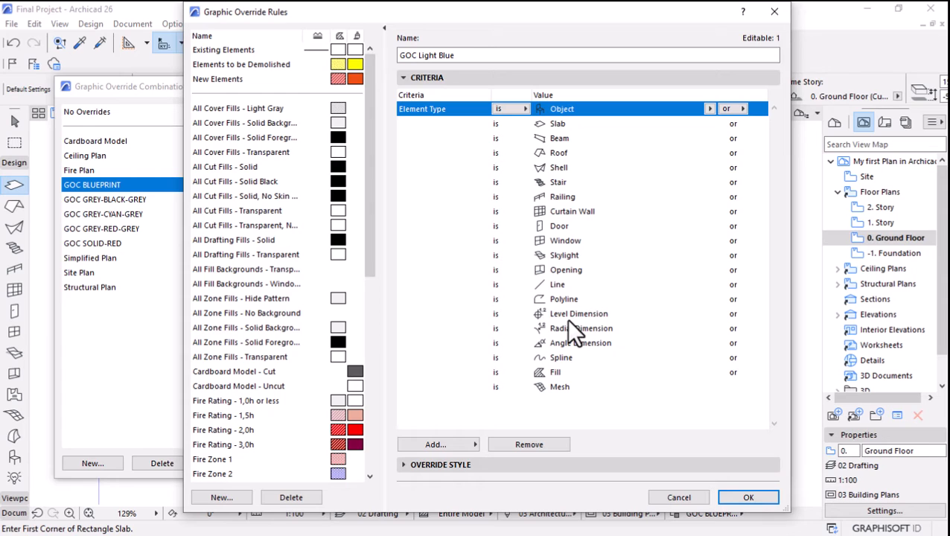
{"action": "left_click", "coordinate": [403, 464]}
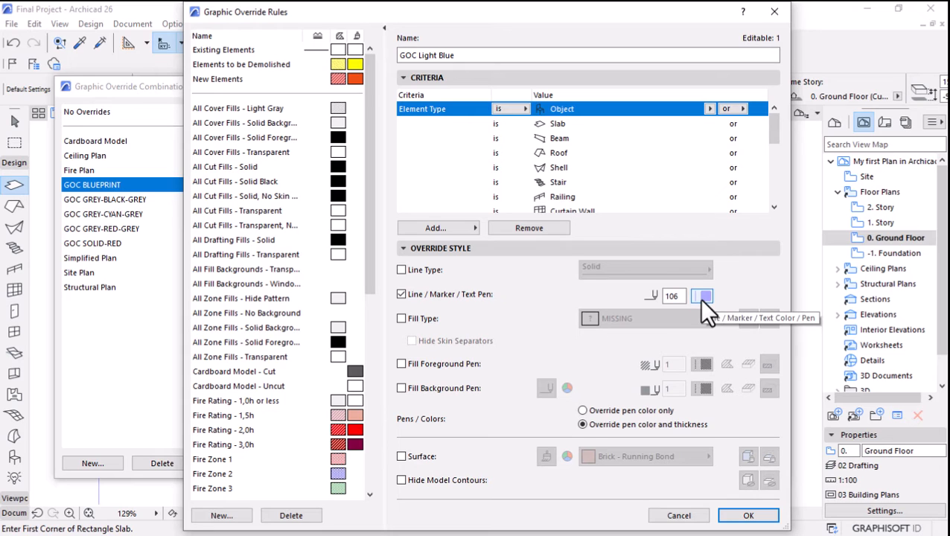
{"action": "left_click", "coordinate": [749, 515]}
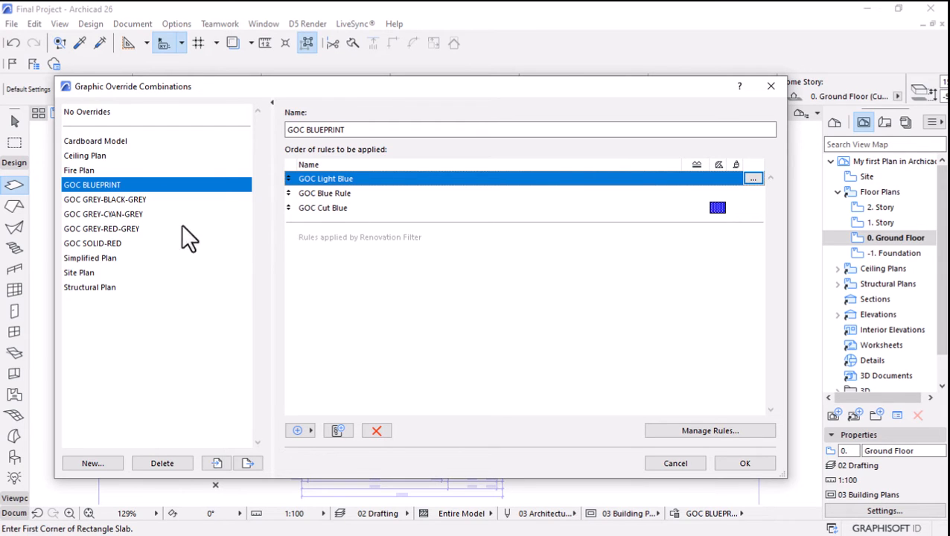
Turn off the Line / Marker / Text Pen override in the Zone Fills - Empty rule of the GOC GREY-BLACK-GREY combination.
{"action": "left_click", "coordinate": [92, 201]}
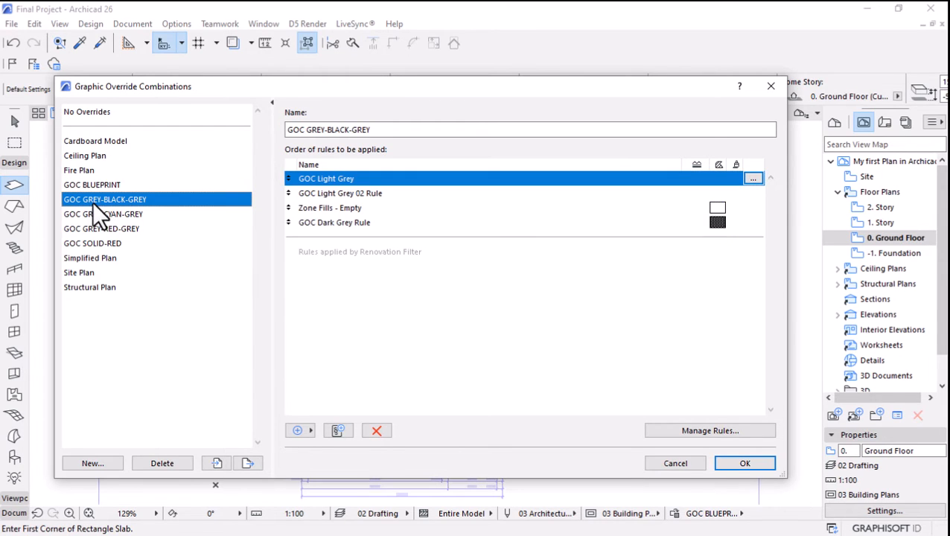
{"action": "left_click", "coordinate": [335, 211]}
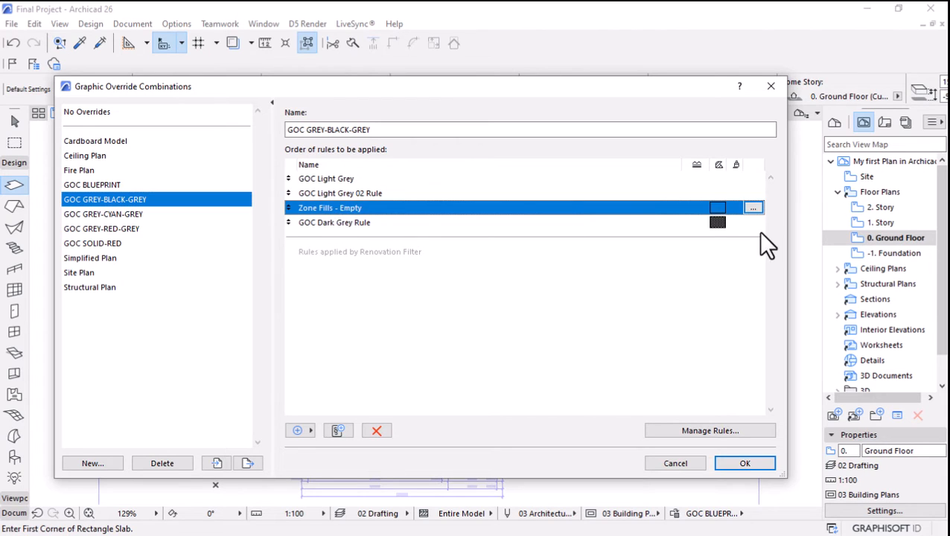
{"action": "left_click", "coordinate": [753, 208]}
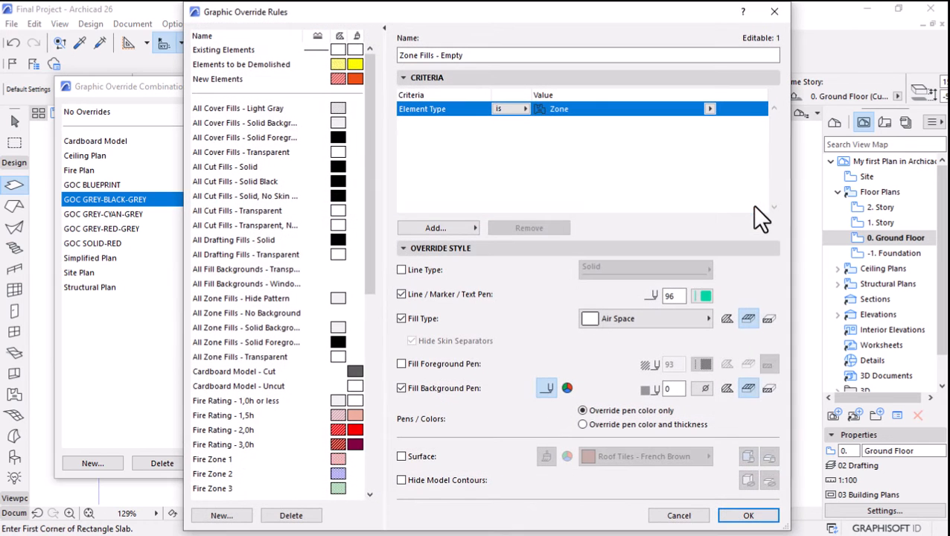
{"action": "scroll", "coordinate": [317, 332], "scroll_direction": "down", "scroll_amount": 5}
{"action": "scroll", "coordinate": [322, 326], "scroll_direction": "down", "scroll_amount": 4}
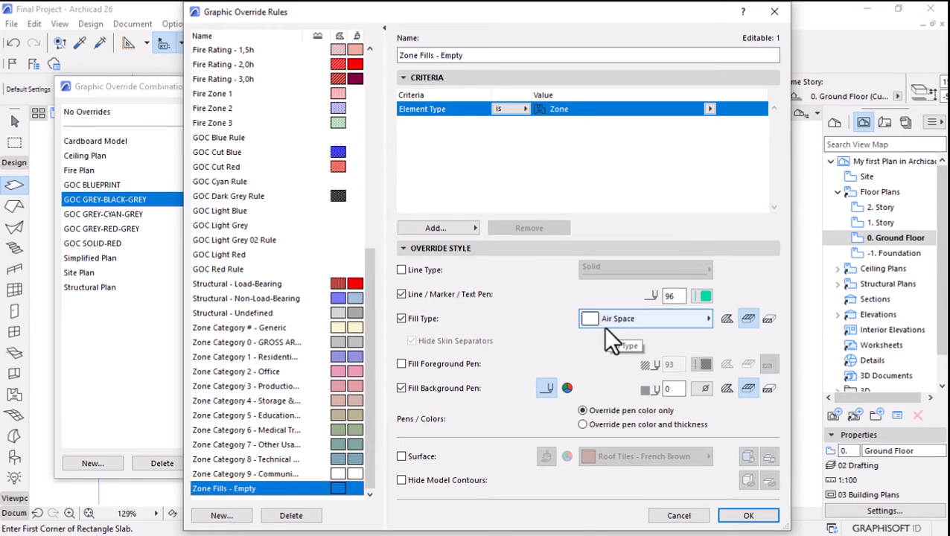
{"action": "left_click", "coordinate": [401, 294]}
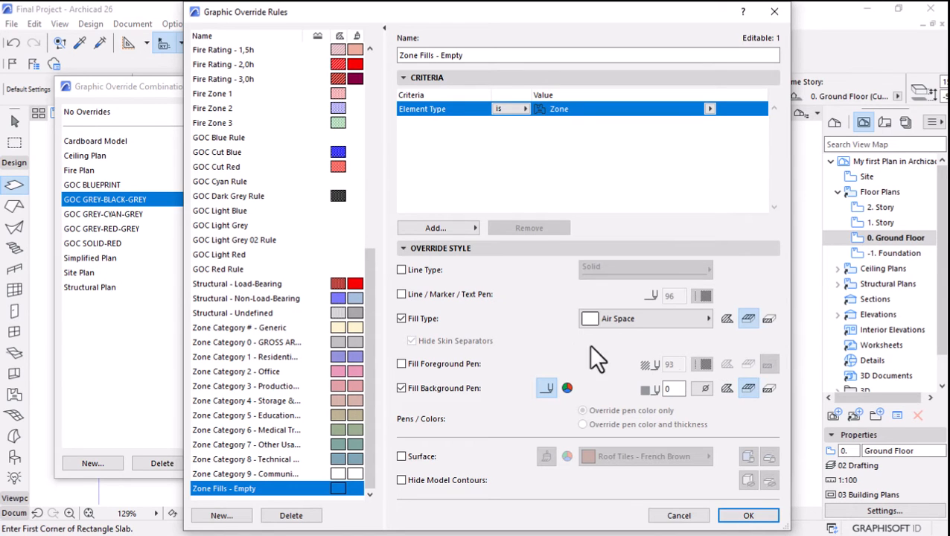
{"action": "left_click", "coordinate": [768, 514]}
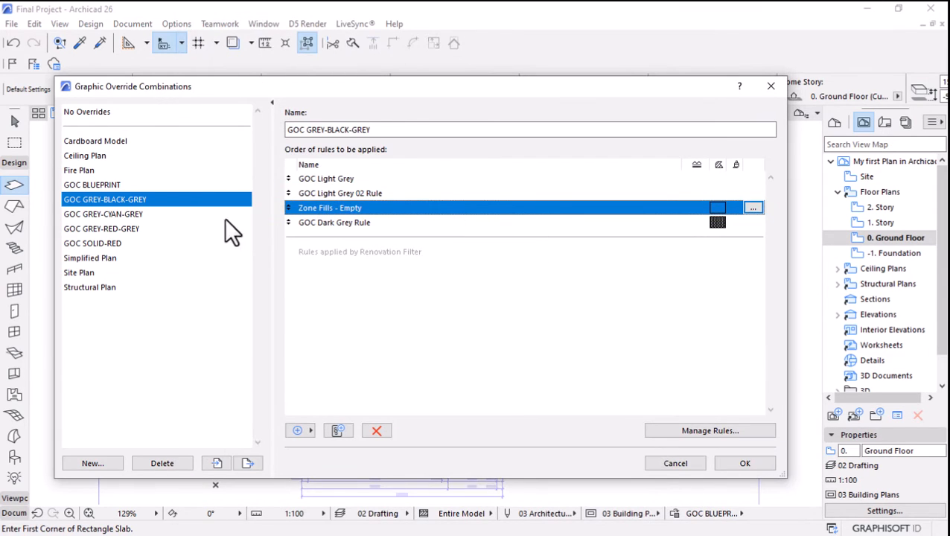
Confirm the combinations dialog with GOC GREY-CYAN-GREY active, and compare the ground floor plan under GOC GREY-RED-GREY and GOC GREY-BLACK-GREY.
{"action": "left_click", "coordinate": [92, 216]}
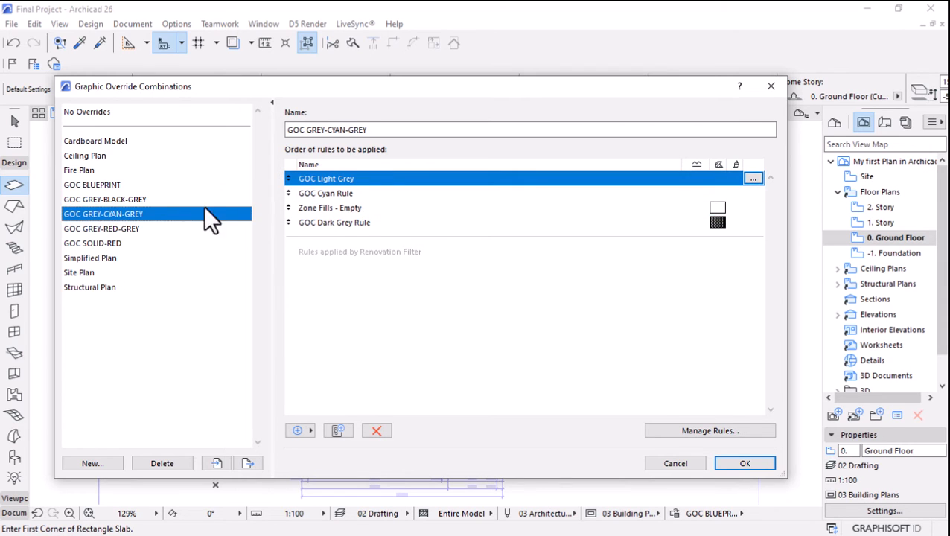
{"action": "left_click", "coordinate": [734, 461]}
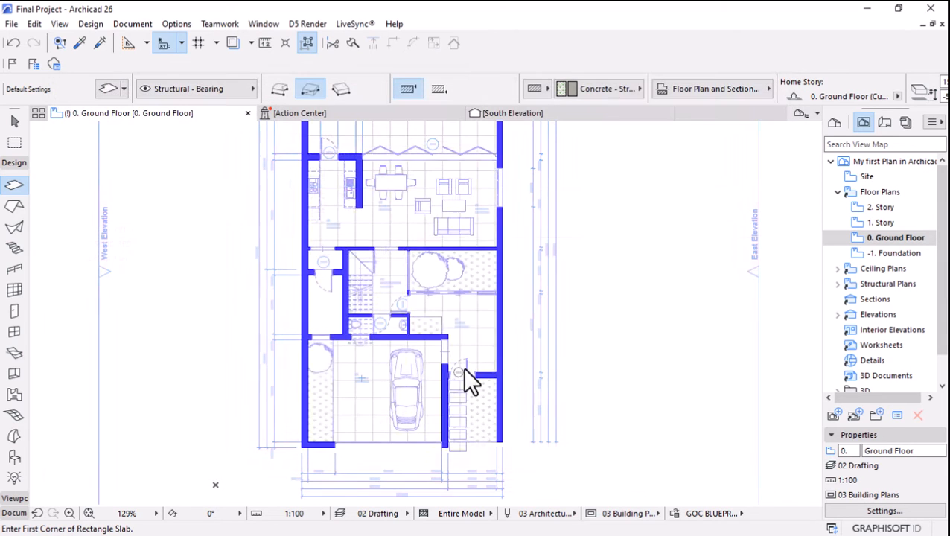
{"action": "left_click", "coordinate": [711, 516]}
{"action": "left_click", "coordinate": [774, 444]}
{"action": "left_click", "coordinate": [715, 513]}
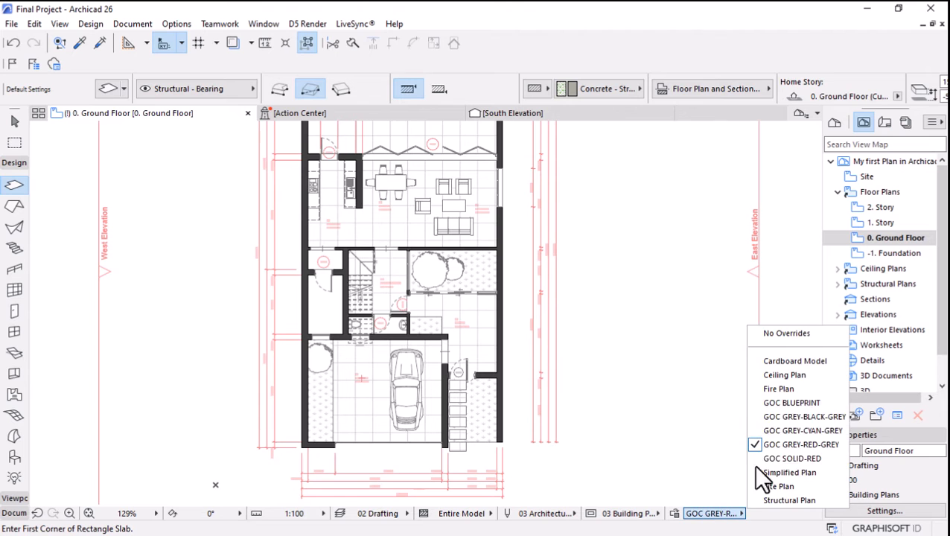
{"action": "left_click", "coordinate": [788, 416]}
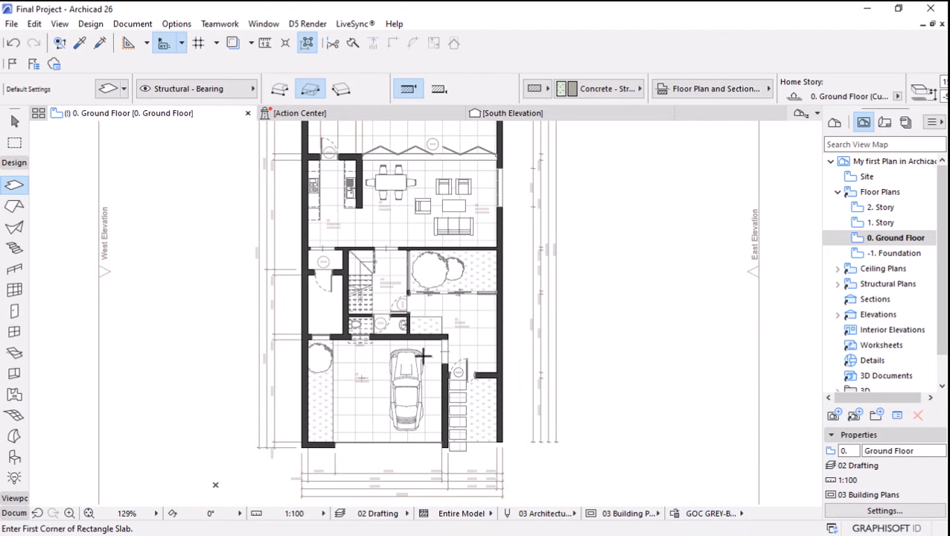
{"action": "scroll", "coordinate": [424, 365], "scroll_direction": "up", "scroll_amount": 5}
Compare the enlarged ground floor plan under the GOC BLUEPRINT, GOC GREY-BLACK-GREY and GOC GREY-RED-GREY override combinations.
{"action": "left_click", "coordinate": [711, 514]}
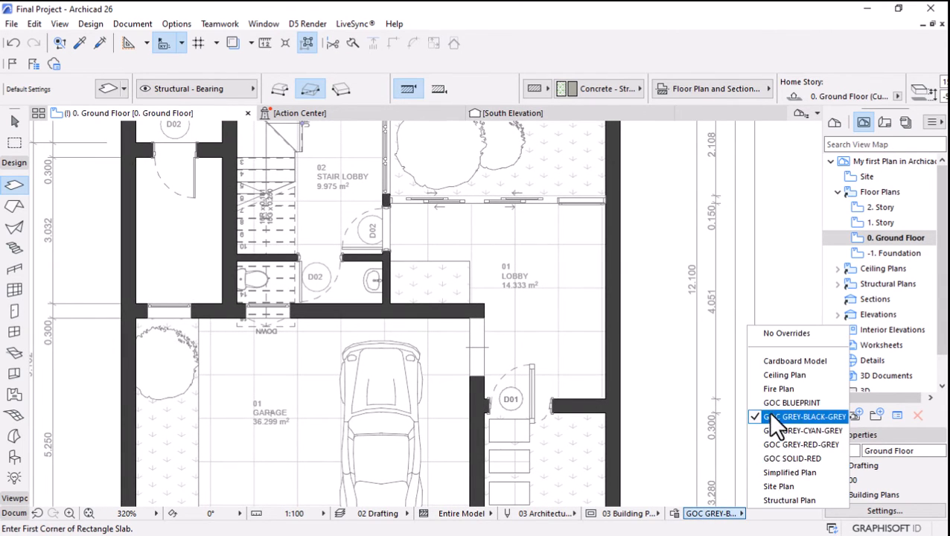
{"action": "left_click", "coordinate": [778, 402]}
{"action": "left_click", "coordinate": [712, 513]}
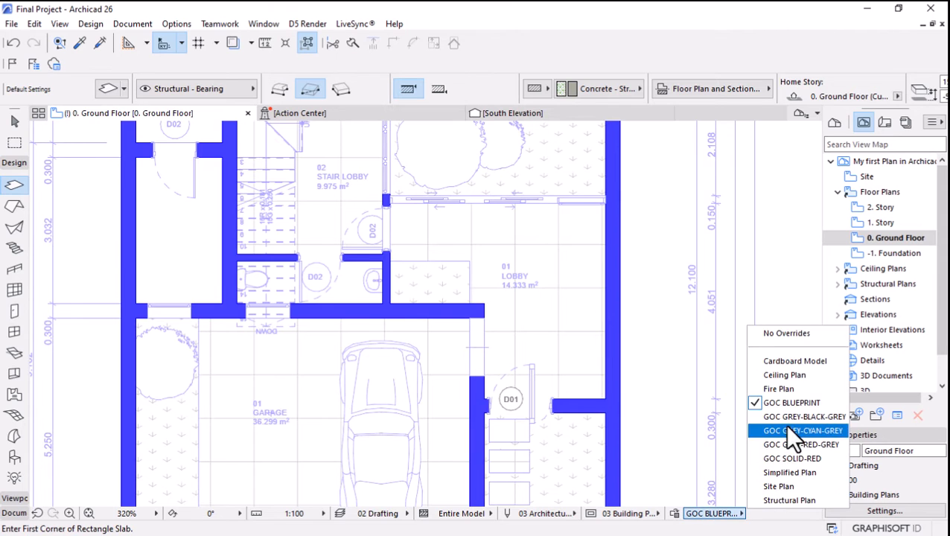
{"action": "left_click", "coordinate": [788, 419]}
{"action": "left_click", "coordinate": [715, 513]}
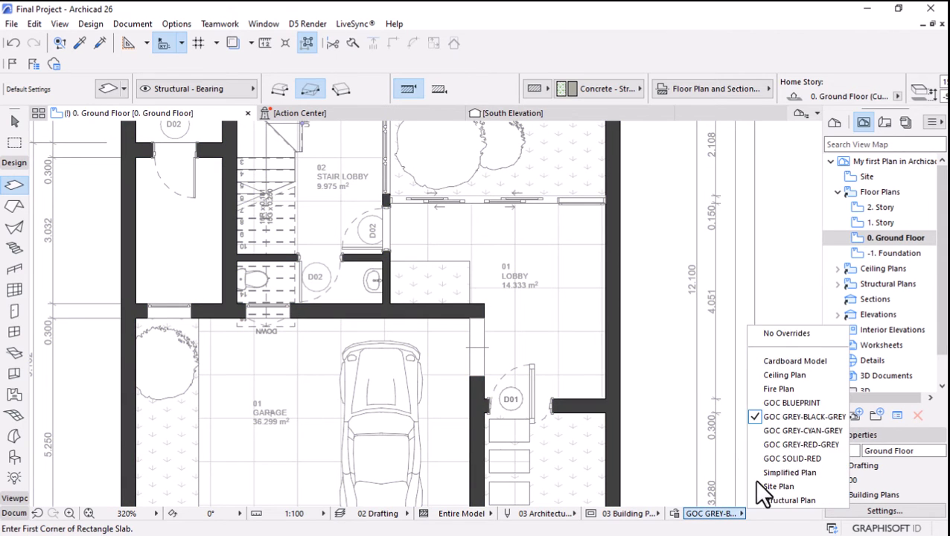
{"action": "left_click", "coordinate": [785, 446]}
Apply the GOC SOLID-RED graphic override combination to the ground floor plan.
{"action": "left_click", "coordinate": [713, 514]}
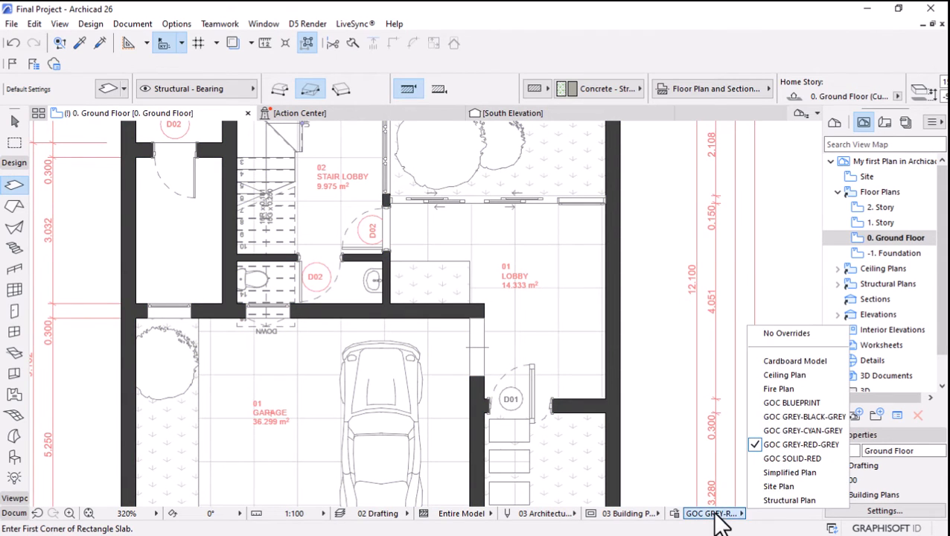
{"action": "left_click", "coordinate": [778, 458]}
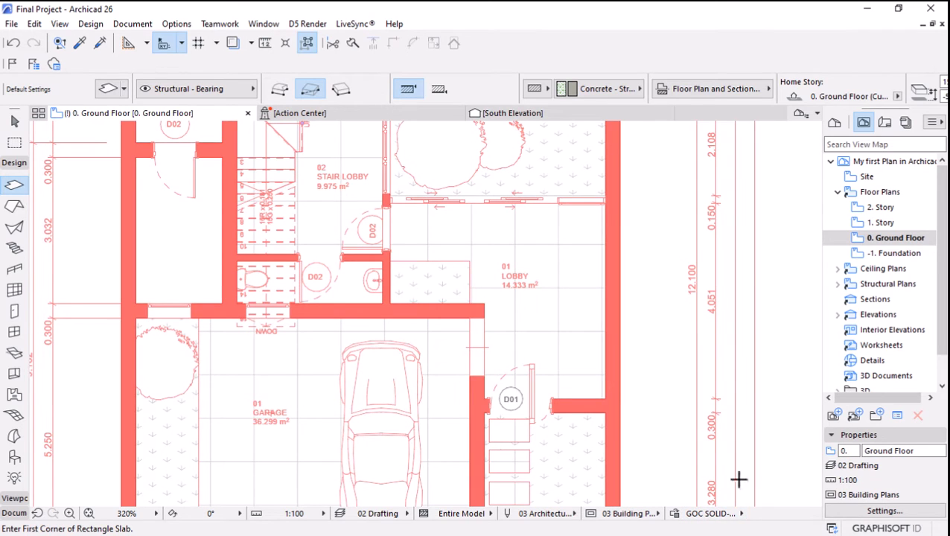
{"action": "left_click", "coordinate": [713, 513]}
{"action": "left_click", "coordinate": [724, 307]}
Switch to the untitled Archicad project and check which graphic override combinations it offers.
{"action": "key", "text": "super"}
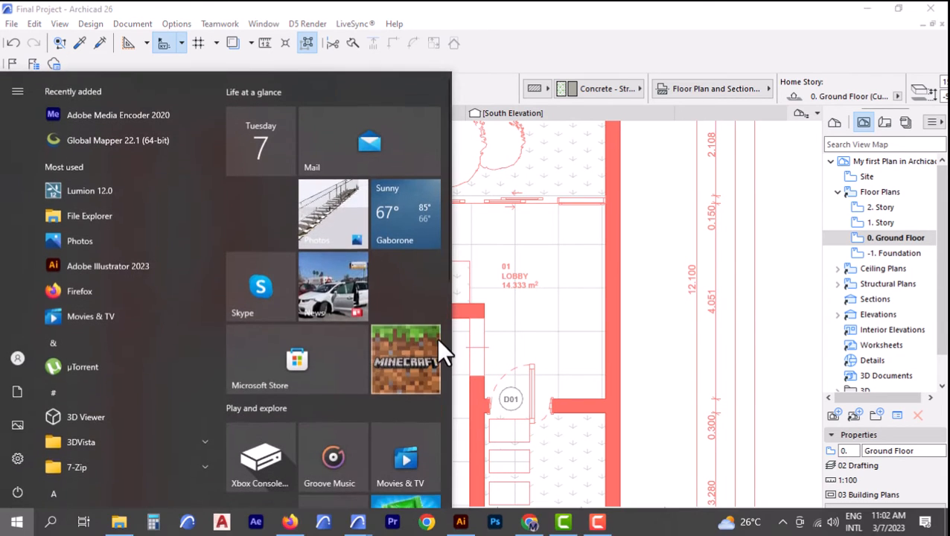
{"action": "mouse_move", "coordinate": [347, 518]}
{"action": "left_click", "coordinate": [417, 469]}
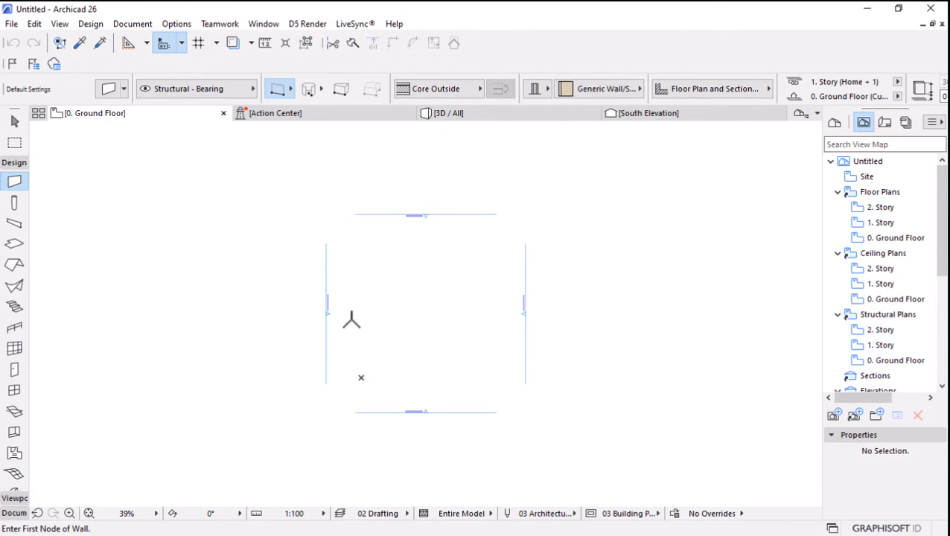
{"action": "scroll", "coordinate": [358, 395], "scroll_direction": "up", "scroll_amount": 5}
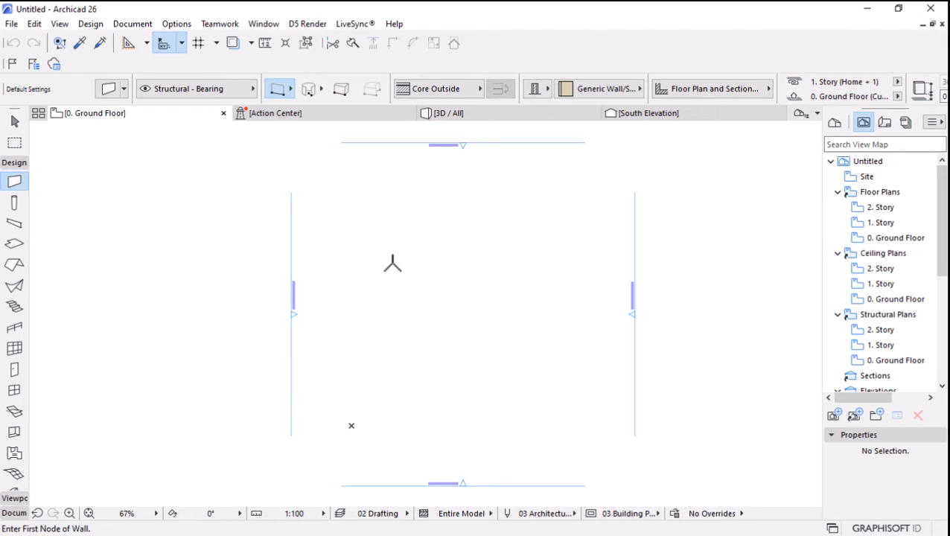
{"action": "left_click", "coordinate": [706, 513]}
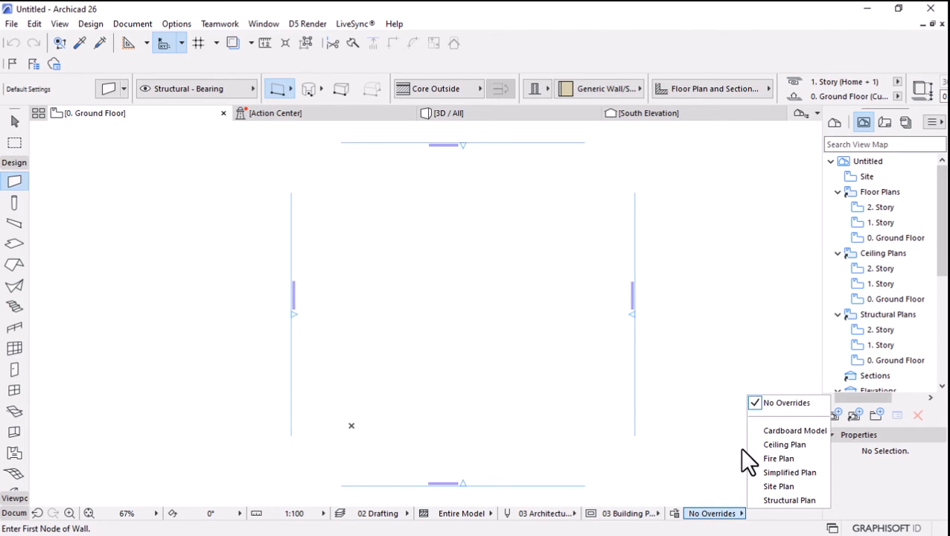
{"action": "left_click", "coordinate": [634, 248]}
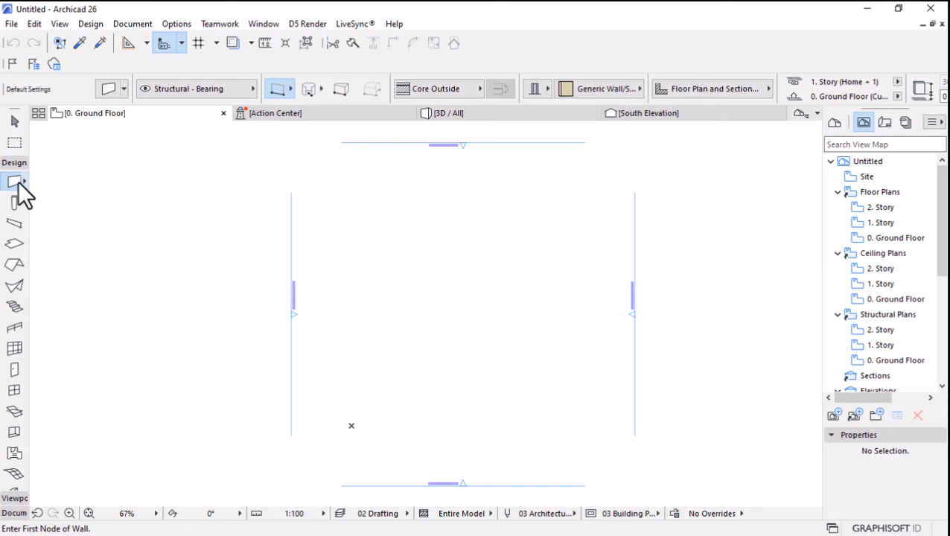
Set the Wall tool to the rectangular geometry method and close the Action Center view.
{"action": "left_click", "coordinate": [108, 89]}
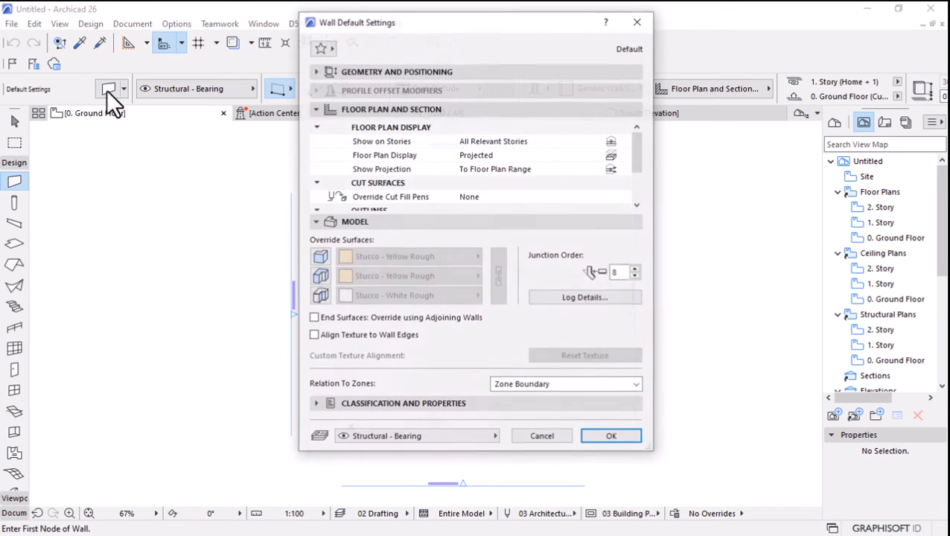
{"action": "left_click", "coordinate": [638, 21]}
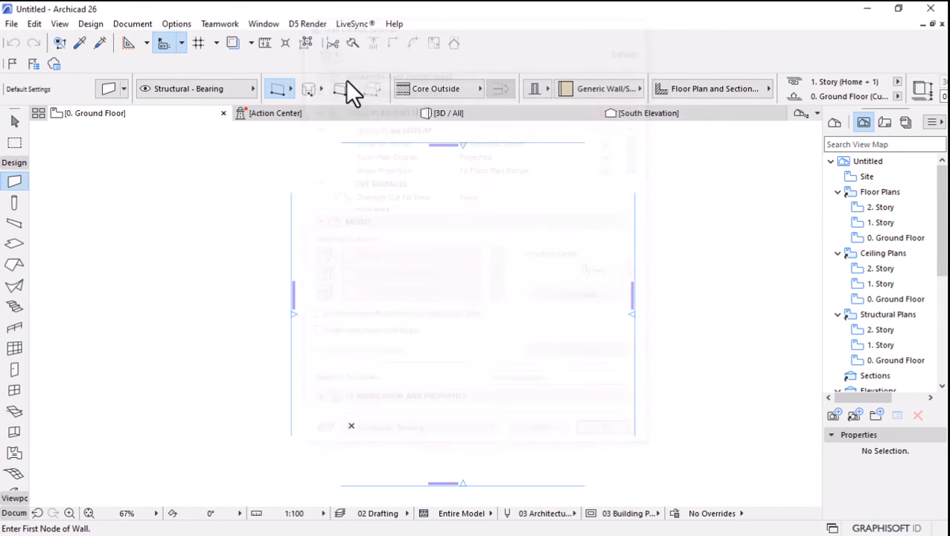
{"action": "left_click", "coordinate": [281, 90]}
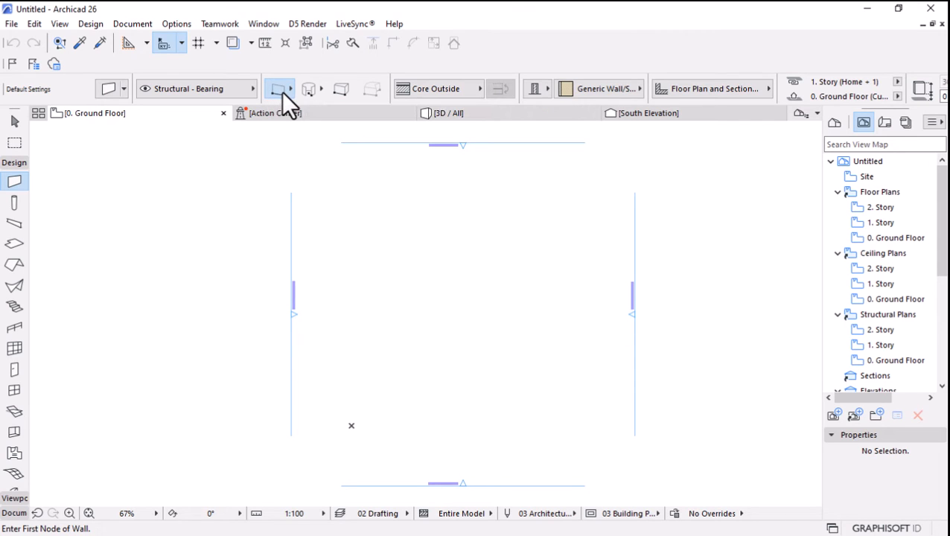
{"action": "left_click", "coordinate": [351, 81]}
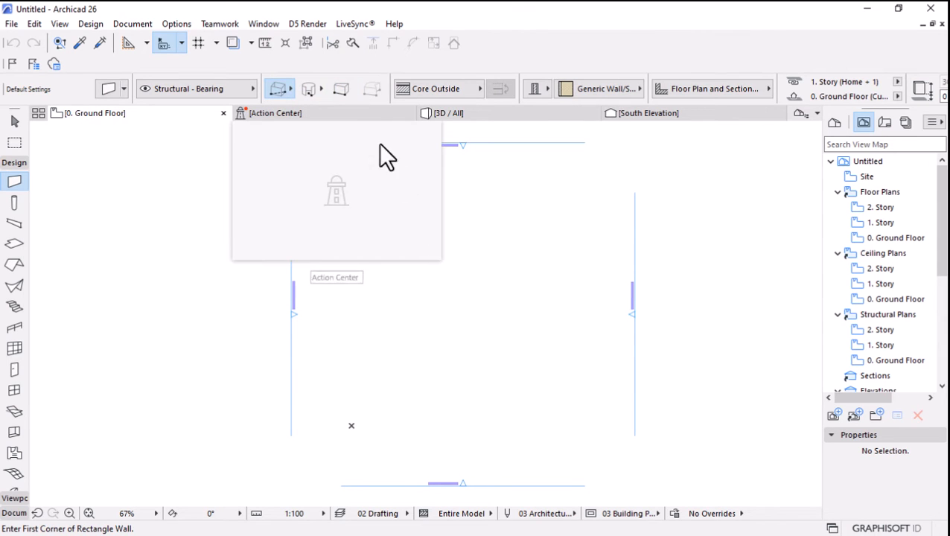
{"action": "left_click", "coordinate": [413, 248]}
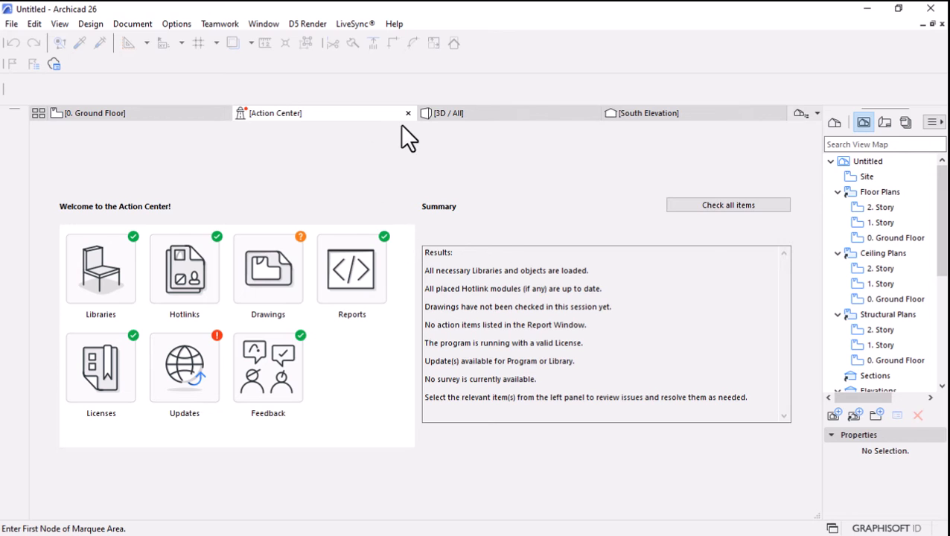
{"action": "left_click", "coordinate": [408, 113]}
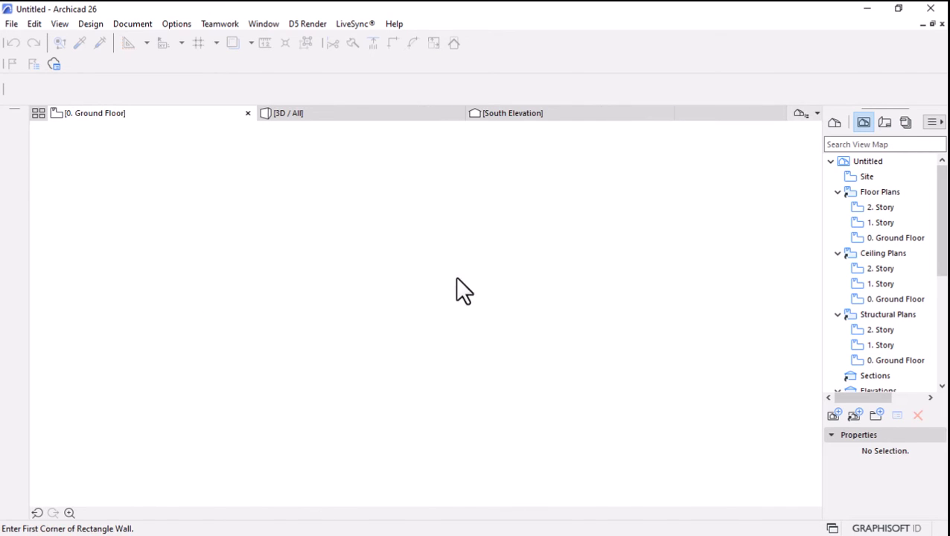
Draw a rectangle of walls 10000 wide and 21000 high between the elevation markers on the ground floor.
{"action": "left_click", "coordinate": [374, 211]}
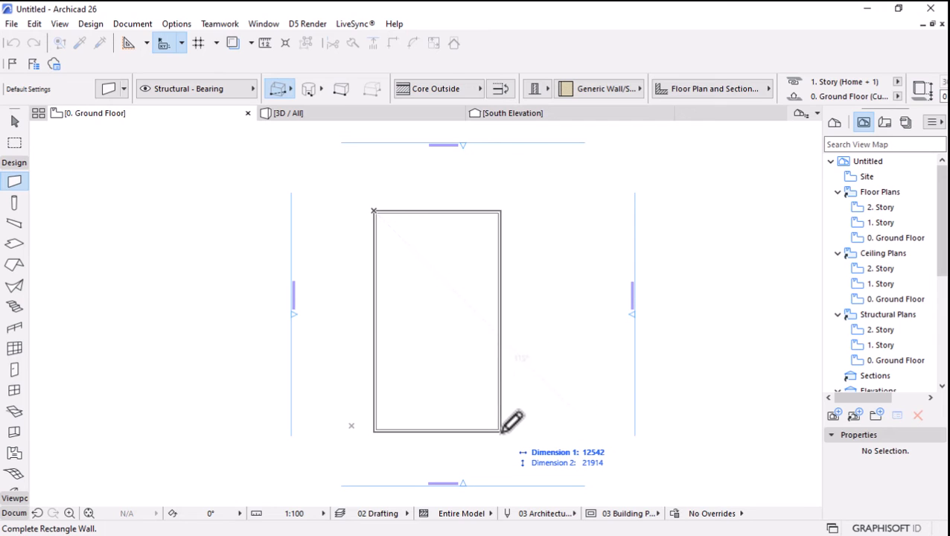
{"action": "type", "text": "10000"}
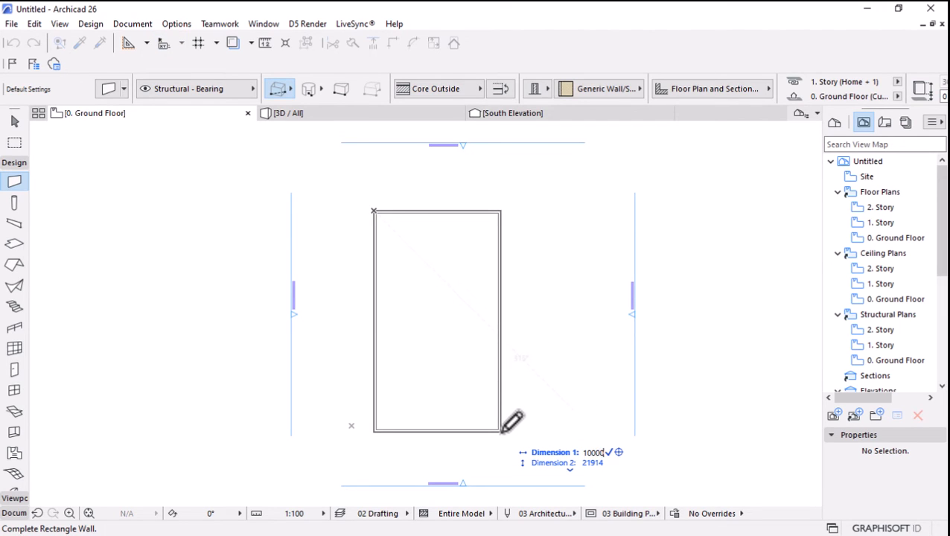
{"action": "key", "text": "Tab"}
{"action": "type", "text": "20000"}
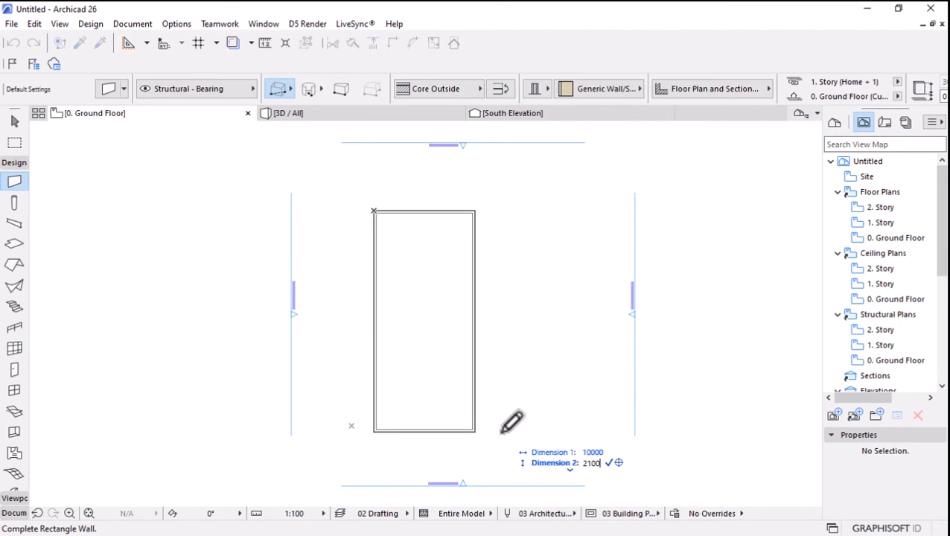
{"action": "key", "text": "Return"}
{"action": "scroll", "coordinate": [423, 381], "scroll_direction": "up", "scroll_amount": 2}
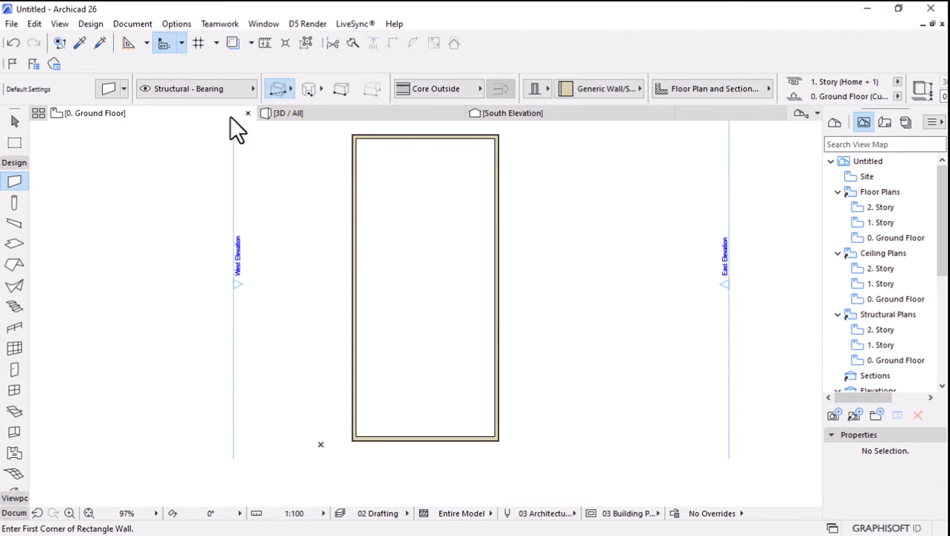
With the single straight wall method, draw a horizontal partition across the full width of the rectangle, above its middle.
{"action": "left_click", "coordinate": [288, 91]}
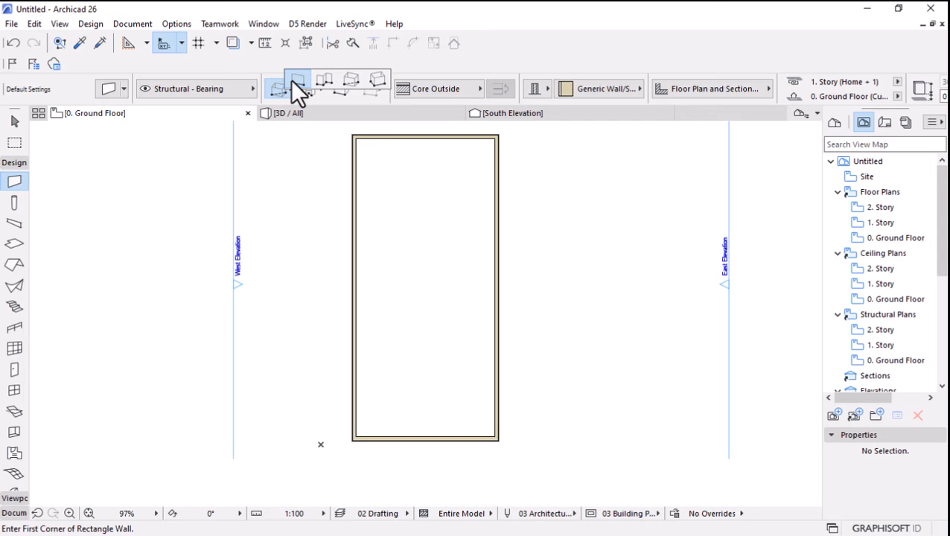
{"action": "left_click", "coordinate": [292, 80]}
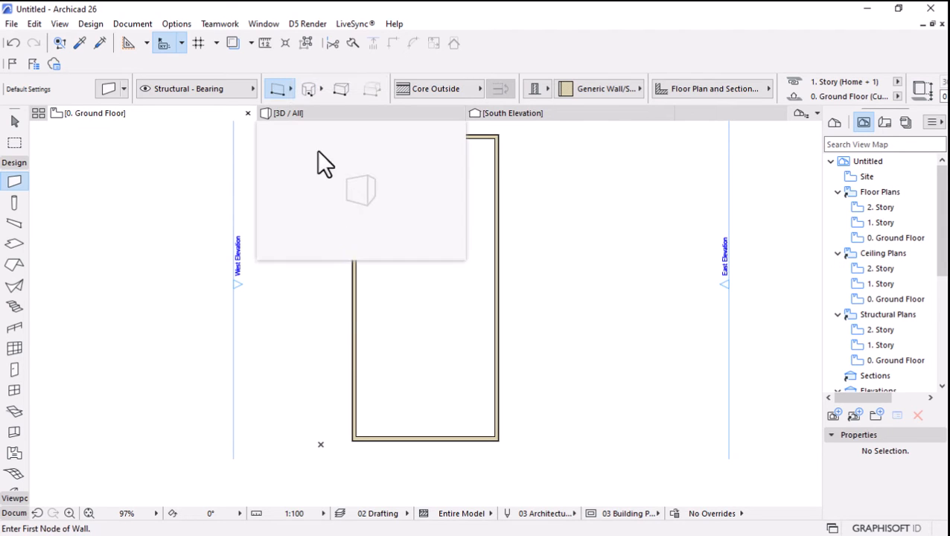
{"action": "scroll", "coordinate": [418, 345], "scroll_direction": "down", "scroll_amount": 1}
{"action": "left_click", "coordinate": [368, 277]}
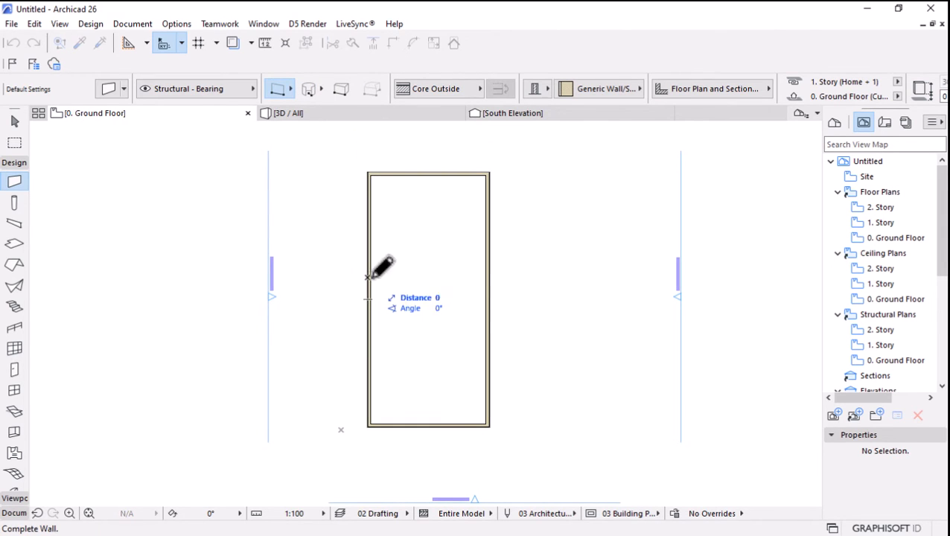
{"action": "left_click", "coordinate": [488, 277]}
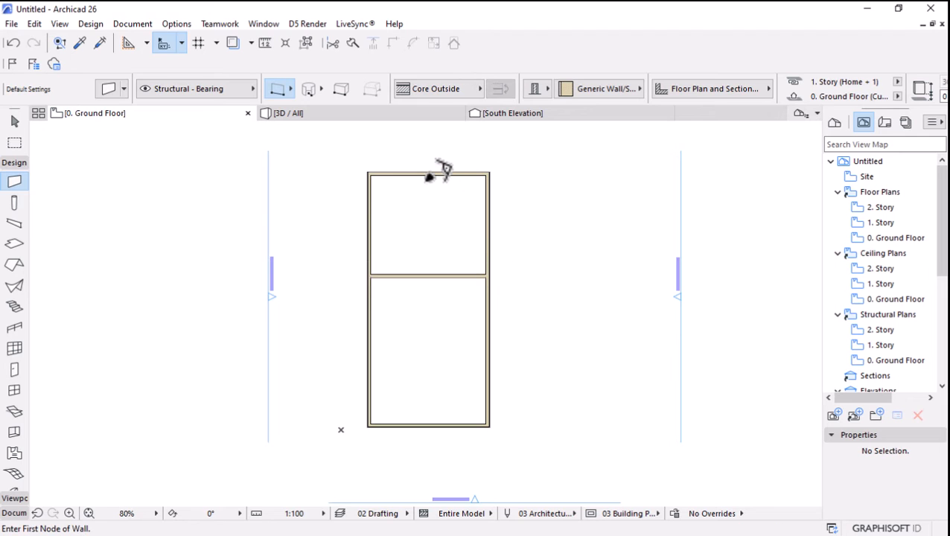
Draw a vertical partition wall from the middle of the upper outer wall down to the horizontal partition.
{"action": "scroll", "coordinate": [441, 174], "scroll_direction": "up", "scroll_amount": 2}
{"action": "left_click", "coordinate": [435, 172]}
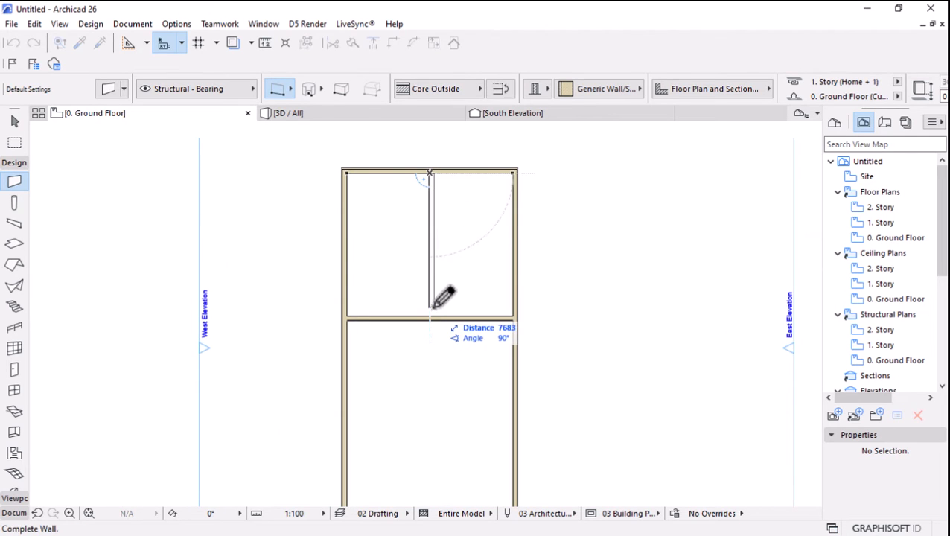
{"action": "left_click", "coordinate": [432, 318]}
{"action": "scroll", "coordinate": [424, 344], "scroll_direction": "down", "scroll_amount": 3}
Draw a second horizontal partition between the two long outer walls, a short distance below the first one.
{"action": "scroll", "coordinate": [415, 354], "scroll_direction": "up", "scroll_amount": 1}
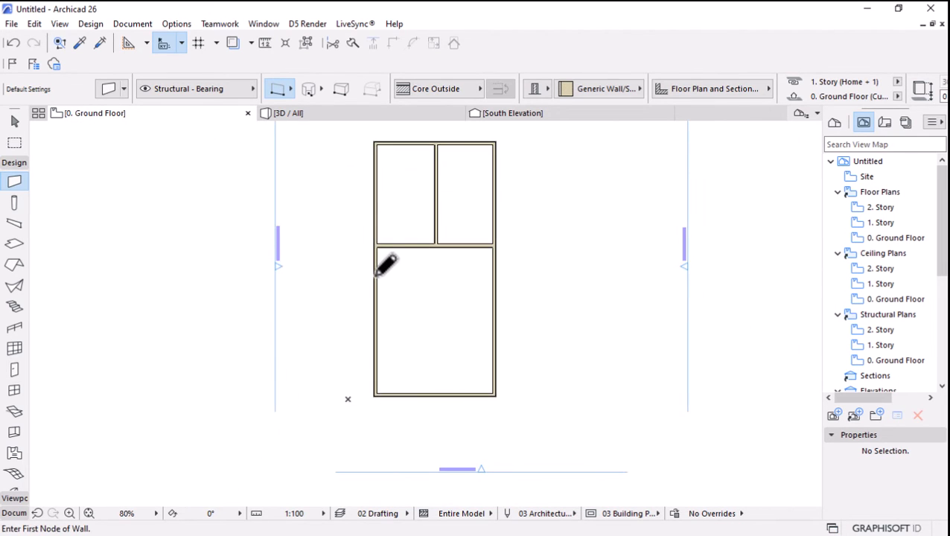
{"action": "left_click", "coordinate": [375, 286]}
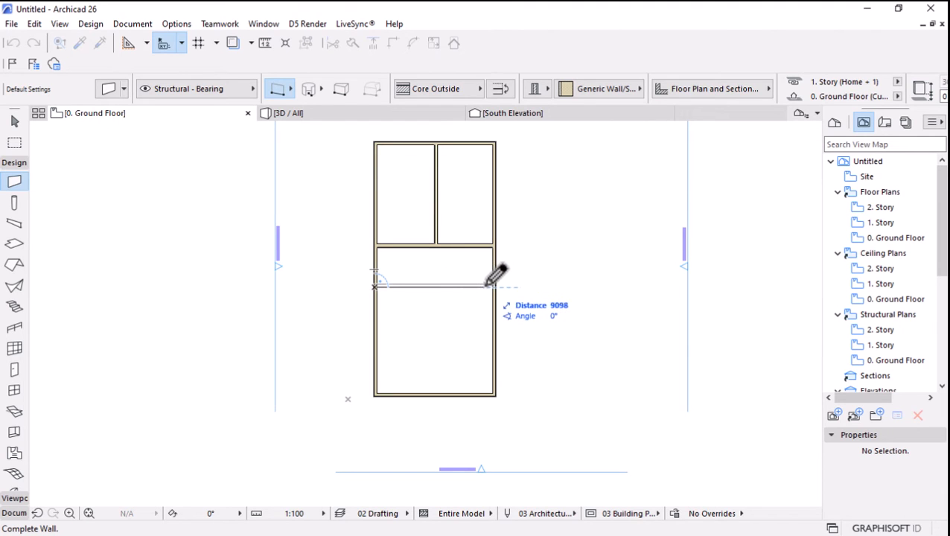
{"action": "left_click", "coordinate": [493, 285]}
{"action": "scroll", "coordinate": [446, 292], "scroll_direction": "up", "scroll_amount": 3}
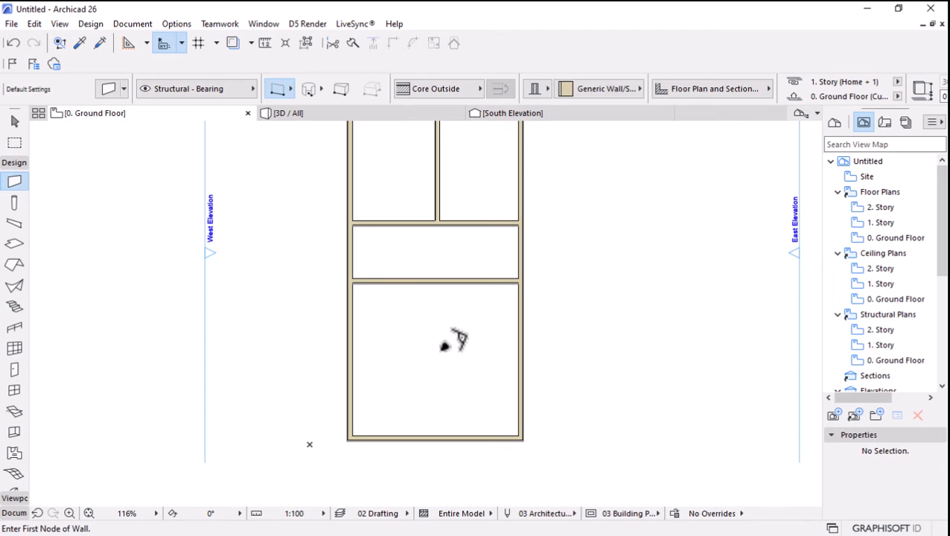
{"action": "scroll", "coordinate": [453, 341], "scroll_direction": "down", "scroll_amount": 2}
{"action": "scroll", "coordinate": [449, 288], "scroll_direction": "down", "scroll_amount": 2}
{"action": "scroll", "coordinate": [456, 272], "scroll_direction": "up", "scroll_amount": 4}
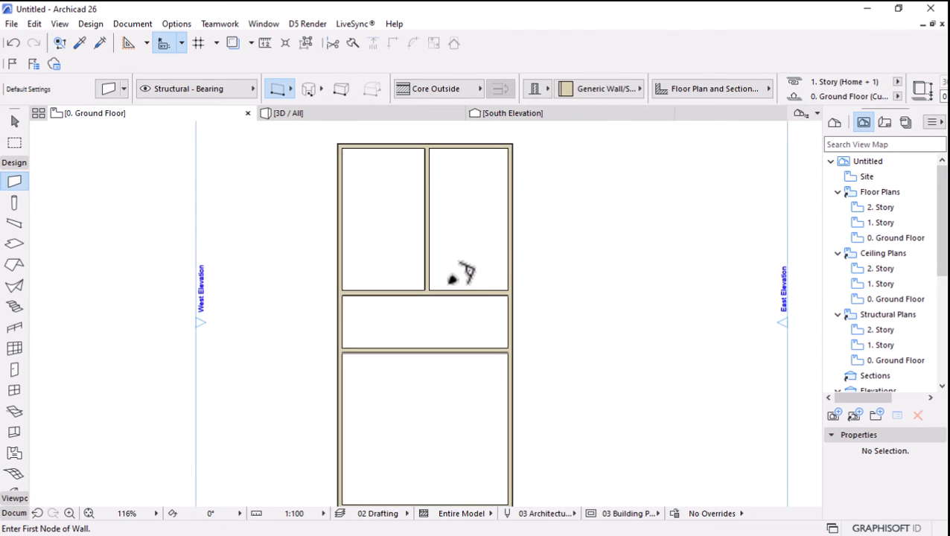
{"action": "scroll", "coordinate": [463, 272], "scroll_direction": "down", "scroll_amount": 1}
{"action": "scroll", "coordinate": [460, 274], "scroll_direction": "down", "scroll_amount": 1}
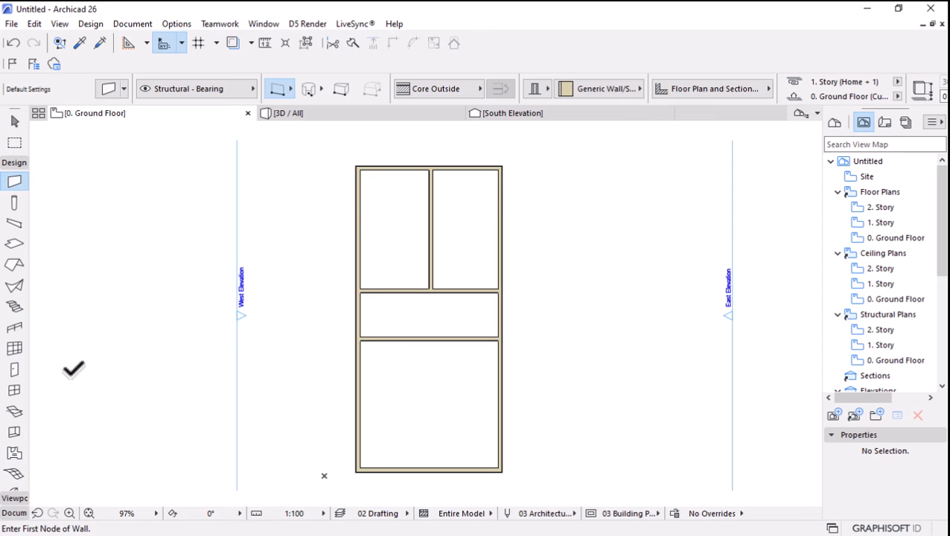
Place a Double Door with 2 Sidelights, Transom 26 in the west outer wall, between the two horizontal partitions.
{"action": "left_click", "coordinate": [14, 370]}
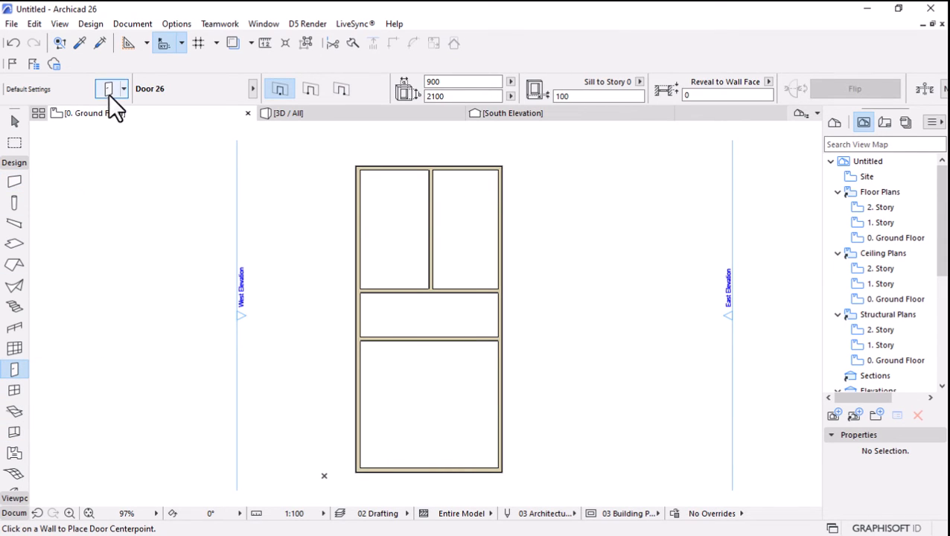
{"action": "left_click", "coordinate": [108, 92]}
{"action": "scroll", "coordinate": [365, 403], "scroll_direction": "down", "scroll_amount": 3}
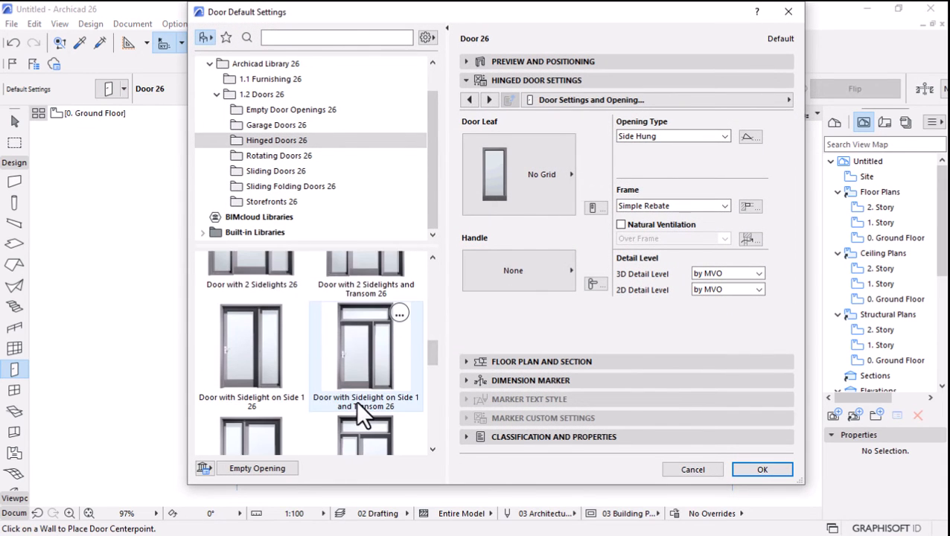
{"action": "left_click", "coordinate": [262, 172]}
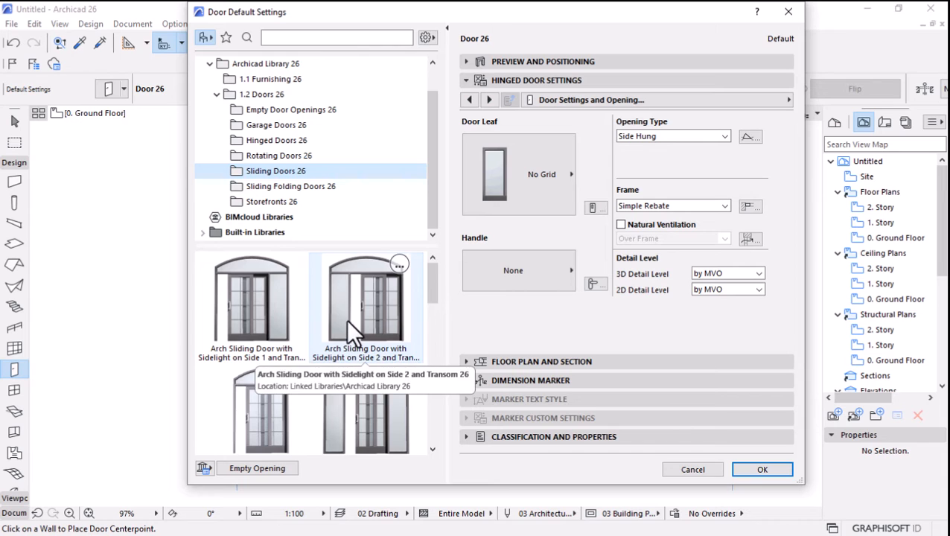
{"action": "left_click", "coordinate": [268, 141]}
{"action": "scroll", "coordinate": [333, 380], "scroll_direction": "down", "scroll_amount": 5}
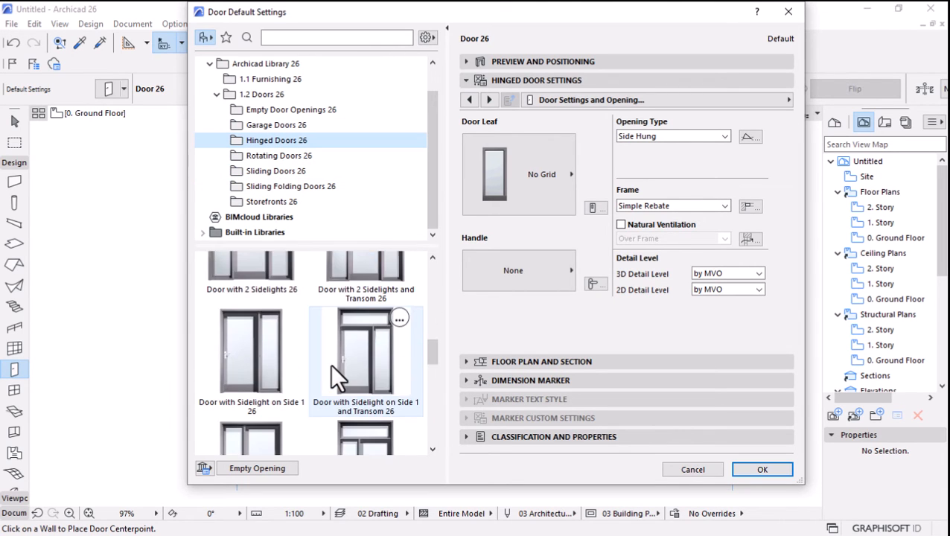
{"action": "scroll", "coordinate": [330, 362], "scroll_direction": "down", "scroll_amount": 5}
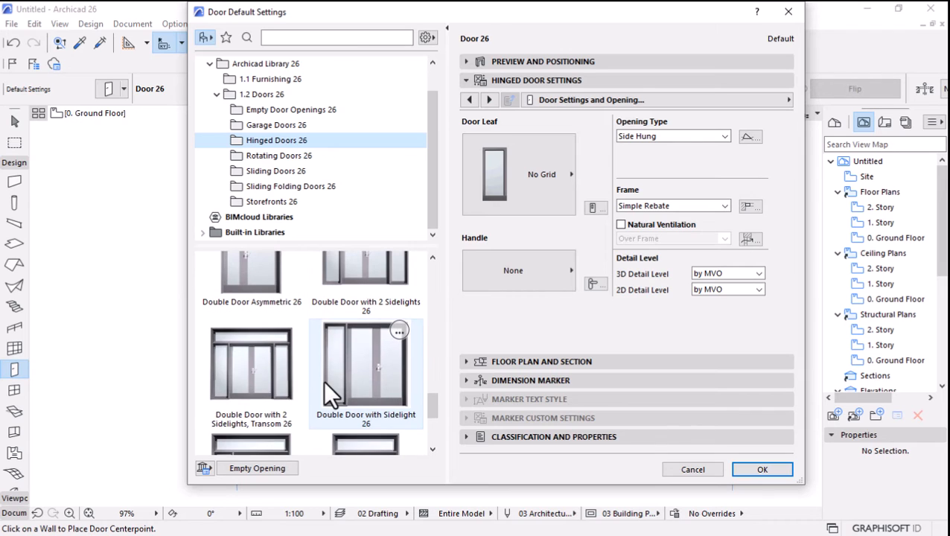
{"action": "left_click", "coordinate": [244, 370]}
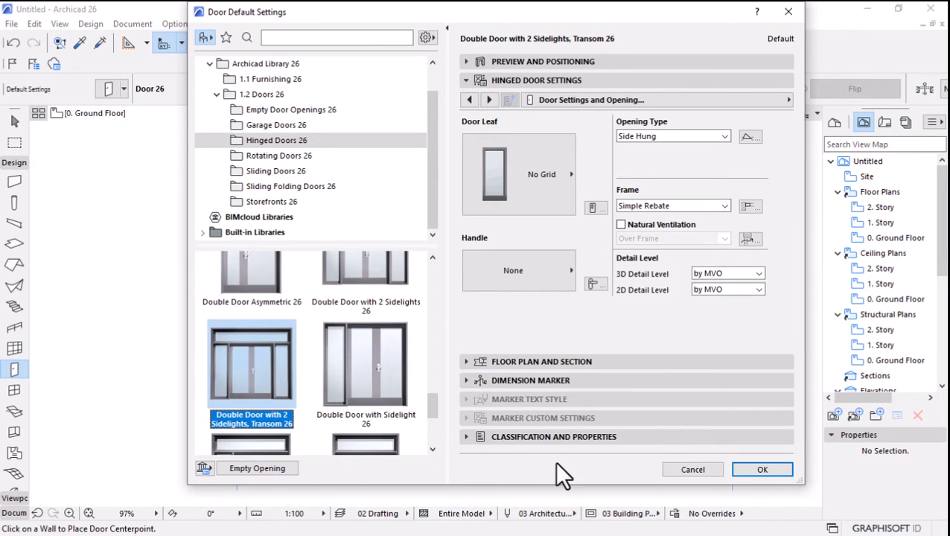
{"action": "left_click", "coordinate": [760, 472]}
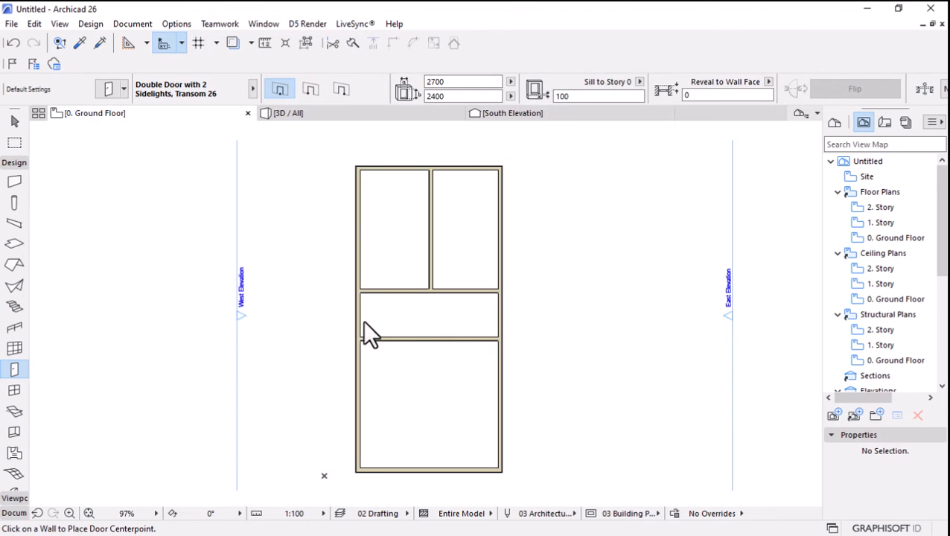
{"action": "left_click", "coordinate": [362, 313]}
Choose Door 26 from the Hinged Doors 26 library folder as the default door.
{"action": "key", "text": "ctrl+t"}
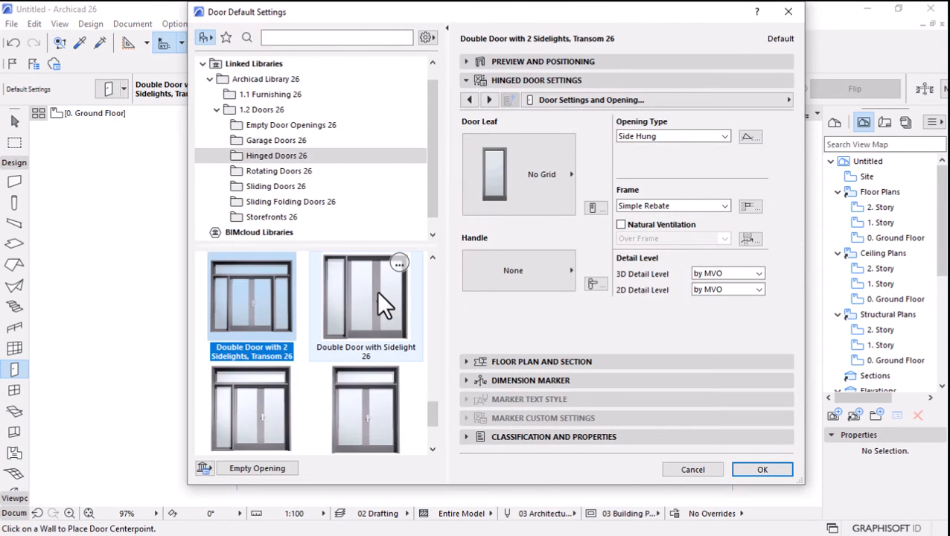
{"action": "scroll", "coordinate": [379, 324], "scroll_direction": "down", "scroll_amount": 1}
{"action": "scroll", "coordinate": [380, 332], "scroll_direction": "down", "scroll_amount": 1}
{"action": "scroll", "coordinate": [380, 352], "scroll_direction": "up", "scroll_amount": 1}
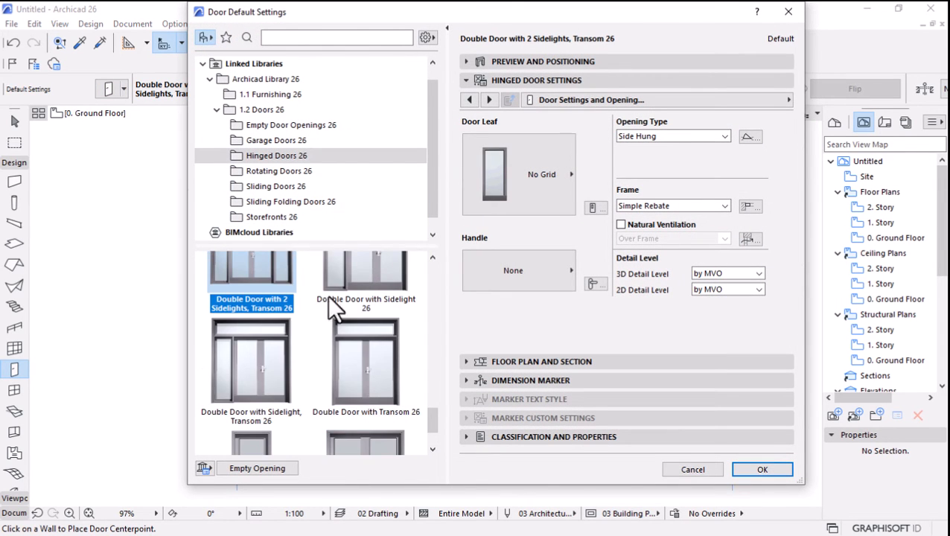
{"action": "scroll", "coordinate": [354, 304], "scroll_direction": "up", "scroll_amount": 2}
{"action": "scroll", "coordinate": [354, 303], "scroll_direction": "up", "scroll_amount": 4}
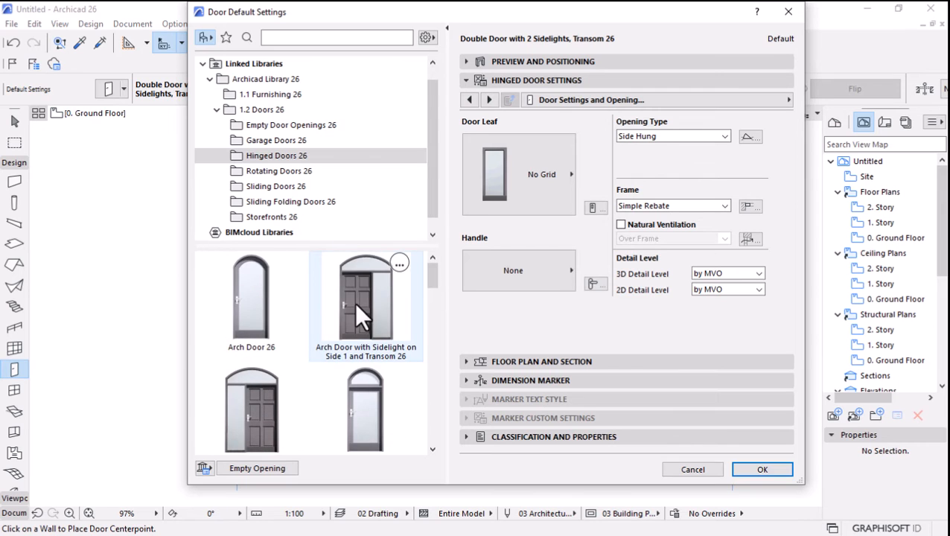
{"action": "scroll", "coordinate": [376, 428], "scroll_direction": "down", "scroll_amount": 2}
{"action": "scroll", "coordinate": [367, 351], "scroll_direction": "up", "scroll_amount": 2}
{"action": "scroll", "coordinate": [367, 349], "scroll_direction": "down", "scroll_amount": 2}
{"action": "scroll", "coordinate": [367, 348], "scroll_direction": "down", "scroll_amount": 2}
{"action": "left_click", "coordinate": [363, 359]}
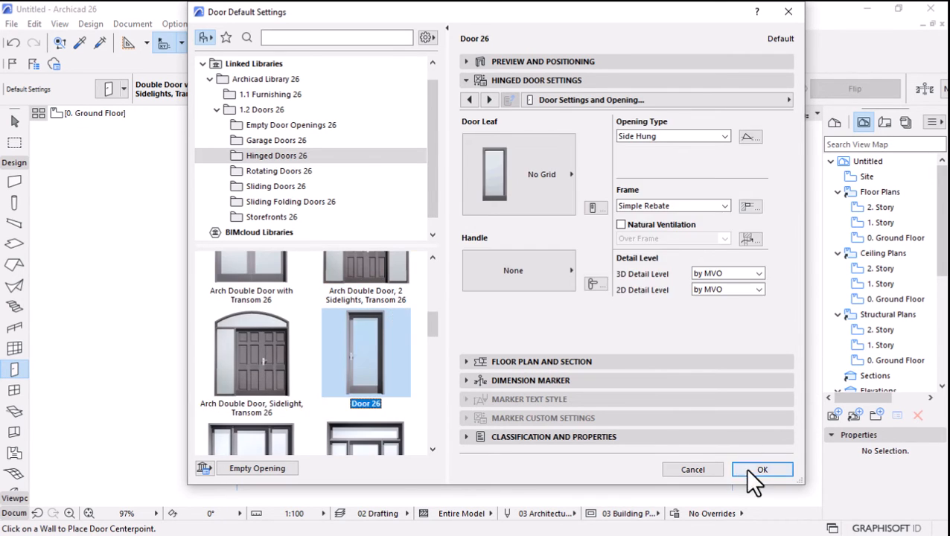
{"action": "left_click", "coordinate": [761, 469]}
Place two single doors in the upper horizontal partition, one on each side of the vertical partition, both opening into the upper rooms.
{"action": "scroll", "coordinate": [418, 284], "scroll_direction": "up", "scroll_amount": 3}
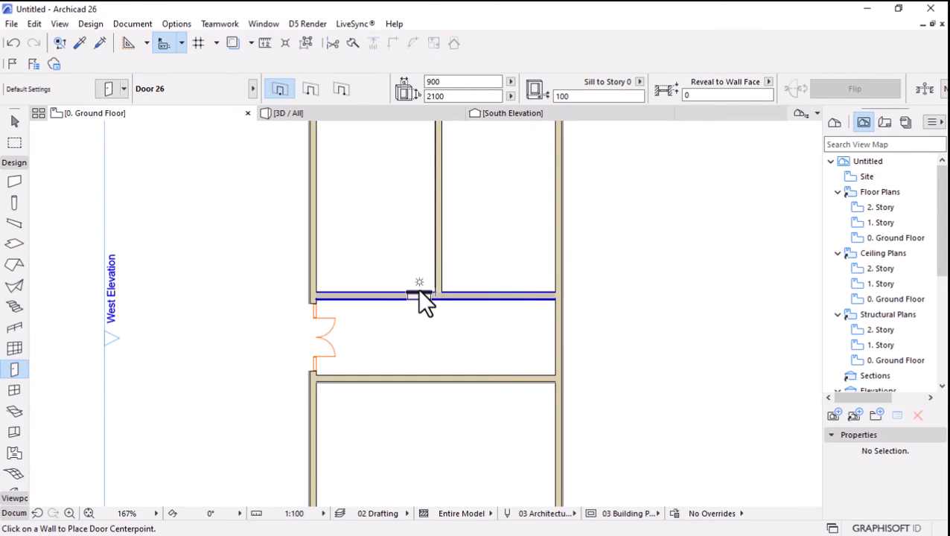
{"action": "left_click", "coordinate": [418, 295]}
{"action": "left_click", "coordinate": [464, 289]}
{"action": "scroll", "coordinate": [464, 289], "scroll_direction": "up", "scroll_amount": 5}
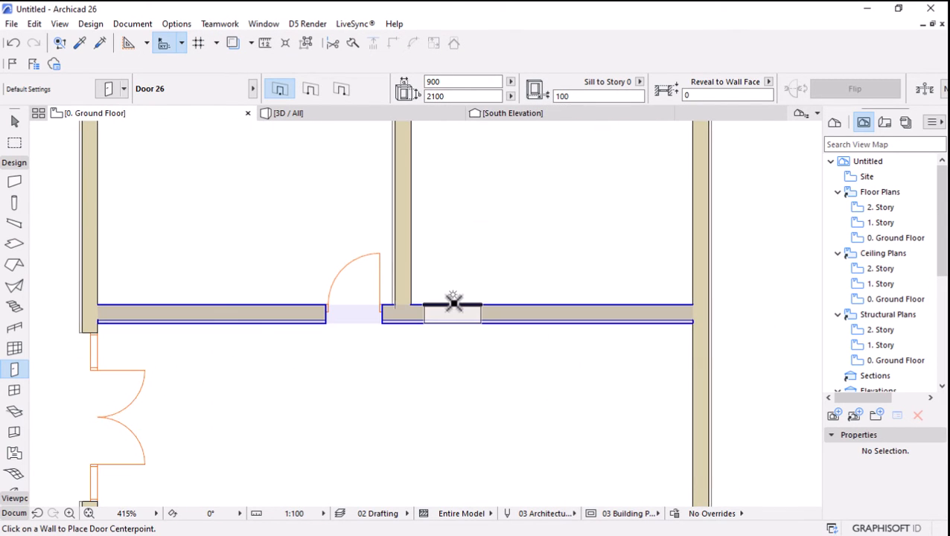
{"action": "left_click", "coordinate": [450, 300]}
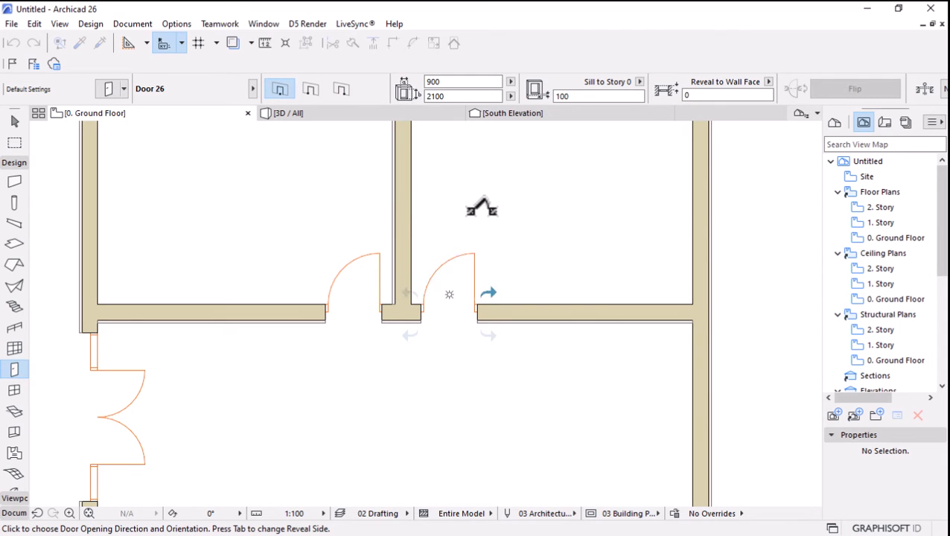
{"action": "left_click", "coordinate": [429, 183]}
Choose Sliding Door with 2 Sidelights 26 from the Sliding Doors 26 library folder as the default door.
{"action": "scroll", "coordinate": [416, 367], "scroll_direction": "down", "scroll_amount": 5}
{"action": "scroll", "coordinate": [385, 380], "scroll_direction": "up", "scroll_amount": 2}
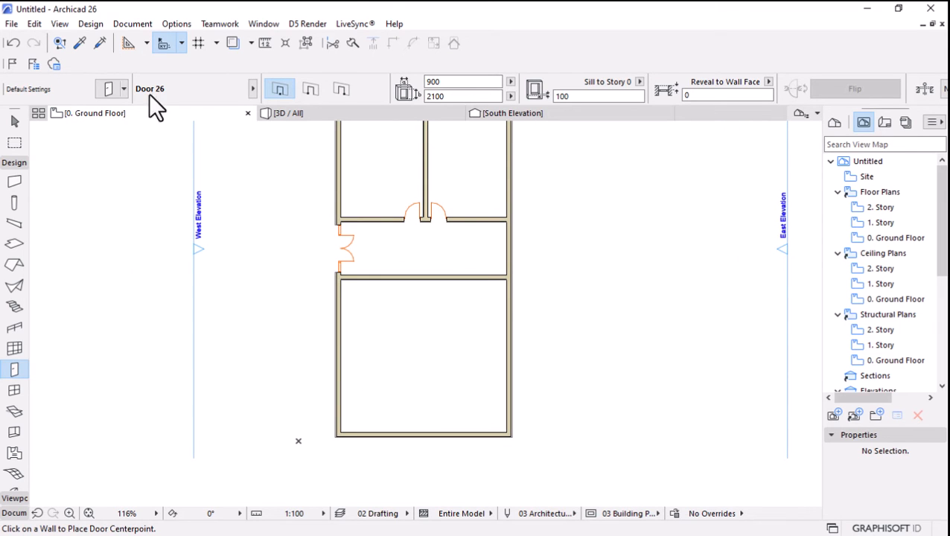
{"action": "key", "text": "ctrl+t"}
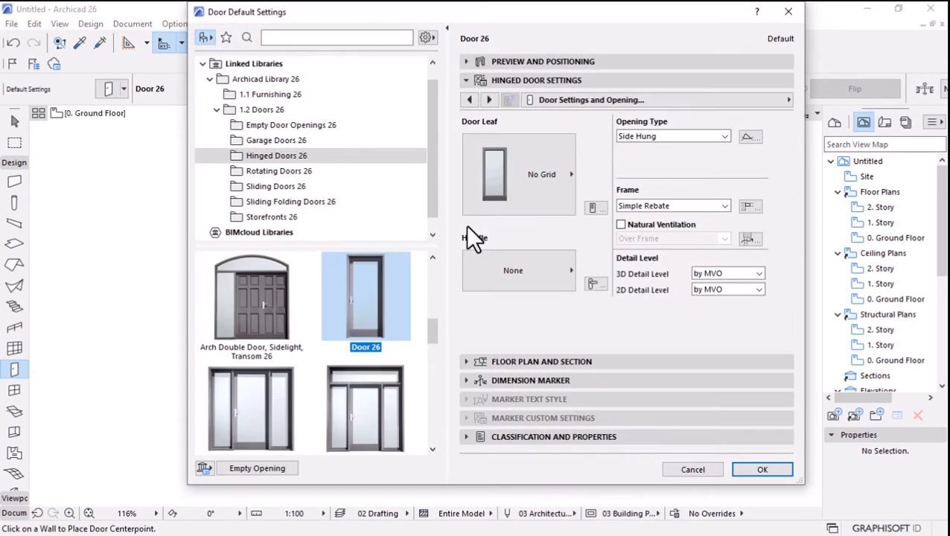
{"action": "left_click", "coordinate": [272, 188]}
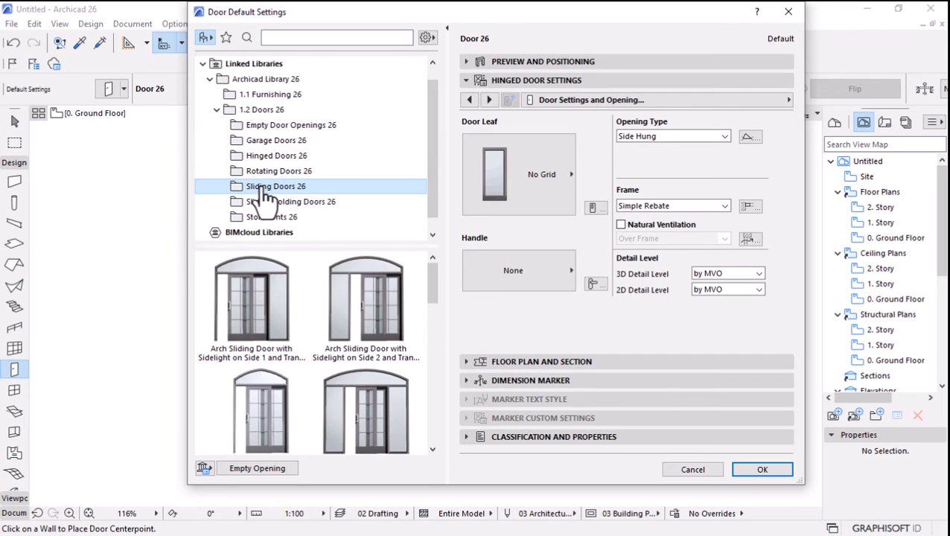
{"action": "scroll", "coordinate": [332, 320], "scroll_direction": "down", "scroll_amount": 8}
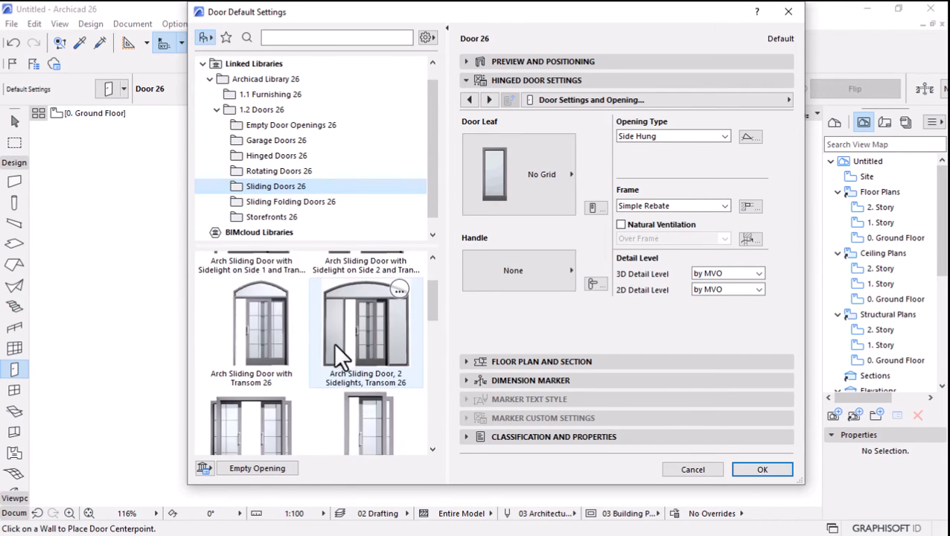
{"action": "scroll", "coordinate": [324, 370], "scroll_direction": "down", "scroll_amount": 2}
{"action": "scroll", "coordinate": [323, 372], "scroll_direction": "up", "scroll_amount": 5}
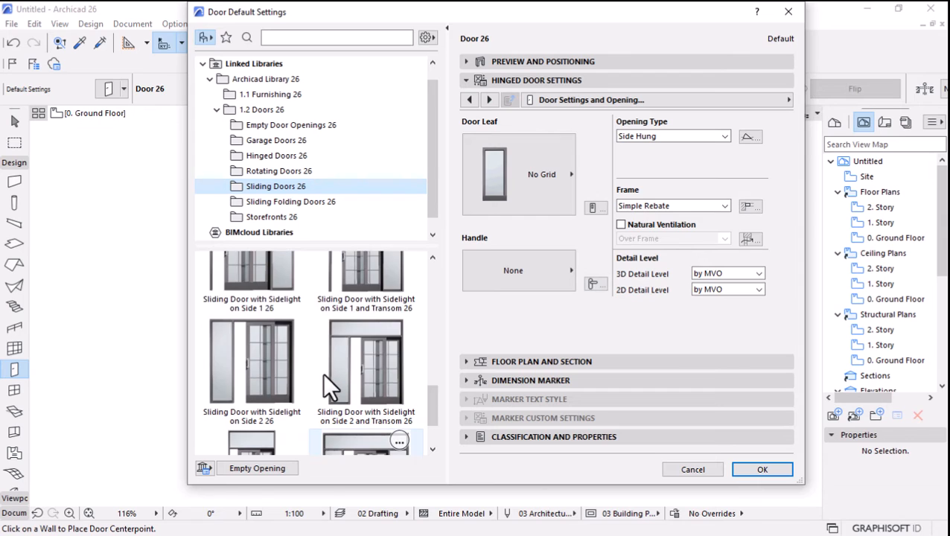
{"action": "scroll", "coordinate": [322, 372], "scroll_direction": "up", "scroll_amount": 2}
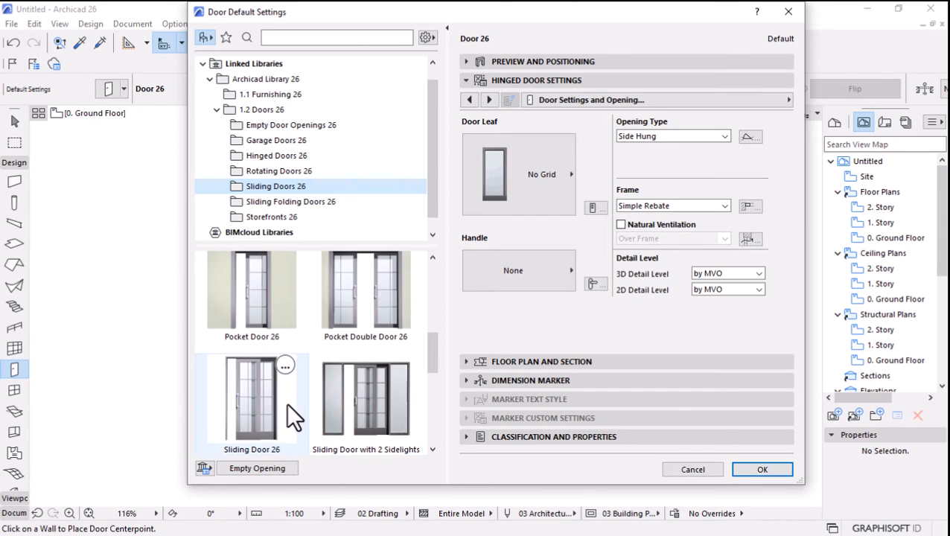
{"action": "left_click", "coordinate": [366, 402]}
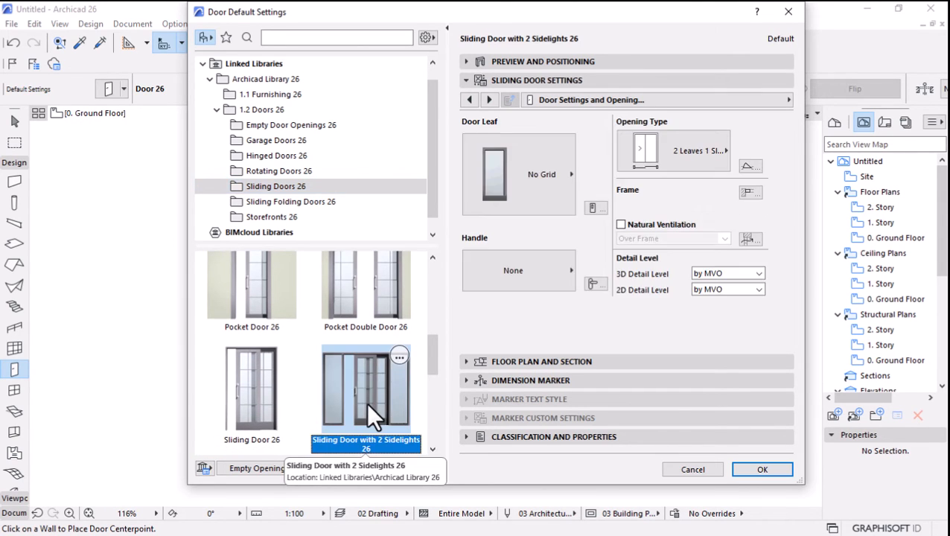
{"action": "left_click", "coordinate": [768, 470]}
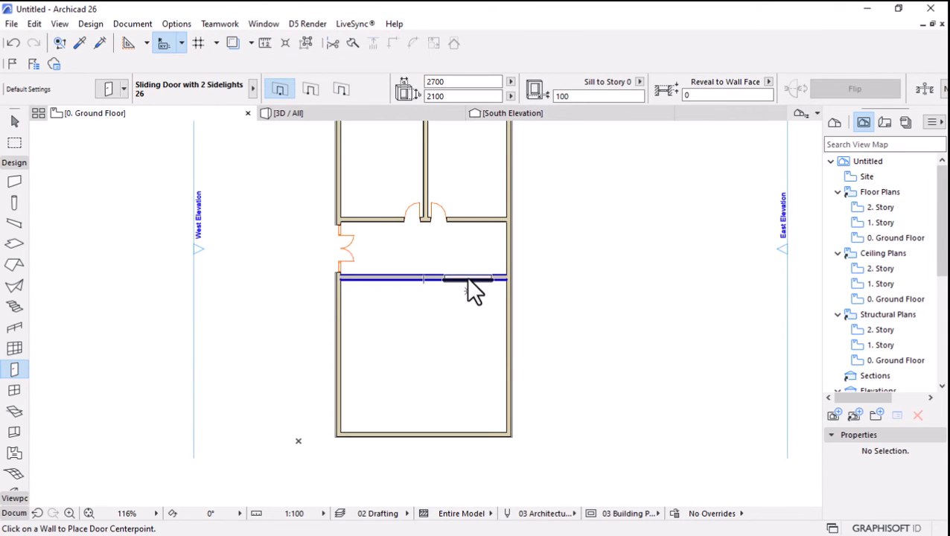
Place the sliding door in the lower horizontal partition, near its east end.
{"action": "left_click", "coordinate": [467, 277]}
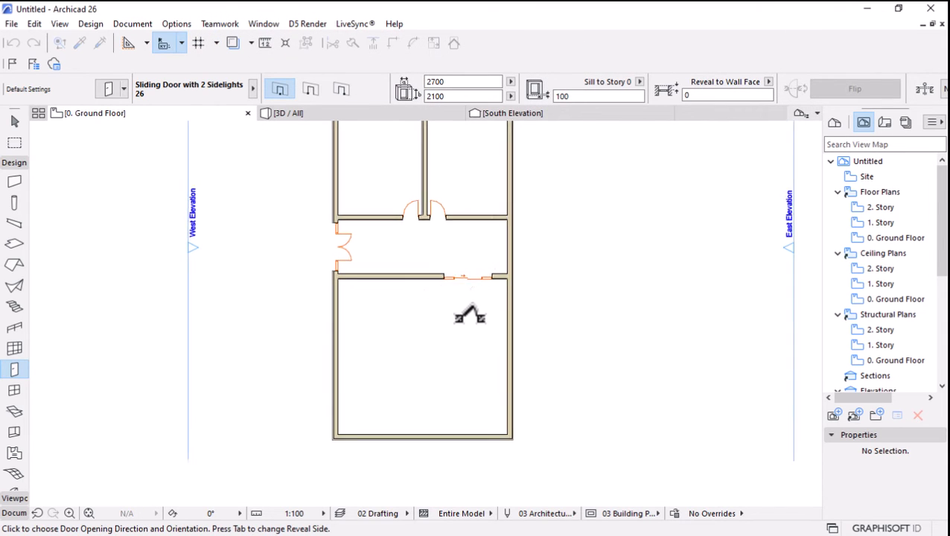
{"action": "scroll", "coordinate": [470, 316], "scroll_direction": "up", "scroll_amount": 3}
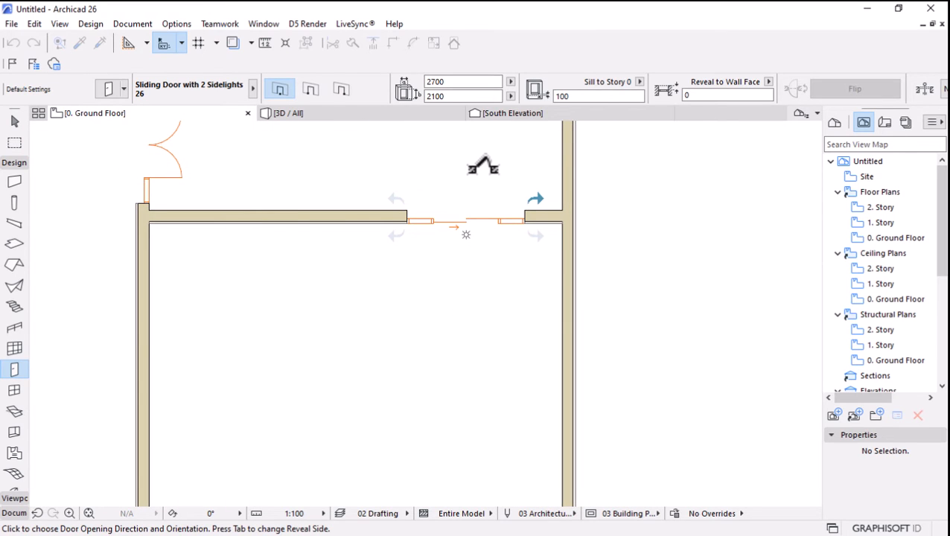
{"action": "left_click", "coordinate": [467, 235]}
Choose Horizontal Multi-Sash Window 26 from the Basic Windows 26 library folder as the default window.
{"action": "scroll", "coordinate": [445, 283], "scroll_direction": "down", "scroll_amount": 4}
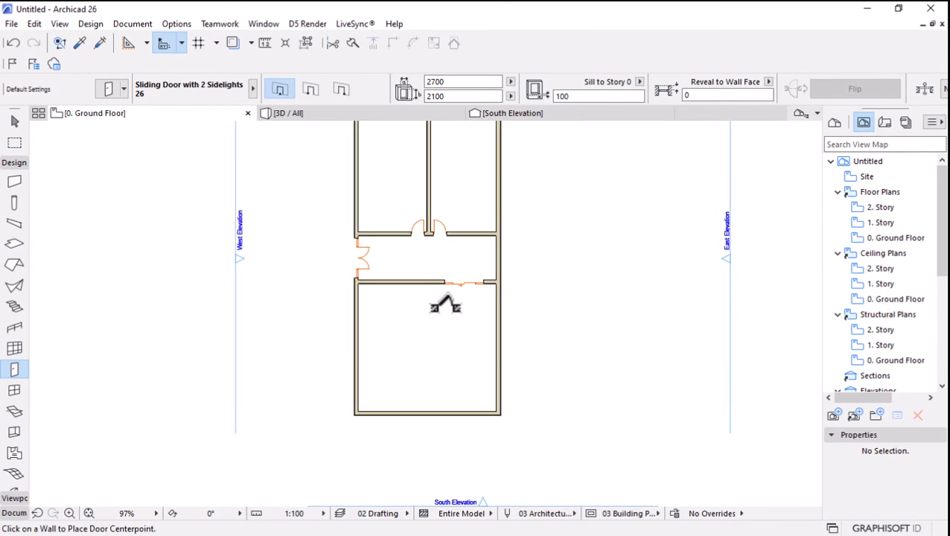
{"action": "scroll", "coordinate": [469, 163], "scroll_direction": "up", "scroll_amount": 1}
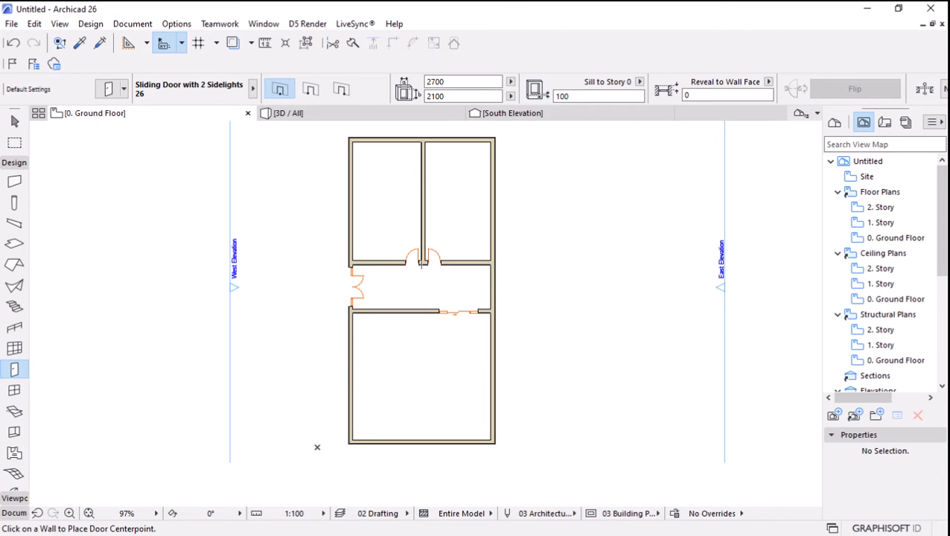
{"action": "left_click", "coordinate": [14, 390]}
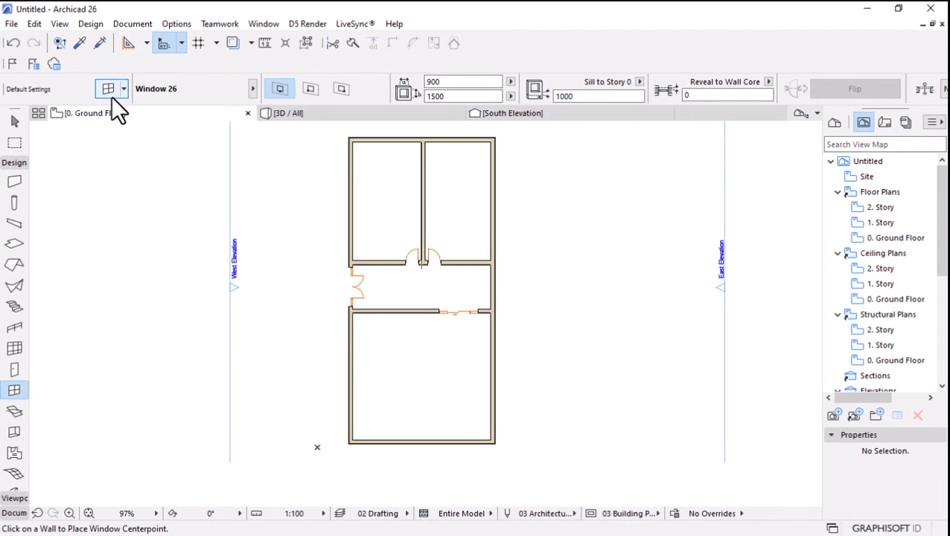
{"action": "key", "text": "ctrl+t"}
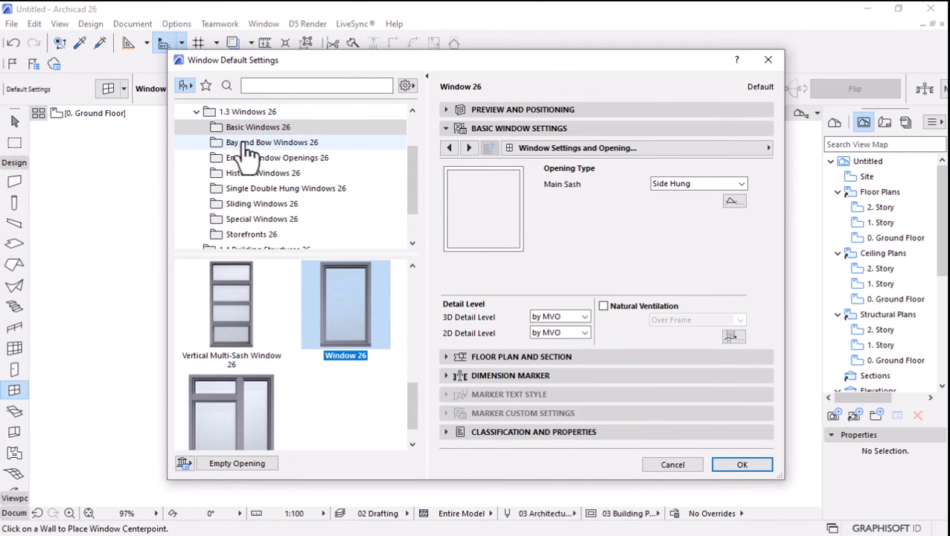
{"action": "left_click", "coordinate": [245, 129]}
{"action": "scroll", "coordinate": [265, 350], "scroll_direction": "up", "scroll_amount": 5}
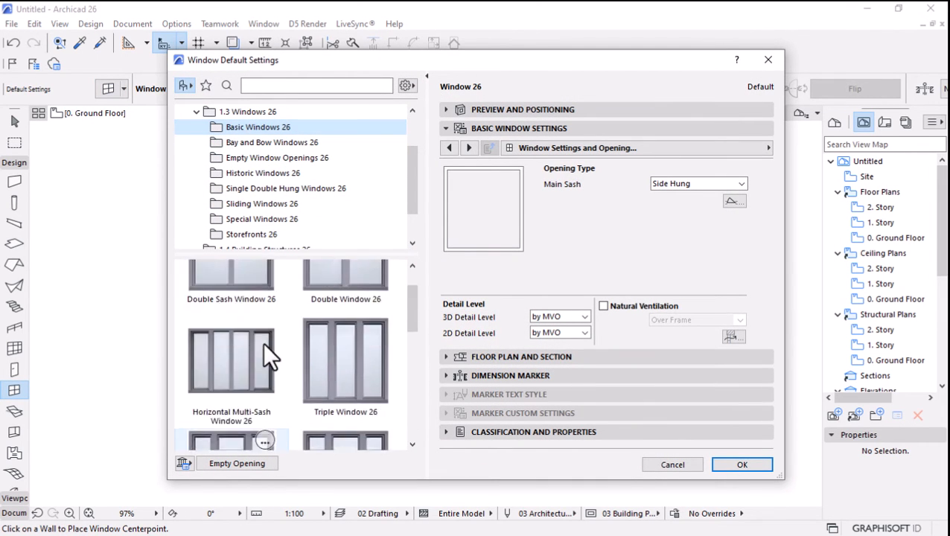
{"action": "scroll", "coordinate": [263, 356], "scroll_direction": "up", "scroll_amount": 1}
{"action": "scroll", "coordinate": [235, 387], "scroll_direction": "down", "scroll_amount": 1}
{"action": "left_click", "coordinate": [227, 363]}
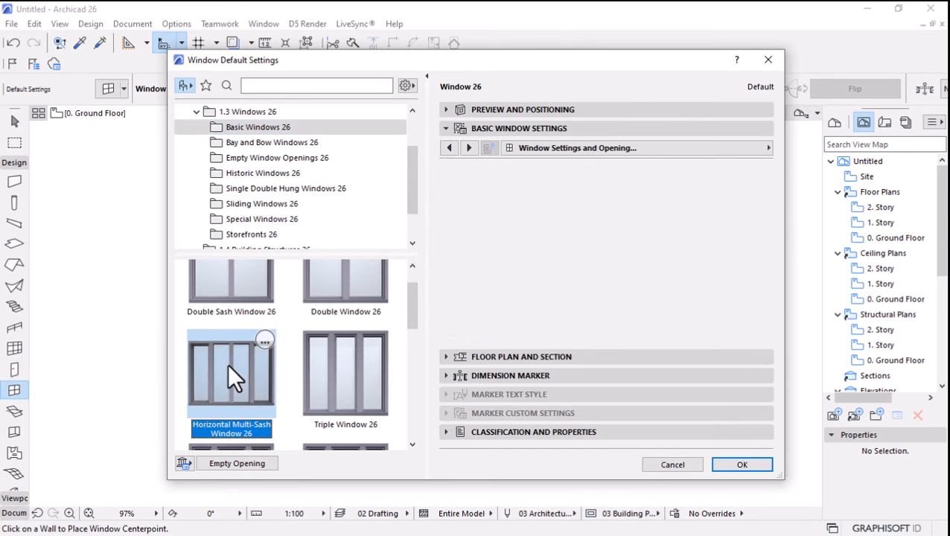
{"action": "left_click", "coordinate": [722, 468]}
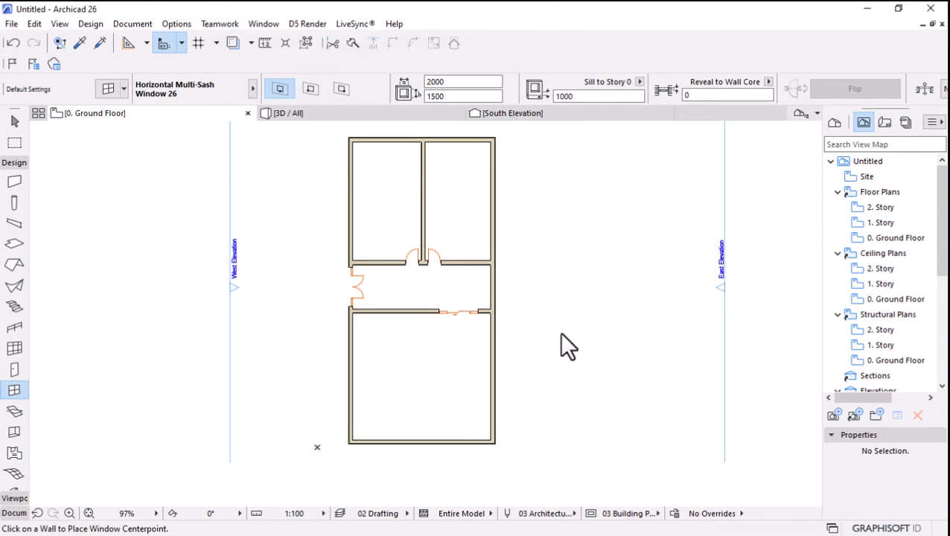
Place the 2000 by 1500 multi-sash window in the west outer wall of the upper west room.
{"action": "scroll", "coordinate": [376, 197], "scroll_direction": "up", "scroll_amount": 2}
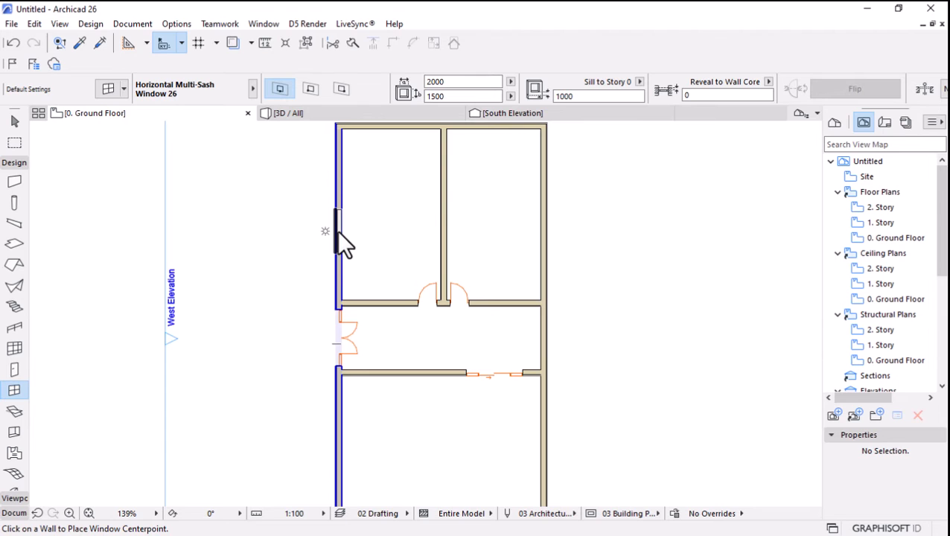
{"action": "left_click", "coordinate": [338, 231]}
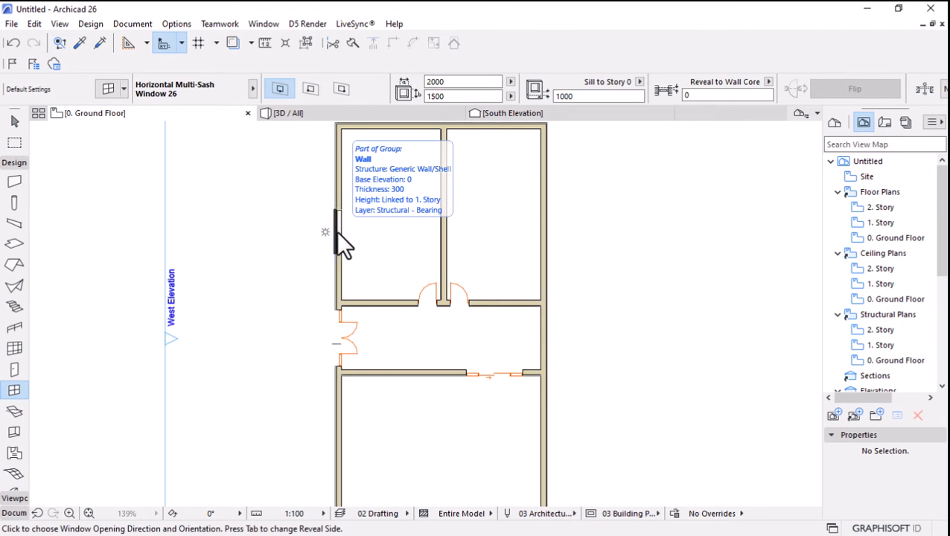
{"action": "left_click", "coordinate": [286, 227]}
{"action": "scroll", "coordinate": [303, 186], "scroll_direction": "up", "scroll_amount": 5}
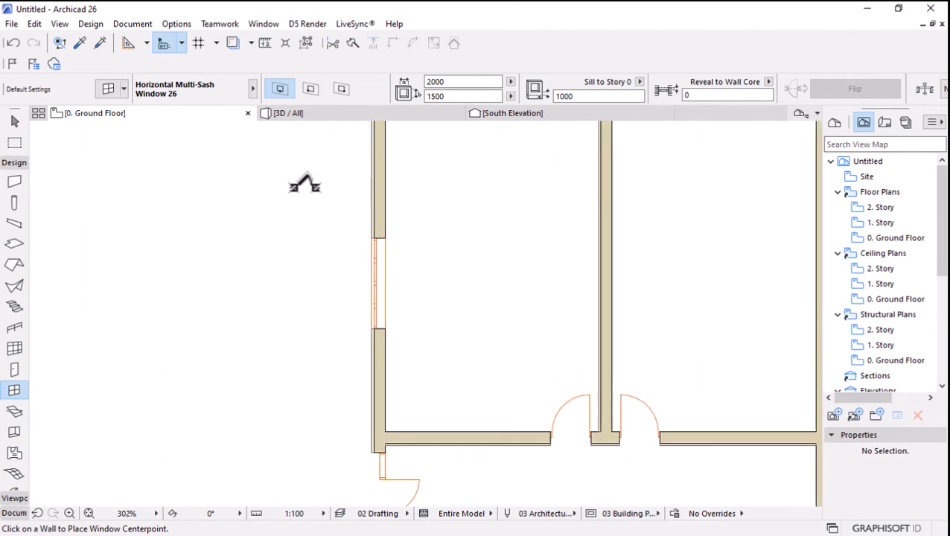
{"action": "left_click", "coordinate": [14, 121]}
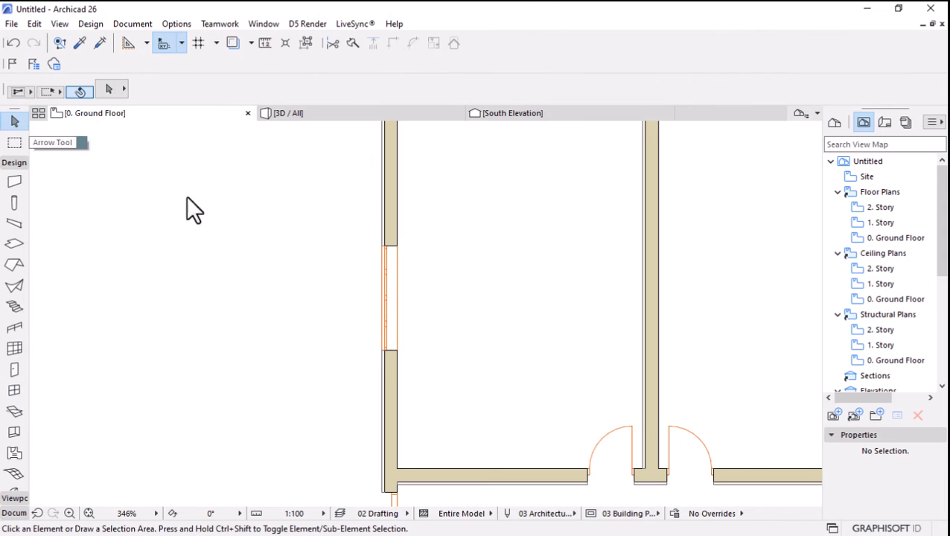
Set the width of the multi-sash window in the upper west room's outer wall to 3500.
{"action": "left_click", "coordinate": [397, 249]}
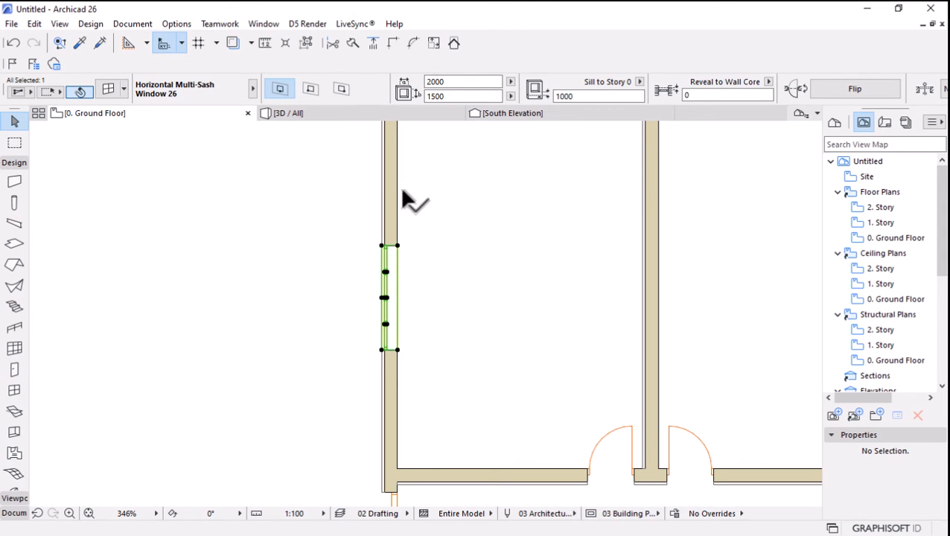
{"action": "double_click", "coordinate": [458, 83]}
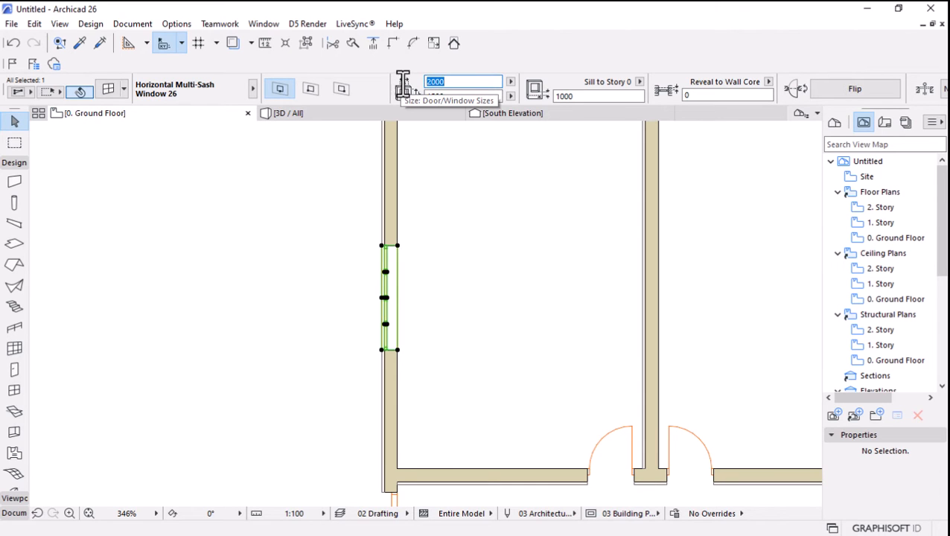
{"action": "type", "text": "3500"}
{"action": "key", "text": "Return"}
{"action": "scroll", "coordinate": [403, 218], "scroll_direction": "down", "scroll_amount": 6}
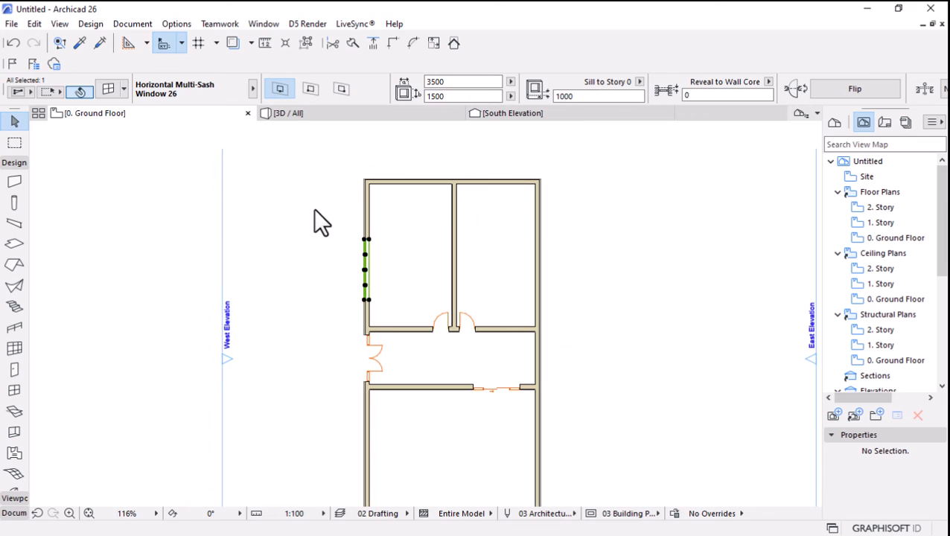
{"action": "key", "text": "Escape"}
{"action": "scroll", "coordinate": [394, 190], "scroll_direction": "up", "scroll_amount": 2}
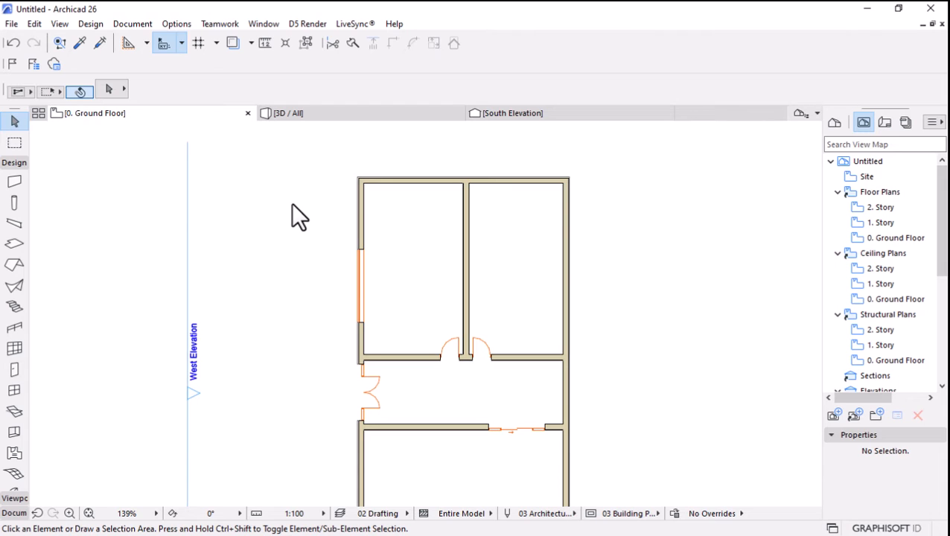
Choose Double Window 26 from the Basic Windows 26 folder as the default window, with width 3000 and height 1500.
{"action": "key", "text": "w"}
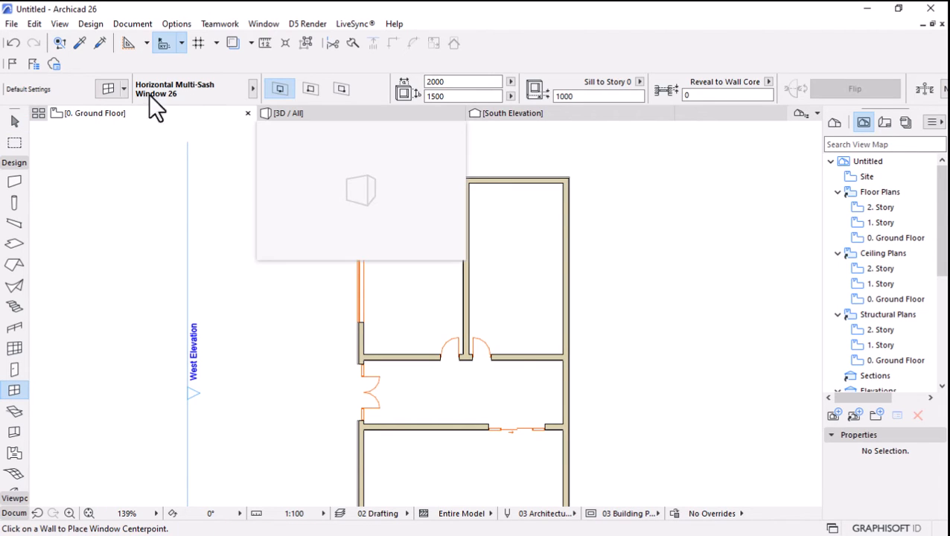
{"action": "left_click", "coordinate": [108, 87]}
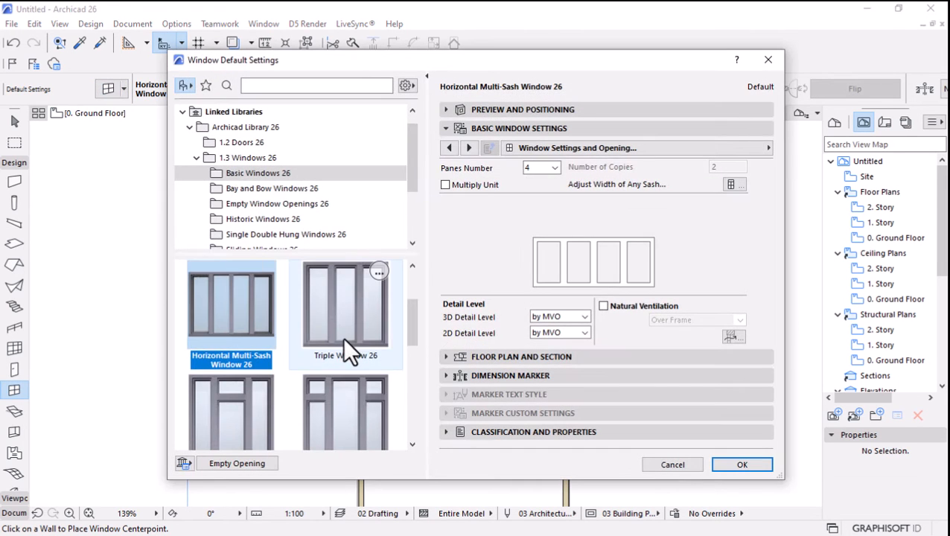
{"action": "scroll", "coordinate": [330, 349], "scroll_direction": "down", "scroll_amount": 2}
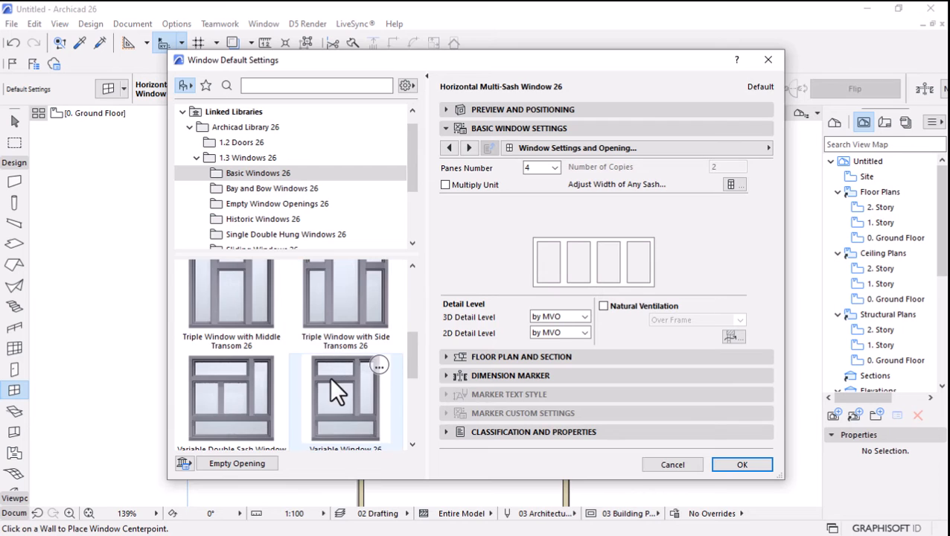
{"action": "scroll", "coordinate": [330, 377], "scroll_direction": "up", "scroll_amount": 4}
{"action": "left_click", "coordinate": [334, 317]}
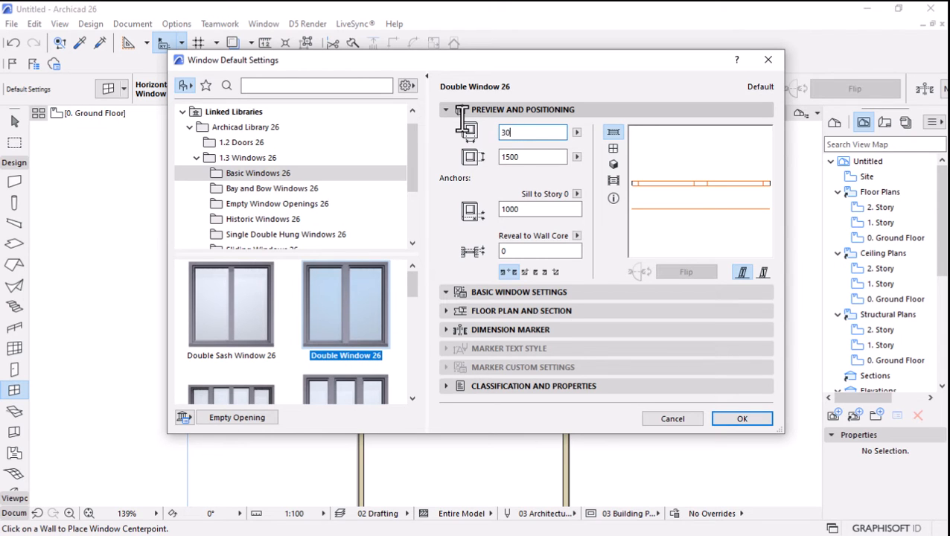
{"action": "left_click", "coordinate": [533, 157]}
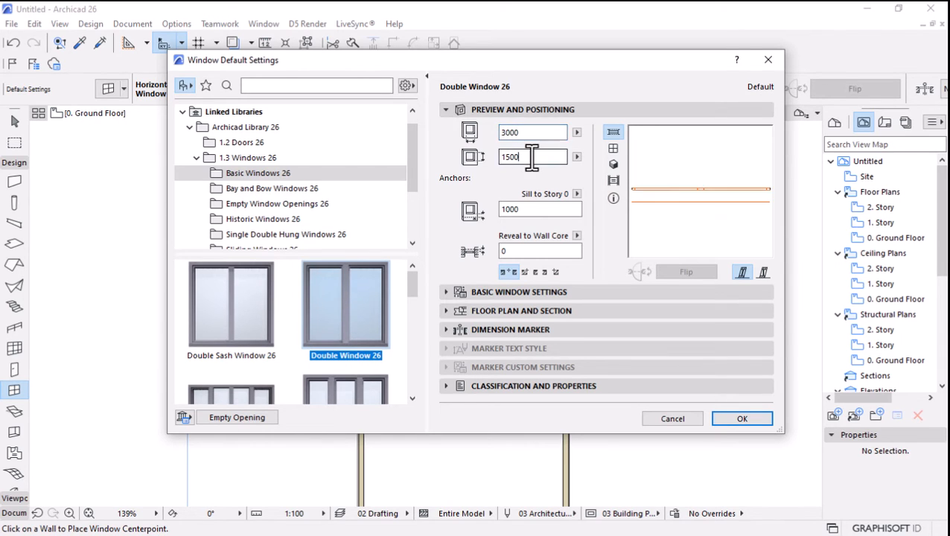
{"action": "left_click", "coordinate": [751, 424]}
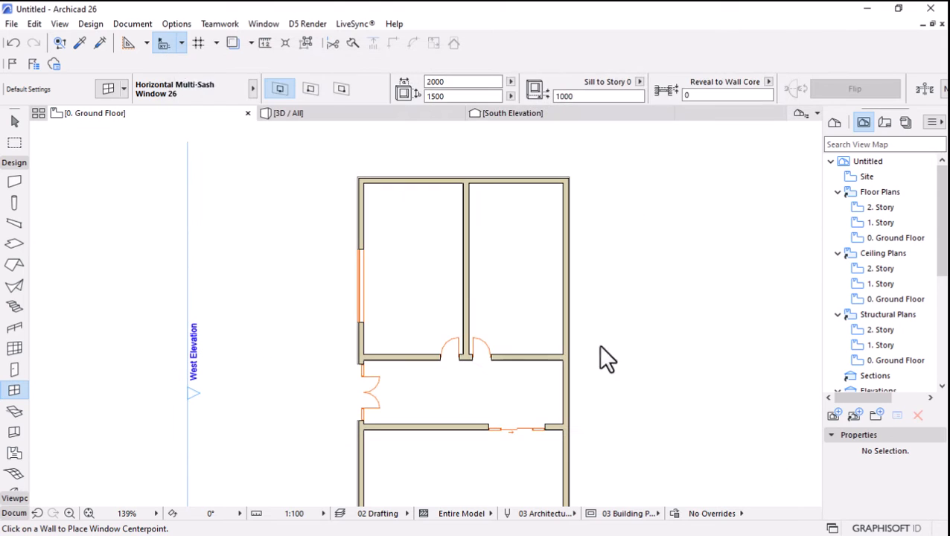
Place 3000 by 1500 double windows in the north outer wall, one for each of the two upper rooms.
{"action": "left_click", "coordinate": [522, 181]}
{"action": "left_click", "coordinate": [520, 153]}
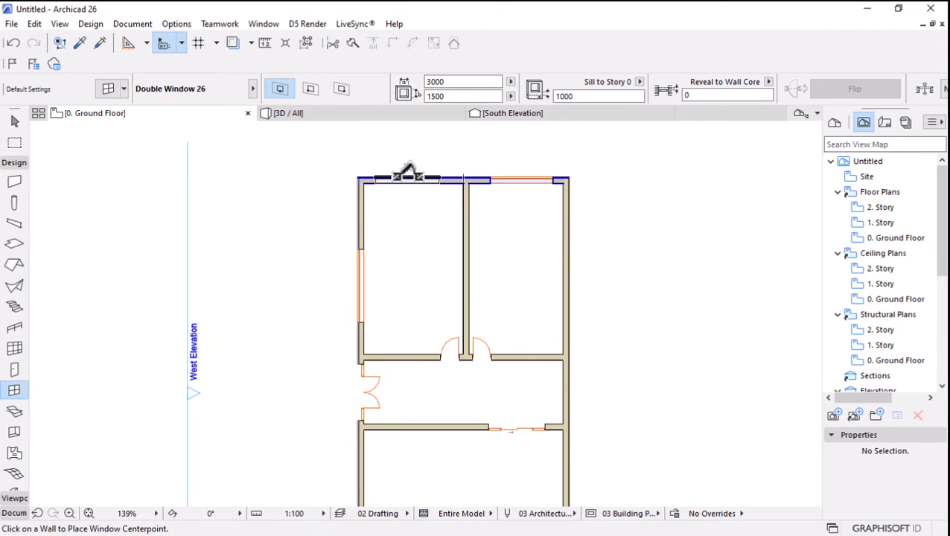
{"action": "scroll", "coordinate": [398, 333], "scroll_direction": "down", "scroll_amount": 3}
{"action": "scroll", "coordinate": [480, 292], "scroll_direction": "up", "scroll_amount": 2}
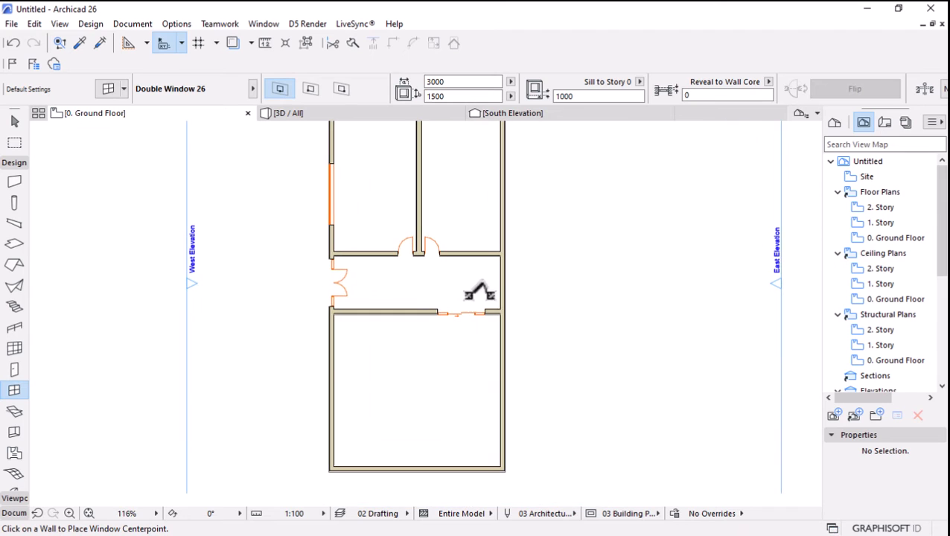
Place double windows in the upper east room's east wall and in the large lower room's west wall.
{"action": "left_click", "coordinate": [505, 193]}
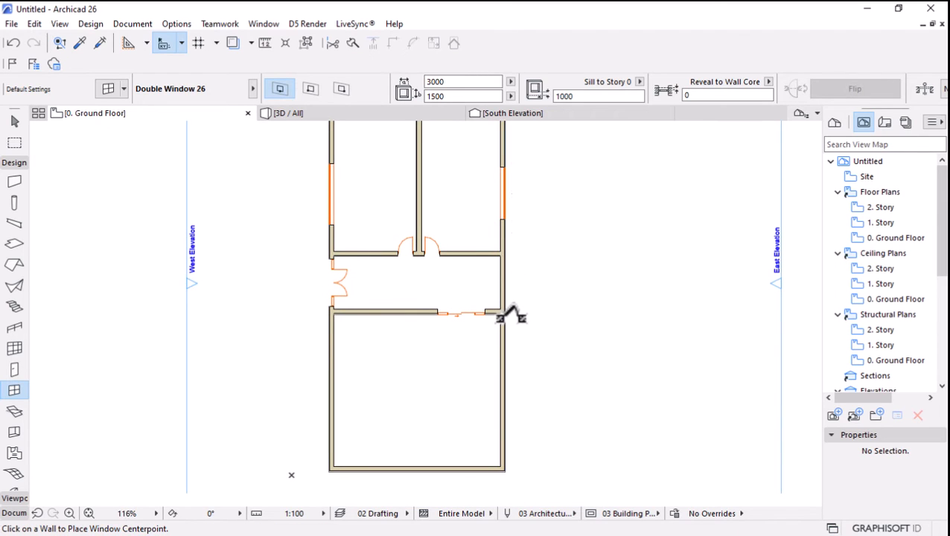
{"action": "scroll", "coordinate": [501, 318], "scroll_direction": "down", "scroll_amount": 1}
{"action": "left_click", "coordinate": [359, 400]}
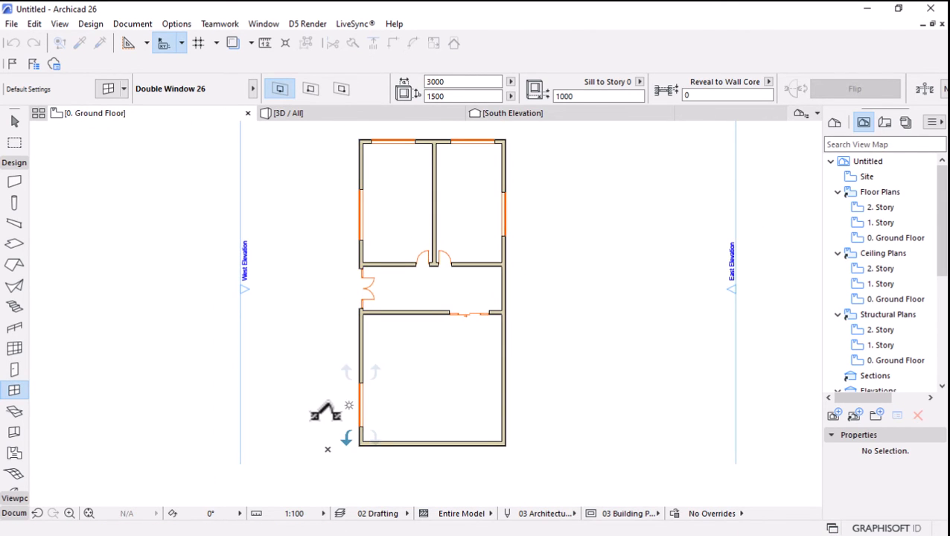
{"action": "left_click", "coordinate": [325, 412]}
{"action": "scroll", "coordinate": [452, 388], "scroll_direction": "down", "scroll_amount": 2}
{"action": "scroll", "coordinate": [452, 392], "scroll_direction": "up", "scroll_amount": 2}
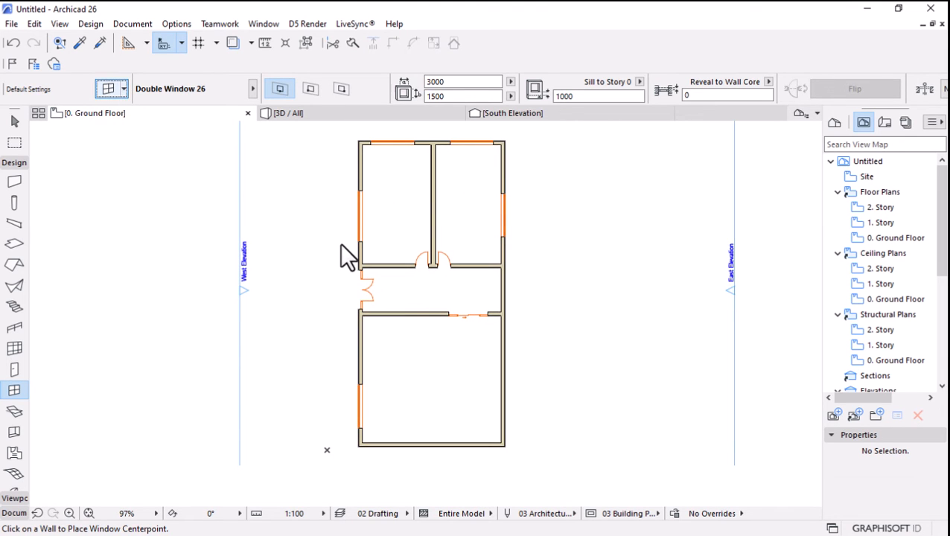
Choose Storefront Window with 2 Transoms 26 from the Storefronts 26 library folder as the default window.
{"action": "key", "text": "ctrl+t"}
{"action": "scroll", "coordinate": [317, 229], "scroll_direction": "down", "scroll_amount": 2}
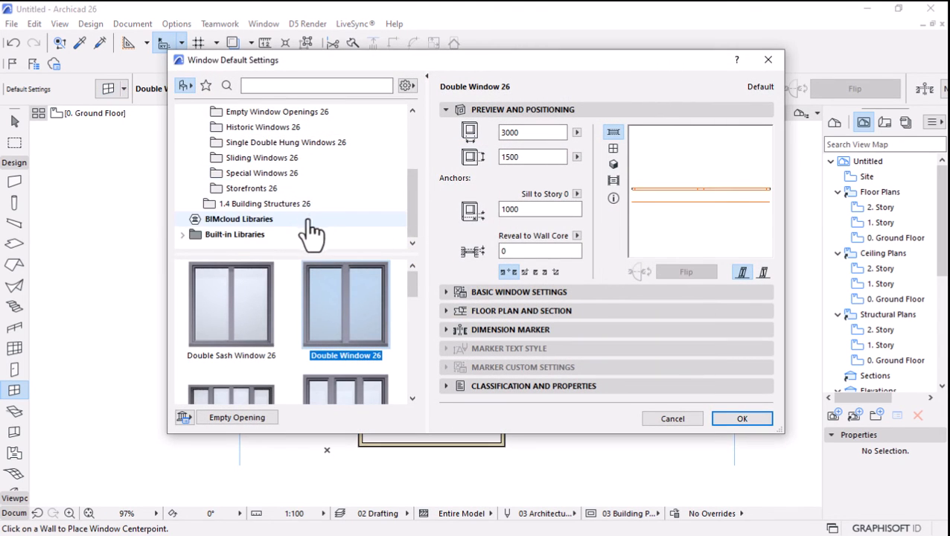
{"action": "left_click", "coordinate": [251, 191]}
{"action": "scroll", "coordinate": [301, 298], "scroll_direction": "down", "scroll_amount": 1}
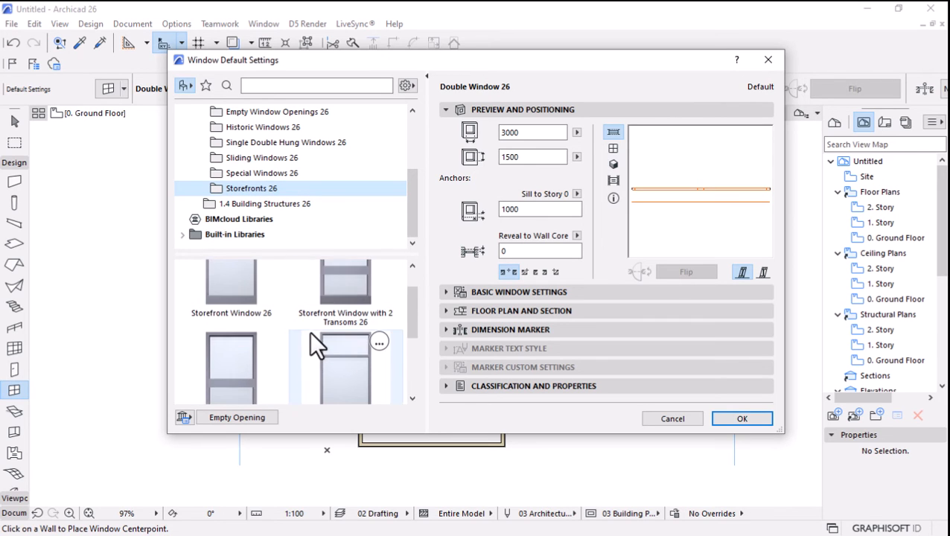
{"action": "left_click", "coordinate": [341, 279]}
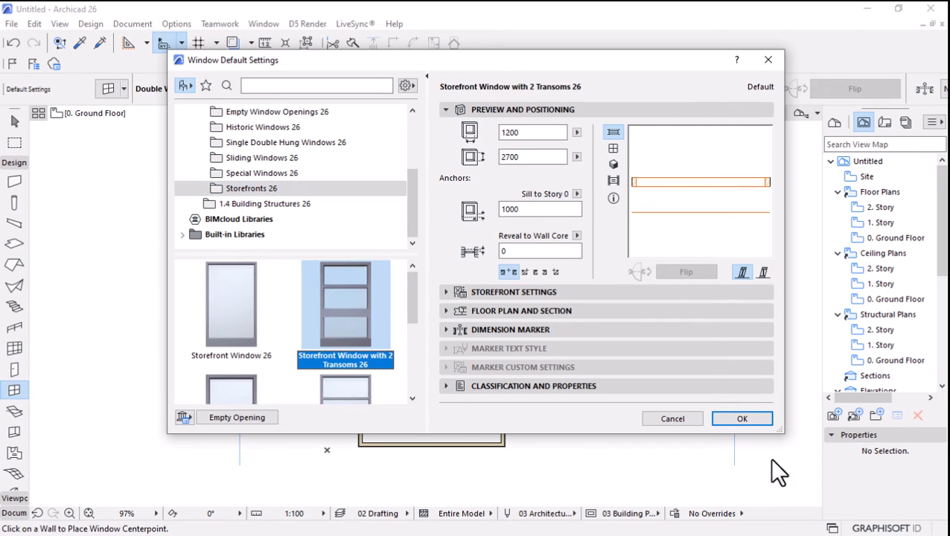
{"action": "left_click", "coordinate": [743, 418]}
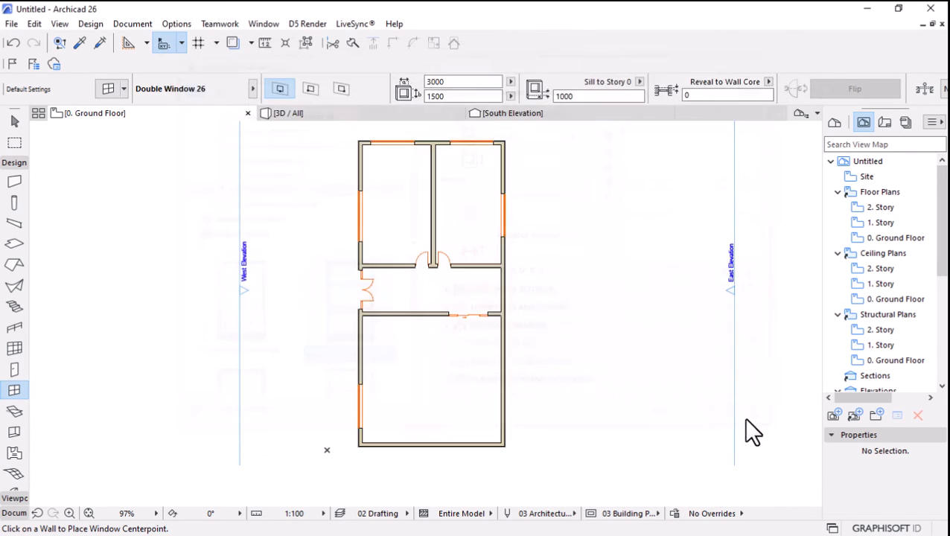
Place the 1200 by 2700 storefront window in the east outer wall at the end of the central corridor.
{"action": "left_click", "coordinate": [503, 286]}
{"action": "left_click", "coordinate": [535, 295]}
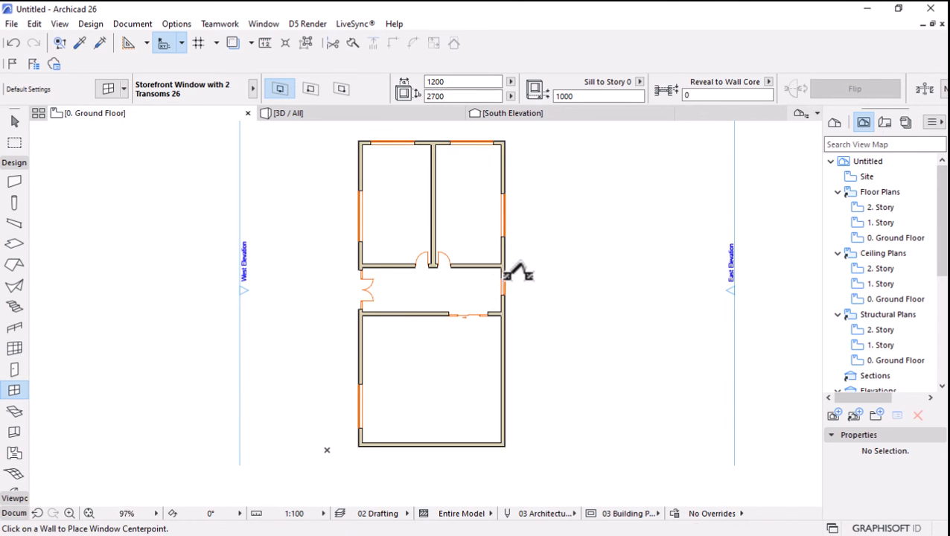
{"action": "scroll", "coordinate": [520, 272], "scroll_direction": "up", "scroll_amount": 4}
{"action": "key", "text": "Escape"}
Set the width of the storefront window in the corridor's east wall to 3000.
{"action": "left_click", "coordinate": [492, 280]}
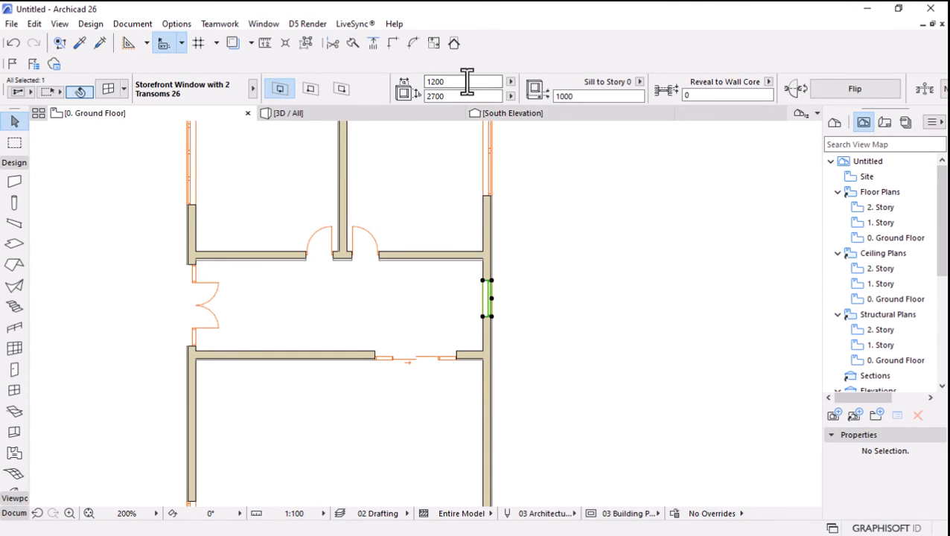
{"action": "left_click_drag", "start_coordinate": [468, 82], "coordinate": [354, 88]}
{"action": "type", "text": "3000"}
{"action": "key", "text": "Return"}
{"action": "scroll", "coordinate": [439, 331], "scroll_direction": "up", "scroll_amount": 2}
Reduce the width of the corridor's storefront window to 2500 and deselect it.
{"action": "left_click_drag", "start_coordinate": [463, 81], "coordinate": [277, 85]}
{"action": "type", "text": "250"}
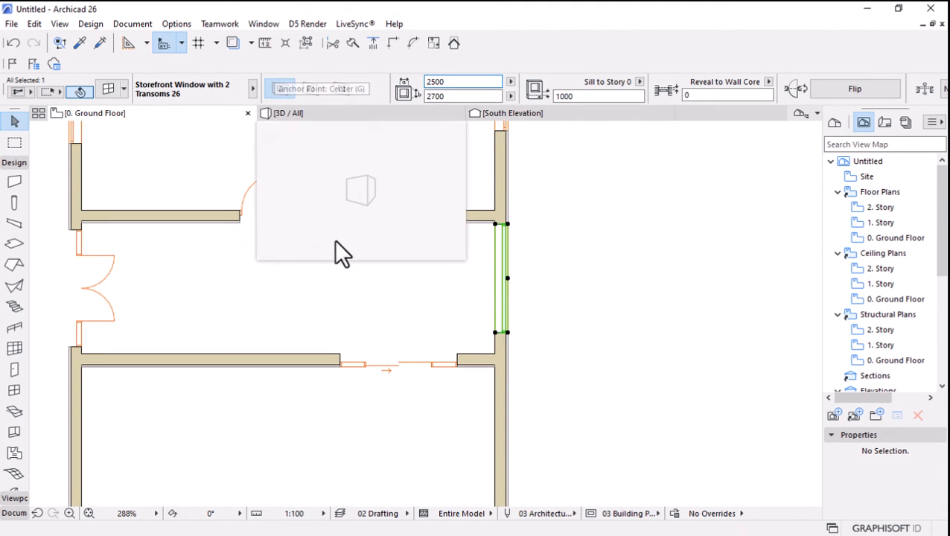
{"action": "left_click", "coordinate": [555, 287]}
{"action": "scroll", "coordinate": [542, 277], "scroll_direction": "down", "scroll_amount": 4}
{"action": "scroll", "coordinate": [492, 413], "scroll_direction": "down", "scroll_amount": 4}
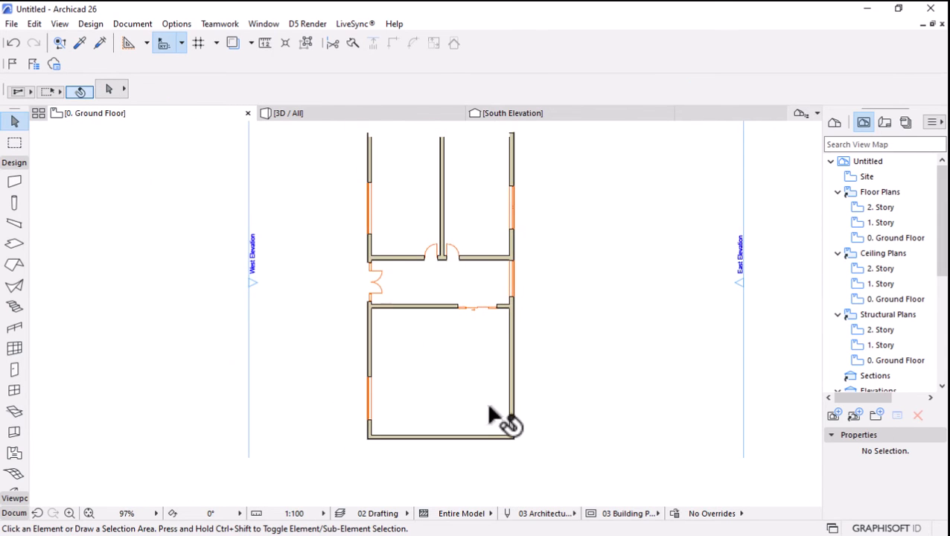
{"action": "scroll", "coordinate": [515, 399], "scroll_direction": "up", "scroll_amount": 2}
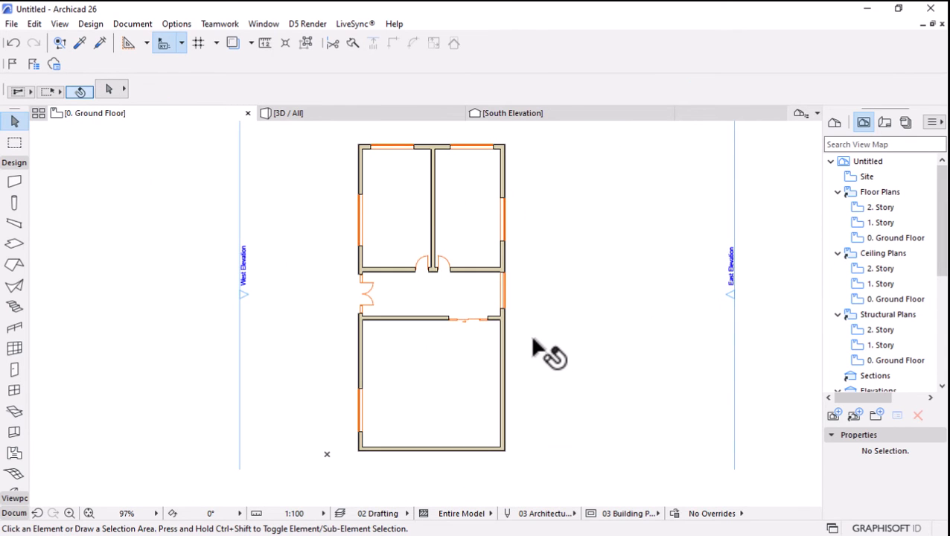
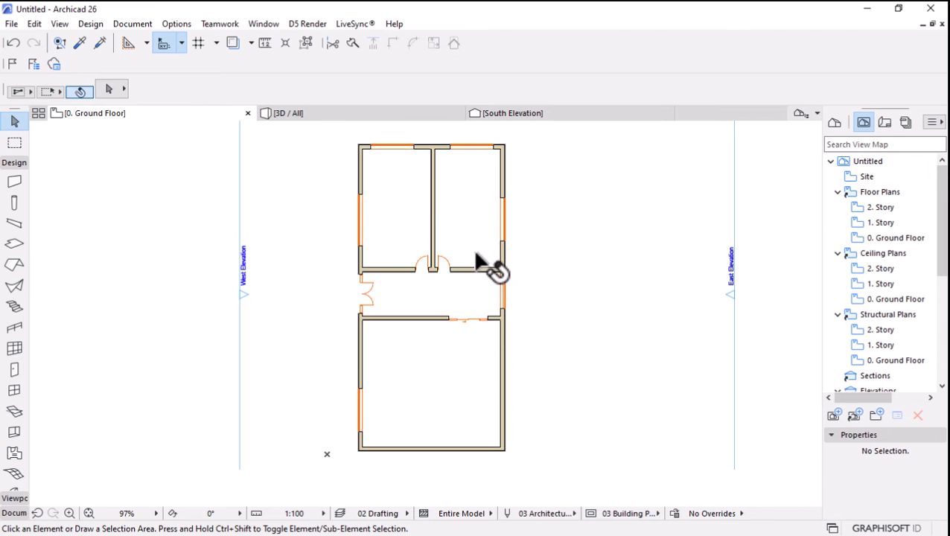
Choose Audience Seating 26 from the Furniture Layouts 26 library folder as the default object.
{"action": "scroll", "coordinate": [12, 209], "scroll_direction": "down", "scroll_amount": 3}
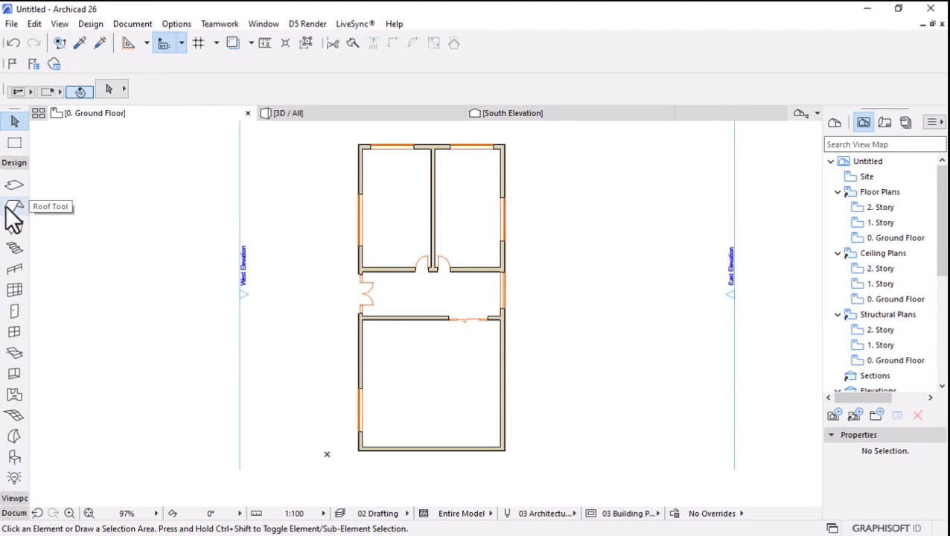
{"action": "left_click", "coordinate": [14, 457]}
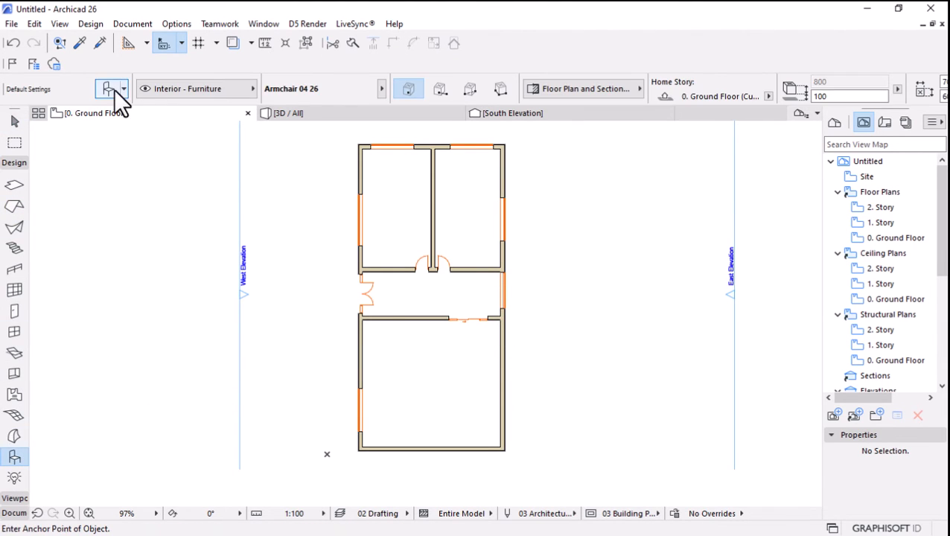
{"action": "key", "text": "ctrl+t"}
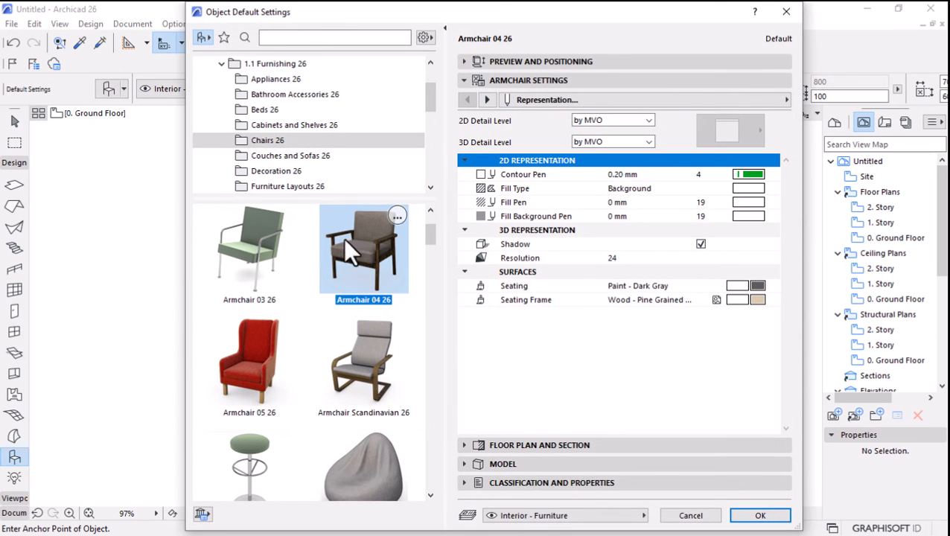
{"action": "scroll", "coordinate": [308, 132], "scroll_direction": "down", "scroll_amount": 1}
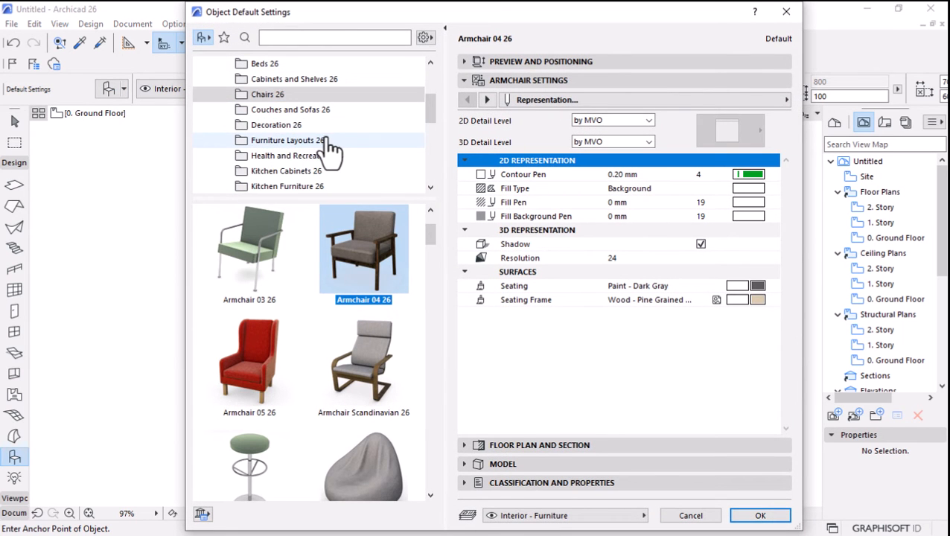
{"action": "scroll", "coordinate": [313, 141], "scroll_direction": "up", "scroll_amount": 2}
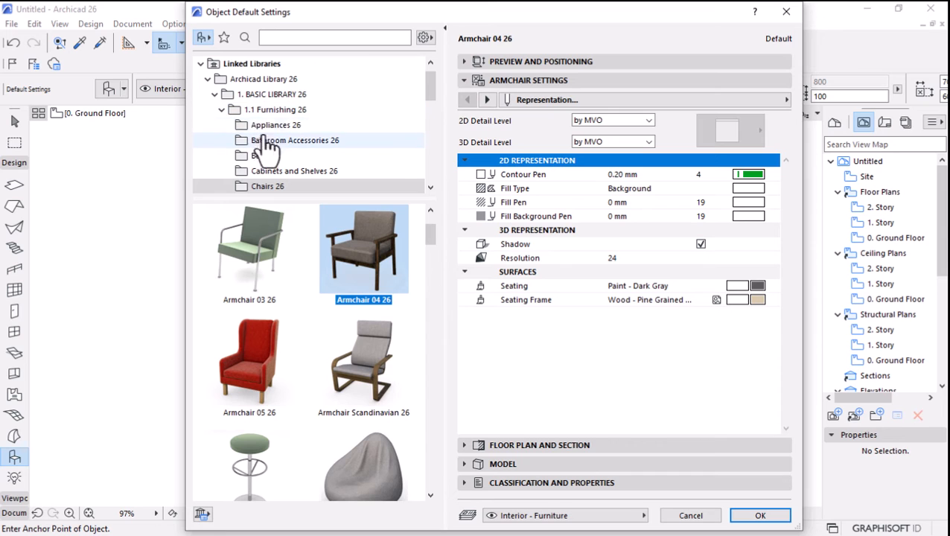
{"action": "scroll", "coordinate": [279, 140], "scroll_direction": "down", "scroll_amount": 1}
{"action": "scroll", "coordinate": [280, 140], "scroll_direction": "down", "scroll_amount": 1}
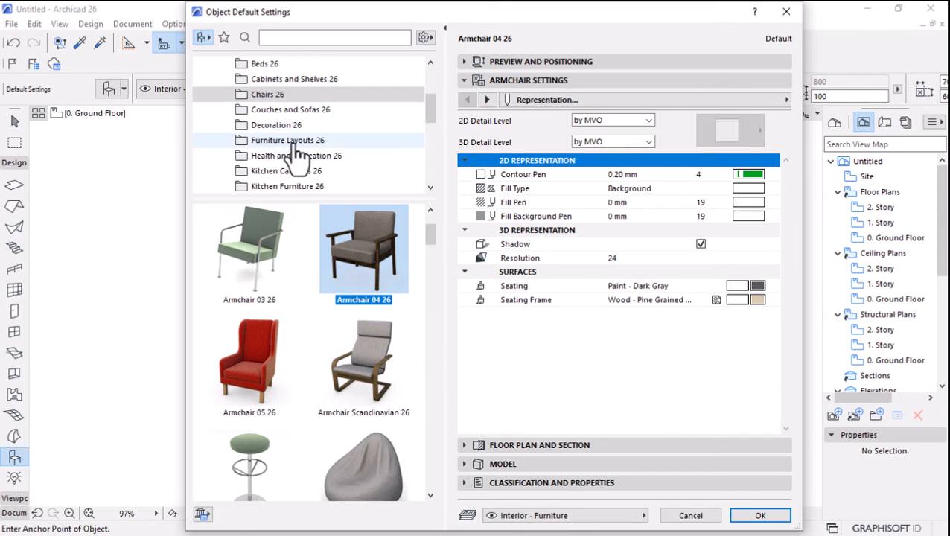
{"action": "left_click", "coordinate": [287, 141]}
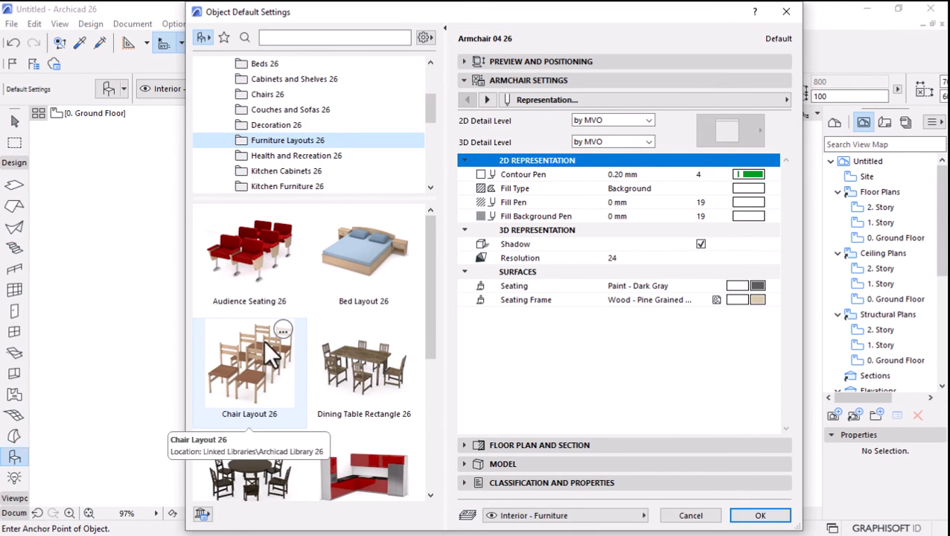
{"action": "left_click", "coordinate": [259, 268]}
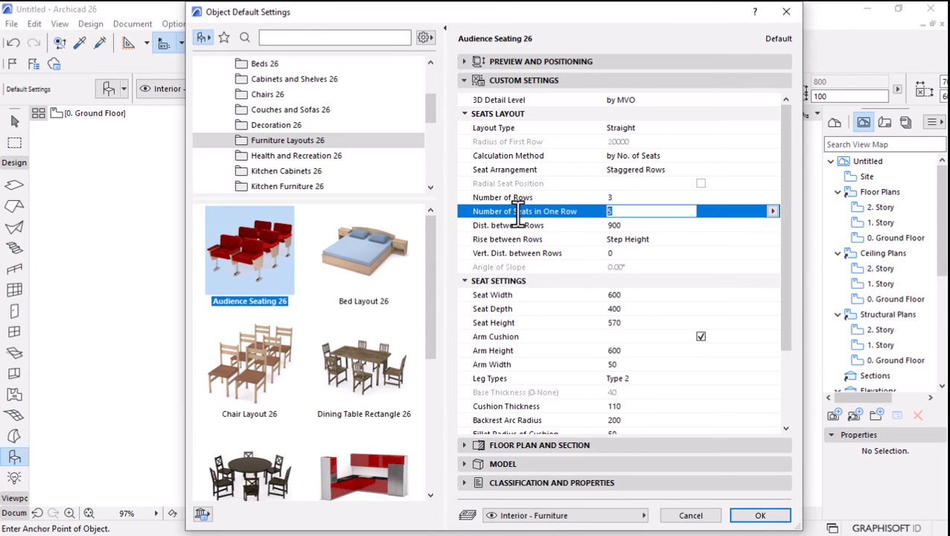
{"action": "left_click", "coordinate": [746, 516]}
Place the audience seating in the large south room and shift it slightly southwest.
{"action": "left_click", "coordinate": [407, 371]}
{"action": "scroll", "coordinate": [407, 393], "scroll_direction": "up", "scroll_amount": 2}
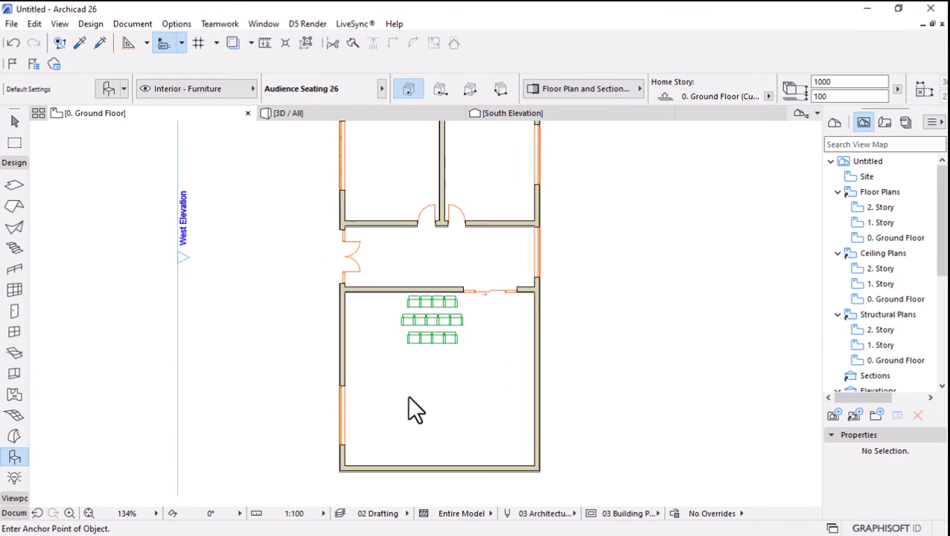
{"action": "key", "text": "Escape"}
{"action": "left_click", "coordinate": [435, 327]}
{"action": "left_click", "coordinate": [458, 349]}
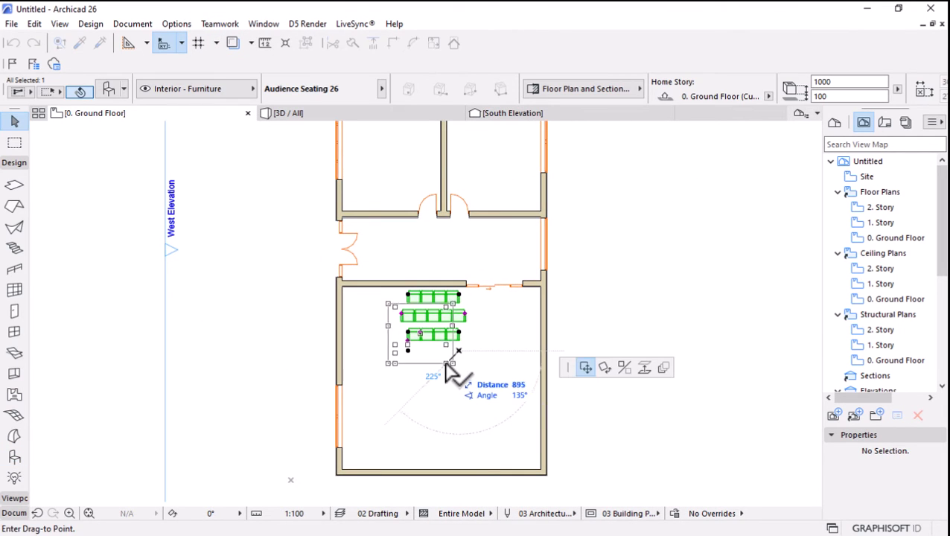
{"action": "left_click", "coordinate": [441, 365]}
Set the selected audience seating to 6 rows with 8 seats in one row.
{"action": "key", "text": "ctrl+t"}
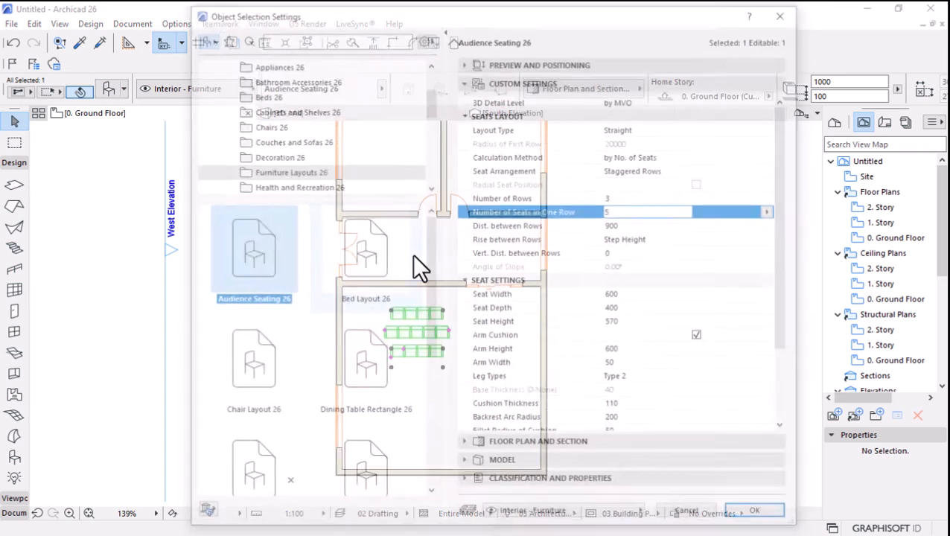
{"action": "left_click", "coordinate": [641, 197]}
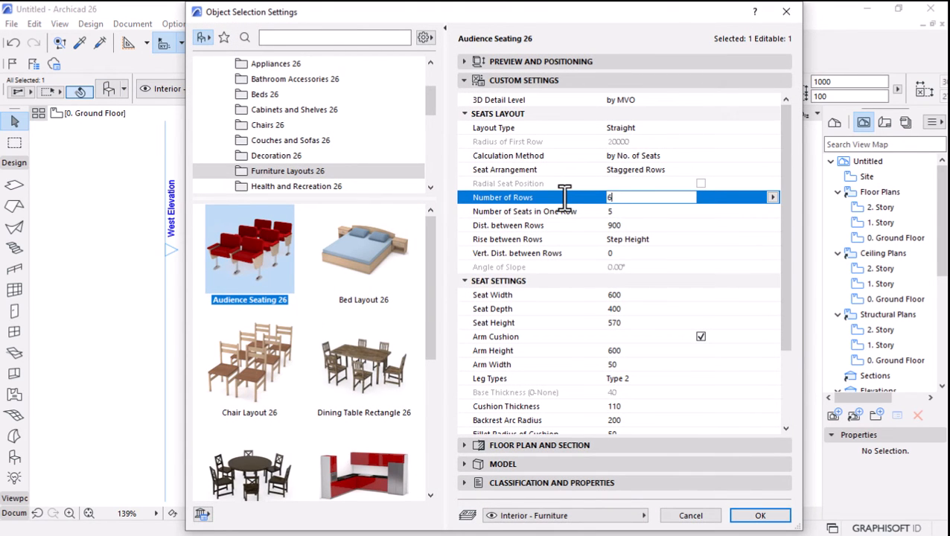
{"action": "left_click", "coordinate": [611, 210]}
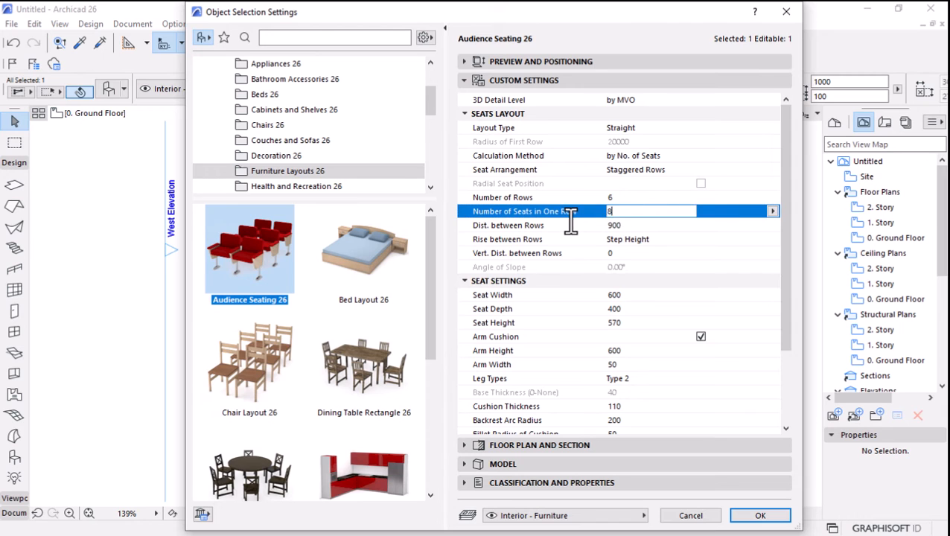
{"action": "key", "text": "Return"}
Move the enlarged audience seating south so all its rows lie inside the large room, and deselect it.
{"action": "key", "text": "ctrl+d"}
{"action": "left_click", "coordinate": [455, 314]}
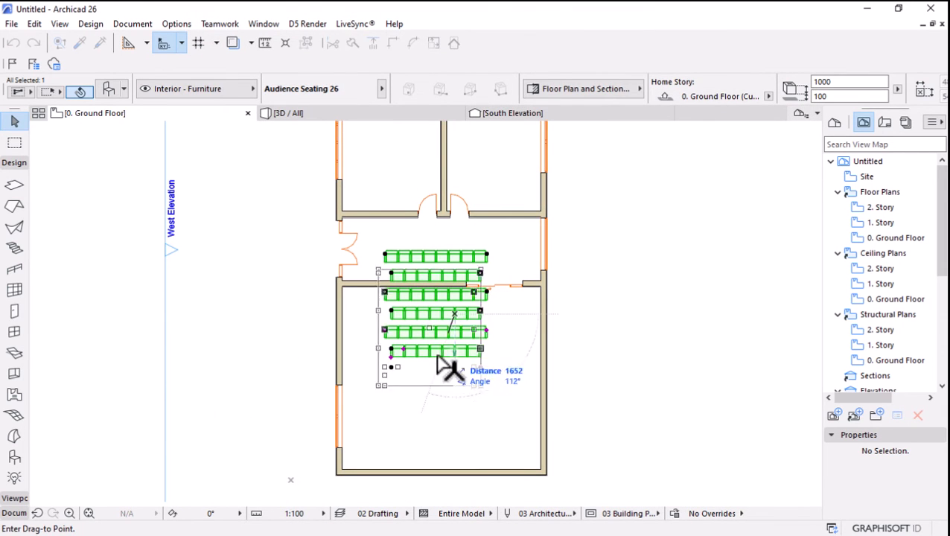
{"action": "left_click", "coordinate": [448, 388]}
{"action": "scroll", "coordinate": [418, 303], "scroll_direction": "down", "scroll_amount": 3}
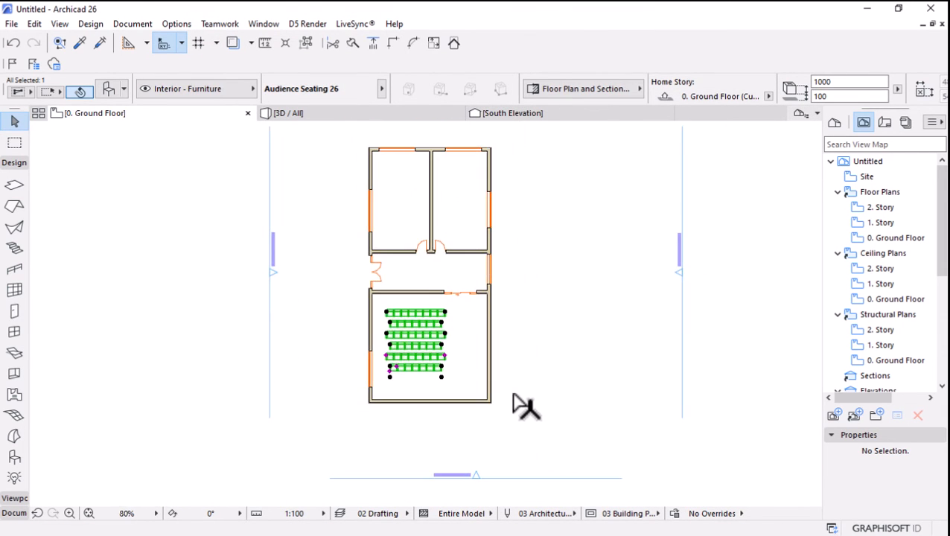
{"action": "left_click", "coordinate": [525, 402]}
{"action": "scroll", "coordinate": [424, 233], "scroll_direction": "up", "scroll_amount": 3}
{"action": "scroll", "coordinate": [410, 227], "scroll_direction": "down", "scroll_amount": 4}
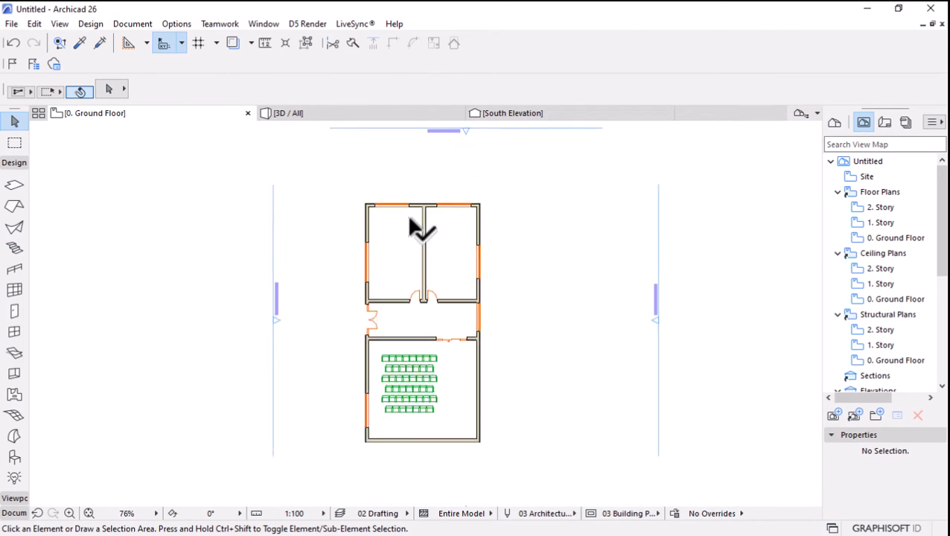
Choose Bed Layout 26 from the Furniture Layouts 26 library folder as the default object.
{"action": "scroll", "coordinate": [408, 220], "scroll_direction": "up", "scroll_amount": 3}
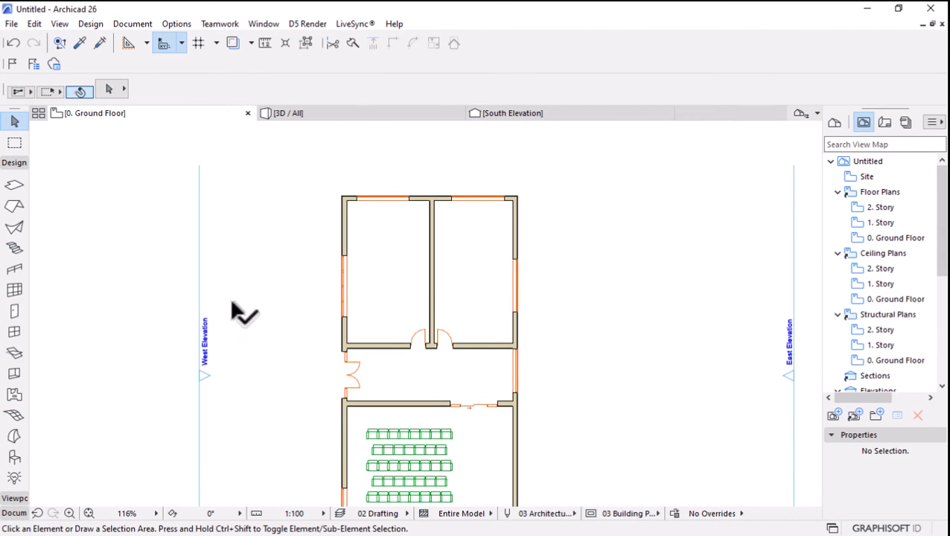
{"action": "left_click", "coordinate": [21, 458]}
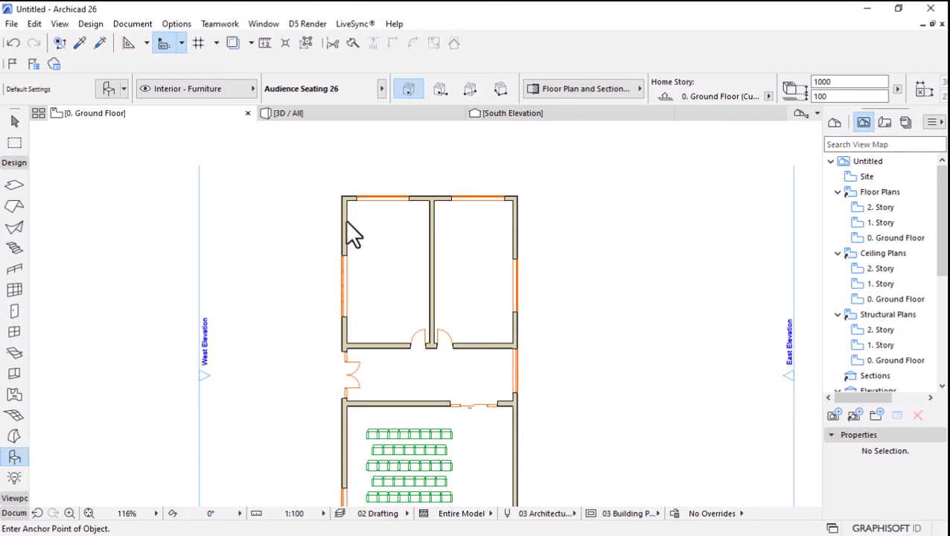
{"action": "left_click", "coordinate": [117, 90]}
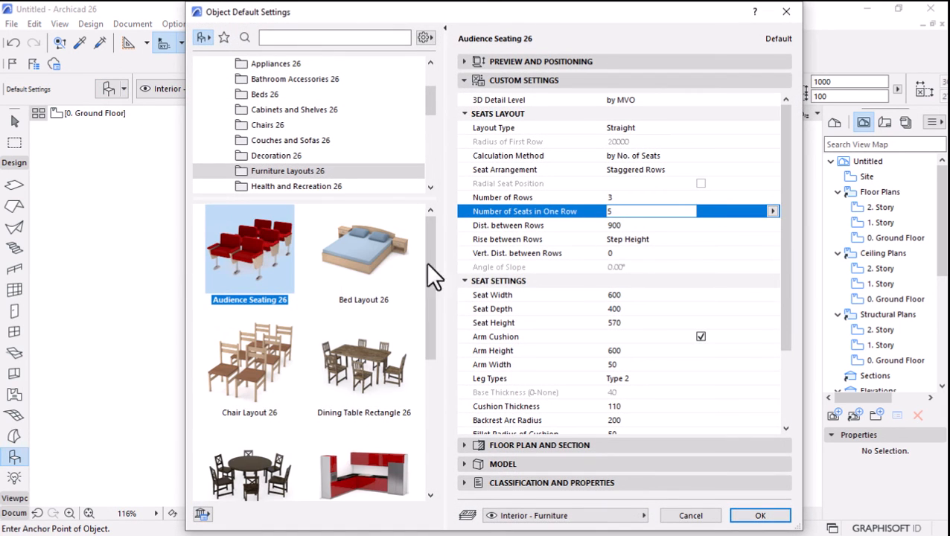
{"action": "left_click", "coordinate": [350, 261]}
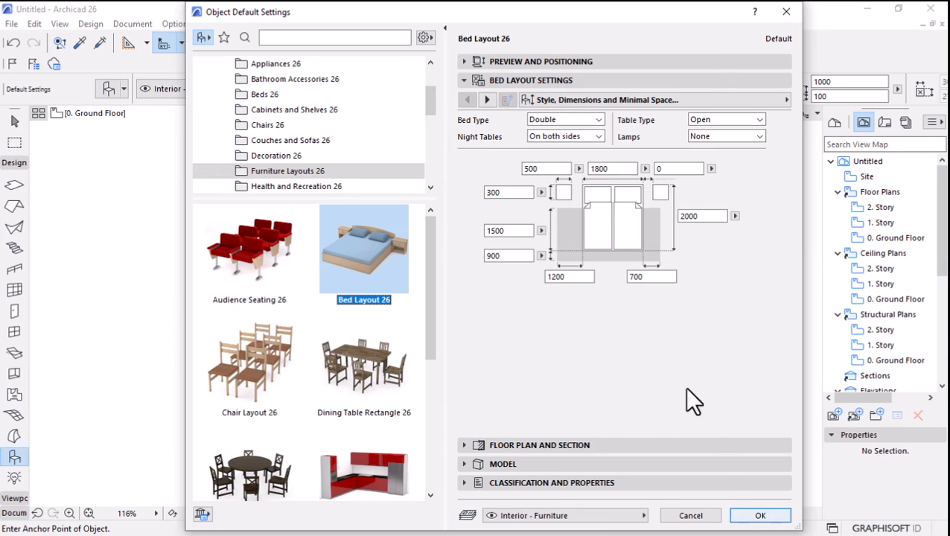
{"action": "left_click", "coordinate": [756, 515]}
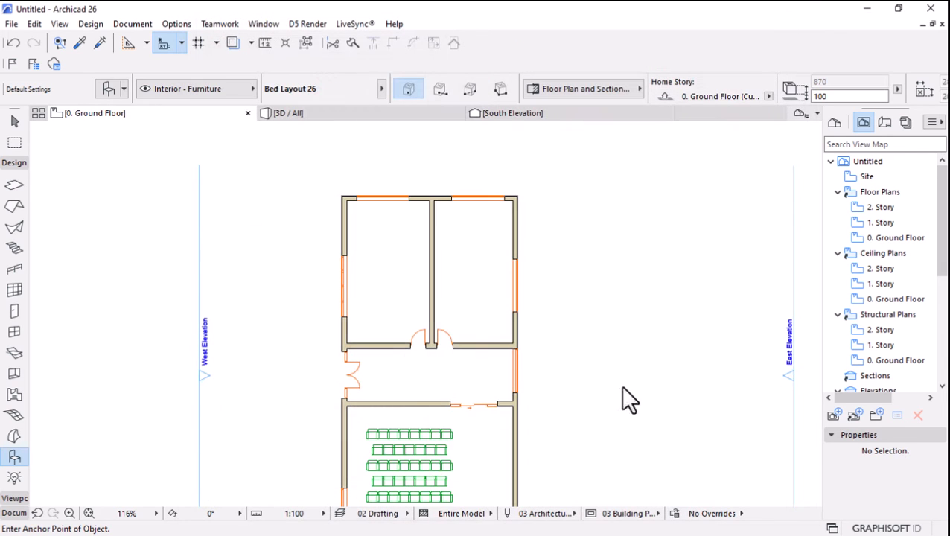
Place two double beds in the northeast room and one in the northwest room, and select the southern bed of the northeast room.
{"action": "left_click", "coordinate": [465, 252]}
{"action": "left_click", "coordinate": [380, 236]}
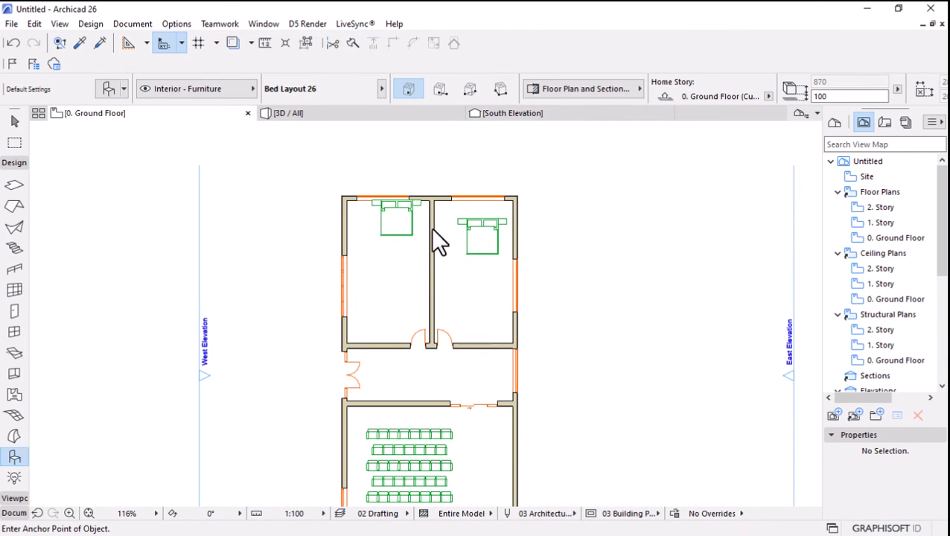
{"action": "left_click", "coordinate": [470, 316]}
{"action": "scroll", "coordinate": [484, 322], "scroll_direction": "up", "scroll_amount": 4}
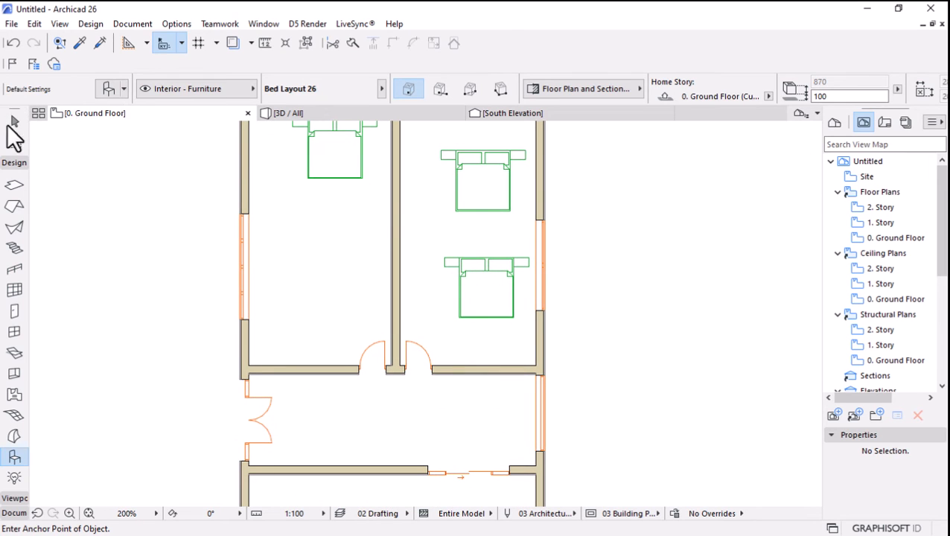
{"action": "left_click", "coordinate": [11, 124]}
{"action": "left_click", "coordinate": [487, 279]}
{"action": "key", "text": "ctrl+e"}
{"action": "left_click", "coordinate": [484, 294]}
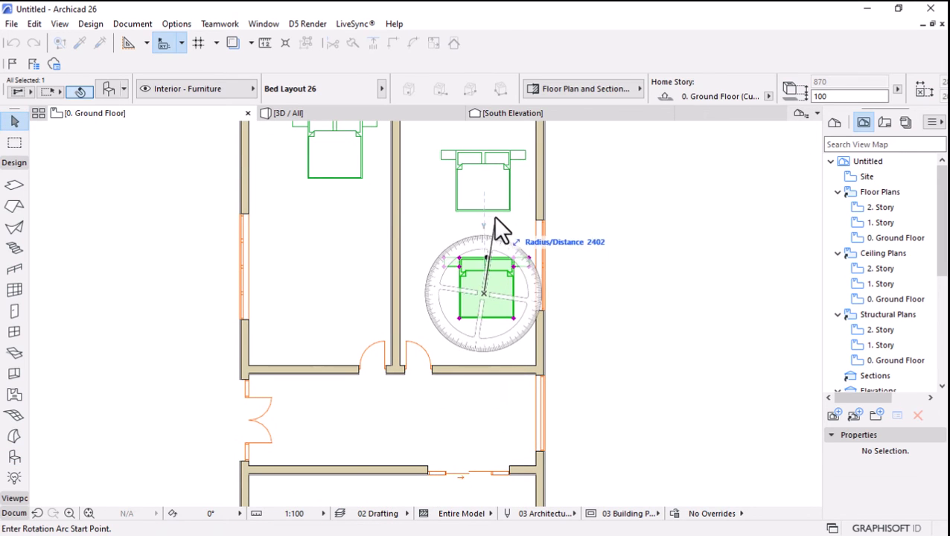
{"action": "key", "text": "Escape"}
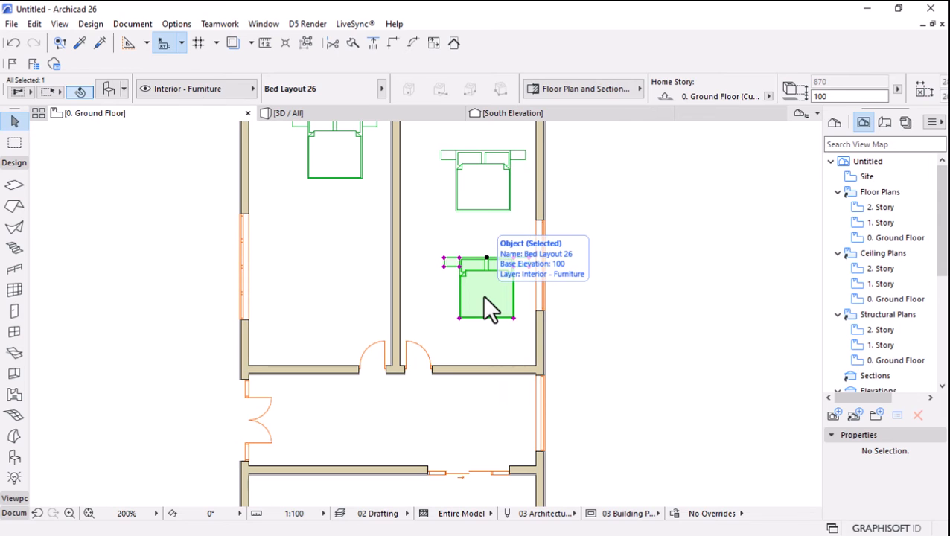
Rotate the southern bed of the northeast room 90° clockwise about its middle, with its headboard towards the east wall, and deselect it.
{"action": "key", "text": "ctrl+e"}
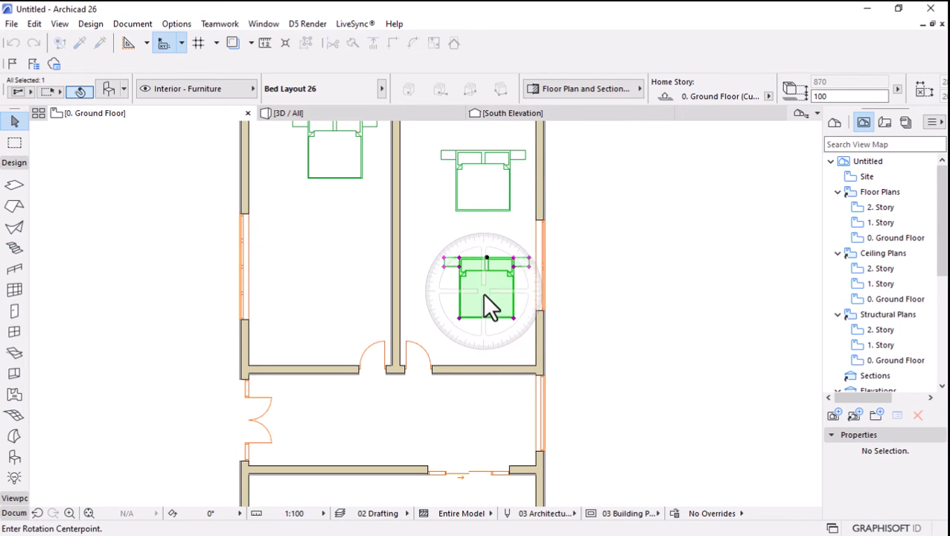
{"action": "left_click", "coordinate": [486, 289]}
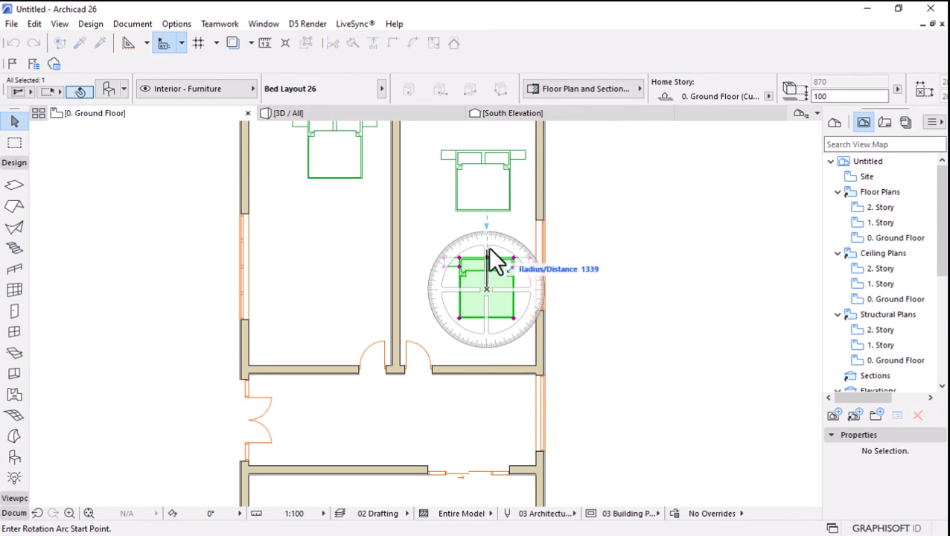
{"action": "left_click", "coordinate": [486, 187]}
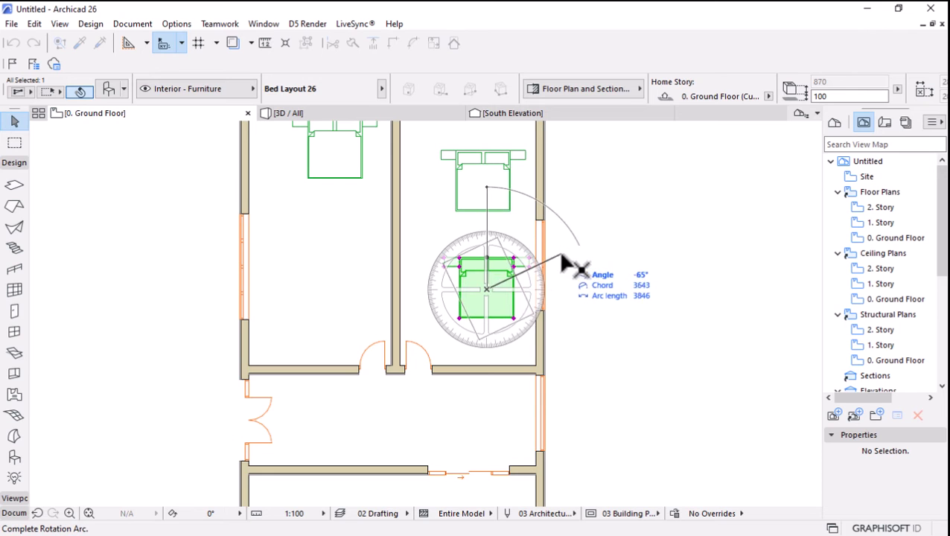
{"action": "left_click", "coordinate": [669, 298]}
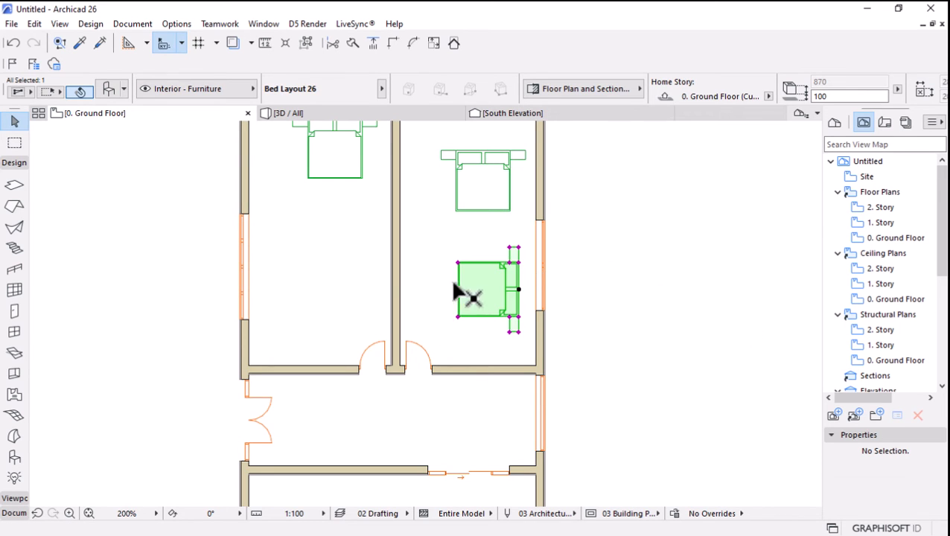
{"action": "scroll", "coordinate": [536, 272], "scroll_direction": "down", "scroll_amount": 3}
{"action": "left_click", "coordinate": [674, 356]}
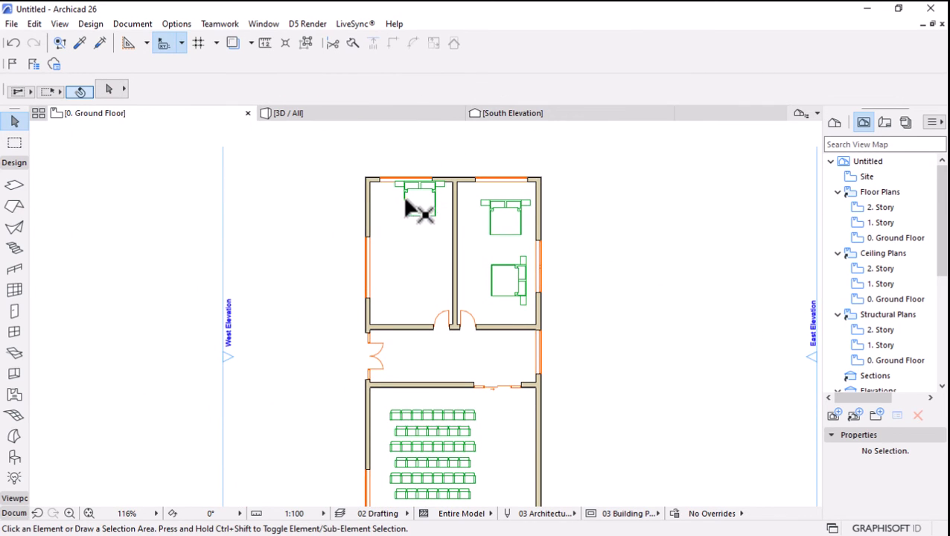
Move the northwest room's bed slightly south, away from the north window wall, and deselect it.
{"action": "left_click", "coordinate": [415, 205]}
{"action": "scroll", "coordinate": [416, 203], "scroll_direction": "up", "scroll_amount": 3}
{"action": "left_click", "coordinate": [422, 180]}
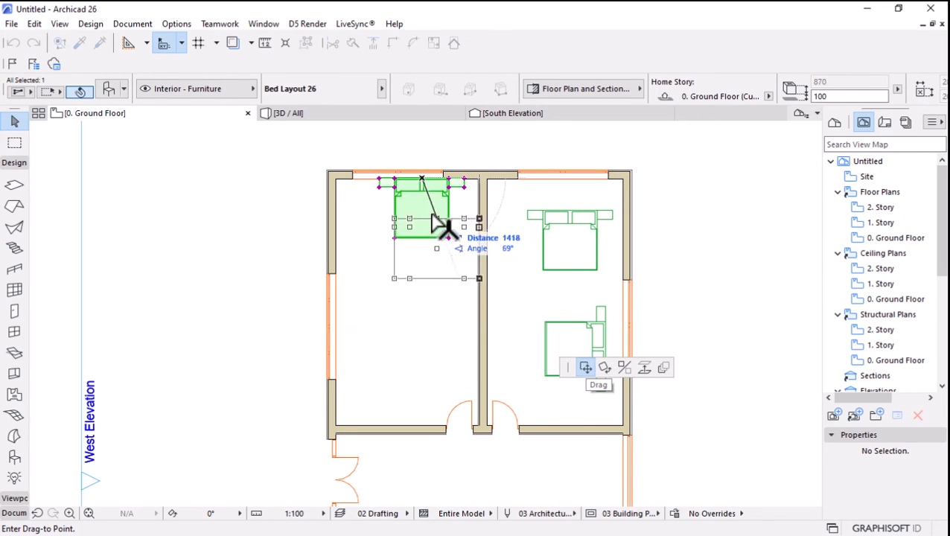
{"action": "left_click", "coordinate": [414, 196]}
{"action": "scroll", "coordinate": [414, 177], "scroll_direction": "down", "scroll_amount": 4}
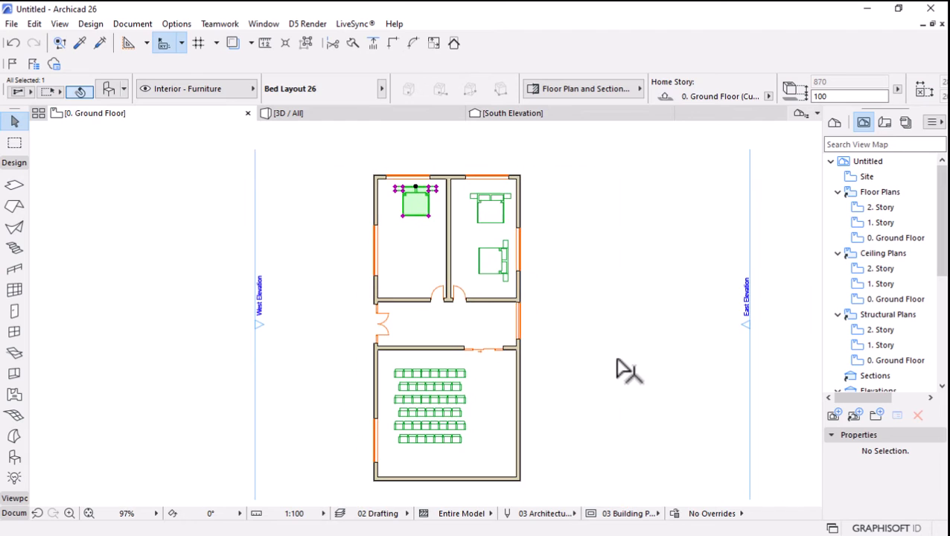
{"action": "left_click", "coordinate": [590, 323]}
Start the Slab tool with its default floor plan cover fill turned on and set to Grid 90x90.
{"action": "scroll", "coordinate": [419, 315], "scroll_direction": "down", "scroll_amount": 1}
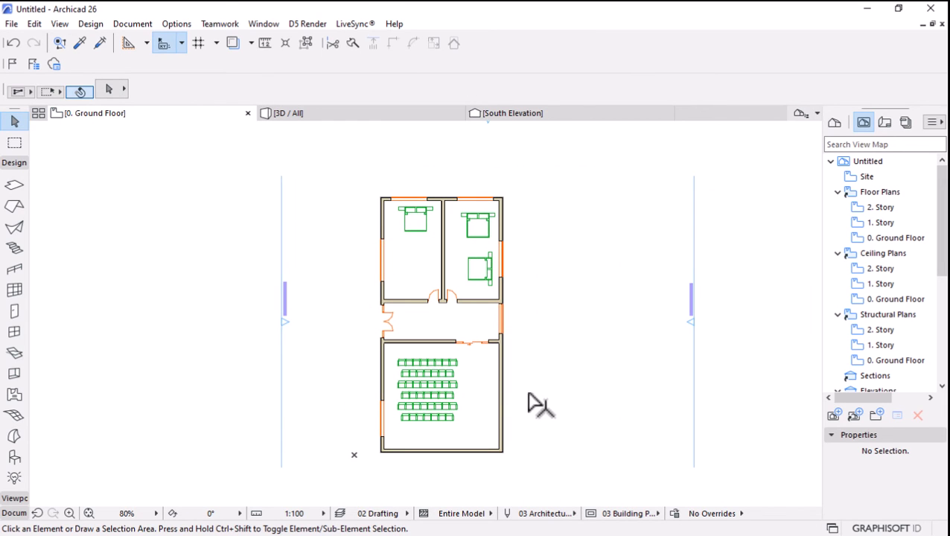
{"action": "left_click", "coordinate": [15, 186]}
{"action": "scroll", "coordinate": [394, 186], "scroll_direction": "up", "scroll_amount": 3}
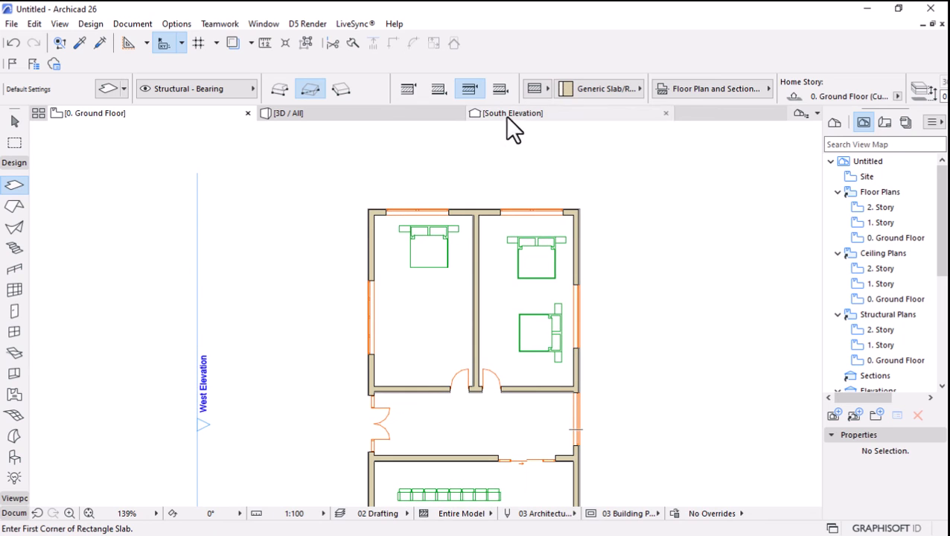
{"action": "scroll", "coordinate": [531, 94], "scroll_direction": "down", "scroll_amount": 2}
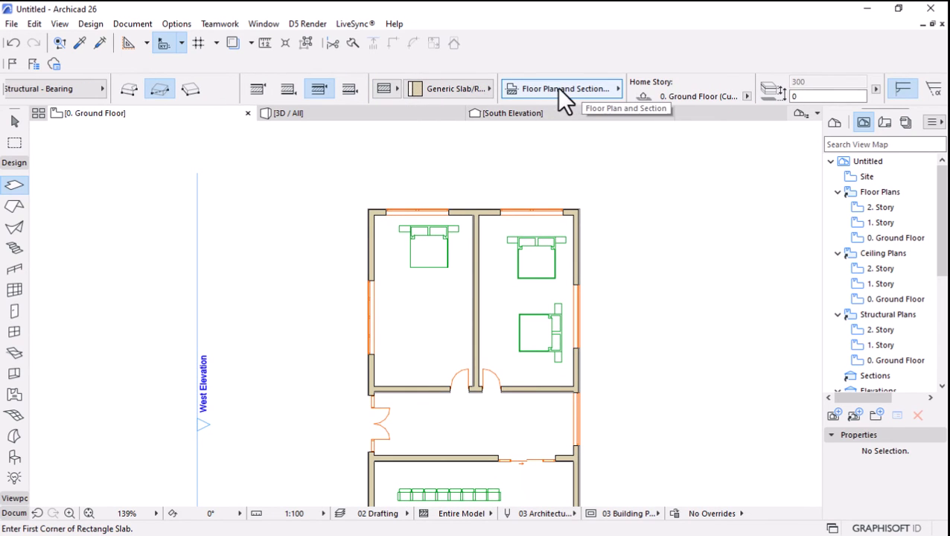
{"action": "left_click", "coordinate": [557, 90]}
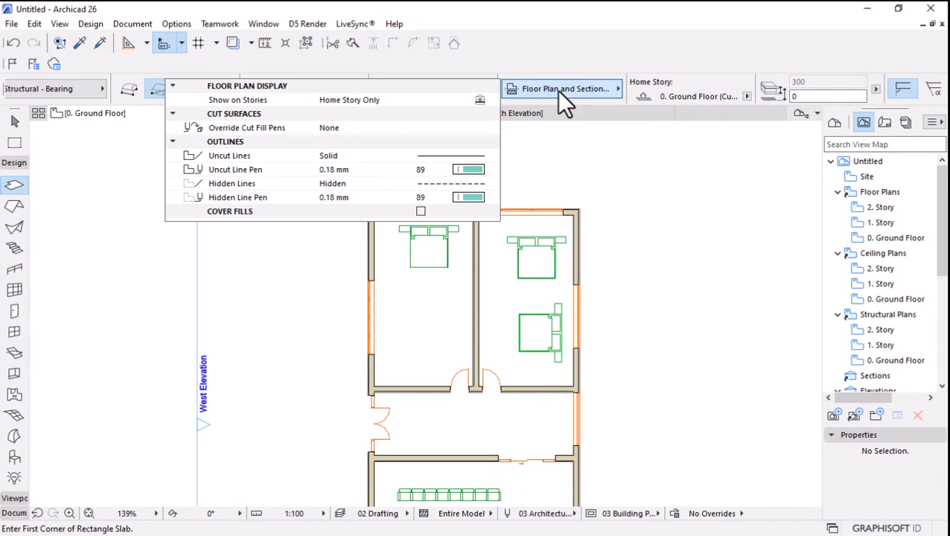
{"action": "left_click", "coordinate": [420, 213]}
{"action": "left_click", "coordinate": [473, 224]}
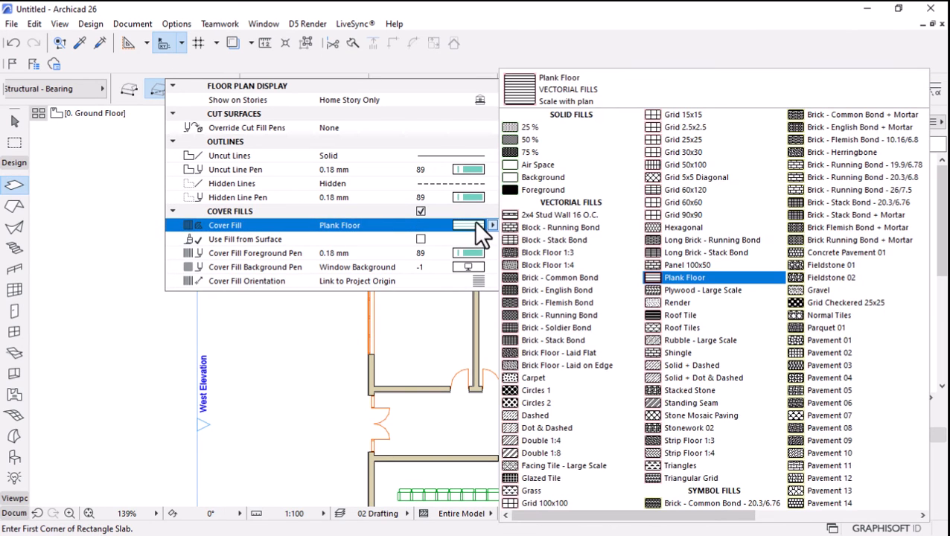
{"action": "left_click", "coordinate": [677, 216]}
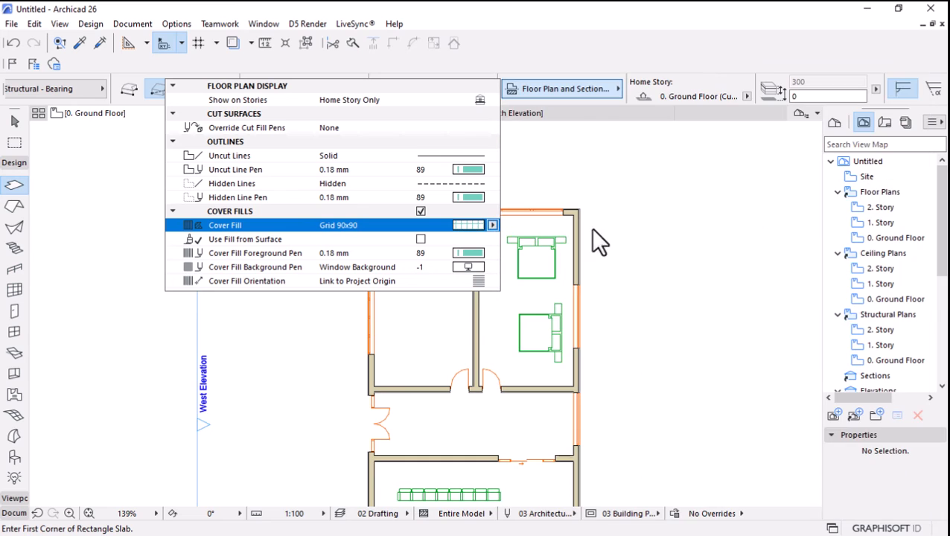
Set the slab's cover fill foreground pen to a grey pen.
{"action": "left_click", "coordinate": [466, 253]}
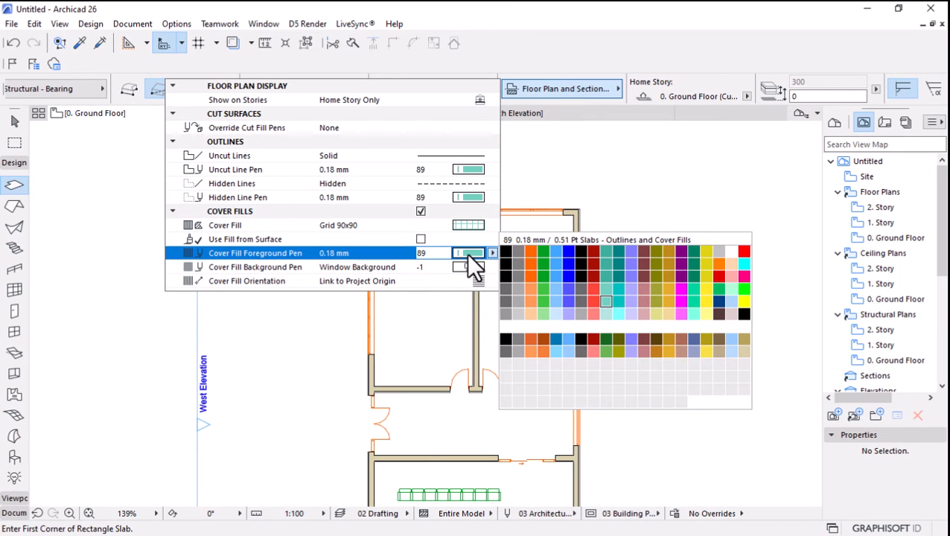
{"action": "left_click", "coordinate": [503, 313]}
{"action": "left_click", "coordinate": [637, 357]}
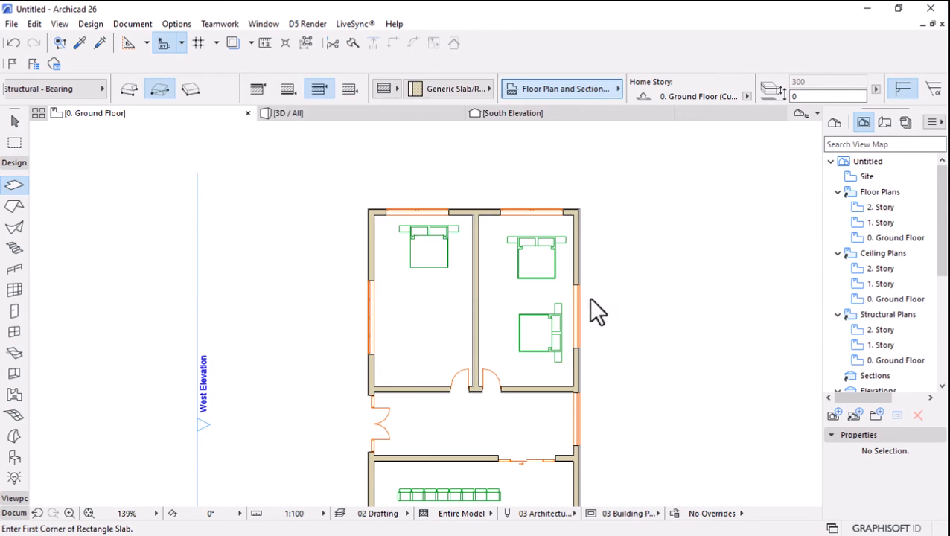
Draw a rectangular slab under the whole building, from the northwest outer wall corner to the southeast outer wall corner.
{"action": "scroll", "coordinate": [383, 208], "scroll_direction": "up", "scroll_amount": 3}
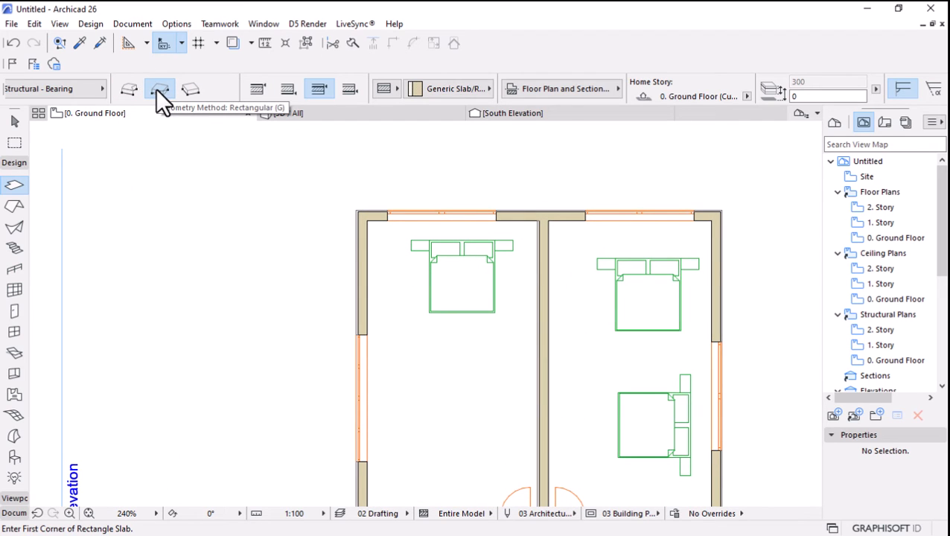
{"action": "left_click", "coordinate": [355, 207]}
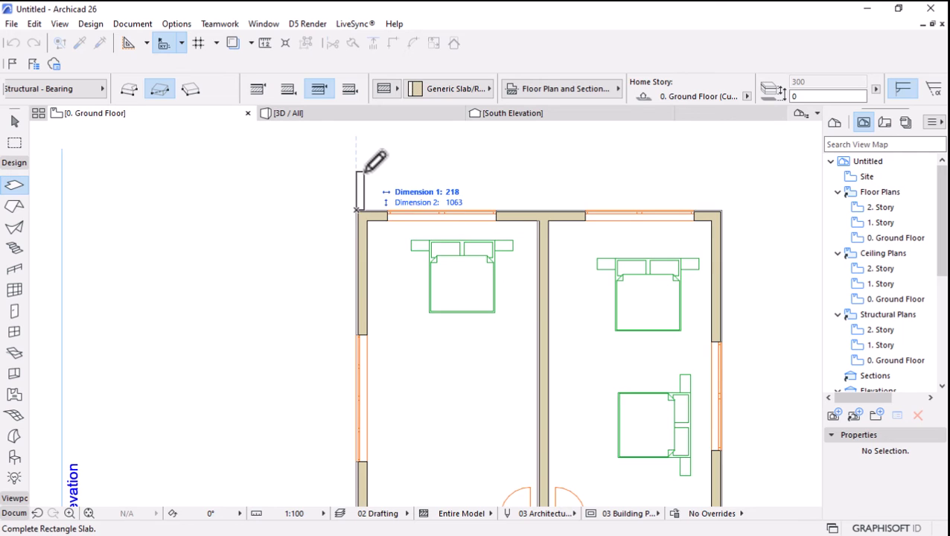
{"action": "scroll", "coordinate": [371, 159], "scroll_direction": "down", "scroll_amount": 4}
{"action": "scroll", "coordinate": [456, 341], "scroll_direction": "up", "scroll_amount": 5}
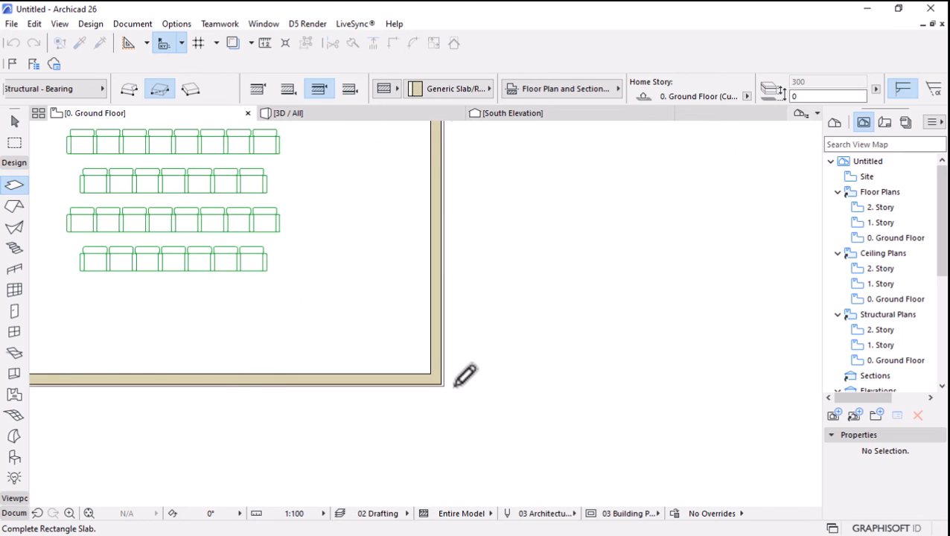
{"action": "left_click", "coordinate": [450, 380]}
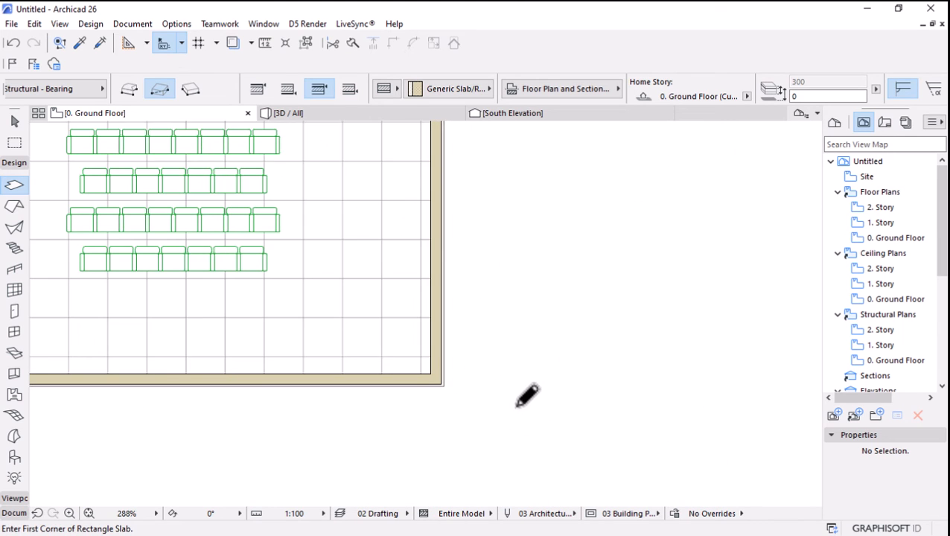
{"action": "scroll", "coordinate": [526, 394], "scroll_direction": "down", "scroll_amount": 4}
{"action": "scroll", "coordinate": [492, 293], "scroll_direction": "up", "scroll_amount": 2}
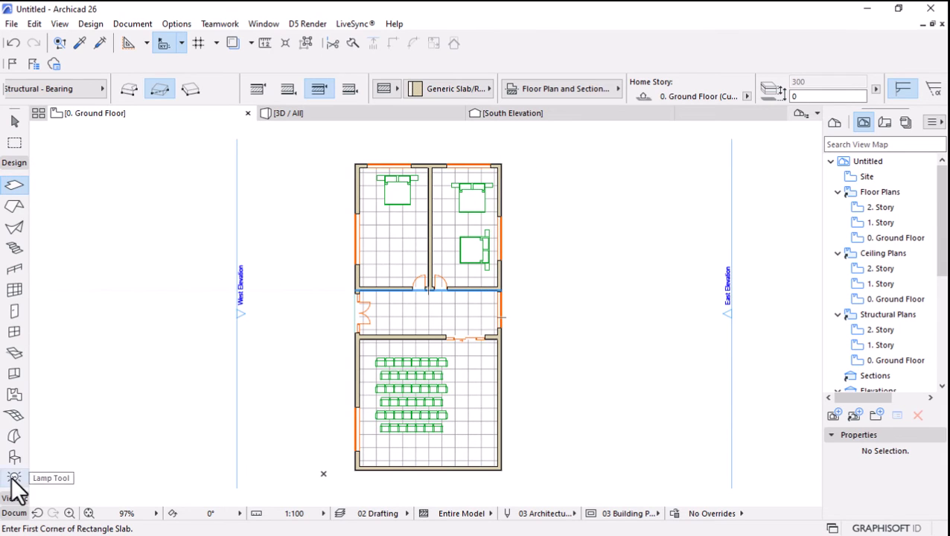
Try to place a vertical linear dimension chain west of the building, spanning from its northwest corner to the south wall.
{"action": "left_click", "coordinate": [13, 163]}
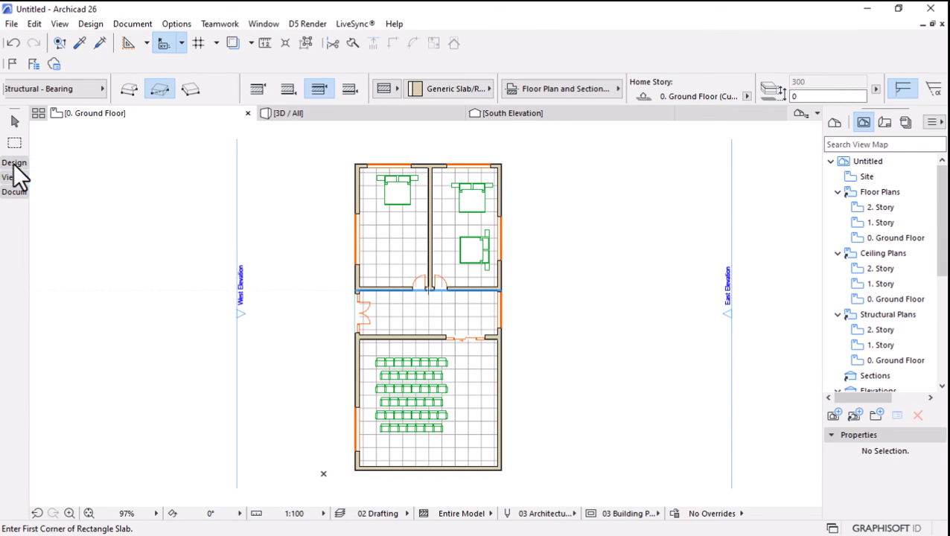
{"action": "left_click", "coordinate": [14, 192]}
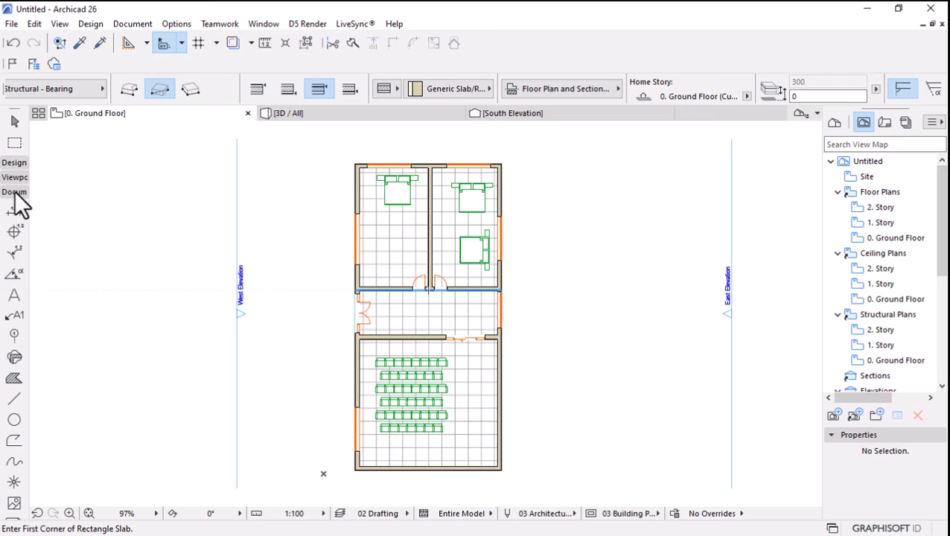
{"action": "left_click", "coordinate": [14, 213]}
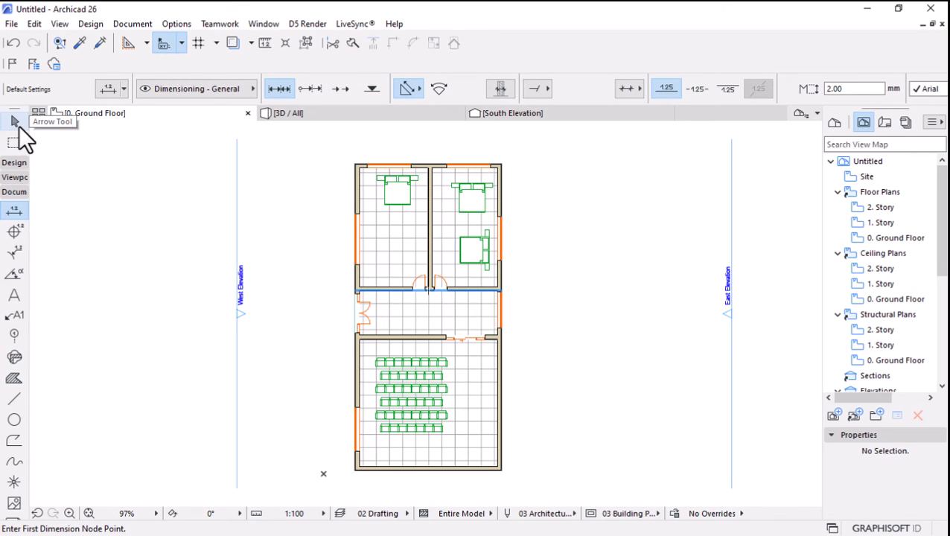
{"action": "scroll", "coordinate": [401, 179], "scroll_direction": "up", "scroll_amount": 3}
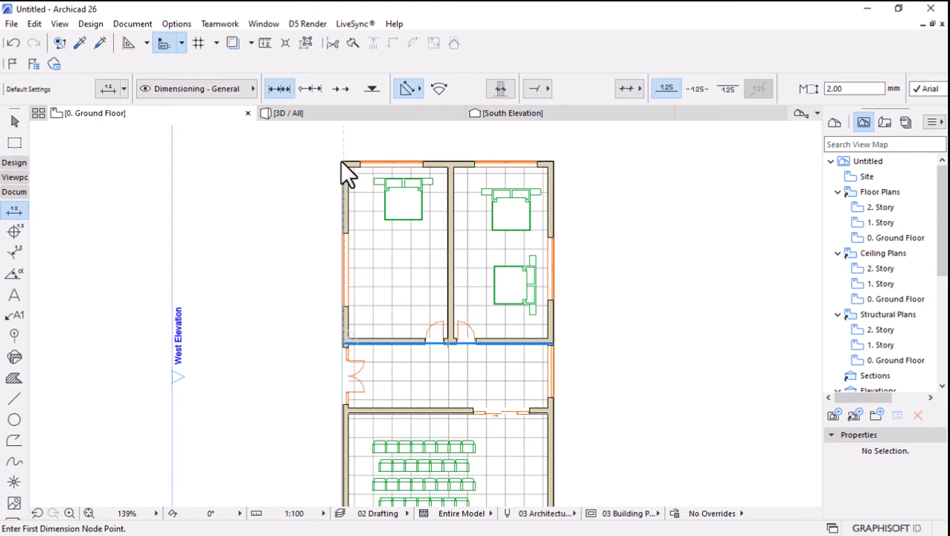
{"action": "left_click", "coordinate": [342, 161]}
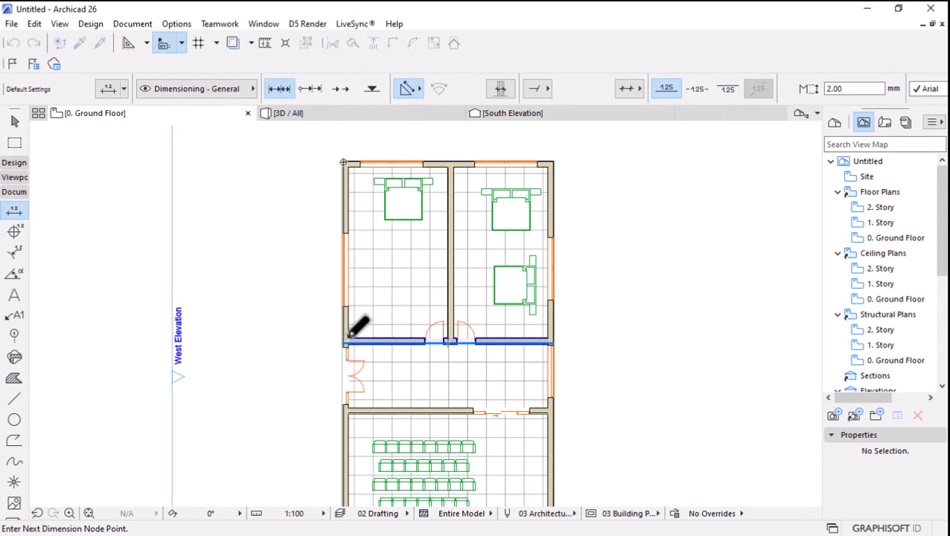
{"action": "scroll", "coordinate": [377, 447], "scroll_direction": "down", "scroll_amount": 2}
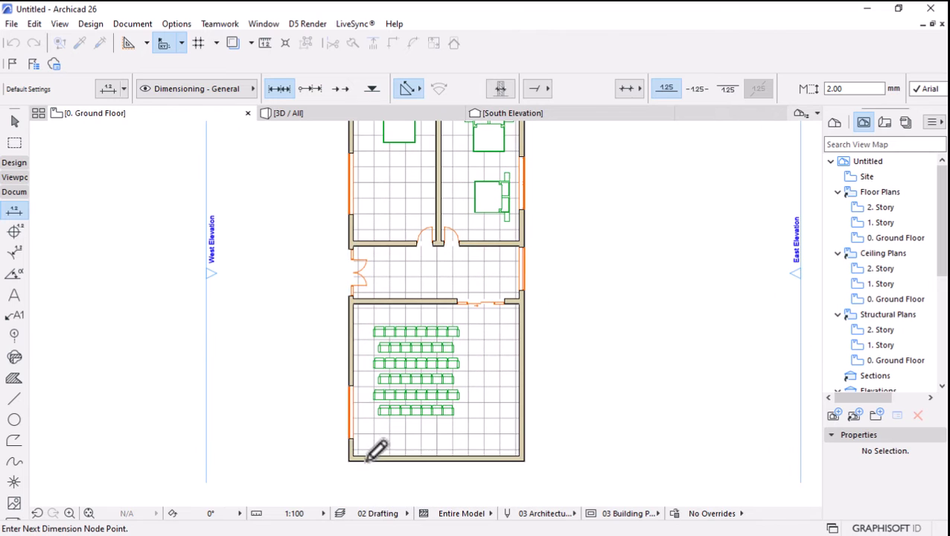
{"action": "left_click", "coordinate": [366, 458]}
{"action": "right_click", "coordinate": [300, 265]}
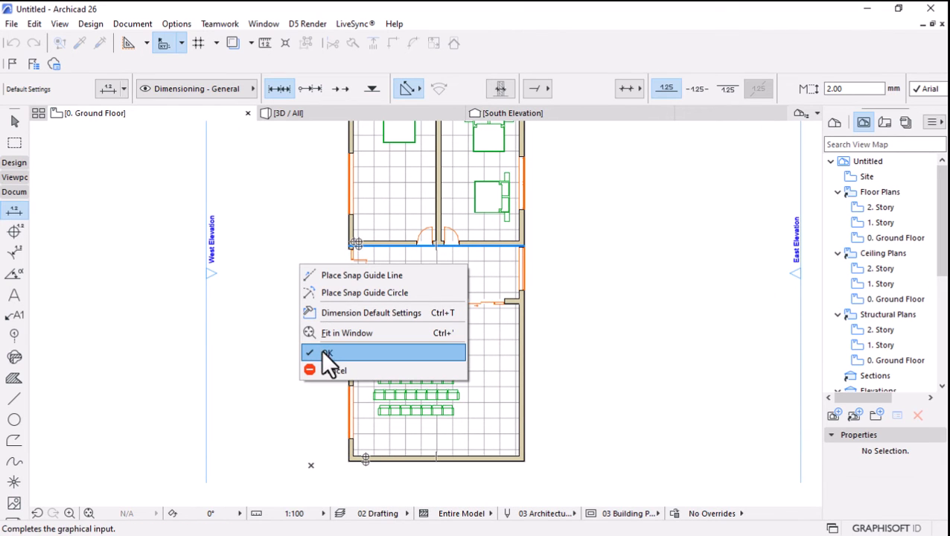
{"action": "left_click", "coordinate": [326, 354]}
{"action": "left_click", "coordinate": [329, 275]}
{"action": "scroll", "coordinate": [391, 395], "scroll_direction": "down", "scroll_amount": 3}
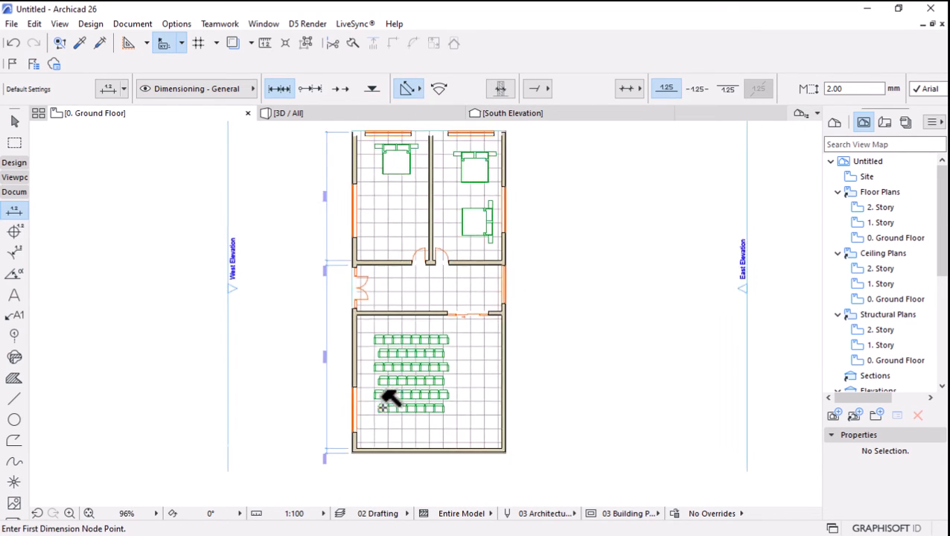
{"action": "scroll", "coordinate": [364, 254], "scroll_direction": "up", "scroll_amount": 3}
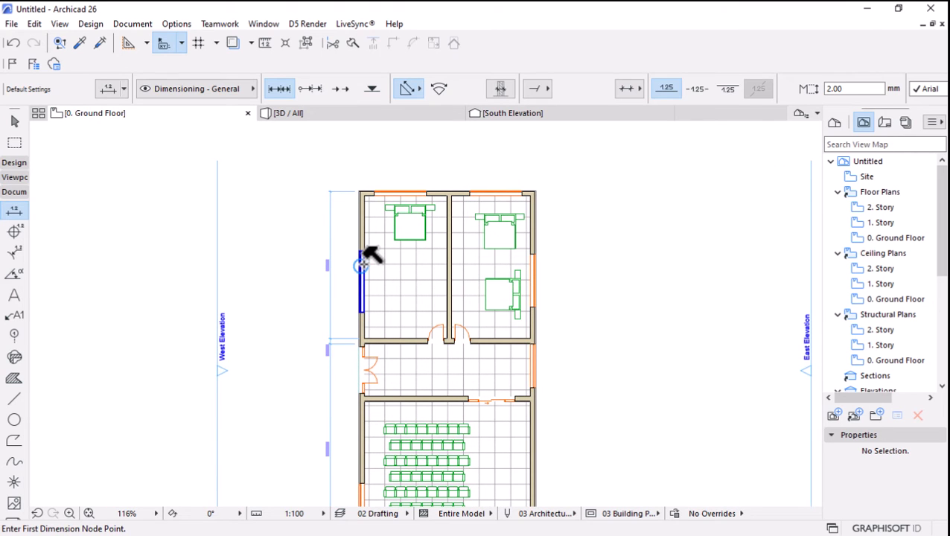
{"action": "scroll", "coordinate": [373, 250], "scroll_direction": "down", "scroll_amount": 2}
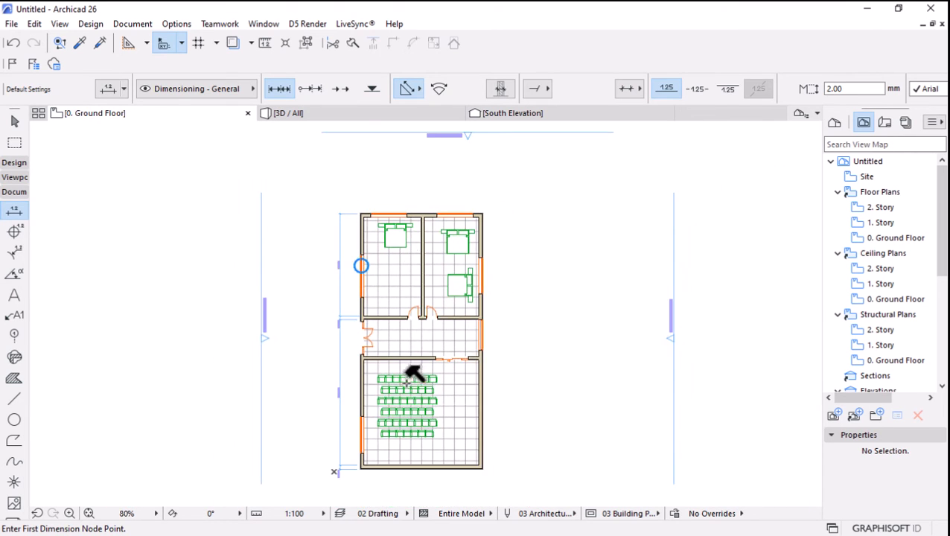
{"action": "scroll", "coordinate": [380, 342], "scroll_direction": "up", "scroll_amount": 1}
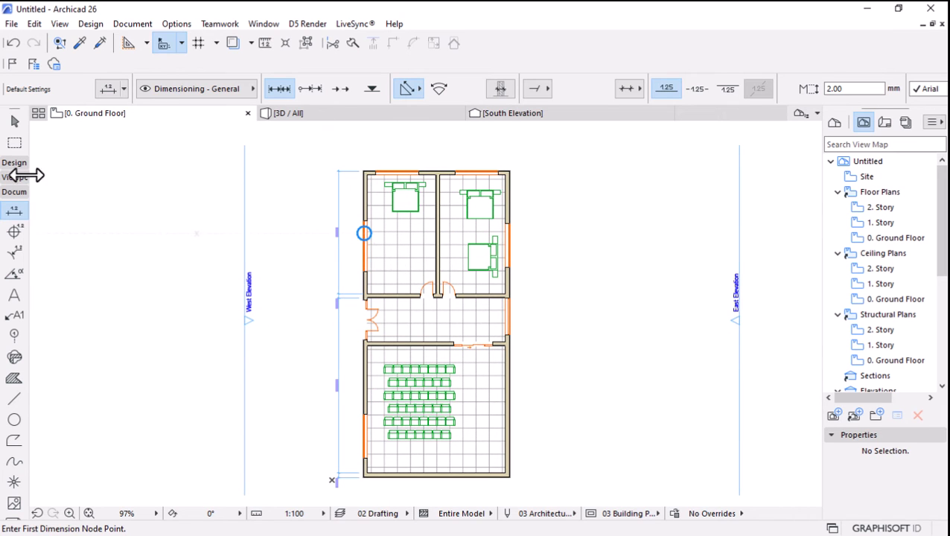
Delete the dimension chain west of the building.
{"action": "left_click", "coordinate": [14, 122]}
{"action": "scroll", "coordinate": [463, 160], "scroll_direction": "up", "scroll_amount": 4}
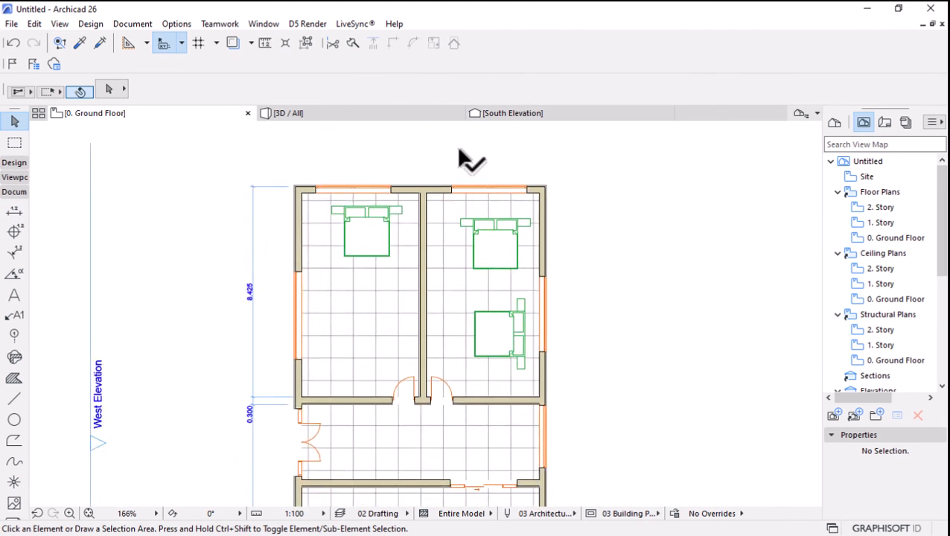
{"action": "scroll", "coordinate": [462, 160], "scroll_direction": "down", "scroll_amount": 4}
{"action": "scroll", "coordinate": [495, 198], "scroll_direction": "up", "scroll_amount": 3}
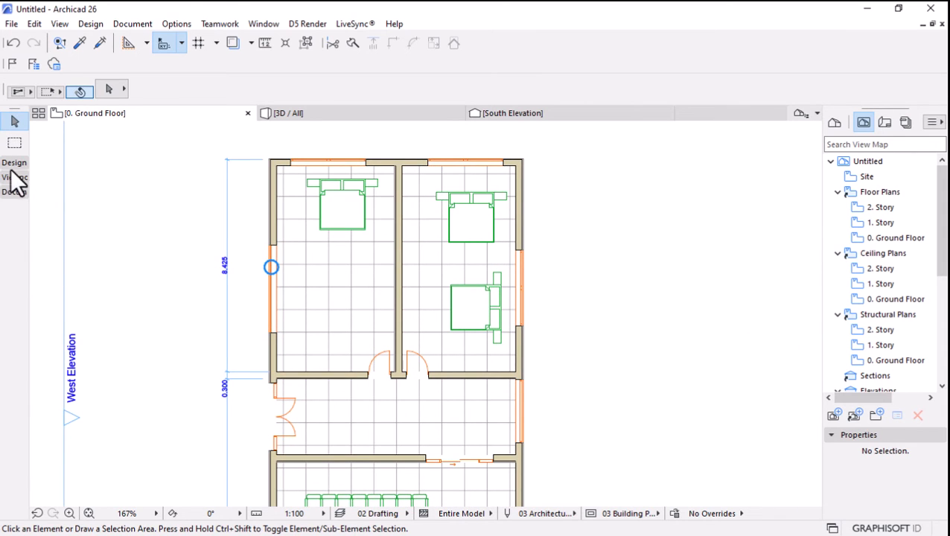
{"action": "left_click", "coordinate": [225, 189]}
{"action": "key", "text": "Delete"}
{"action": "scroll", "coordinate": [434, 179], "scroll_direction": "down", "scroll_amount": 2}
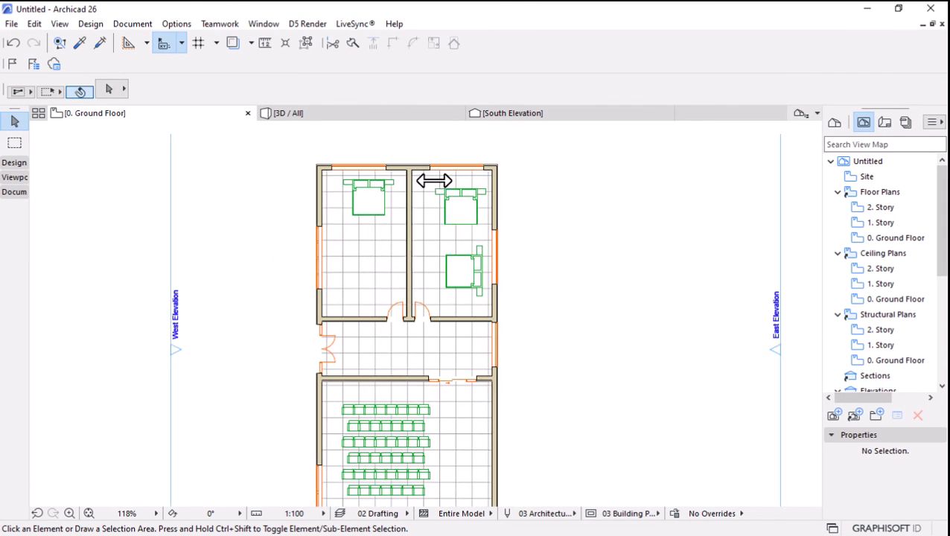
Set up automatic exterior dimensioning for all walls, using outer faces, opening endpoints, a 500 line distance and dimensions on four sides.
{"action": "left_click", "coordinate": [11, 166]}
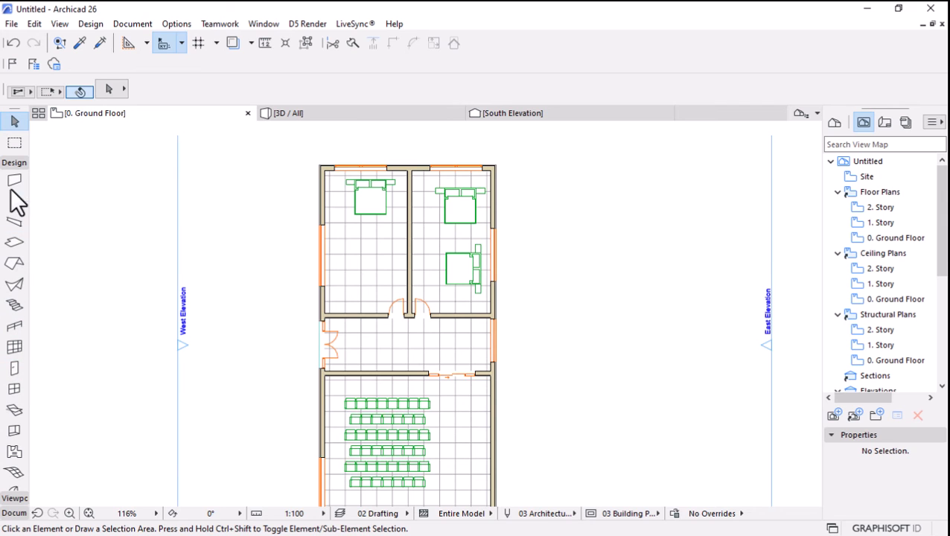
{"action": "scroll", "coordinate": [11, 193], "scroll_direction": "up", "scroll_amount": 2}
{"action": "left_click", "coordinate": [13, 183]}
{"action": "key", "text": "ctrl+a"}
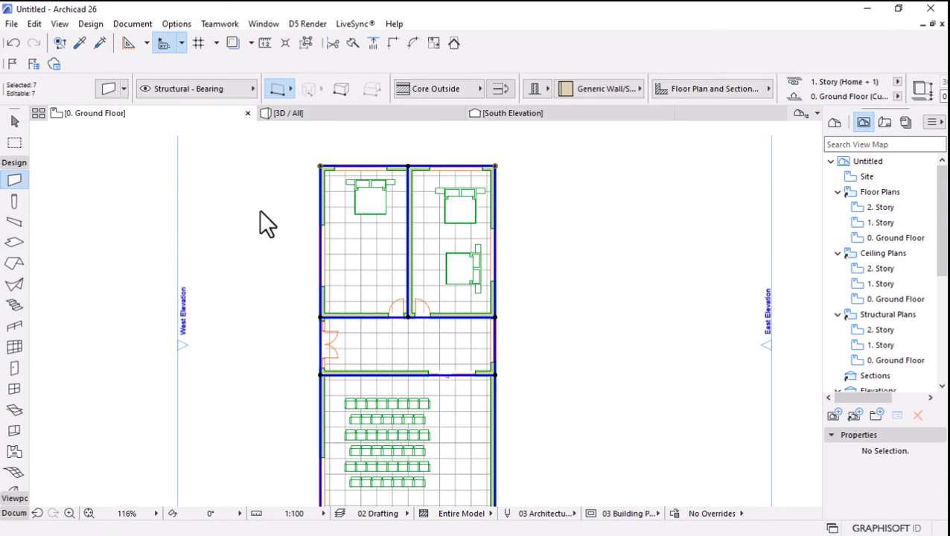
{"action": "left_click", "coordinate": [118, 24]}
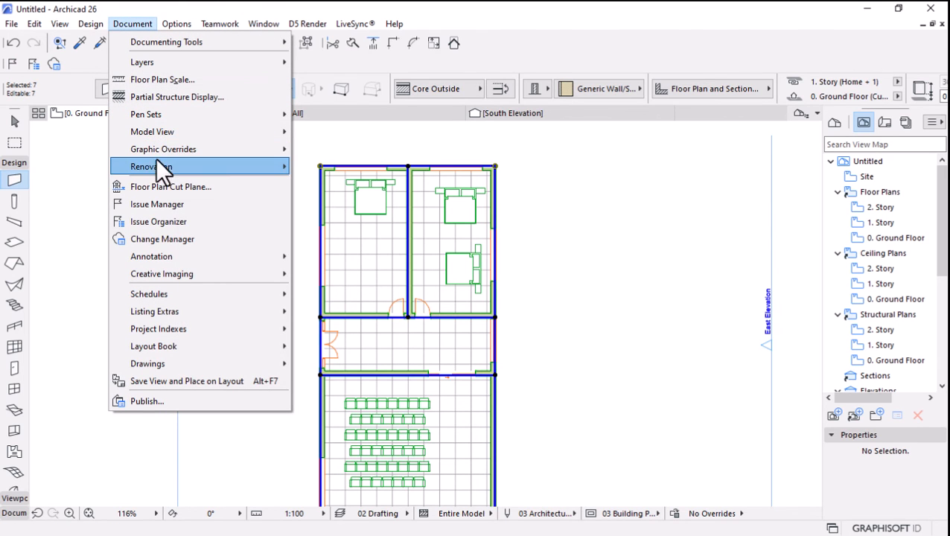
{"action": "mouse_move", "coordinate": [190, 258]}
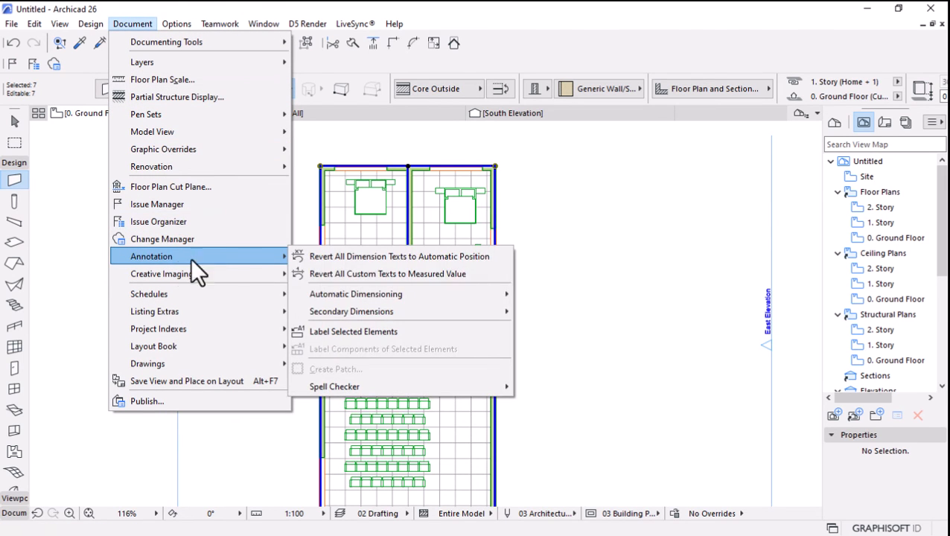
{"action": "mouse_move", "coordinate": [404, 296]}
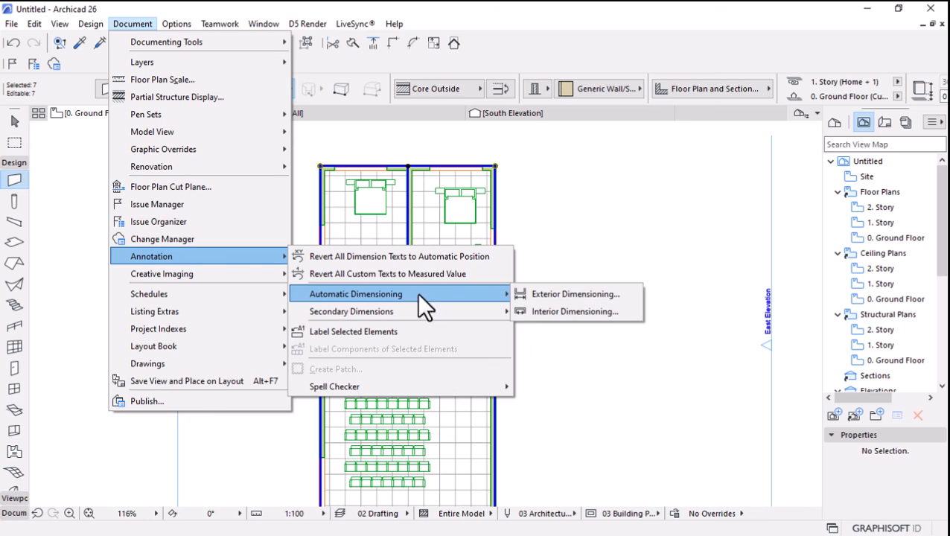
{"action": "left_click", "coordinate": [566, 294]}
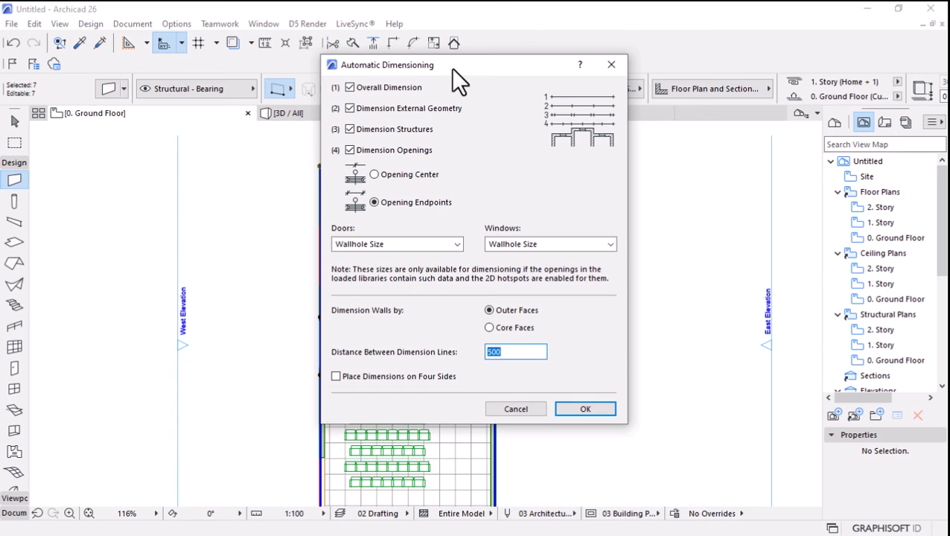
{"action": "left_click_drag", "start_coordinate": [452, 67], "coordinate": [448, 82]}
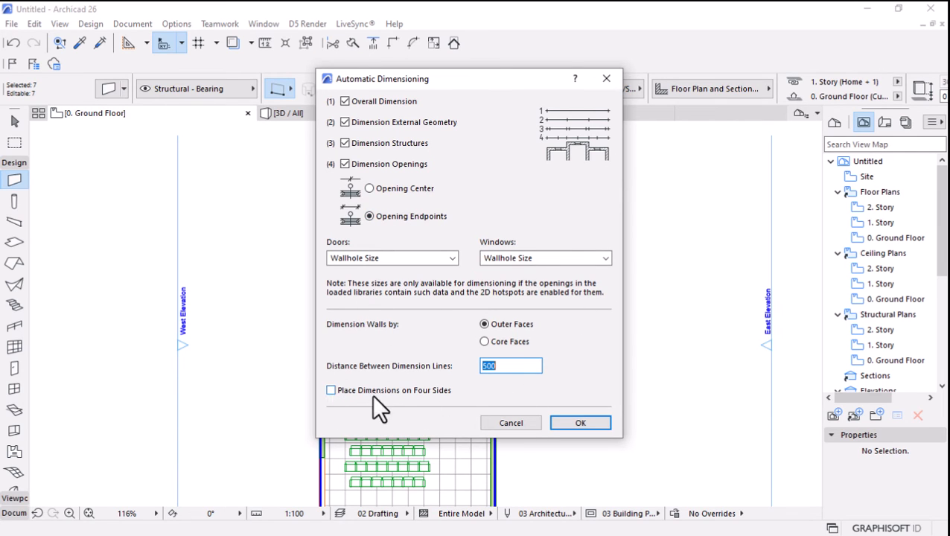
{"action": "double_click", "coordinate": [500, 366]}
{"action": "left_click", "coordinate": [571, 427]}
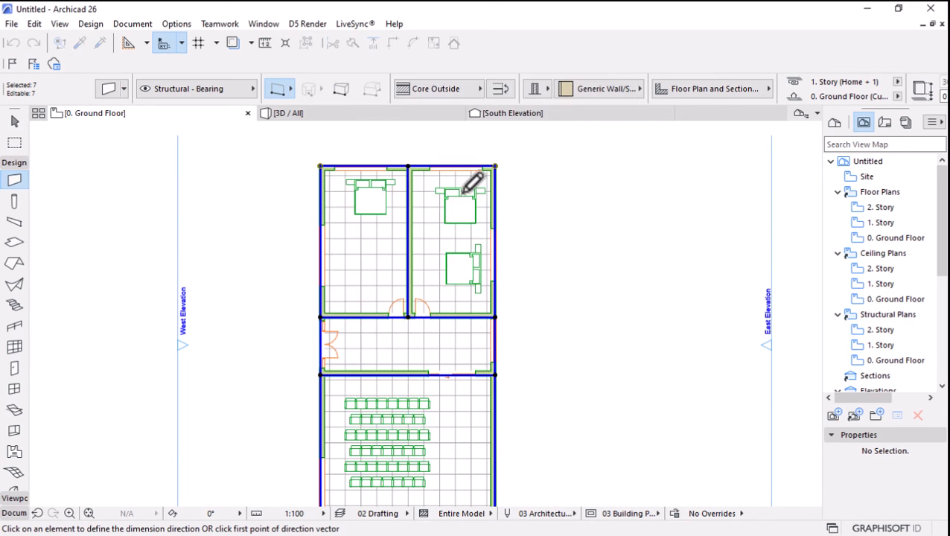
Place the automatic dimensions using the east wall as direction, with the innermost line just outside that wall, and deselect the walls.
{"action": "scroll", "coordinate": [473, 190], "scroll_direction": "down", "scroll_amount": 2}
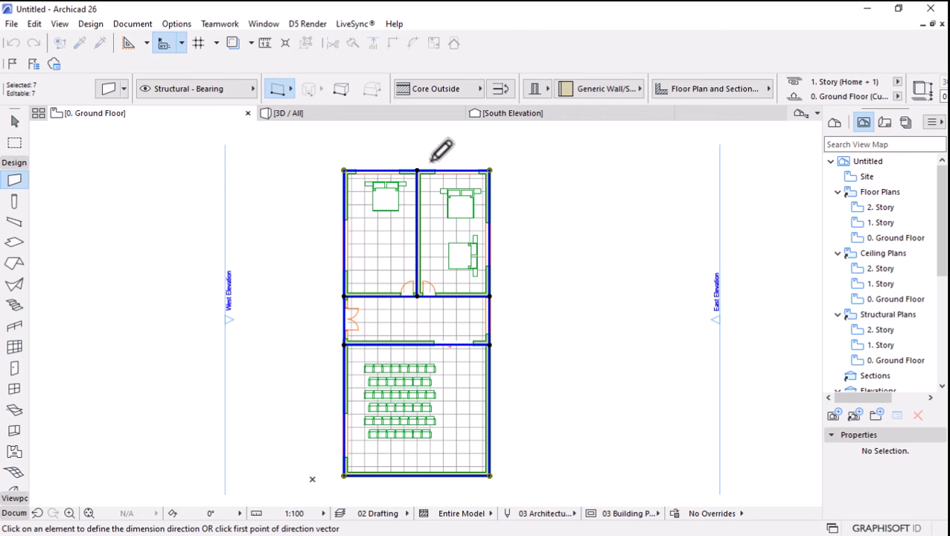
{"action": "left_click", "coordinate": [490, 171]}
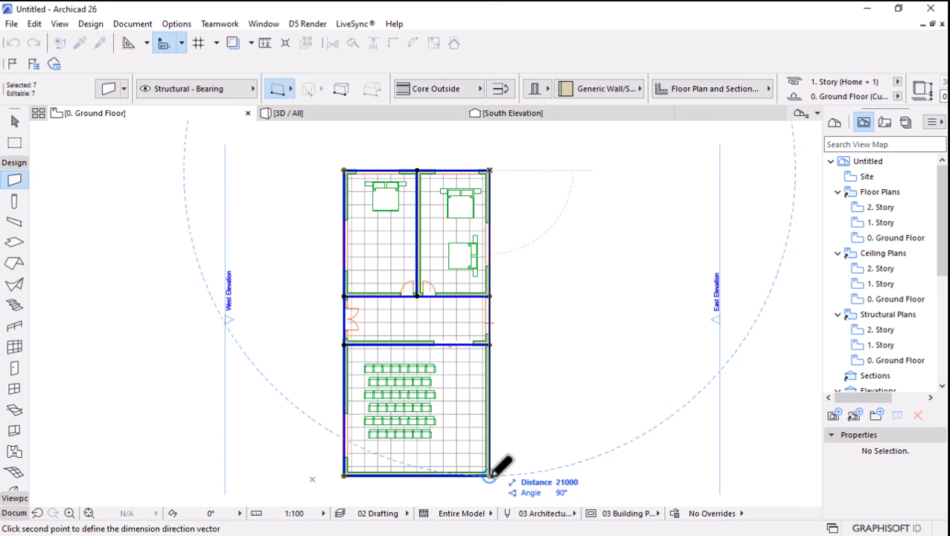
{"action": "left_click", "coordinate": [490, 475]}
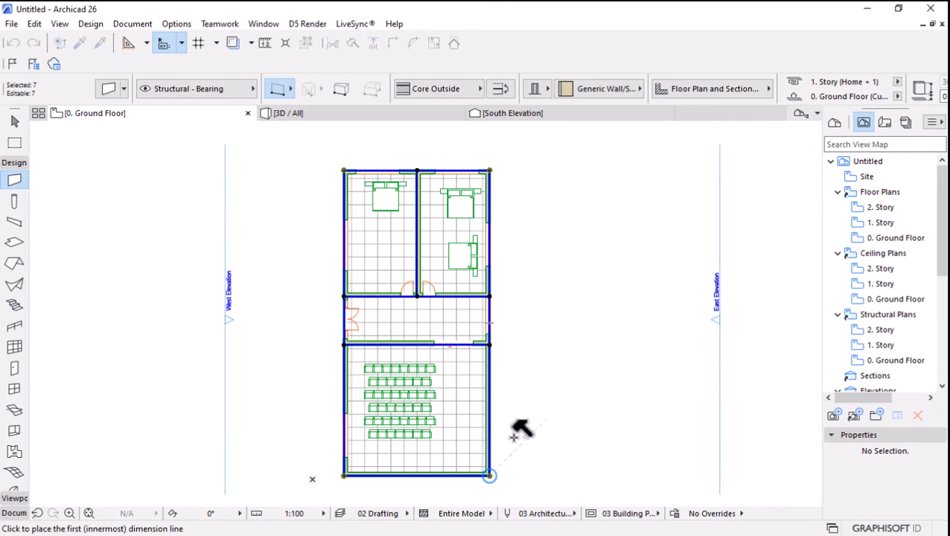
{"action": "left_click", "coordinate": [511, 311]}
{"action": "scroll", "coordinate": [445, 301], "scroll_direction": "down", "scroll_amount": 3}
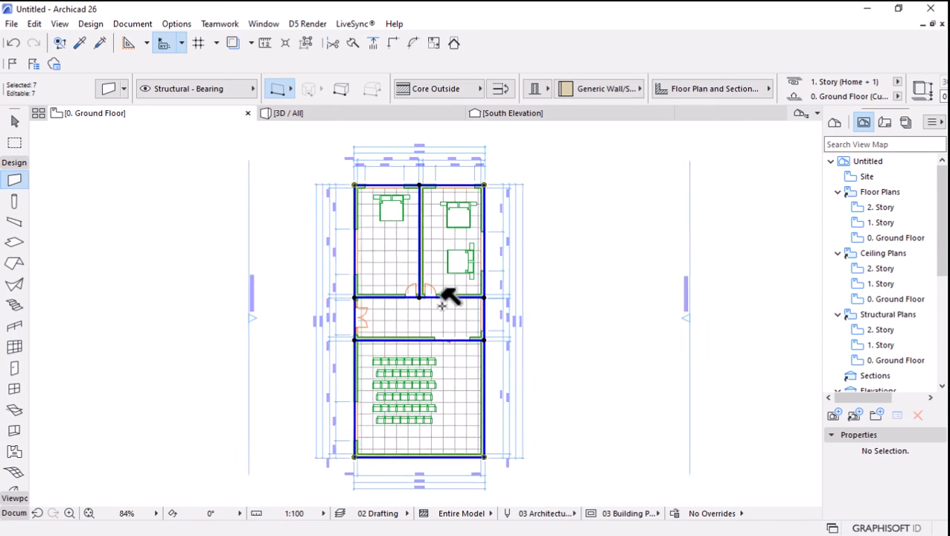
{"action": "scroll", "coordinate": [446, 168], "scroll_direction": "up", "scroll_amount": 4}
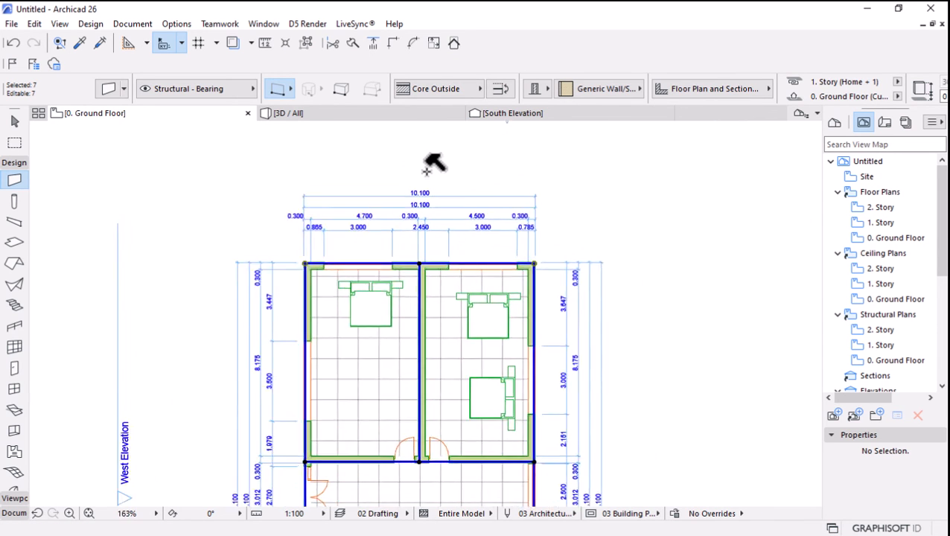
{"action": "scroll", "coordinate": [446, 179], "scroll_direction": "down", "scroll_amount": 5}
{"action": "scroll", "coordinate": [534, 293], "scroll_direction": "up", "scroll_amount": 2}
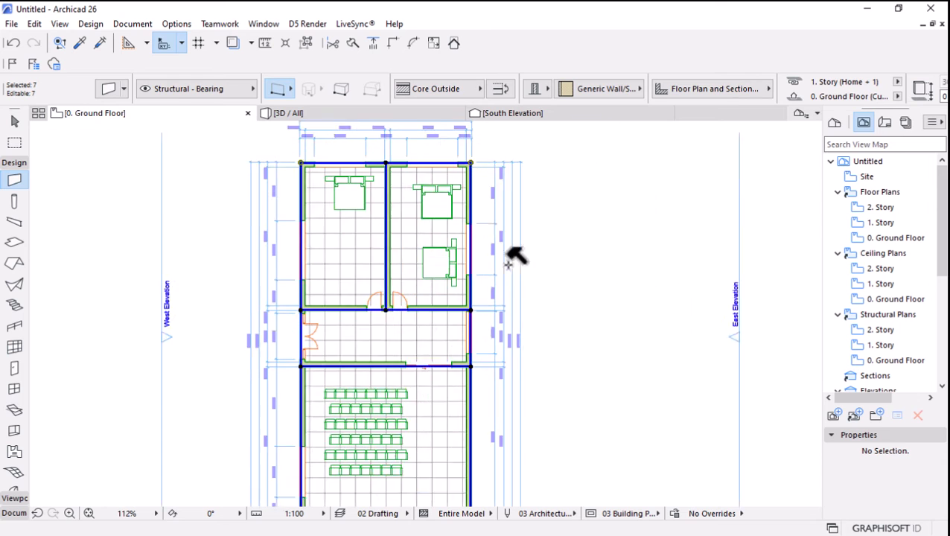
{"action": "left_click", "coordinate": [9, 125]}
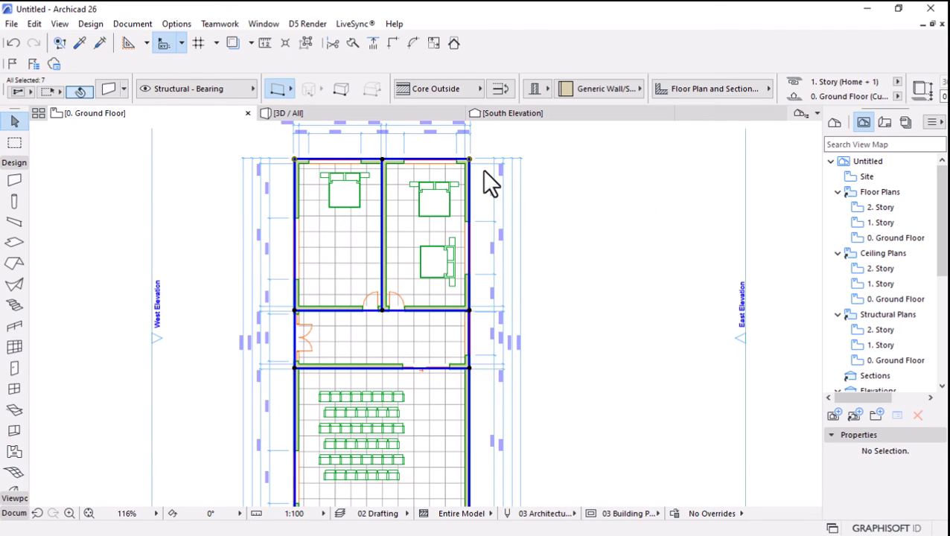
{"action": "left_click", "coordinate": [509, 150]}
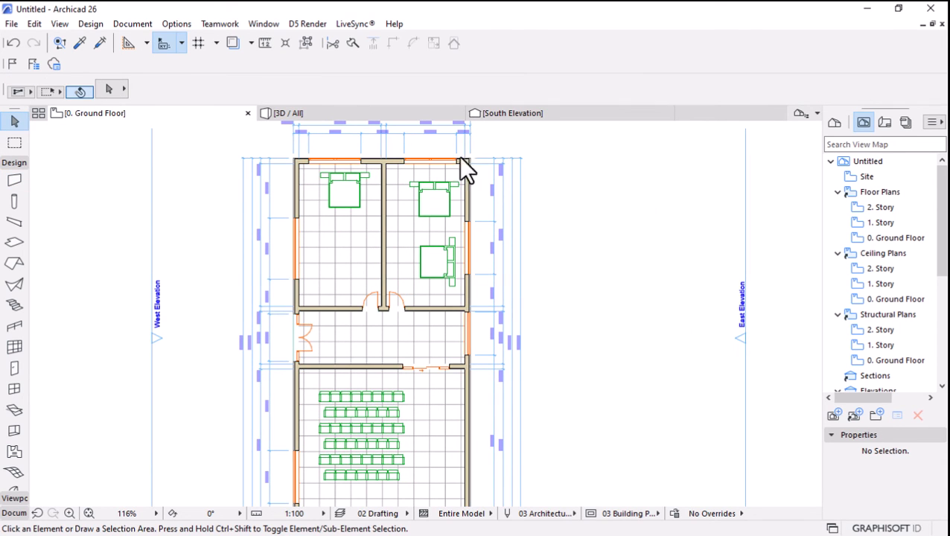
Select all dimension chains and switch their markers to the variant whose witness lines stop at the dimension line.
{"action": "left_click", "coordinate": [14, 164]}
{"action": "left_click", "coordinate": [12, 192]}
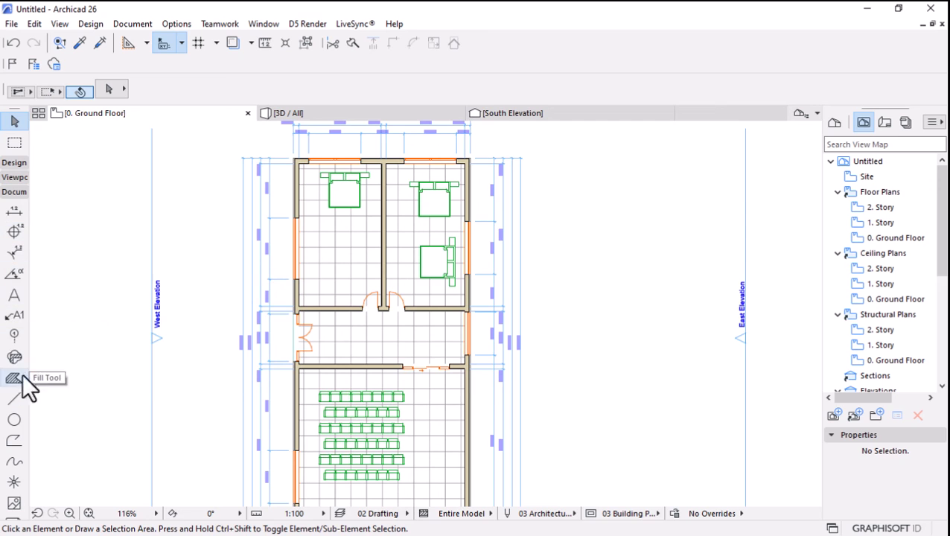
{"action": "left_click", "coordinate": [15, 213]}
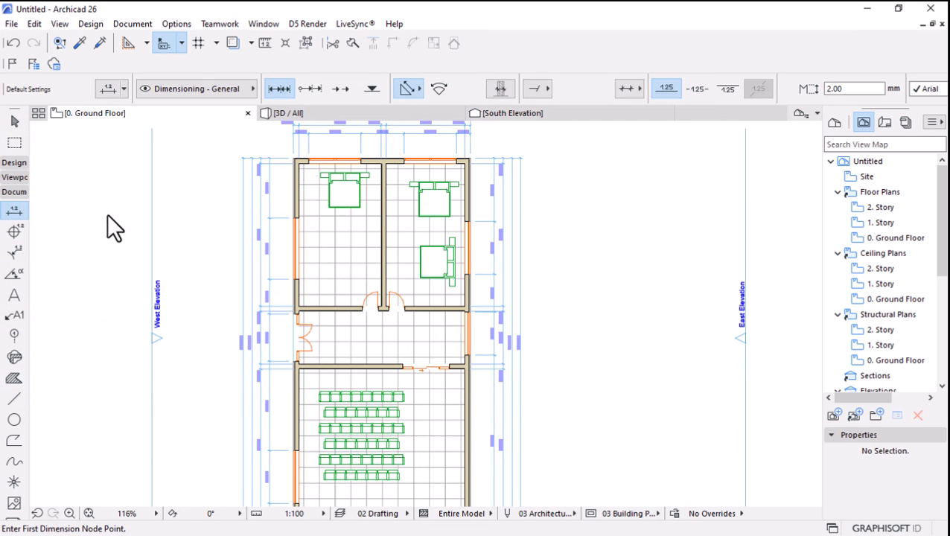
{"action": "scroll", "coordinate": [403, 287], "scroll_direction": "down", "scroll_amount": 2}
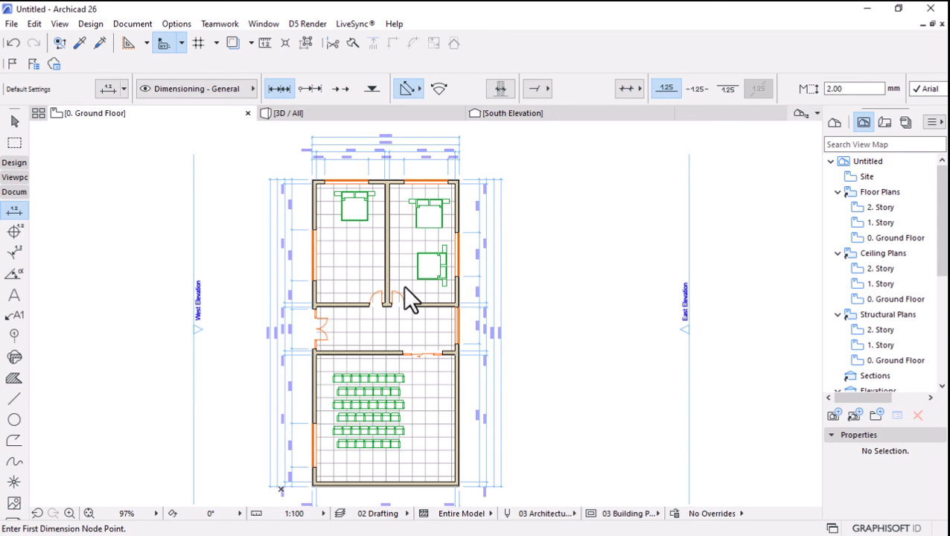
{"action": "scroll", "coordinate": [369, 201], "scroll_direction": "up", "scroll_amount": 2}
{"action": "scroll", "coordinate": [402, 339], "scroll_direction": "down", "scroll_amount": 2}
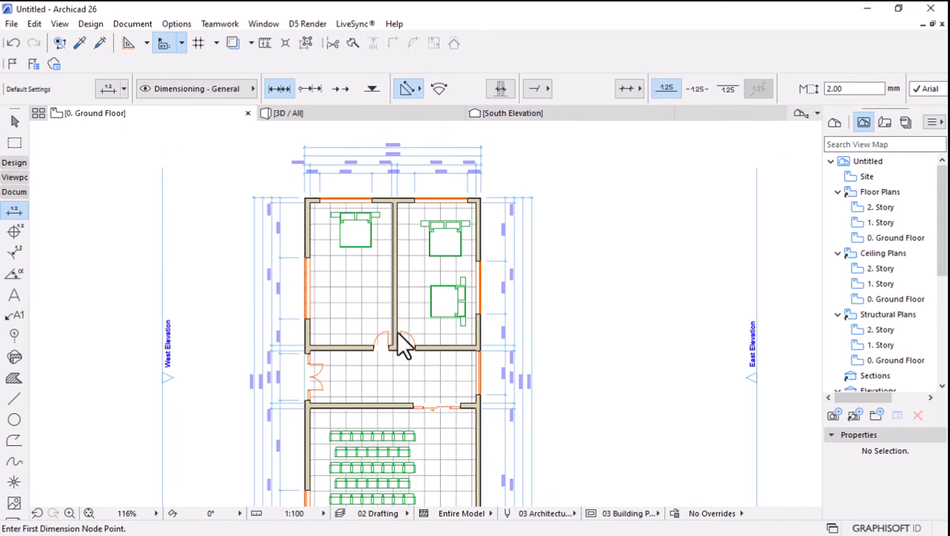
{"action": "scroll", "coordinate": [387, 213], "scroll_direction": "up", "scroll_amount": 2}
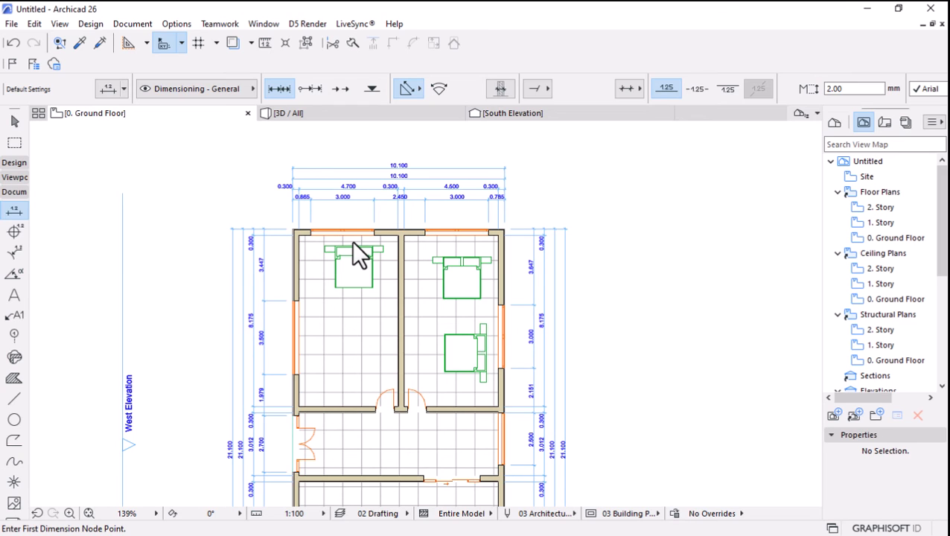
{"action": "left_click", "coordinate": [11, 44]}
{"action": "left_click", "coordinate": [33, 43]}
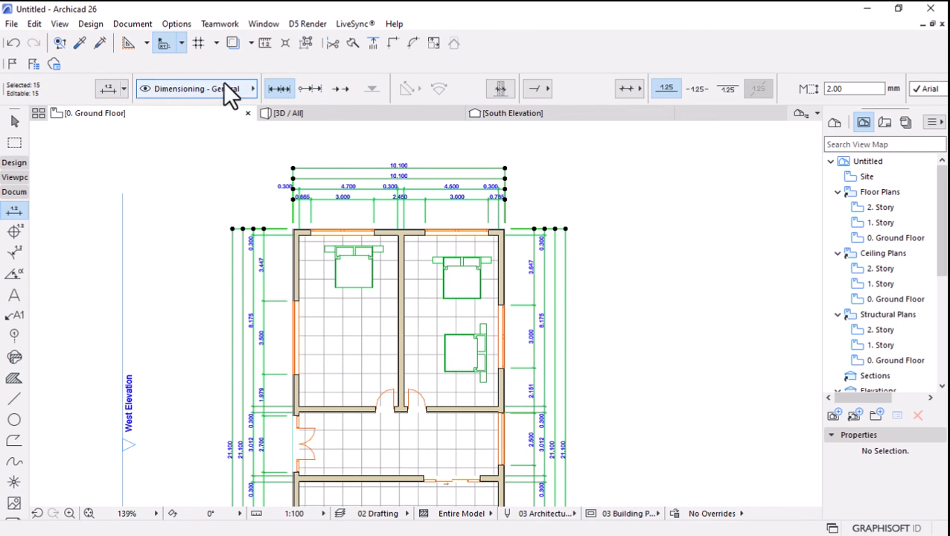
{"action": "left_click", "coordinate": [623, 94]}
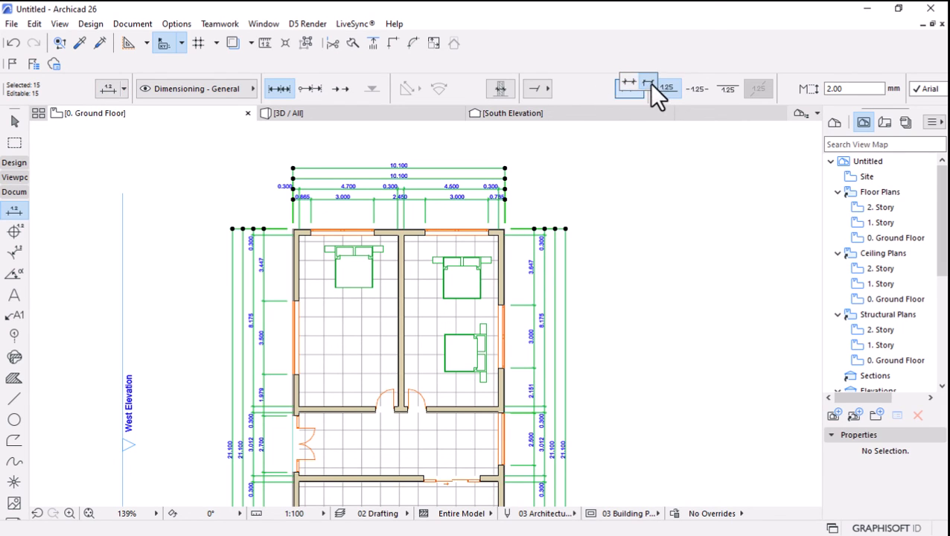
{"action": "left_click", "coordinate": [648, 85]}
Change the selected dimensions' witness lines to the custom-length type, keeping markers that do not extend the witness line.
{"action": "key", "text": "ctrl+t"}
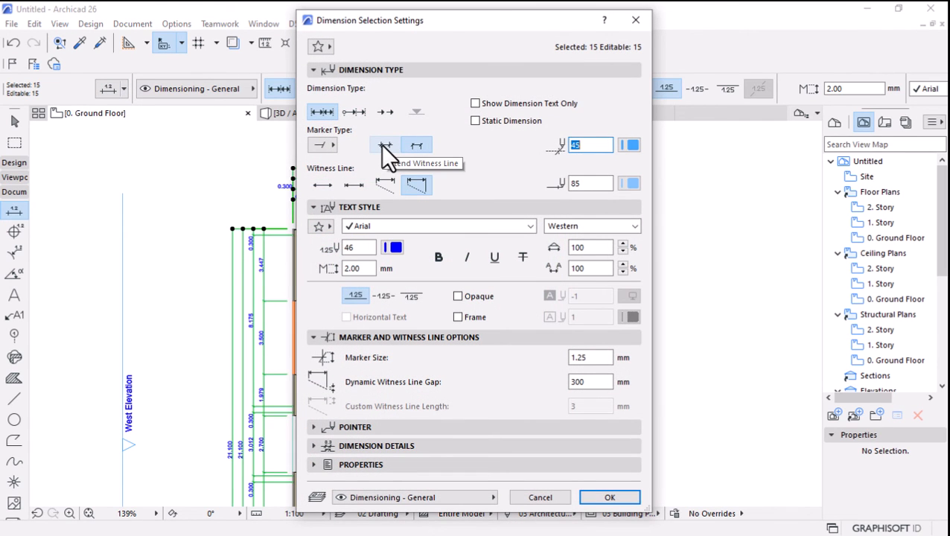
{"action": "left_click", "coordinate": [381, 144]}
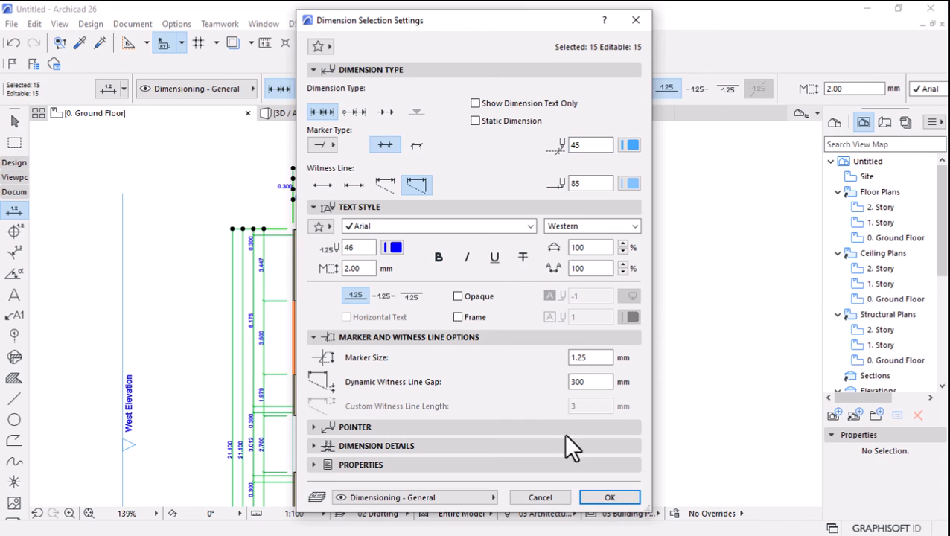
{"action": "left_click", "coordinate": [418, 146]}
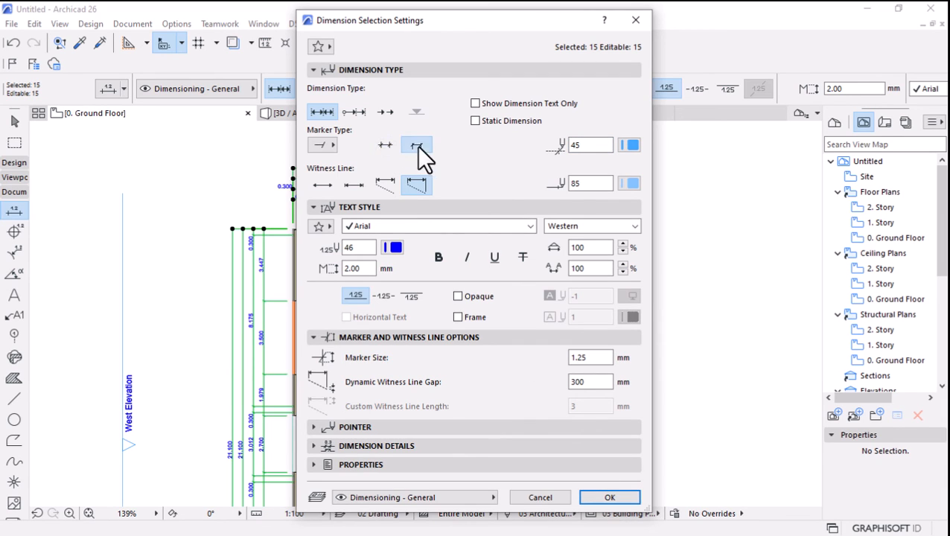
{"action": "left_click", "coordinate": [382, 184]}
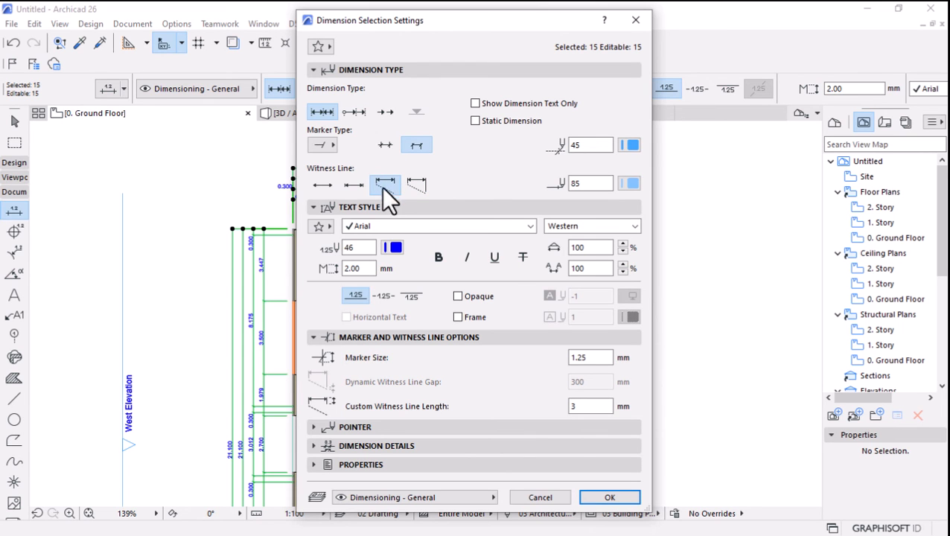
{"action": "left_click", "coordinate": [604, 499]}
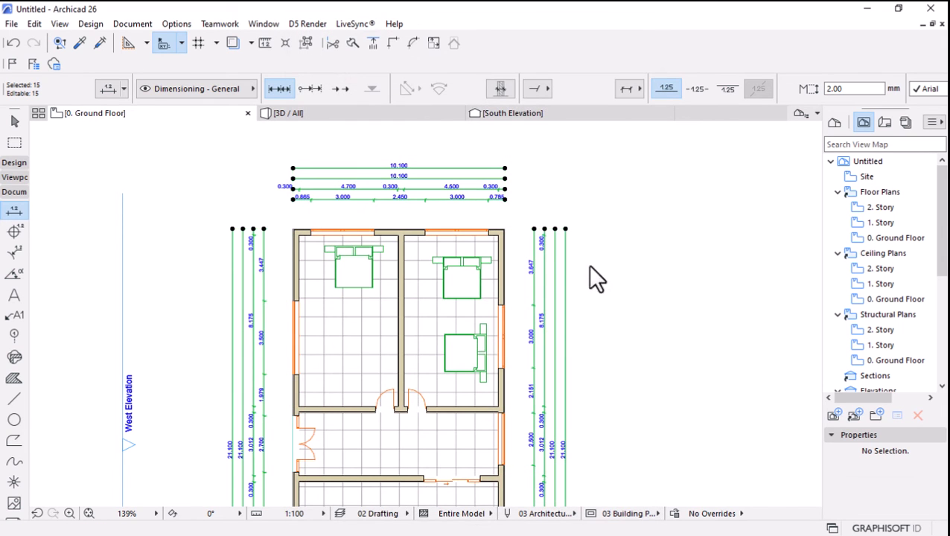
{"action": "scroll", "coordinate": [566, 270], "scroll_direction": "up", "scroll_amount": 4}
{"action": "scroll", "coordinate": [553, 277], "scroll_direction": "down", "scroll_amount": 1}
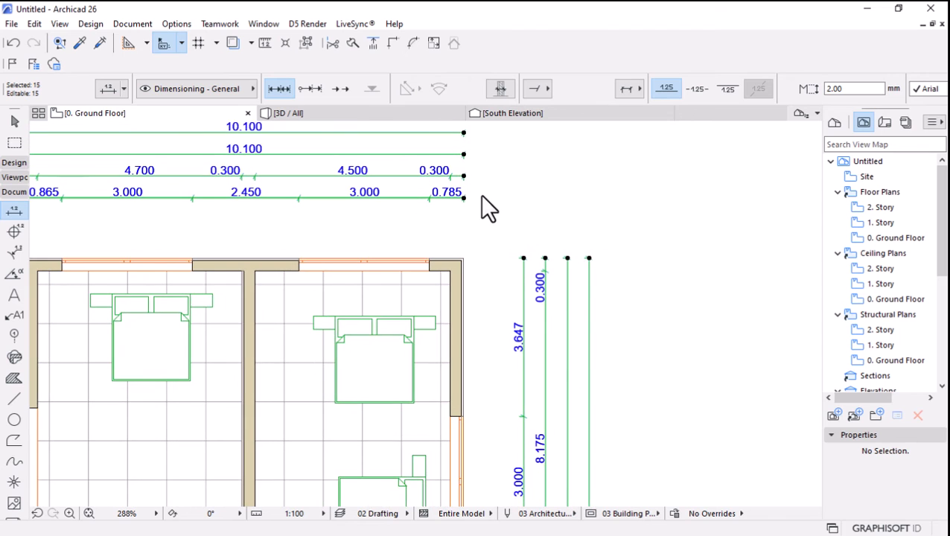
Try custom witness line lengths of 1 mm and 100 mm on the selected dimensions.
{"action": "left_click", "coordinate": [108, 90]}
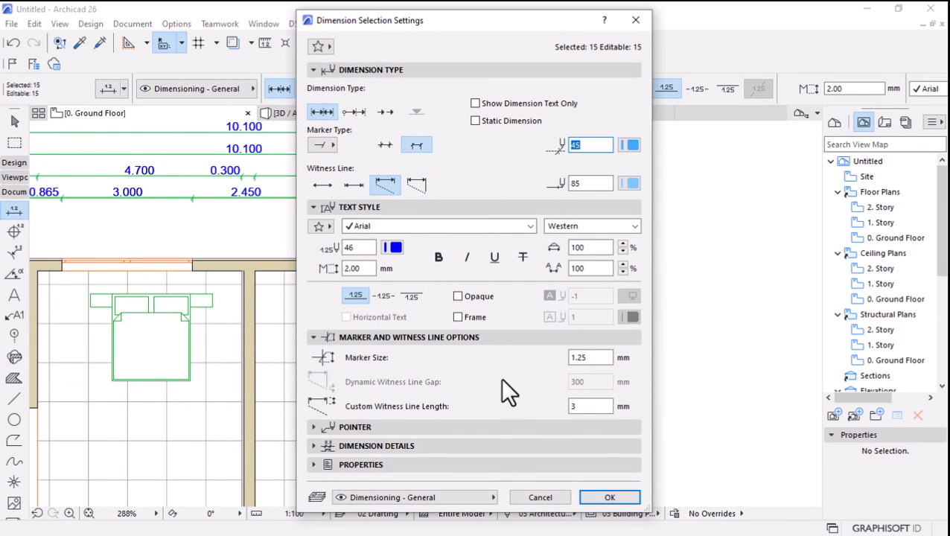
{"action": "left_click", "coordinate": [598, 408]}
{"action": "type", "text": "5"}
{"action": "left_click", "coordinate": [610, 497]}
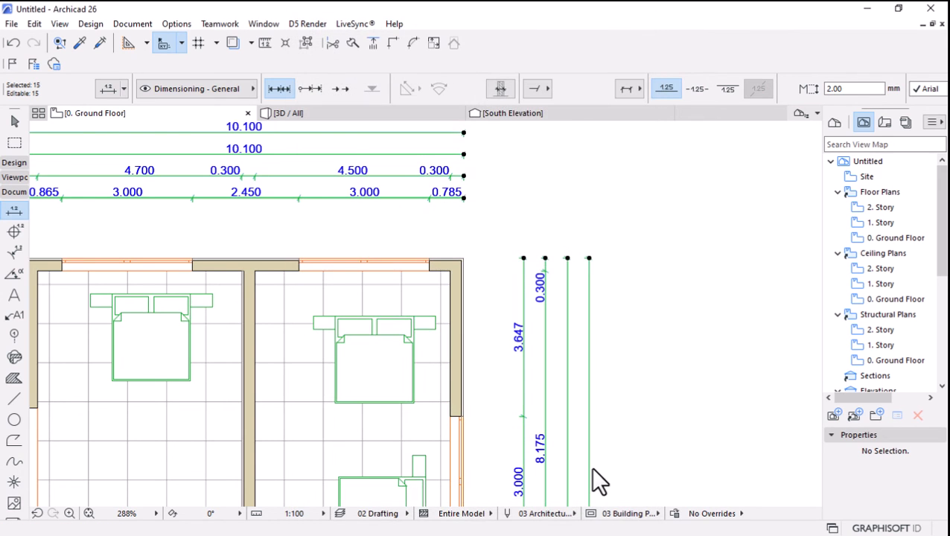
{"action": "left_click", "coordinate": [108, 89]}
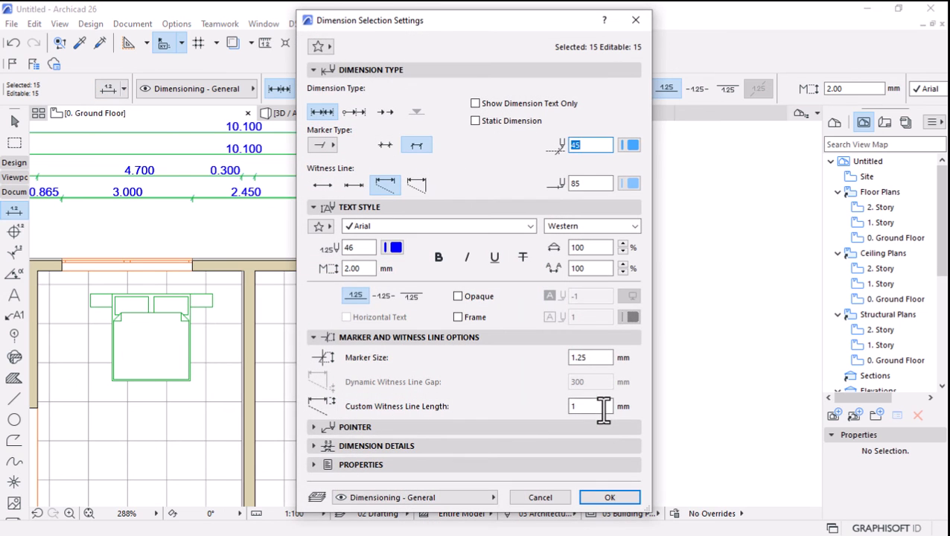
{"action": "left_click_drag", "start_coordinate": [604, 410], "coordinate": [485, 417]}
{"action": "type", "text": "100"}
{"action": "key", "text": "Return"}
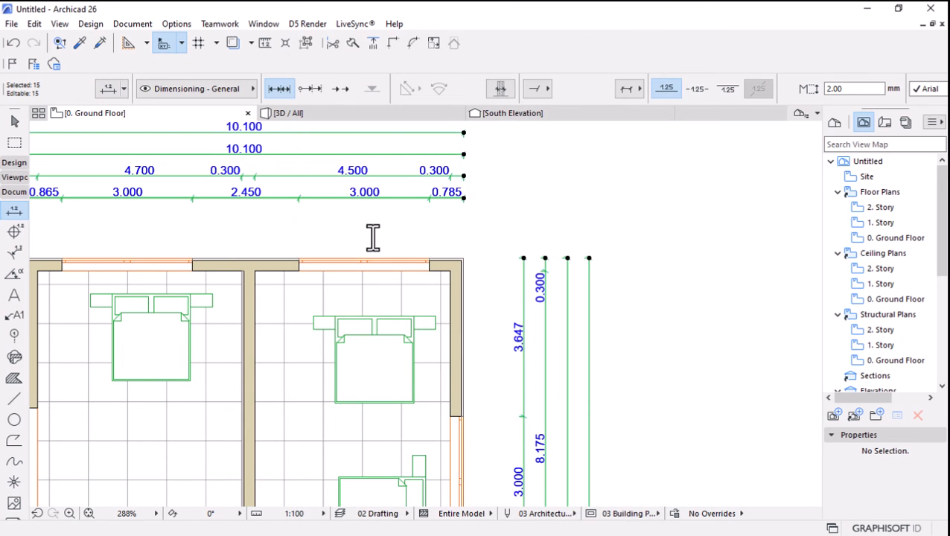
Switch the selected dimensions' witness lines to the dynamic type with a 300 mm gap and deselect the dimensions.
{"action": "left_click", "coordinate": [110, 89]}
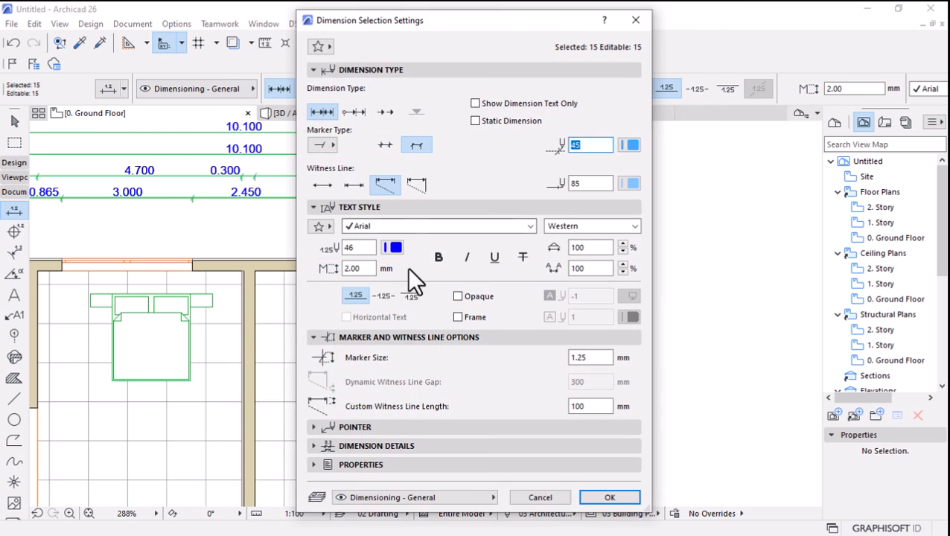
{"action": "left_click", "coordinate": [416, 186]}
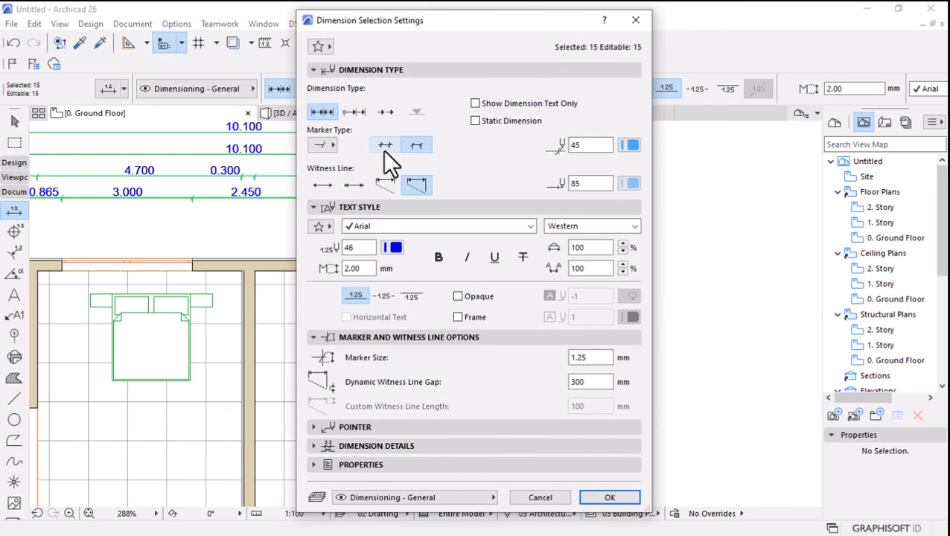
{"action": "left_click", "coordinate": [609, 498]}
{"action": "key", "text": "Escape"}
{"action": "scroll", "coordinate": [514, 277], "scroll_direction": "down", "scroll_amount": 5}
{"action": "scroll", "coordinate": [468, 270], "scroll_direction": "down", "scroll_amount": 1}
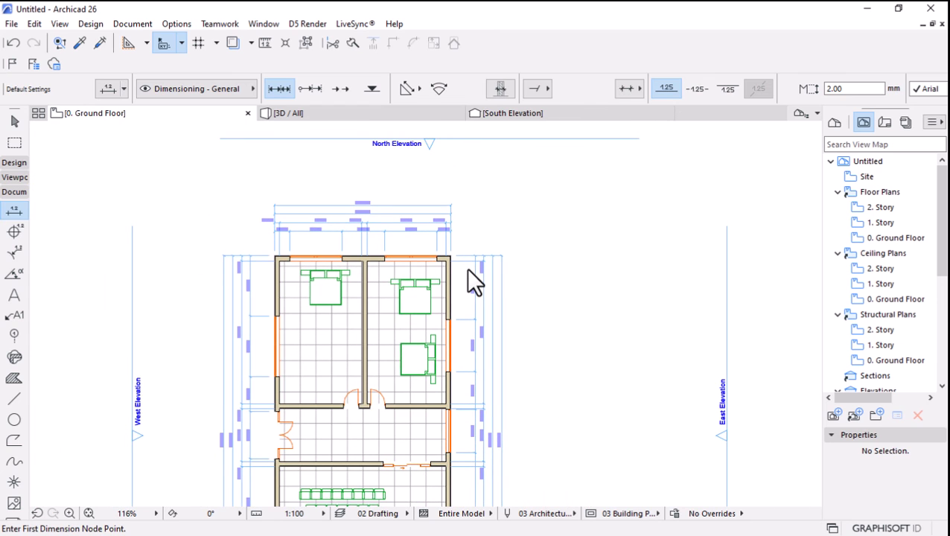
{"action": "scroll", "coordinate": [469, 272], "scroll_direction": "down", "scroll_amount": 4}
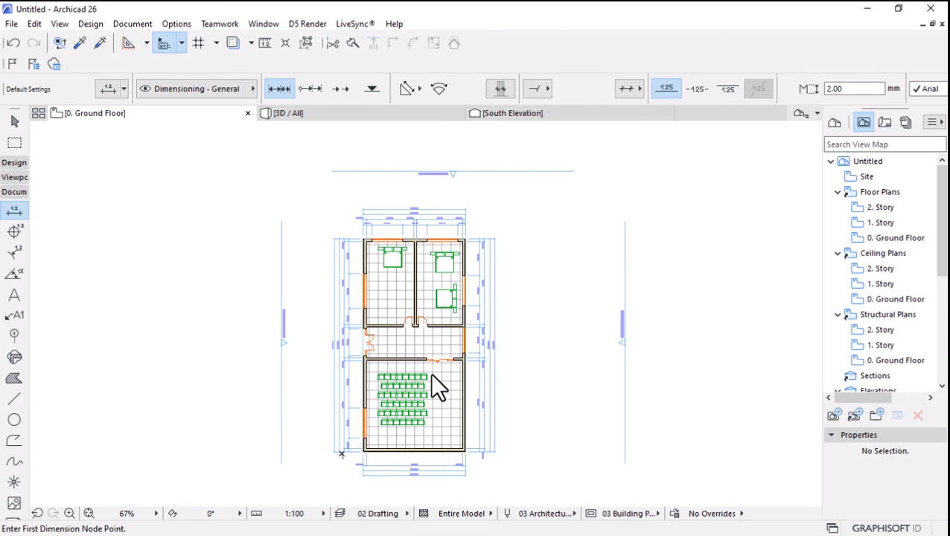
{"action": "scroll", "coordinate": [431, 374], "scroll_direction": "up", "scroll_amount": 3}
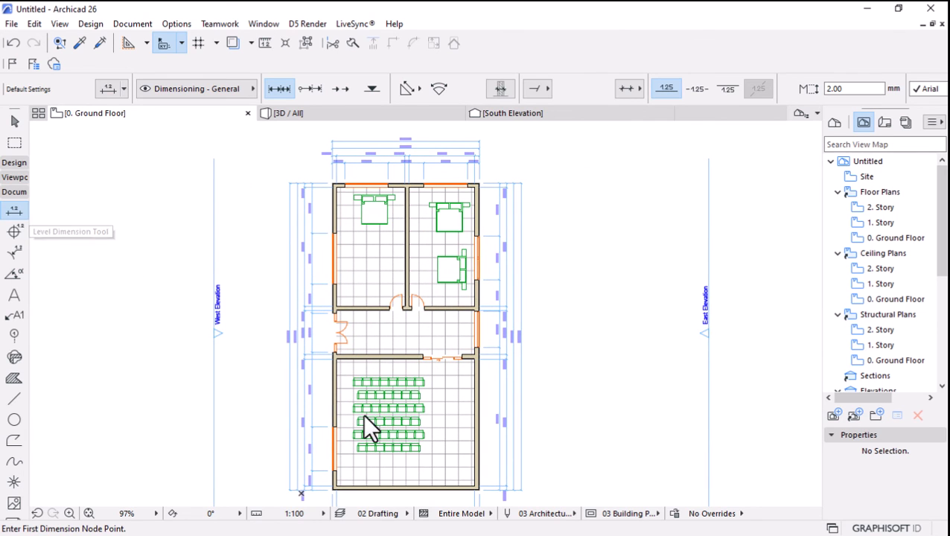
Place a text block reading "ROOM" below the bed in the single-bed room.
{"action": "left_click", "coordinate": [18, 166]}
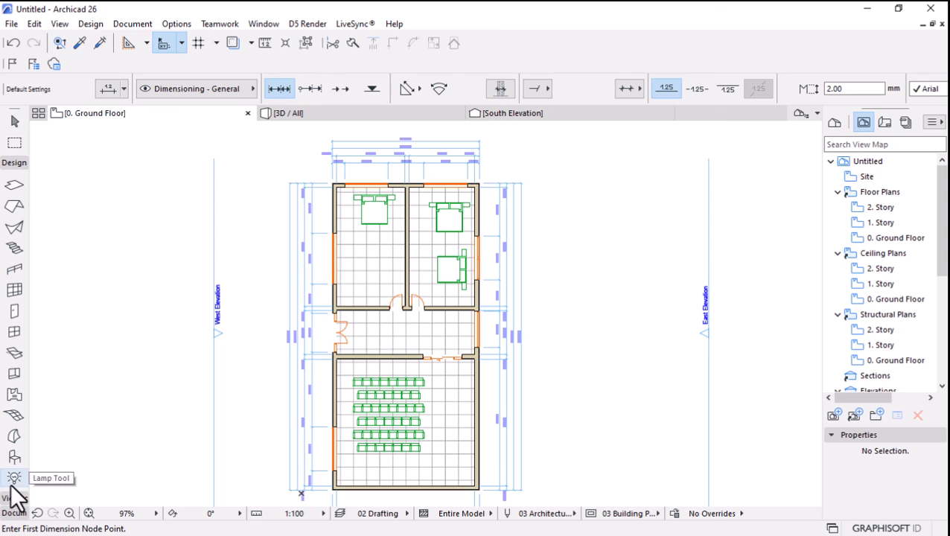
{"action": "scroll", "coordinate": [394, 431], "scroll_direction": "up", "scroll_amount": 1}
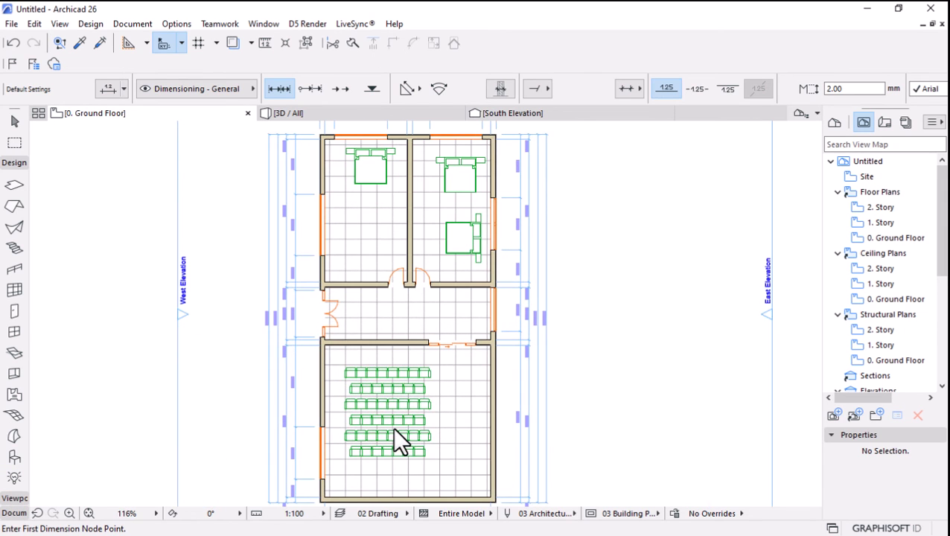
{"action": "left_click", "coordinate": [11, 514]}
{"action": "left_click", "coordinate": [14, 295]}
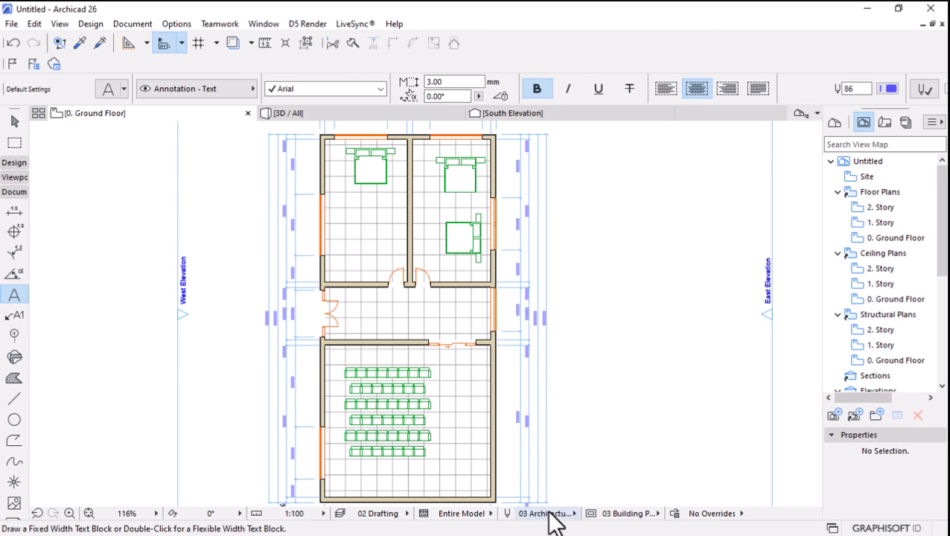
{"action": "scroll", "coordinate": [348, 254], "scroll_direction": "up", "scroll_amount": 4}
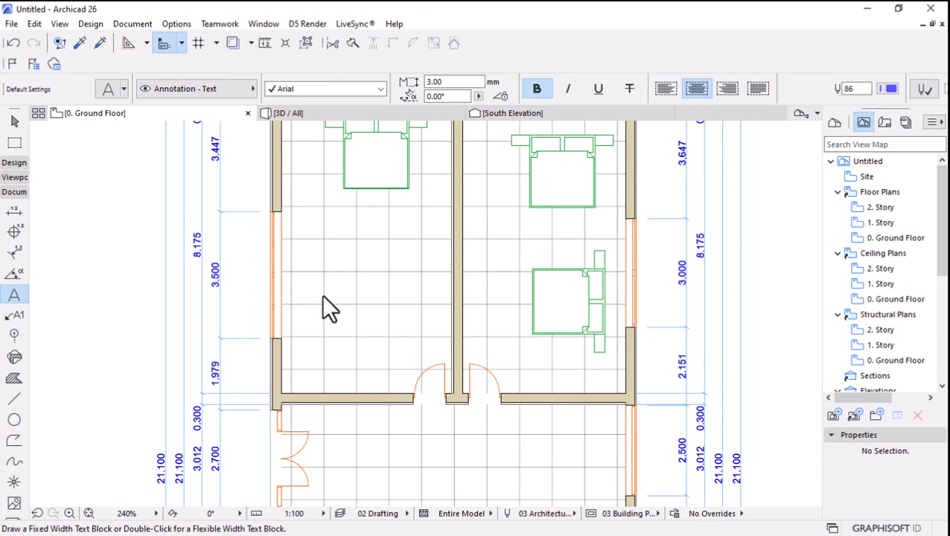
{"action": "left_click", "coordinate": [308, 270]}
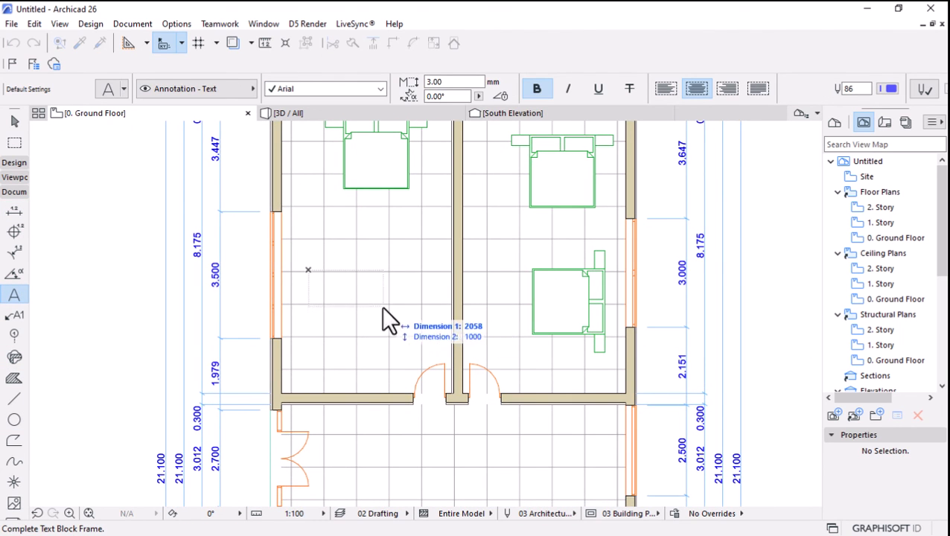
{"action": "key", "text": "Escape"}
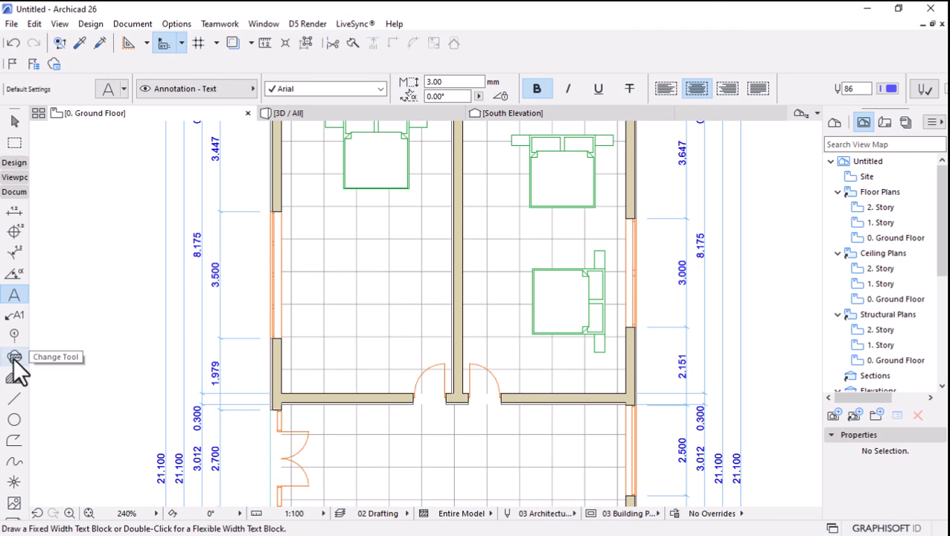
{"action": "left_click", "coordinate": [330, 273]}
{"action": "left_click", "coordinate": [422, 318]}
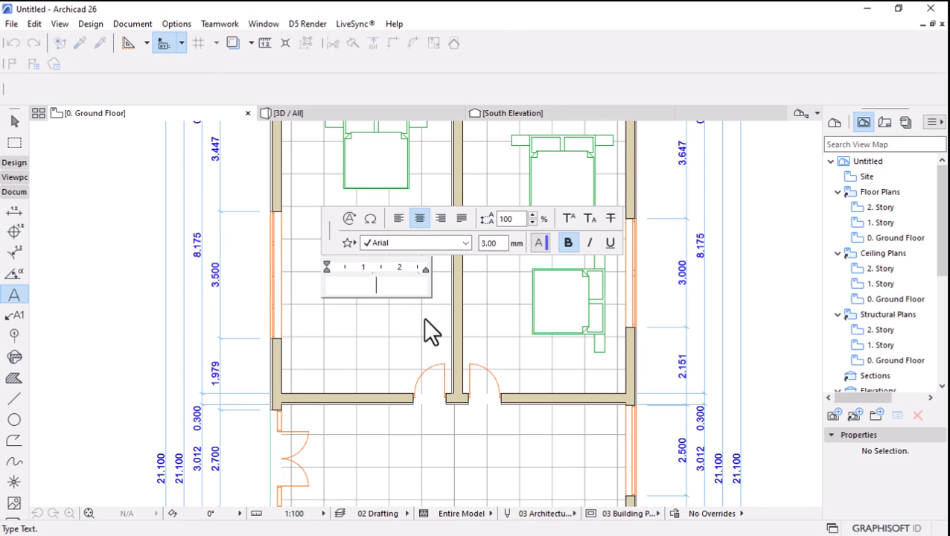
{"action": "type", "text": "ROOM"}
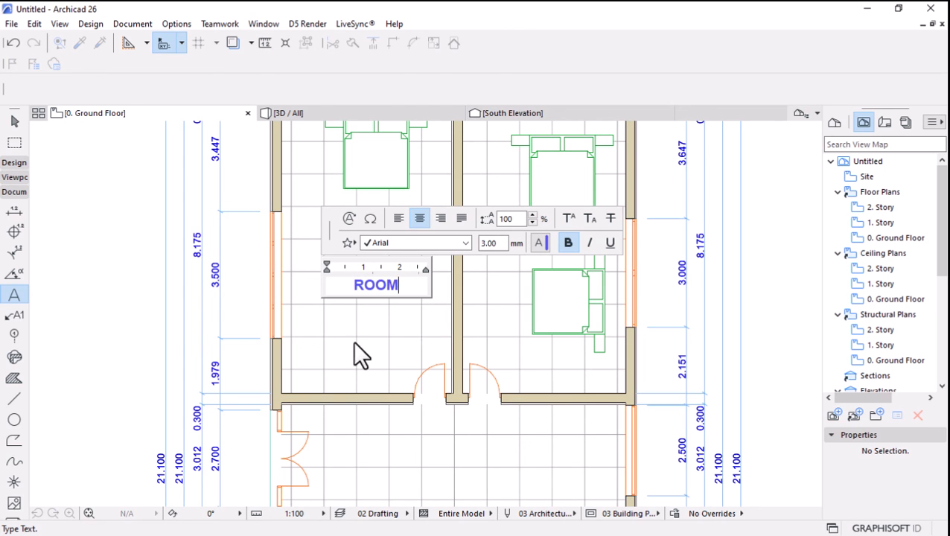
{"action": "left_click", "coordinate": [377, 322]}
Copy the ROOM label into the adjacent bedroom, between its two beds.
{"action": "left_click", "coordinate": [14, 122]}
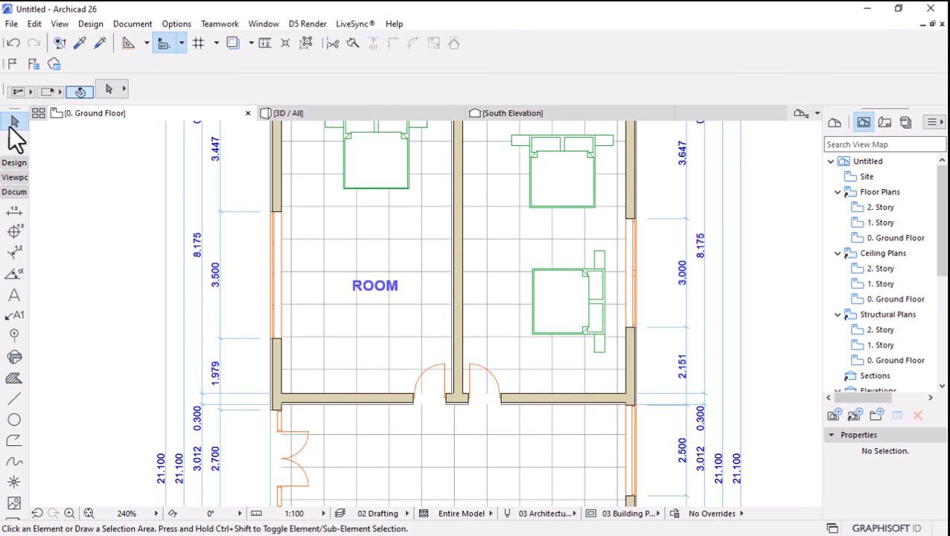
{"action": "left_click", "coordinate": [372, 285]}
{"action": "left_click", "coordinate": [374, 286]}
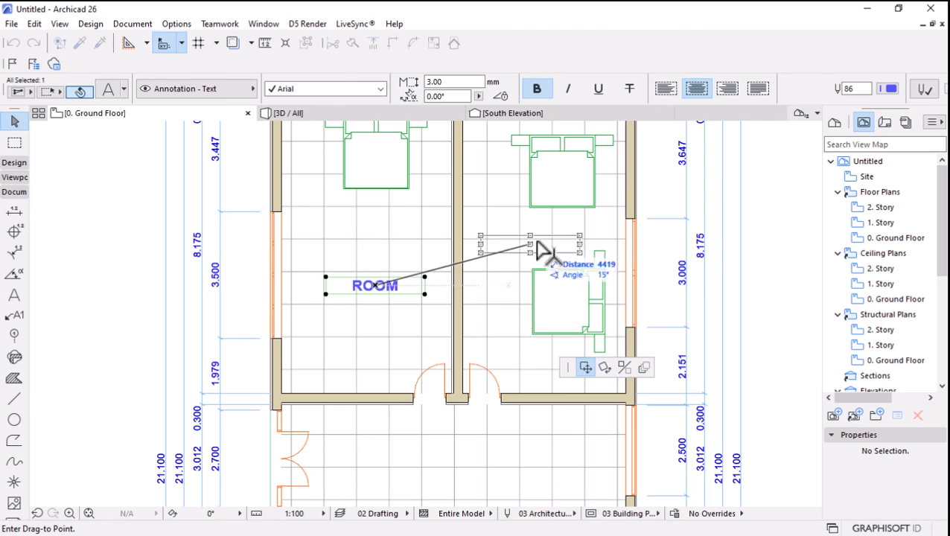
{"action": "key", "text": "ctrl"}
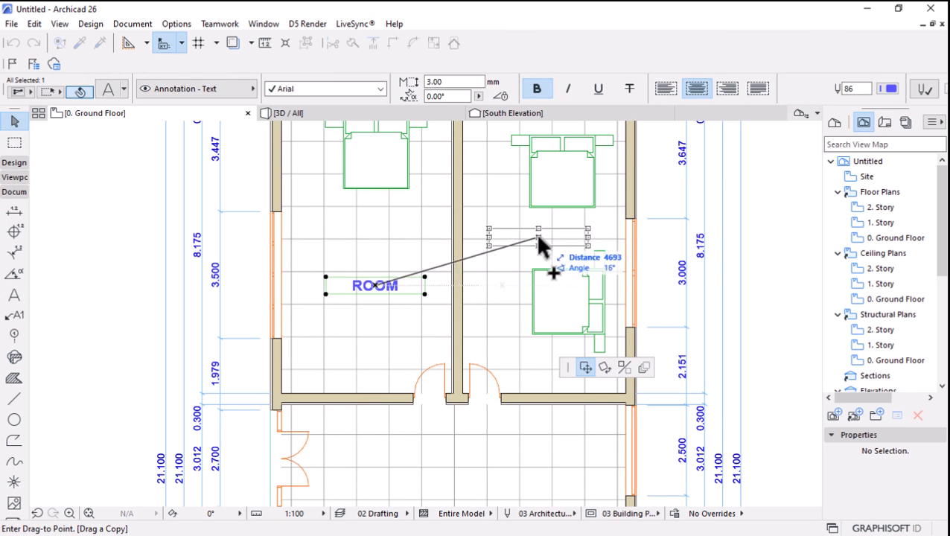
{"action": "left_click", "coordinate": [545, 235]}
Copy the two-bed room's ROOM label into the large hall, just east of the seating rows.
{"action": "scroll", "coordinate": [447, 268], "scroll_direction": "down", "scroll_amount": 5}
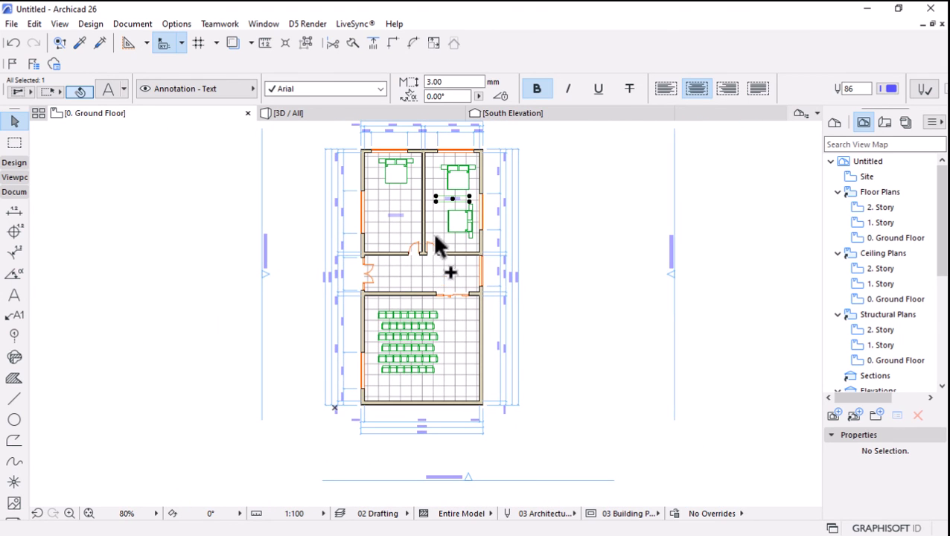
{"action": "left_click", "coordinate": [452, 200]}
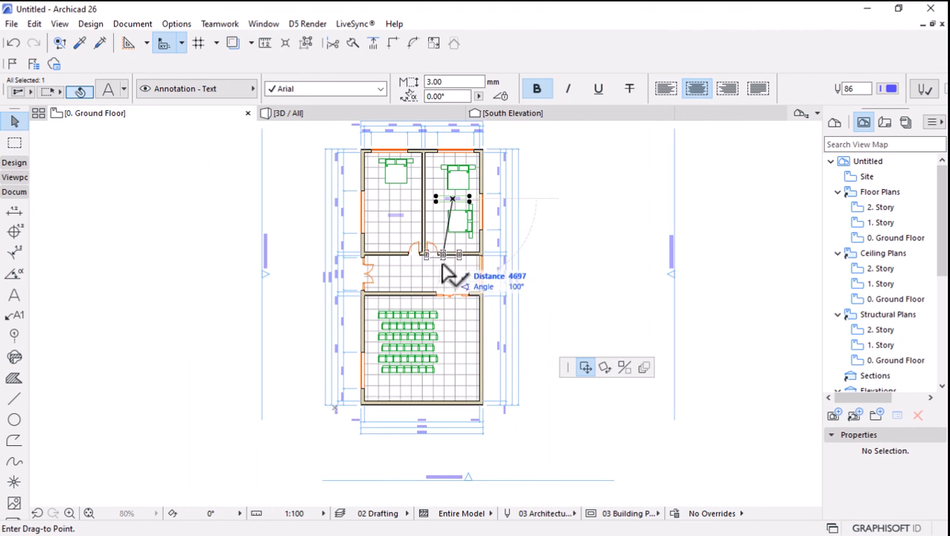
{"action": "key", "text": "ctrl"}
{"action": "scroll", "coordinate": [456, 365], "scroll_direction": "up", "scroll_amount": 1}
{"action": "scroll", "coordinate": [456, 365], "scroll_direction": "up", "scroll_amount": 2}
{"action": "left_click", "coordinate": [467, 321]}
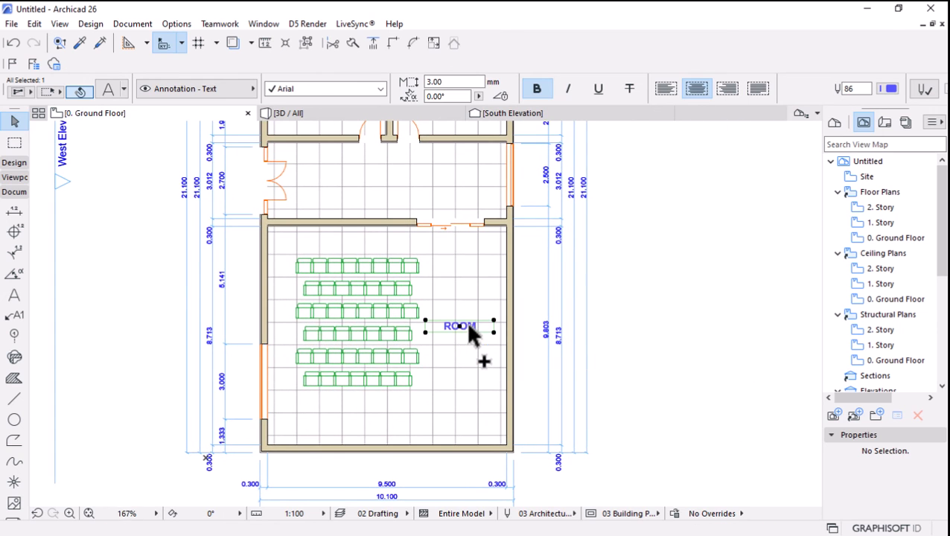
Change the label beside the seating rows to read "THEATRE" and deselect it.
{"action": "scroll", "coordinate": [463, 325], "scroll_direction": "up", "scroll_amount": 3}
{"action": "double_click", "coordinate": [463, 325]}
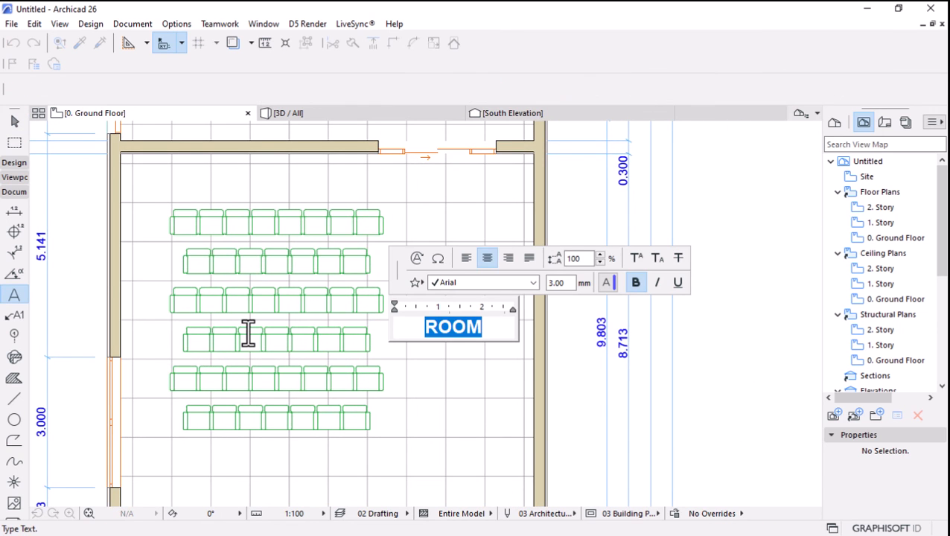
{"action": "type", "text": "THE"}
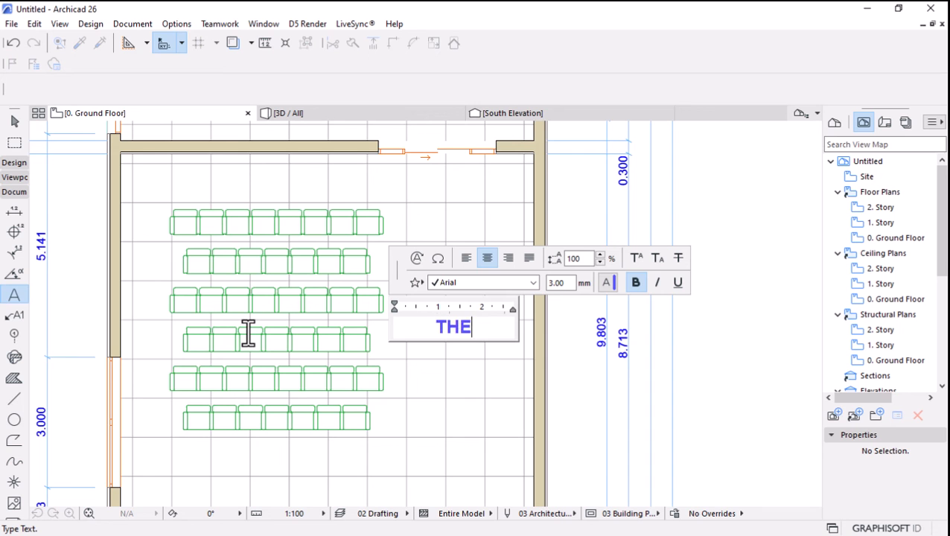
{"action": "type", "text": "ATRE"}
{"action": "left_click", "coordinate": [483, 367]}
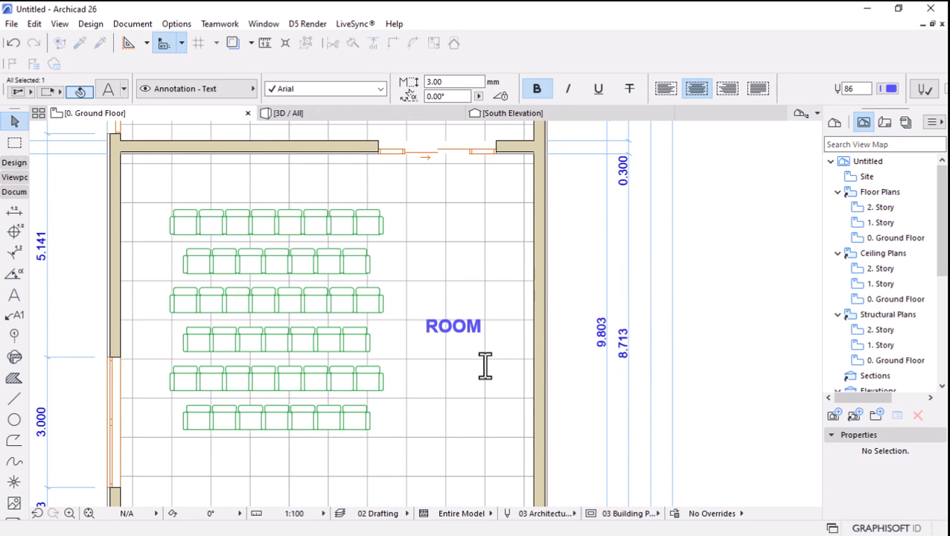
{"action": "scroll", "coordinate": [485, 365], "scroll_direction": "down", "scroll_amount": 5}
{"action": "scroll", "coordinate": [485, 365], "scroll_direction": "down", "scroll_amount": 3}
{"action": "scroll", "coordinate": [458, 279], "scroll_direction": "up", "scroll_amount": 2}
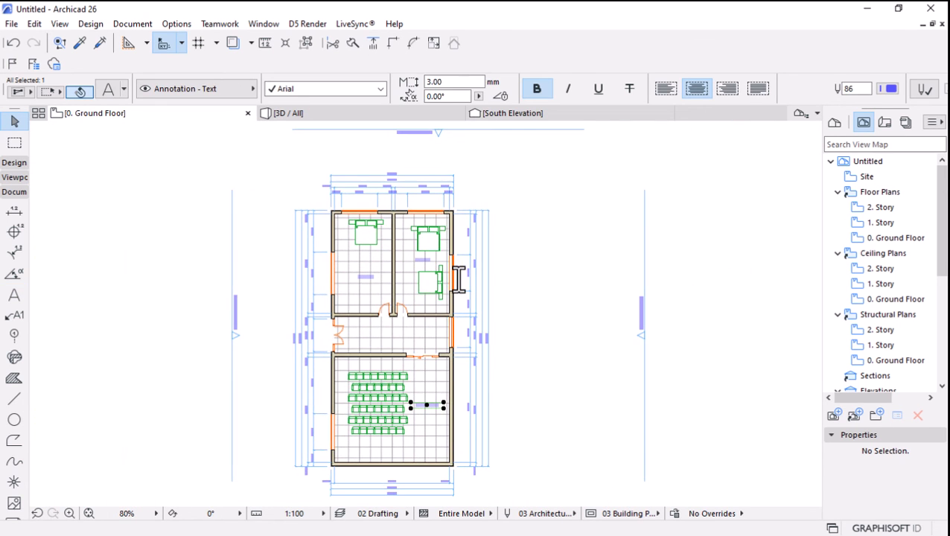
{"action": "key", "text": "Escape"}
Import all five GOC graphic override combination XML files from the v26 Up folder and apply GOC BLUEPRINT.
{"action": "scroll", "coordinate": [531, 309], "scroll_direction": "down", "scroll_amount": 2}
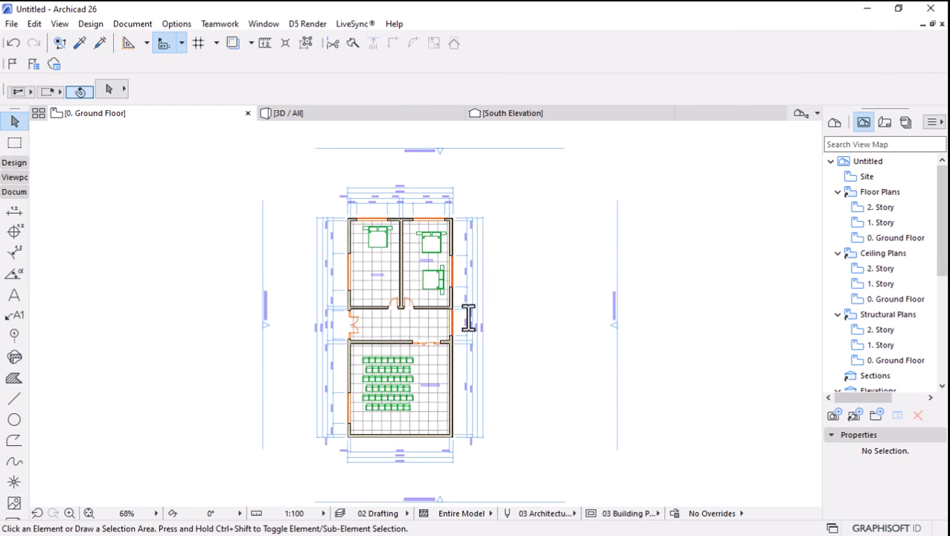
{"action": "left_click", "coordinate": [712, 513]}
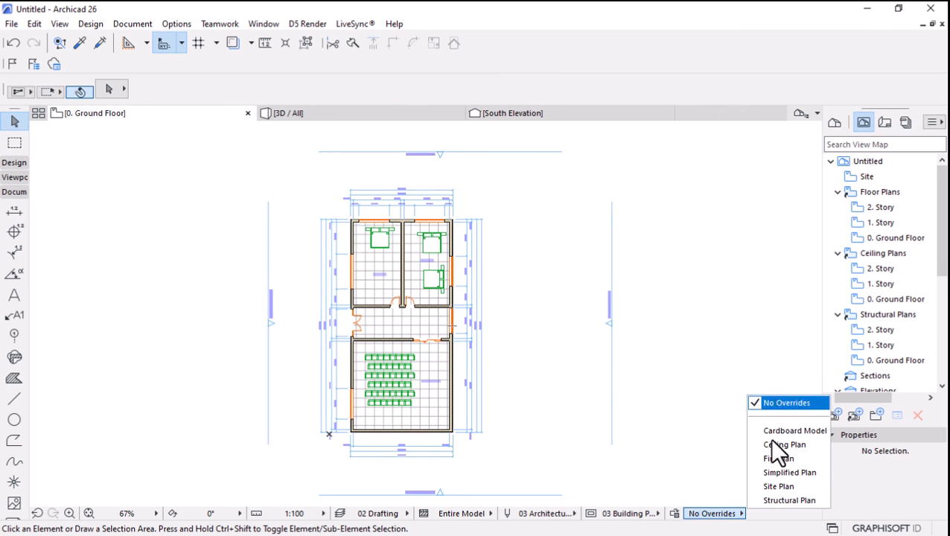
{"action": "left_click", "coordinate": [677, 518]}
{"action": "left_click", "coordinate": [676, 515]}
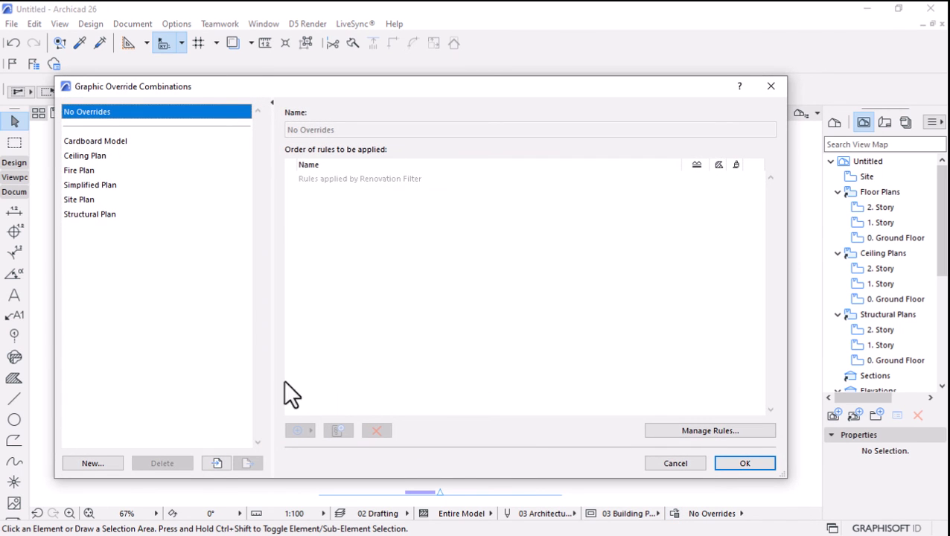
{"action": "left_click", "coordinate": [216, 463]}
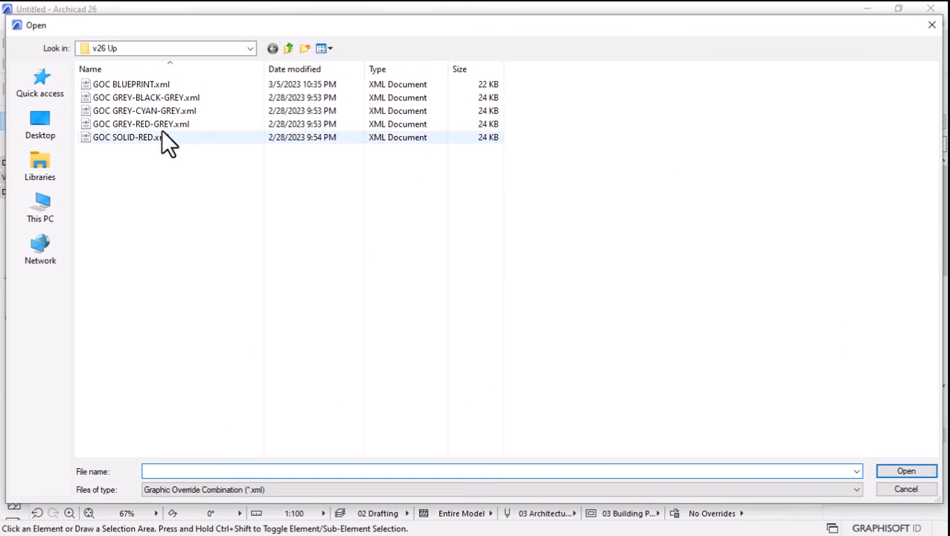
{"action": "left_click", "coordinate": [121, 80]}
{"action": "left_click", "coordinate": [103, 137], "text": "shift"}
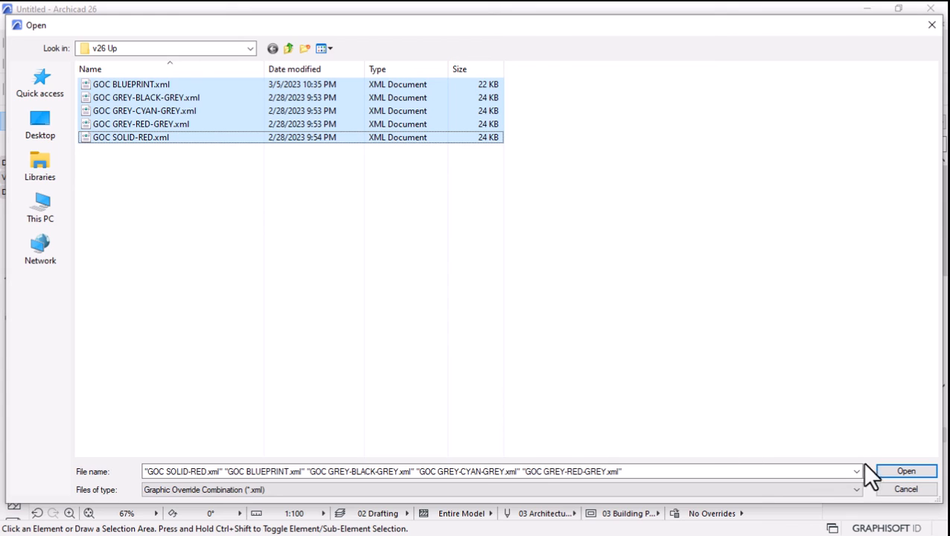
{"action": "left_click", "coordinate": [890, 471]}
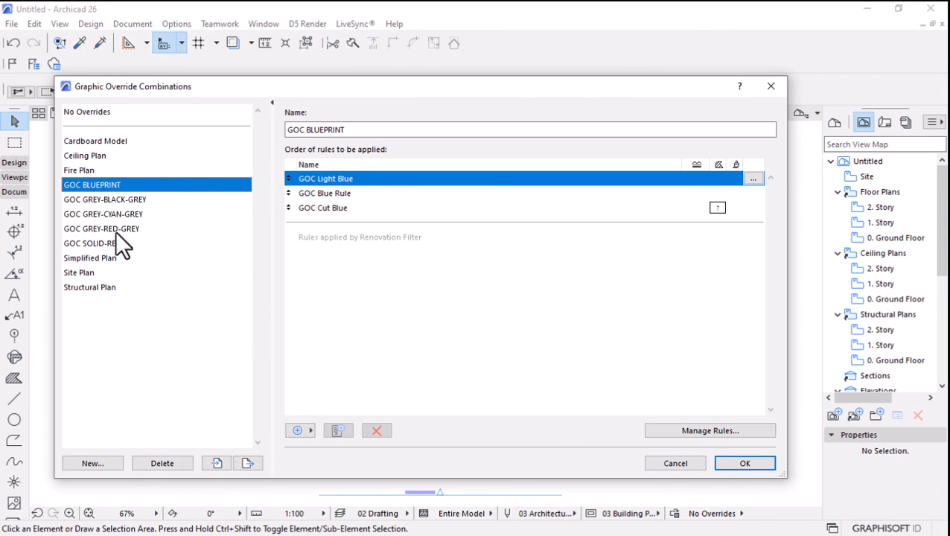
{"action": "left_click", "coordinate": [744, 463]}
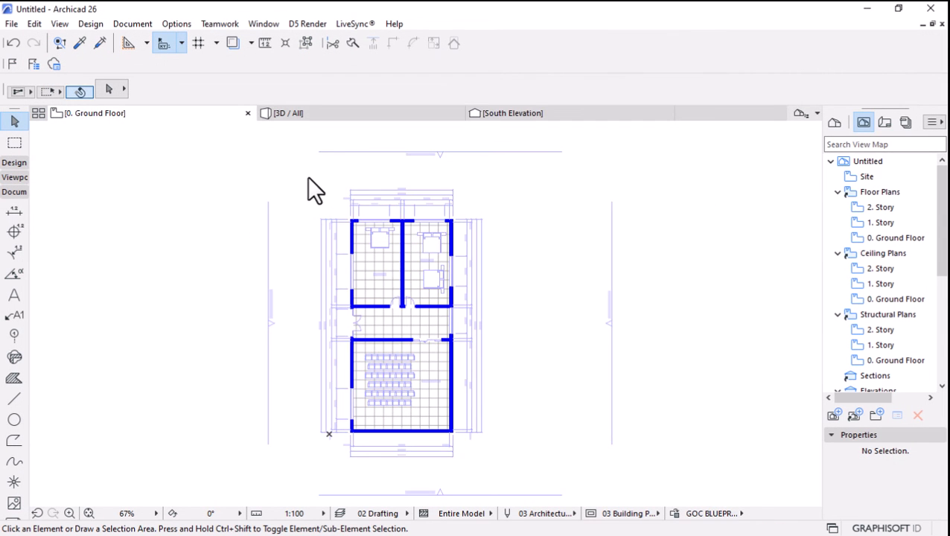
Examine the blueprint styling on the plan, then set the graphic override back to No Overrides.
{"action": "scroll", "coordinate": [313, 350], "scroll_direction": "up", "scroll_amount": 5}
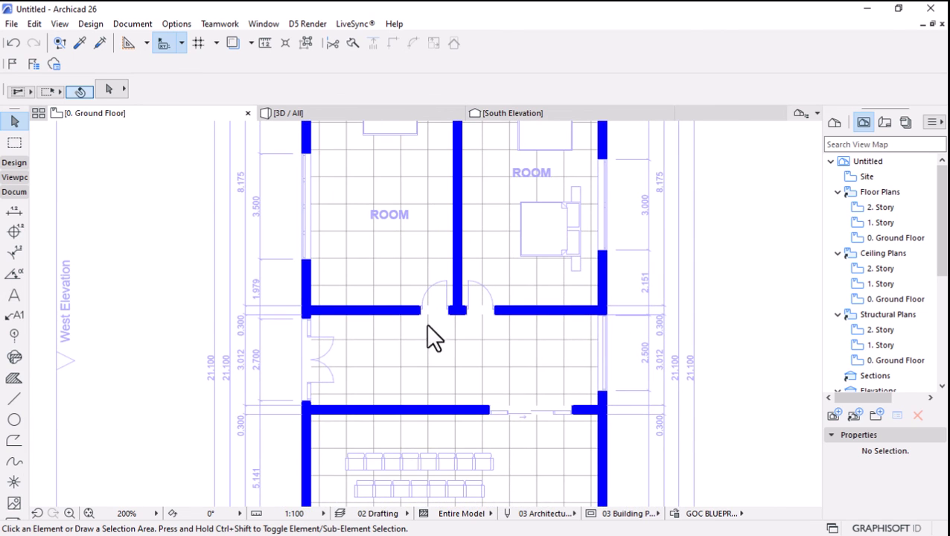
{"action": "scroll", "coordinate": [434, 338], "scroll_direction": "up", "scroll_amount": 2}
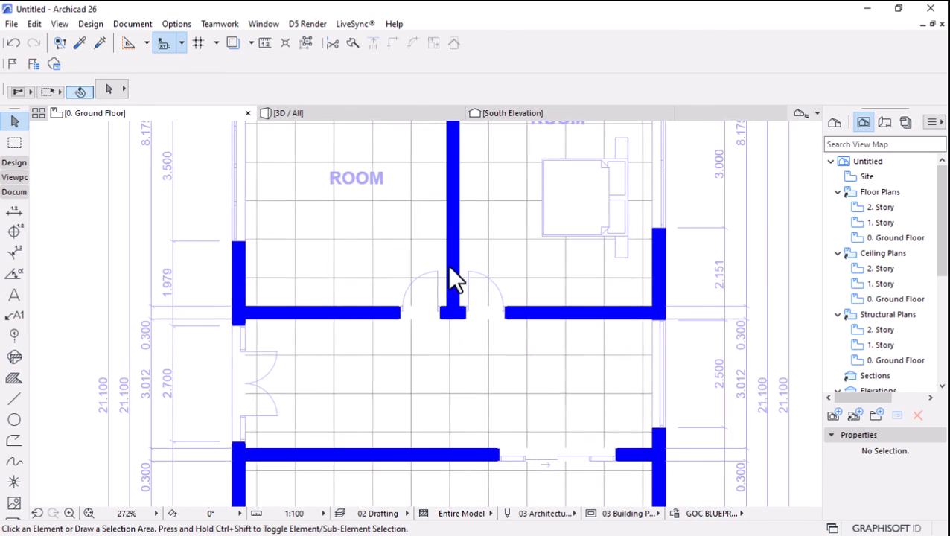
{"action": "scroll", "coordinate": [453, 279], "scroll_direction": "down", "scroll_amount": 5}
{"action": "left_click", "coordinate": [700, 513]}
{"action": "left_click", "coordinate": [788, 333]}
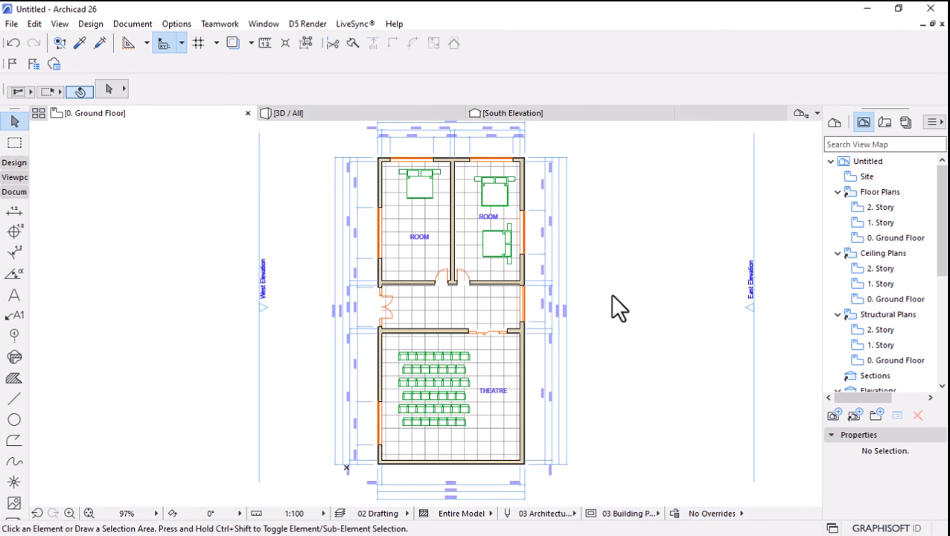
{"action": "scroll", "coordinate": [447, 237], "scroll_direction": "up", "scroll_amount": 2}
Try the GOC GREY-BLACK-GREY, GOC GREY-CYAN-GREY and GOC GREY-RED-GREY override combinations on the floor plan.
{"action": "left_click", "coordinate": [700, 514]}
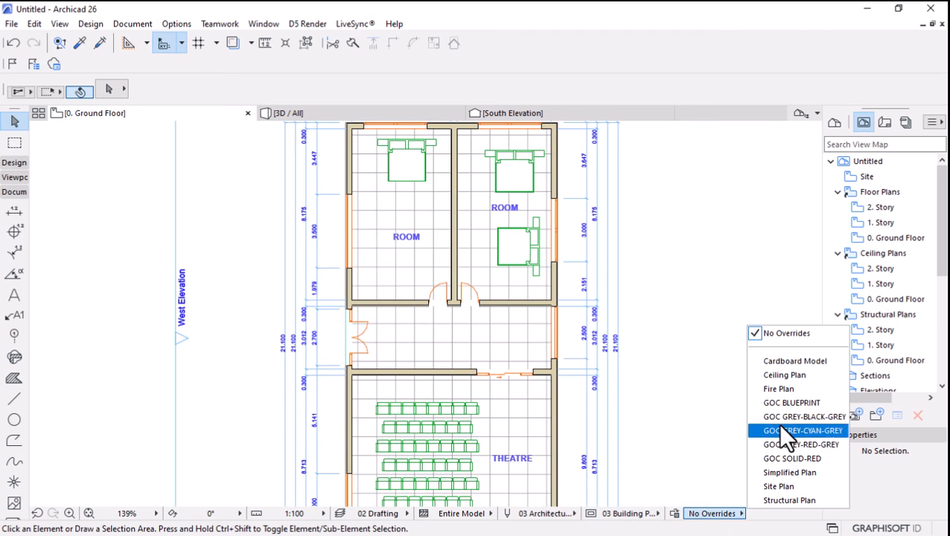
{"action": "left_click", "coordinate": [778, 412]}
{"action": "left_click", "coordinate": [717, 514]}
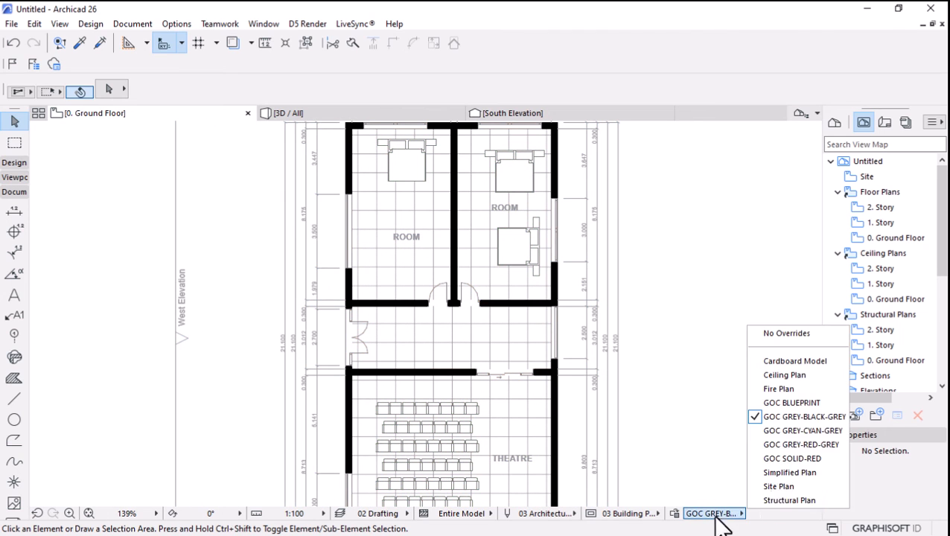
{"action": "left_click", "coordinate": [795, 431]}
{"action": "left_click", "coordinate": [715, 514]}
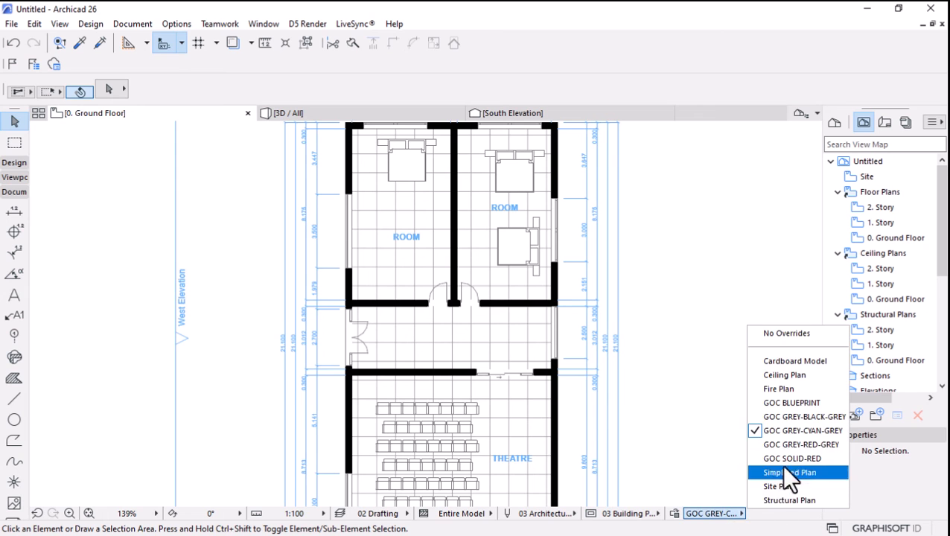
{"action": "left_click", "coordinate": [782, 444]}
Apply the GOC SOLID-RED graphic override combination to the floor plan.
{"action": "left_click", "coordinate": [715, 514]}
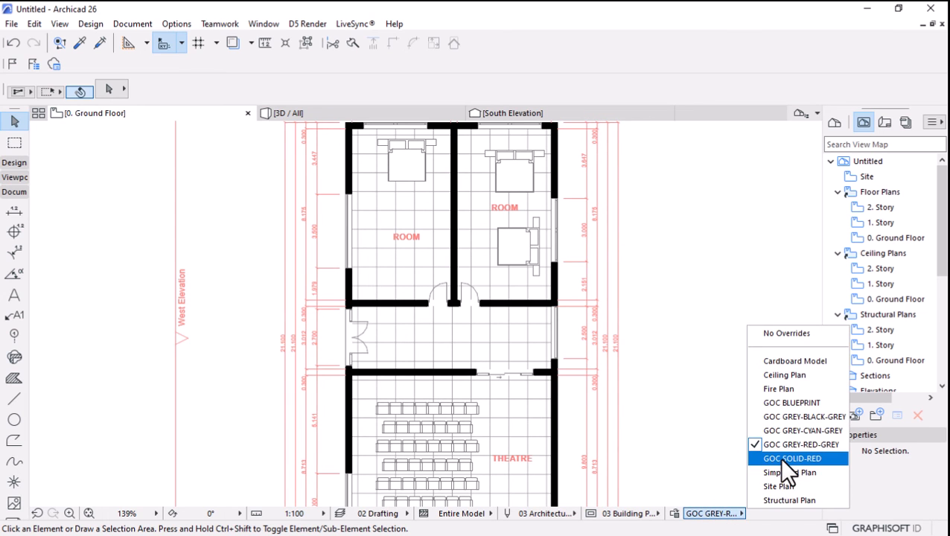
{"action": "left_click", "coordinate": [779, 457]}
{"action": "scroll", "coordinate": [527, 276], "scroll_direction": "down", "scroll_amount": 2}
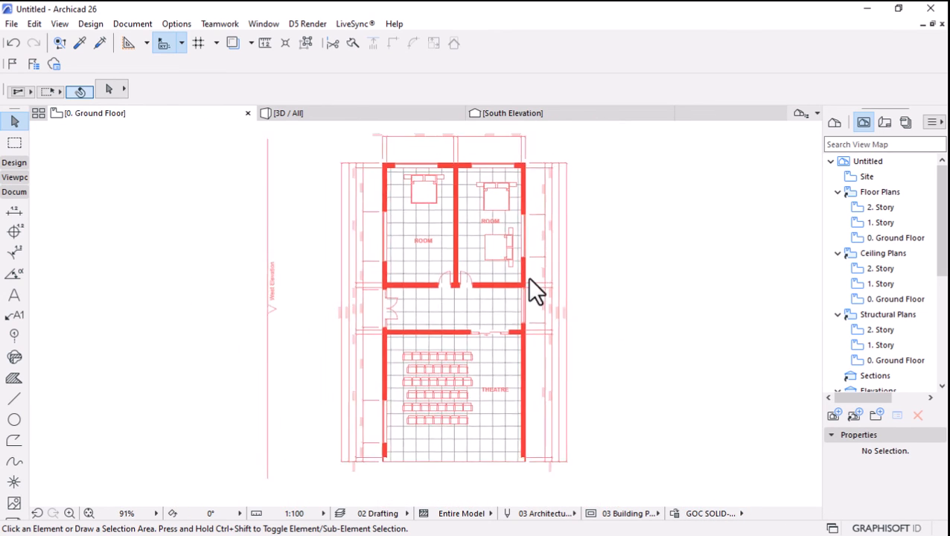
{"action": "scroll", "coordinate": [529, 282], "scroll_direction": "down", "scroll_amount": 1}
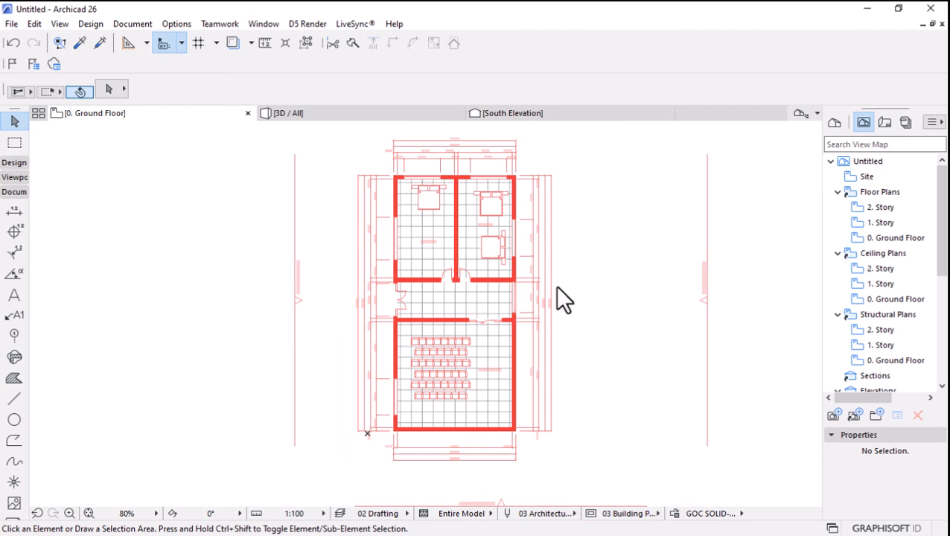